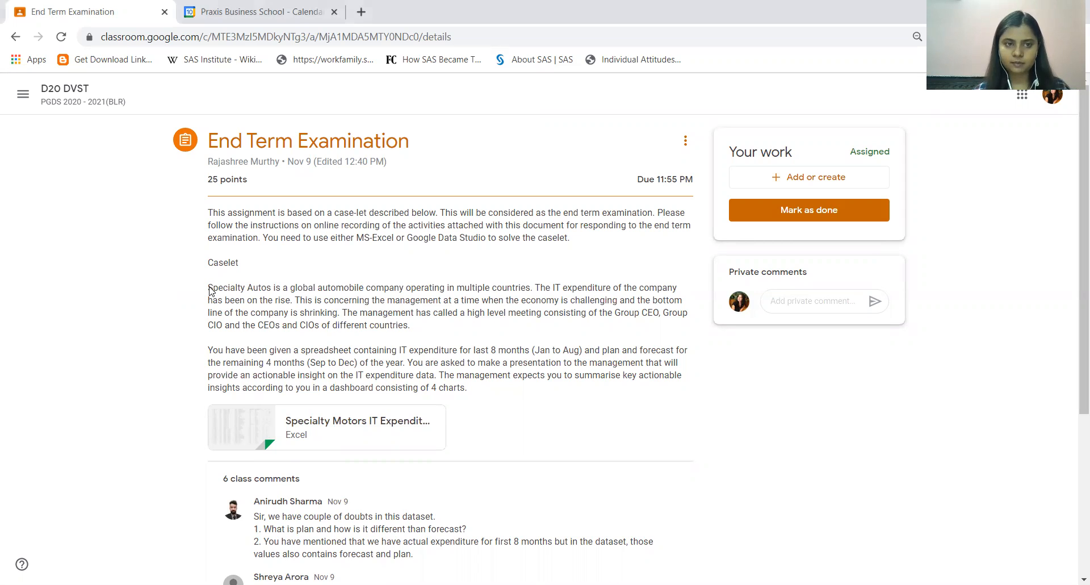
left_click(174, 305)
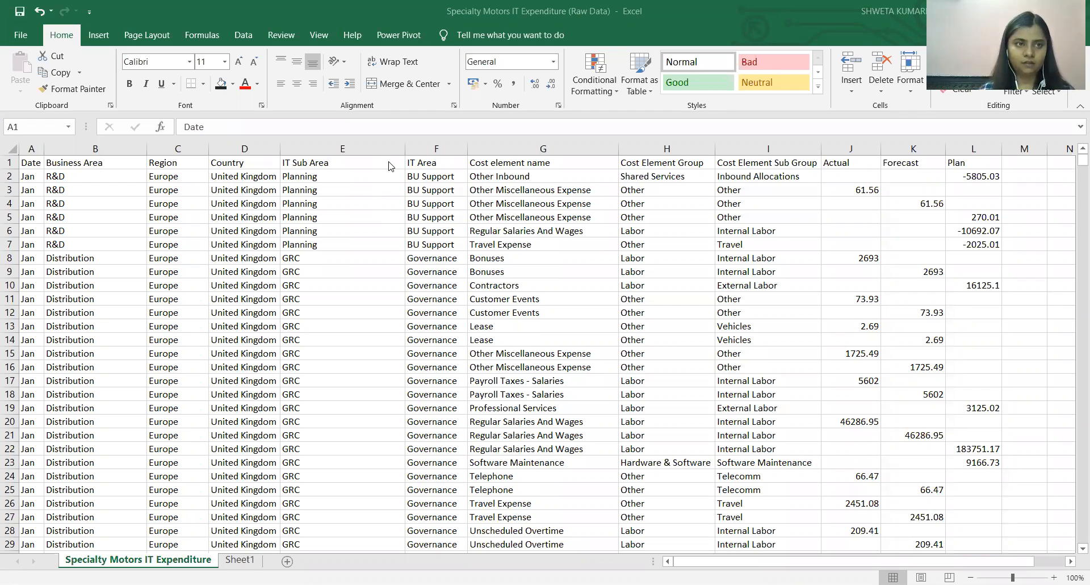
Examine the Date, Business Area, Actual, Forecast and Plan column headers in the raw IT expenditure sheet.
left_click(55, 164)
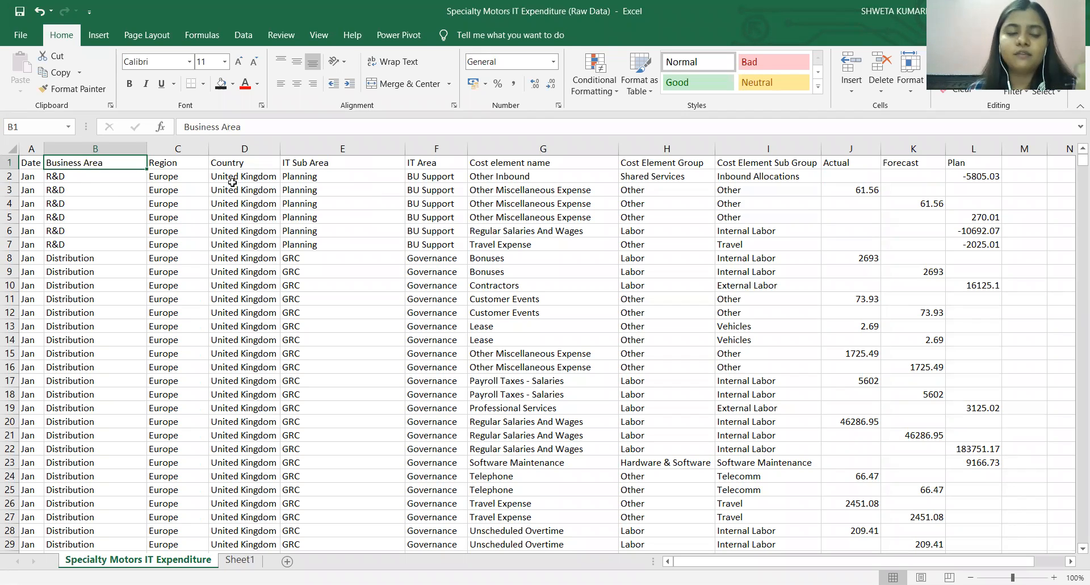
left_click(29, 166)
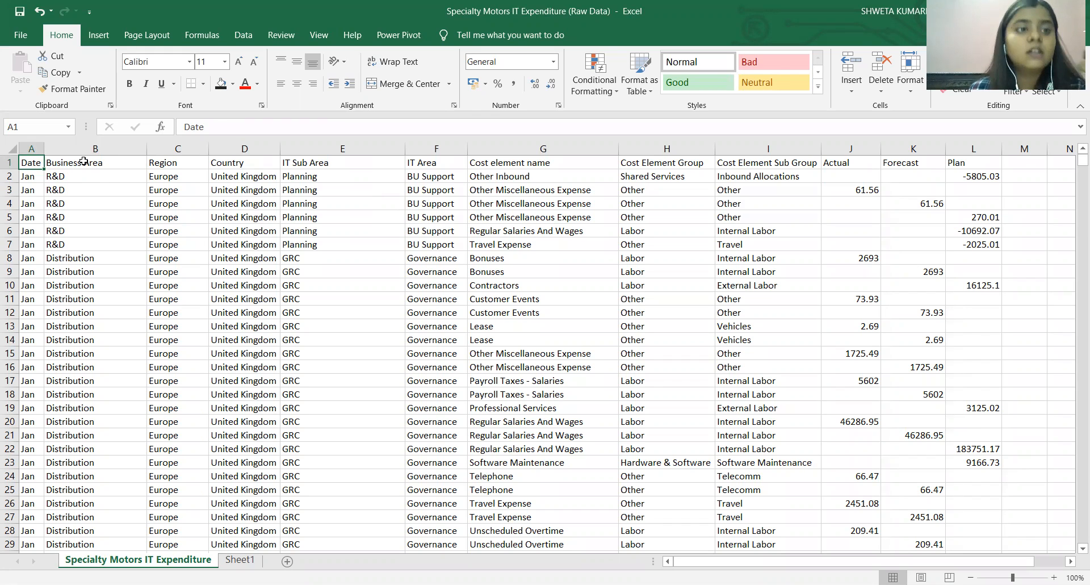
left_click(113, 167)
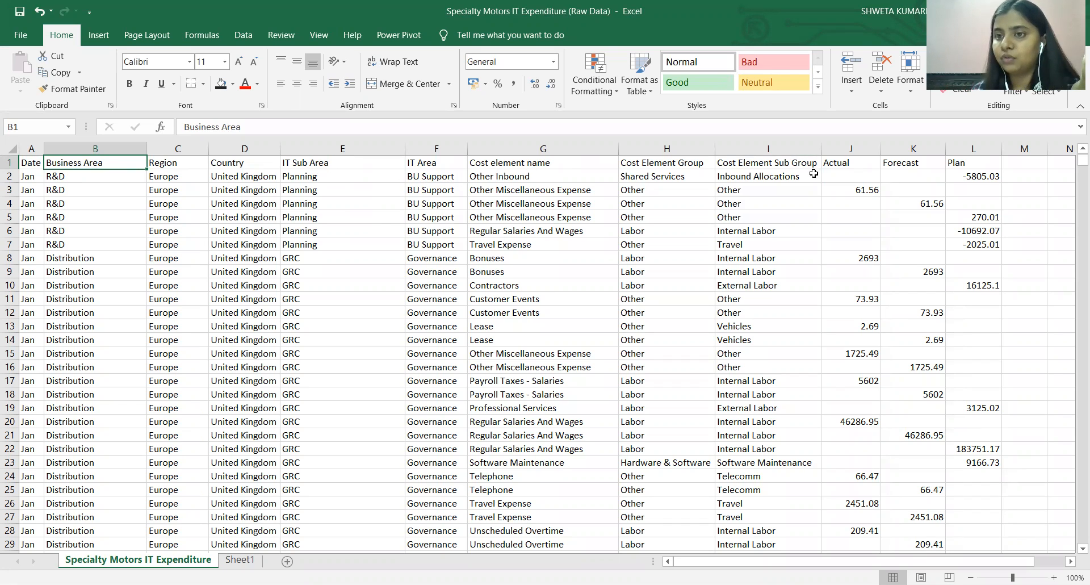
left_click(856, 173)
left_click(912, 161)
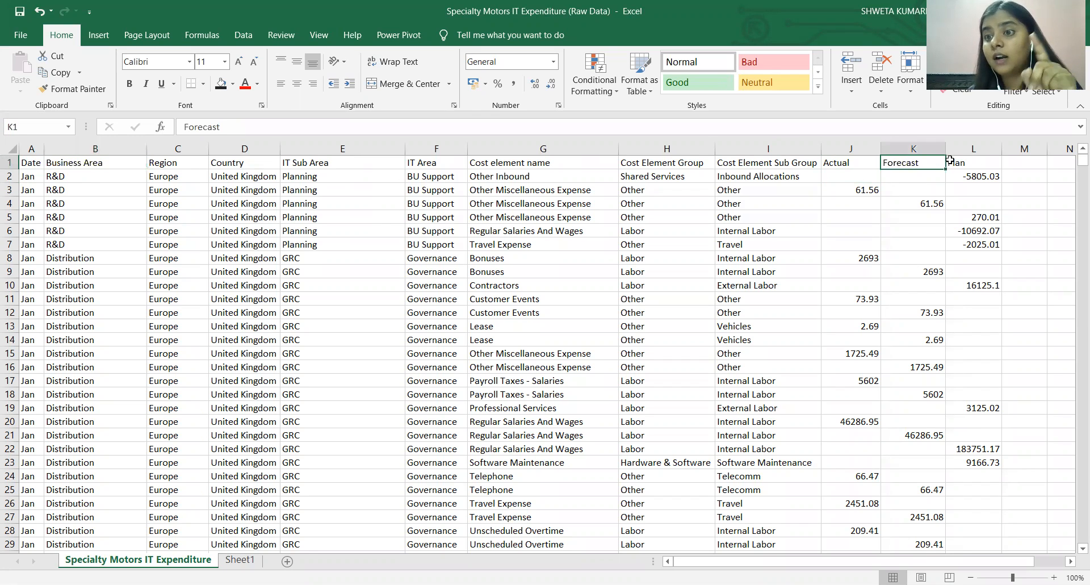
left_click(978, 160)
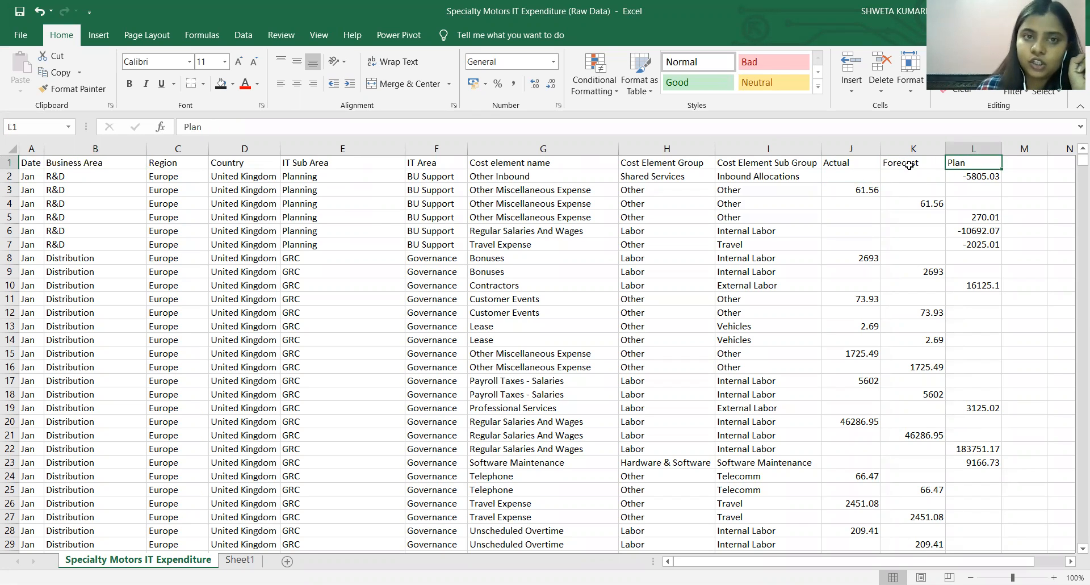
left_click(32, 163)
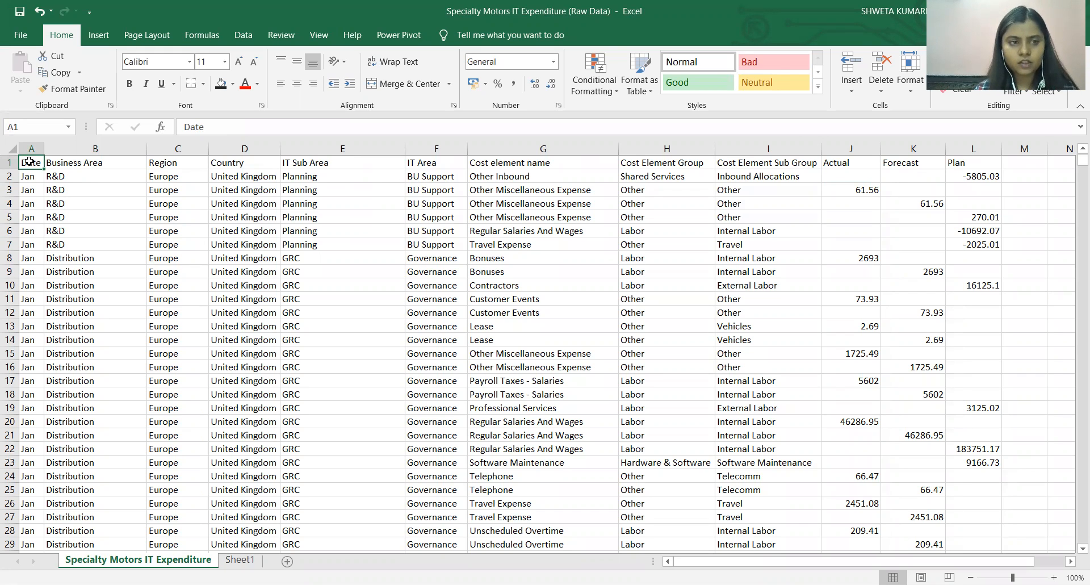
Inspect the Date column's entries down to the last December rows and return to the start of the data.
key("ctrl+shift+Down")
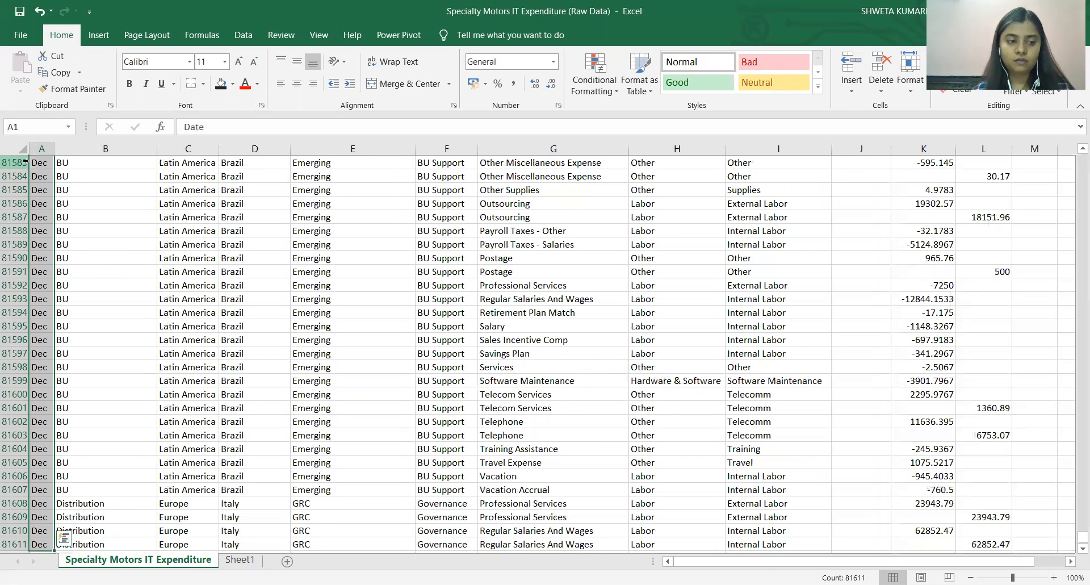
scroll(125, 225, "up", 12)
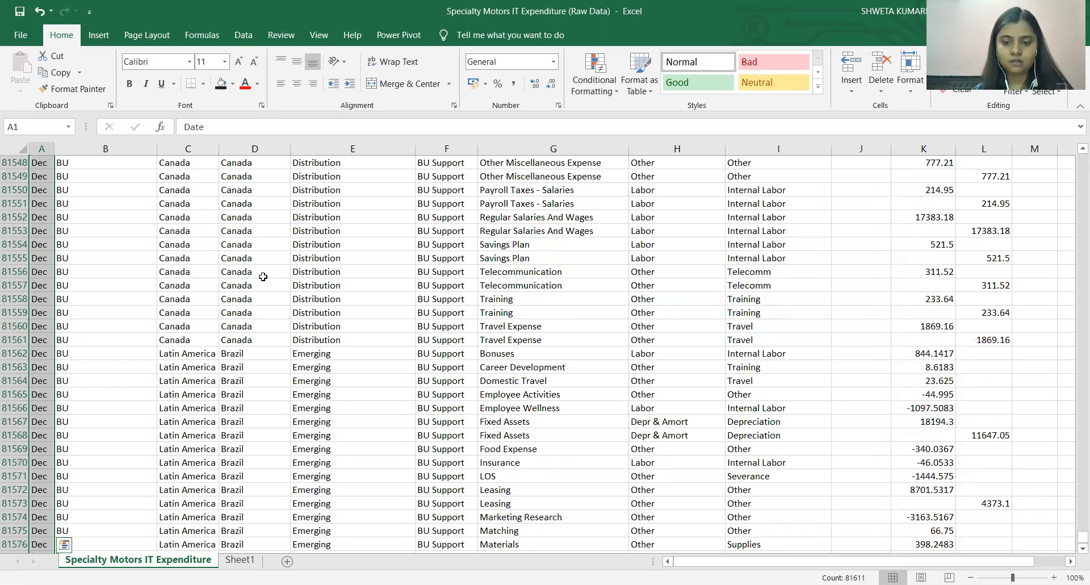
scroll(263, 277, "down", 11)
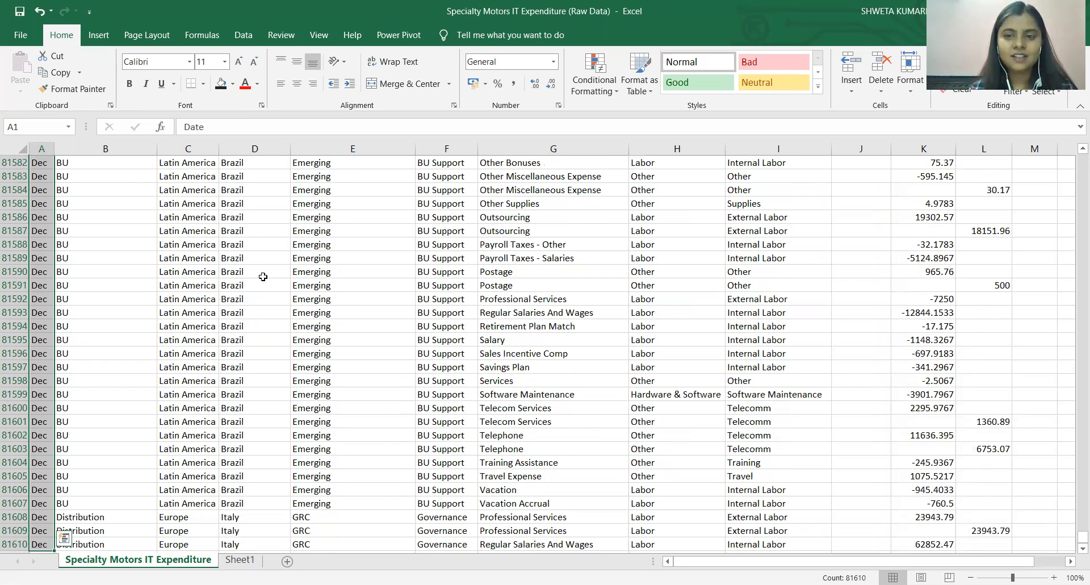
key("shift+Up")
key("shift+Up")
key("shift+Up")
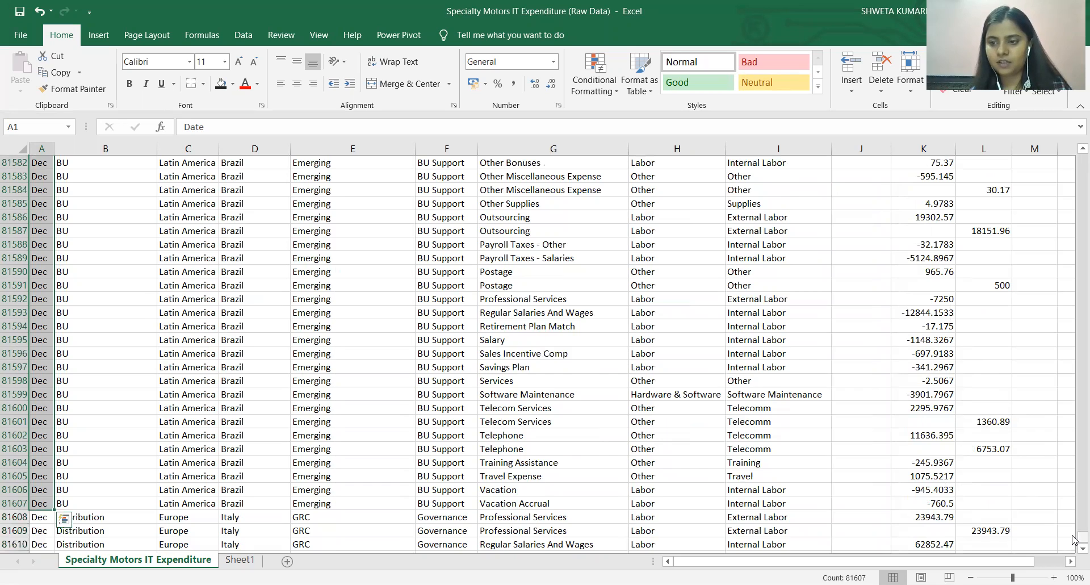
left_click_drag(1072, 206, 1073, 154)
left_click(55, 194)
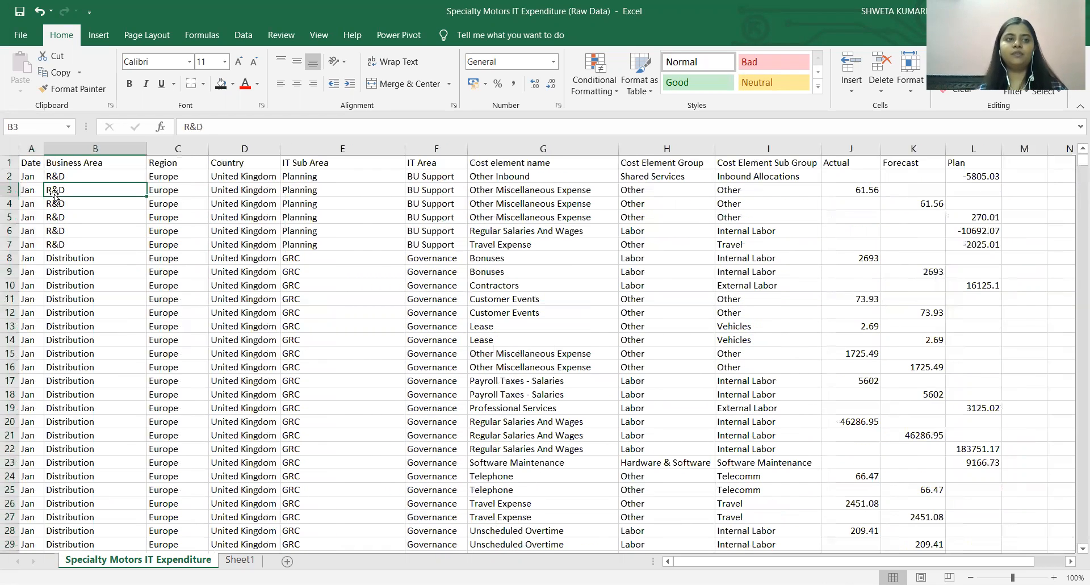
Compare the raw Specialty Motors IT Expenditure sheet with the formatted table and its Date type column in Sheet1.
left_click(36, 166)
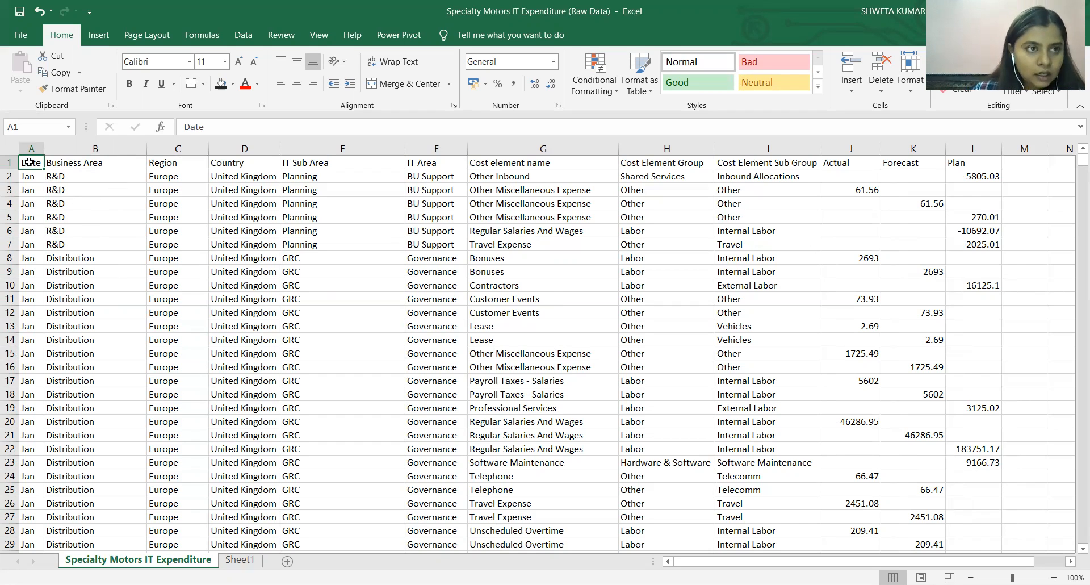
left_click(240, 559)
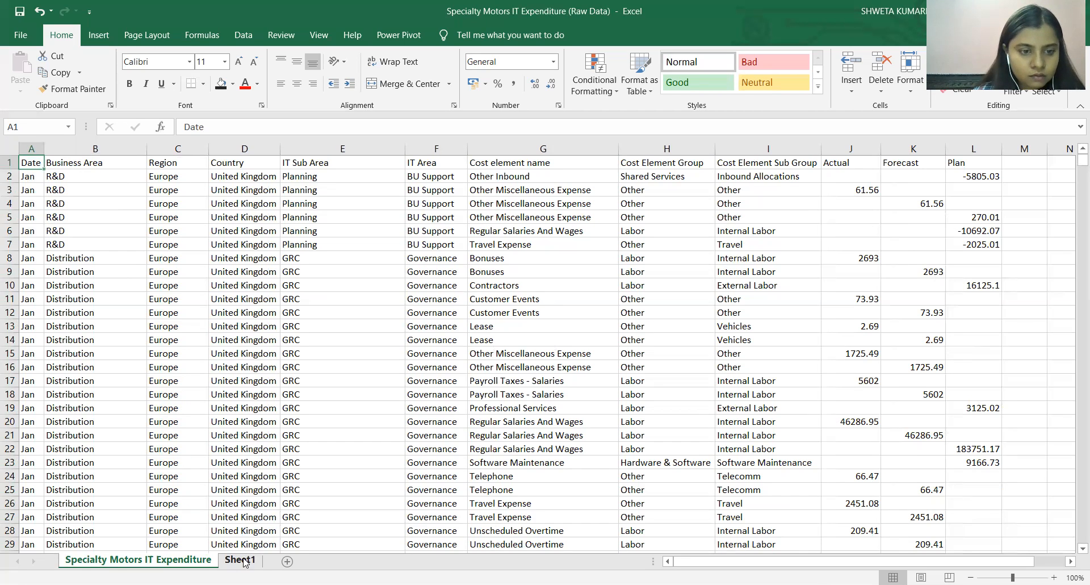
left_click(133, 220)
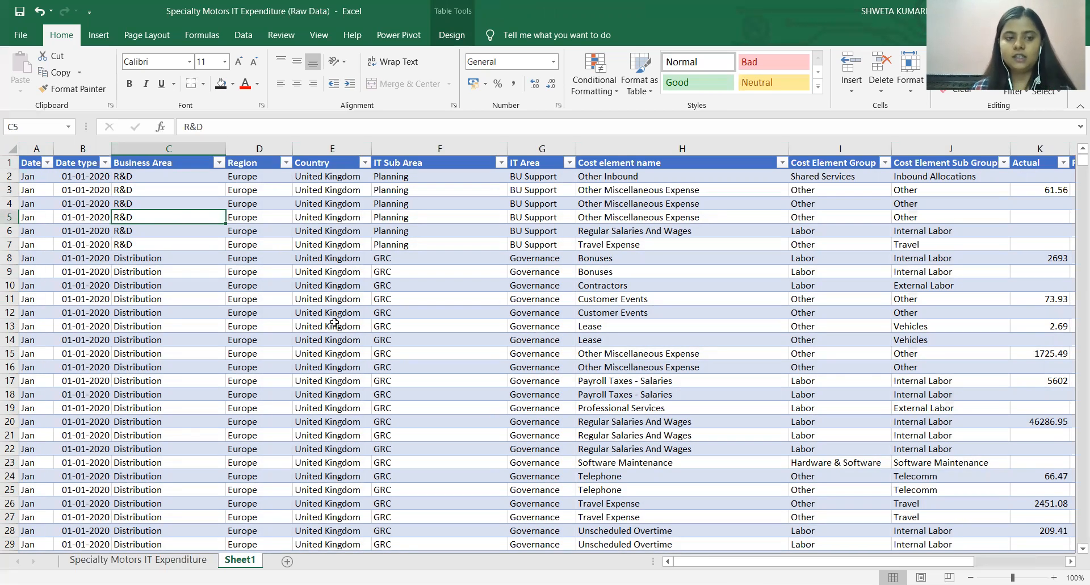
left_click(162, 561)
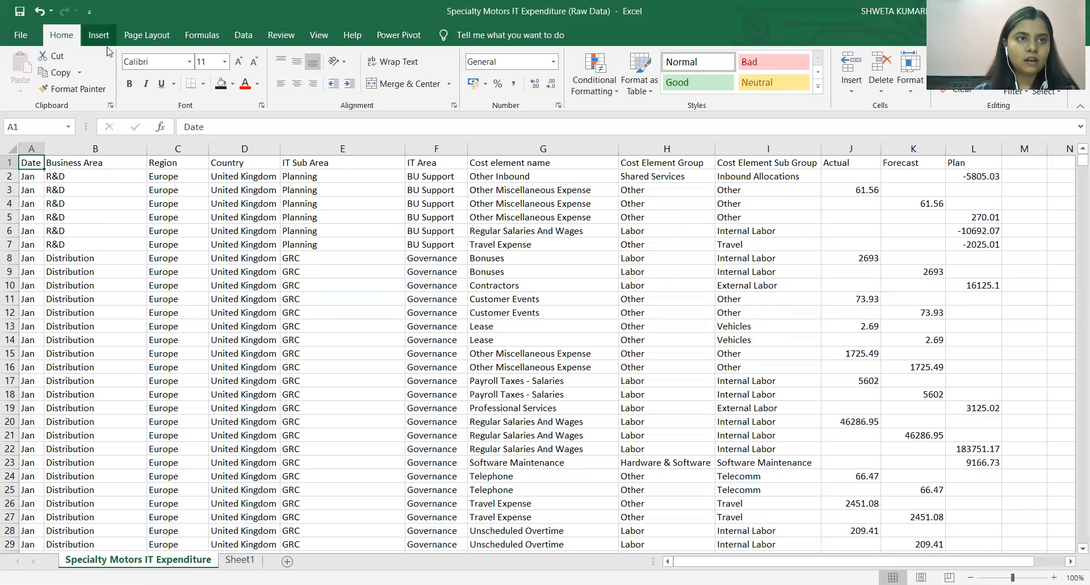
left_click(244, 560)
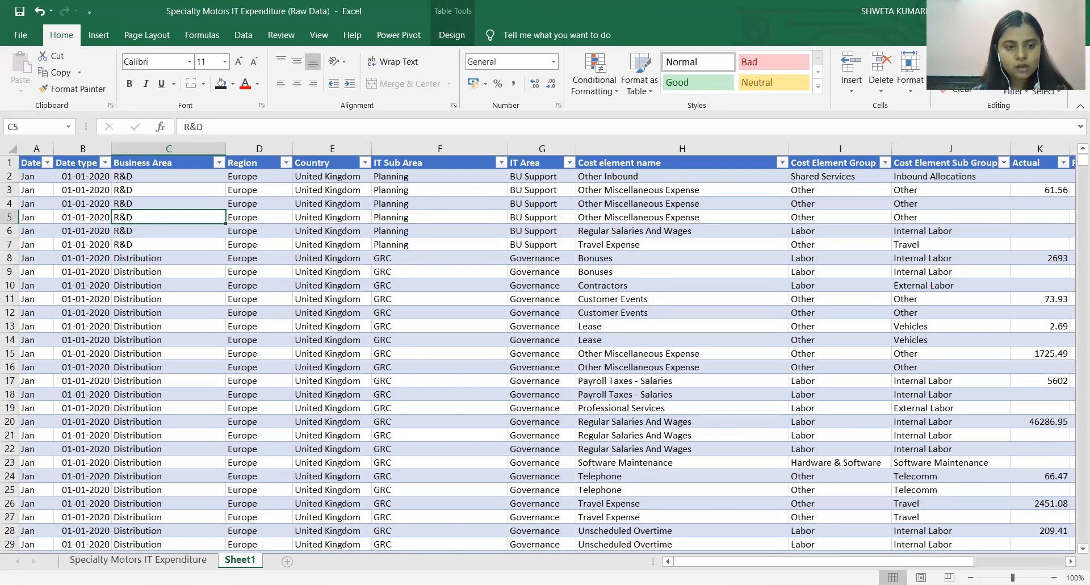
left_click(193, 561)
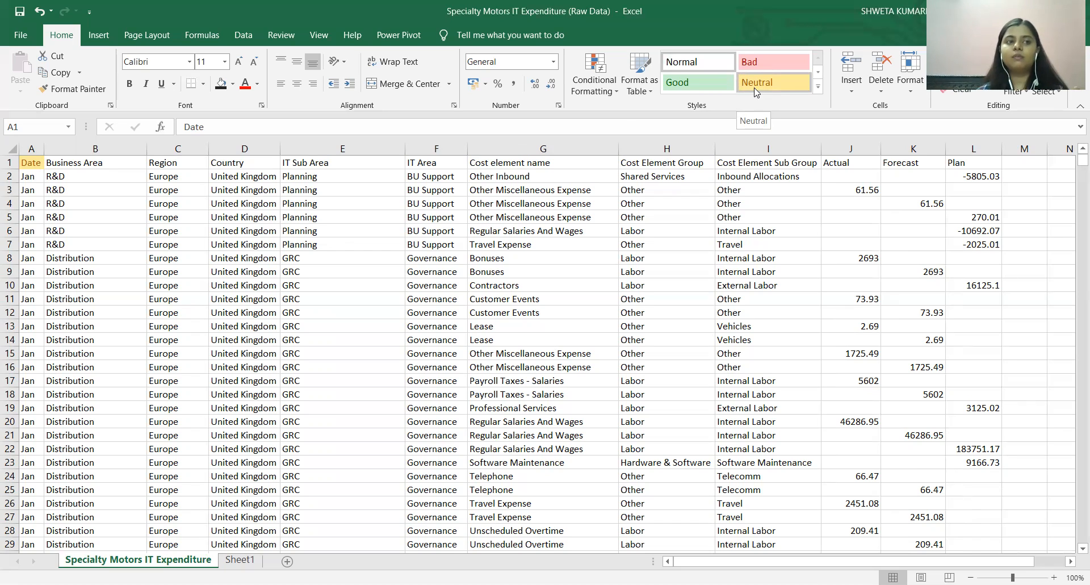
left_click(470, 206)
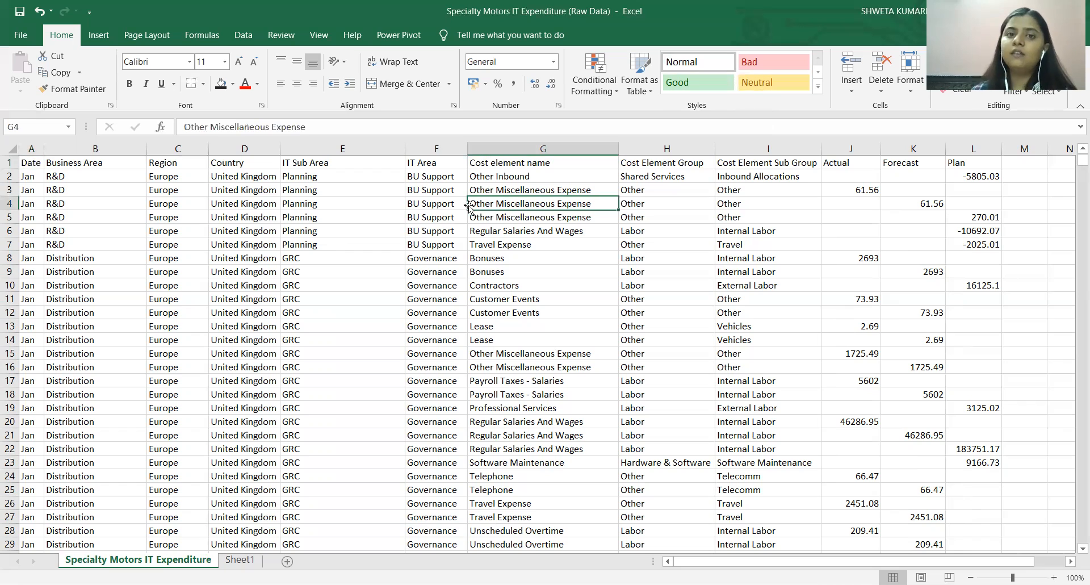
left_click(206, 180)
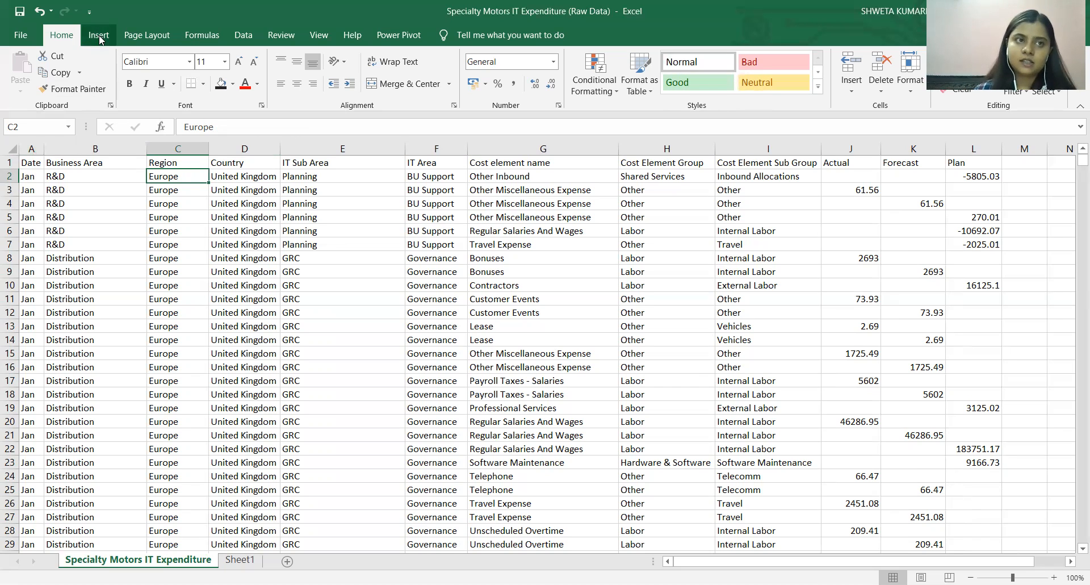
left_click(27, 163)
left_click(100, 36)
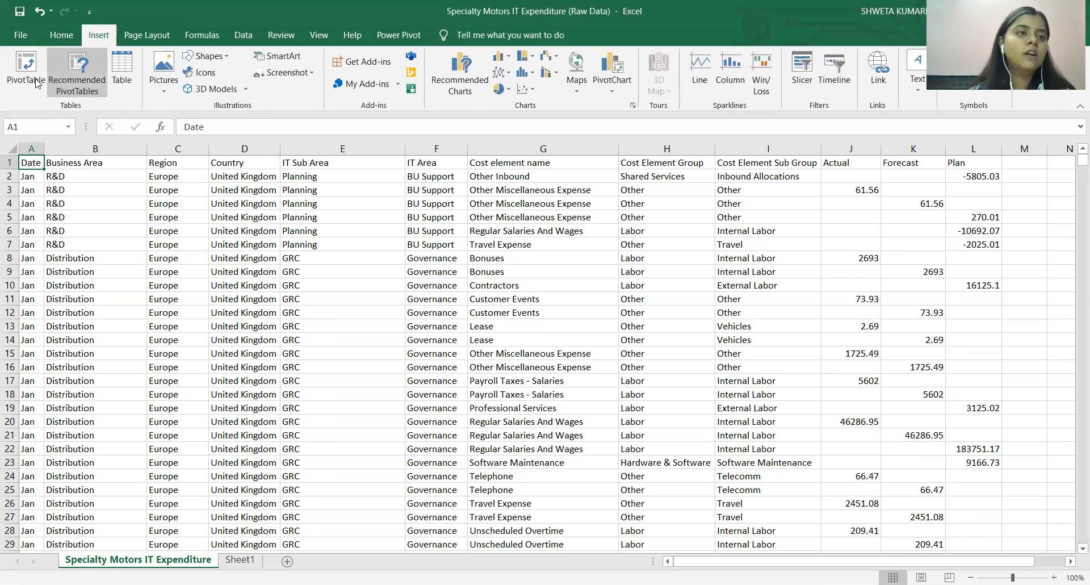
left_click(31, 84)
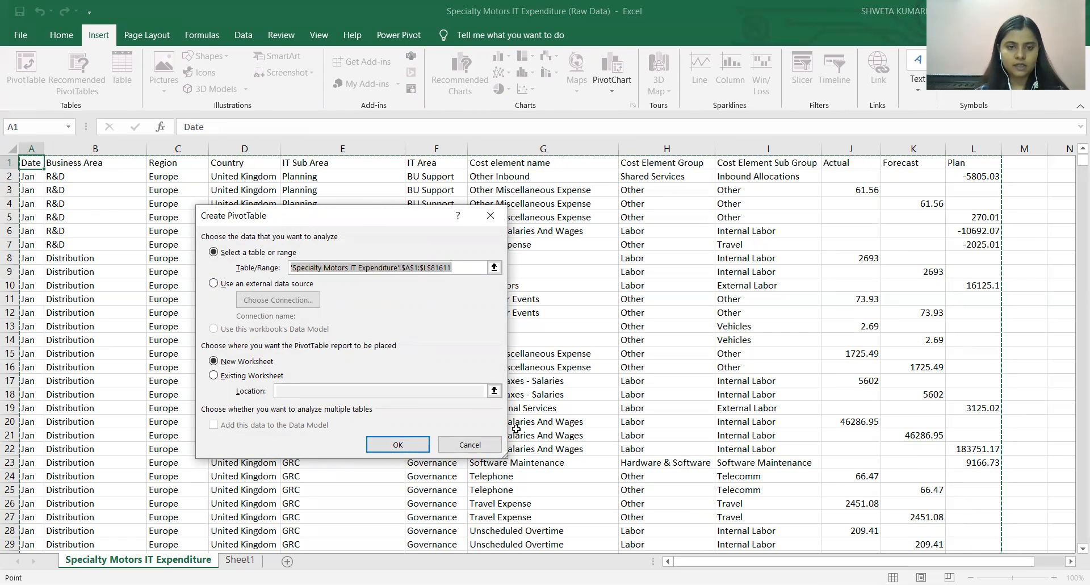
left_click(491, 446)
Go to Sheet1 with the formatted expenditure table.
left_click(241, 559)
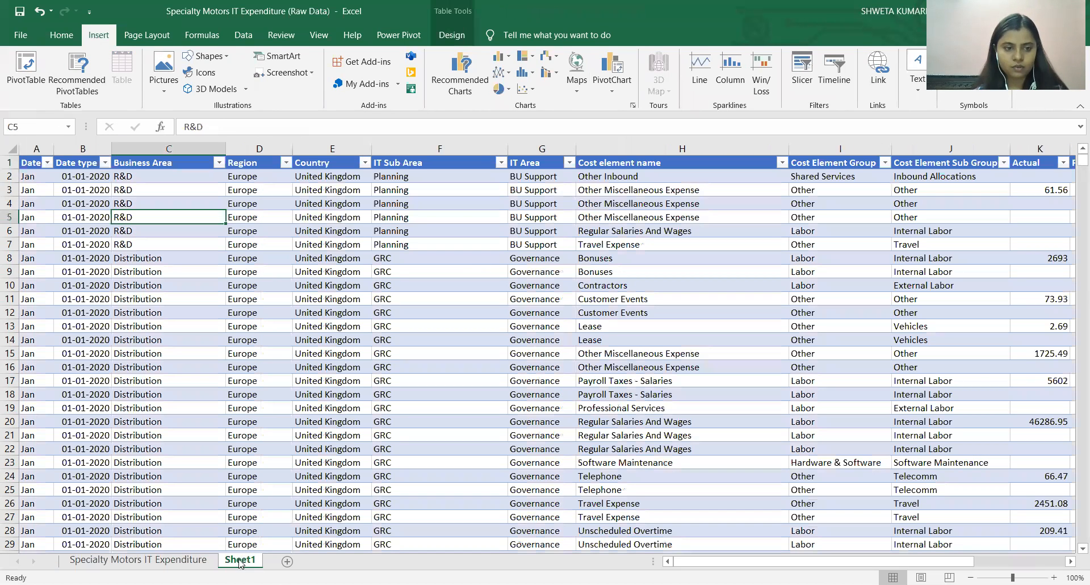
left_click(34, 158)
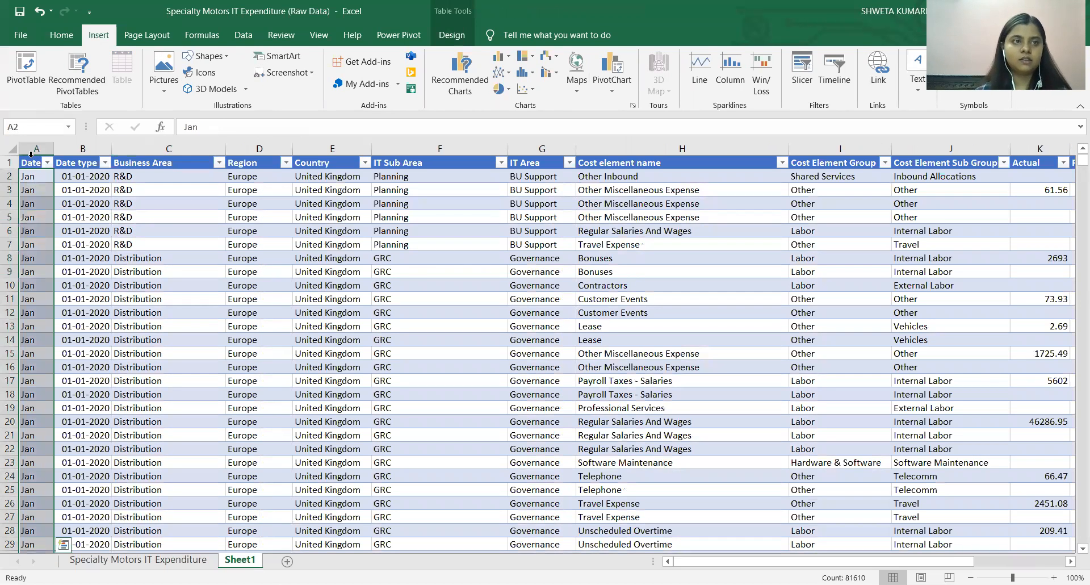
left_click(37, 71)
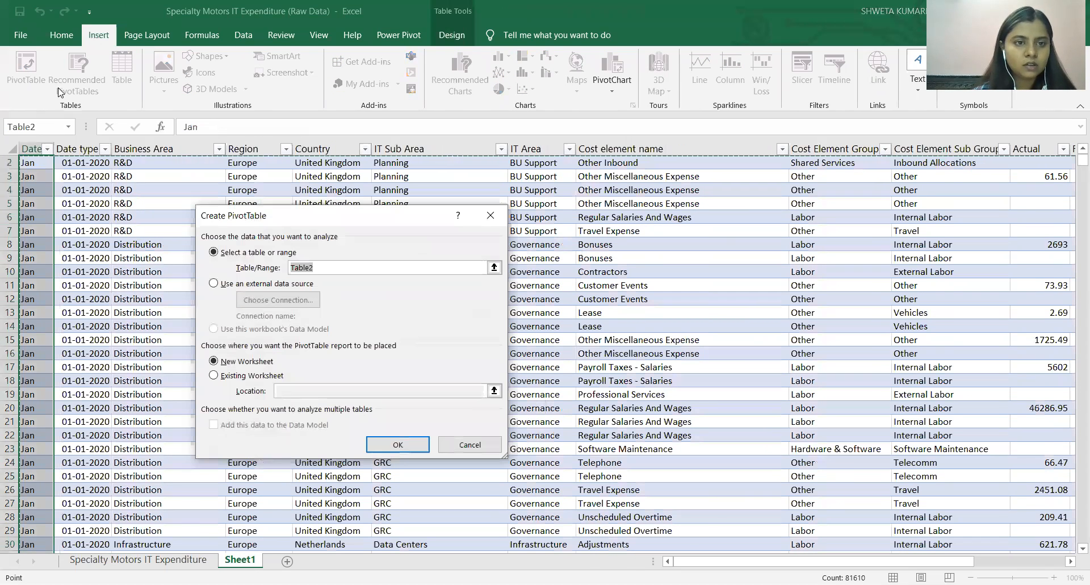
left_click(77, 200)
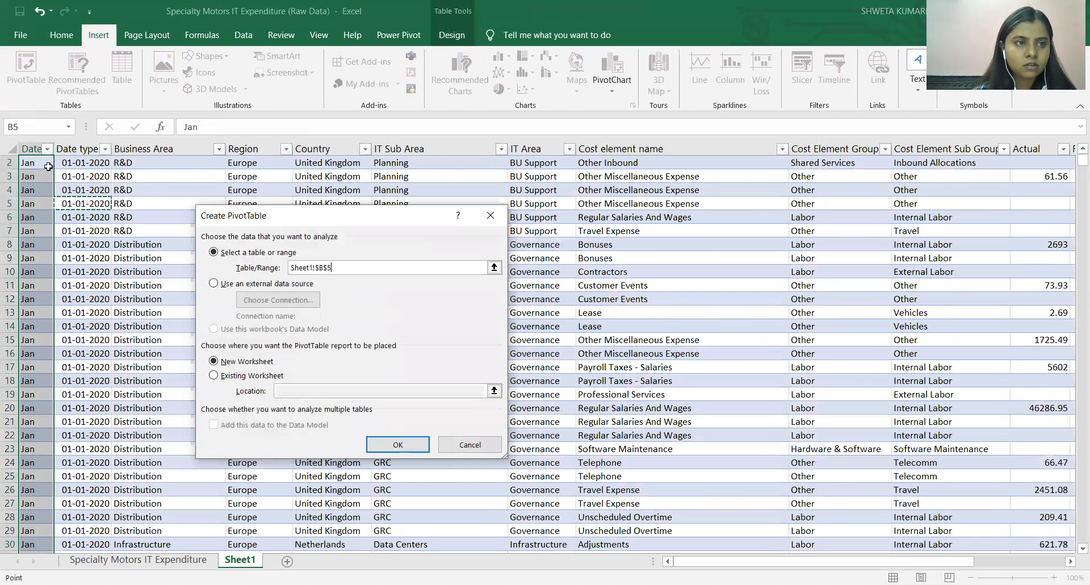
left_click(467, 445)
Create a PivotTable from the Sheet1 table (Table2) on a new worksheet.
left_click(34, 165)
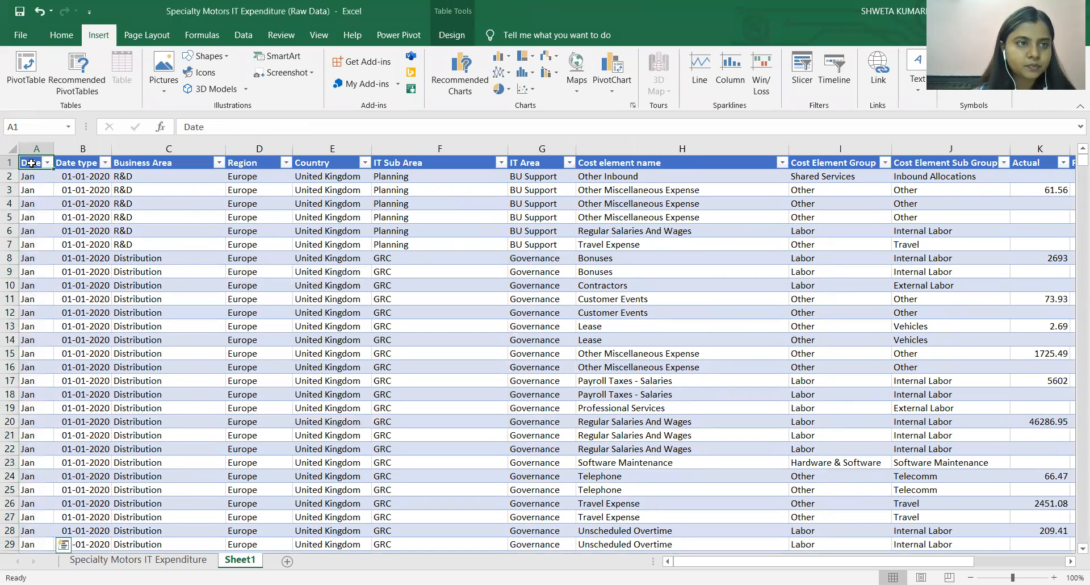
left_click(35, 77)
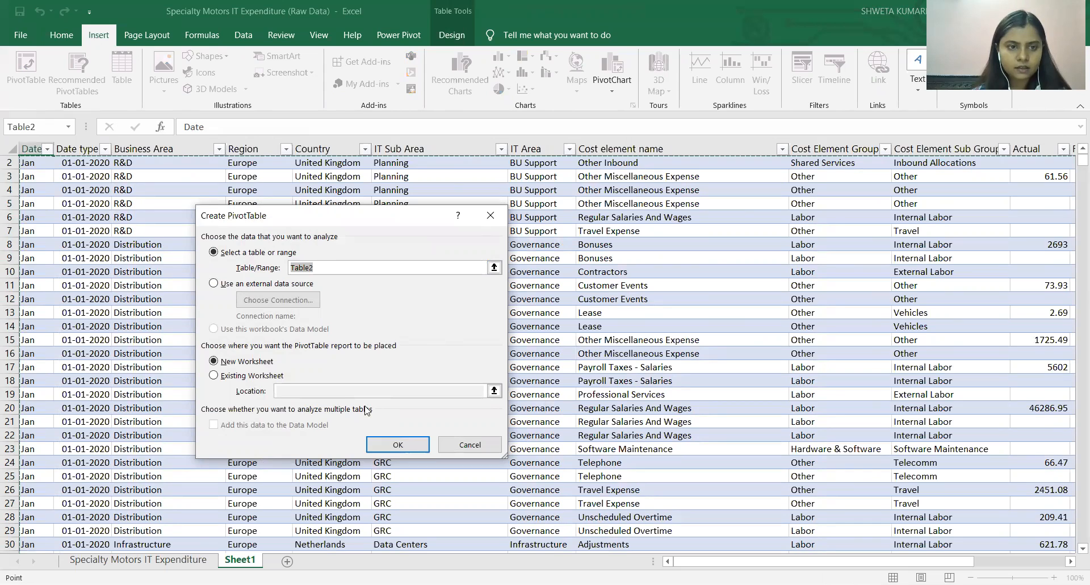
left_click(398, 445)
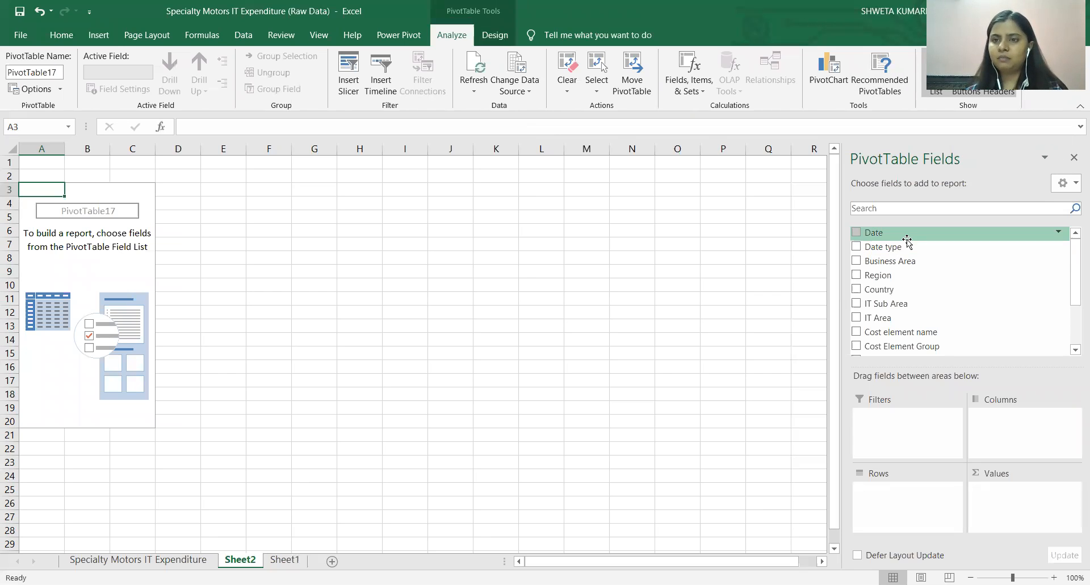
Build the PivotTable with Date as rows and the sums of Actual, Forecast and Plan as values.
left_click(857, 233)
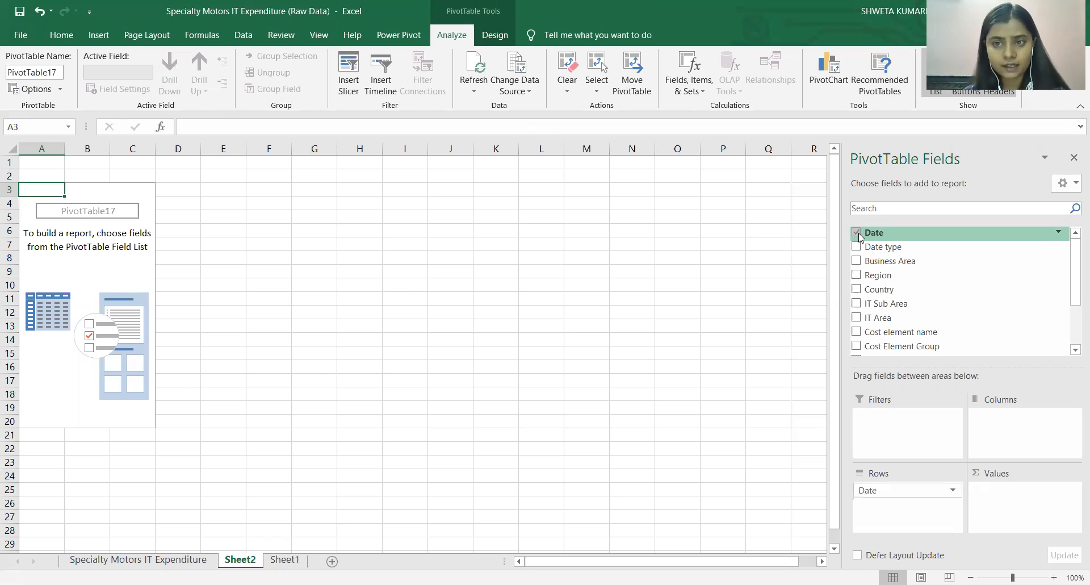
scroll(908, 295, "down", 3)
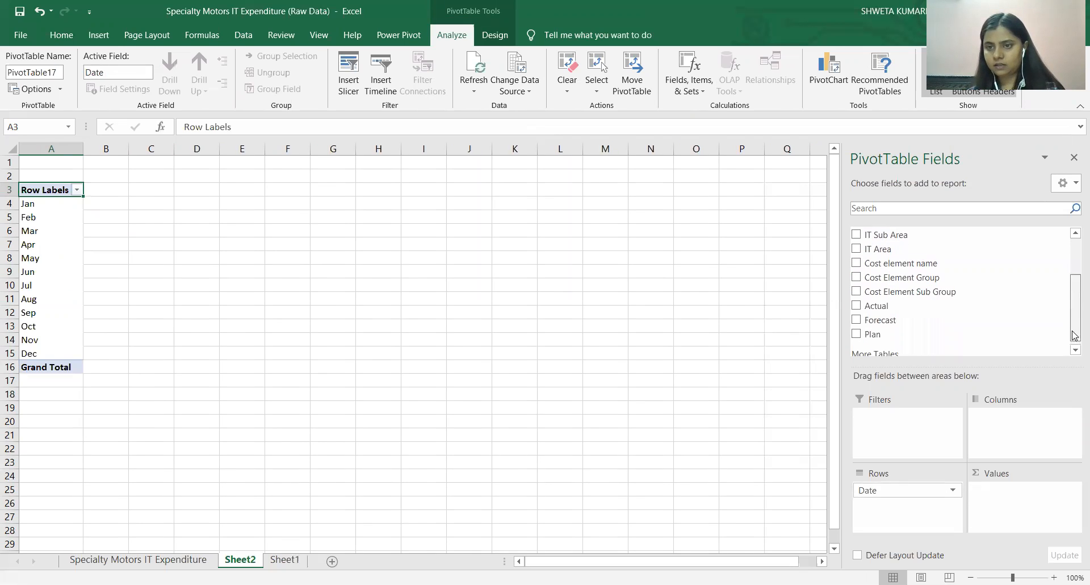
left_click(856, 300)
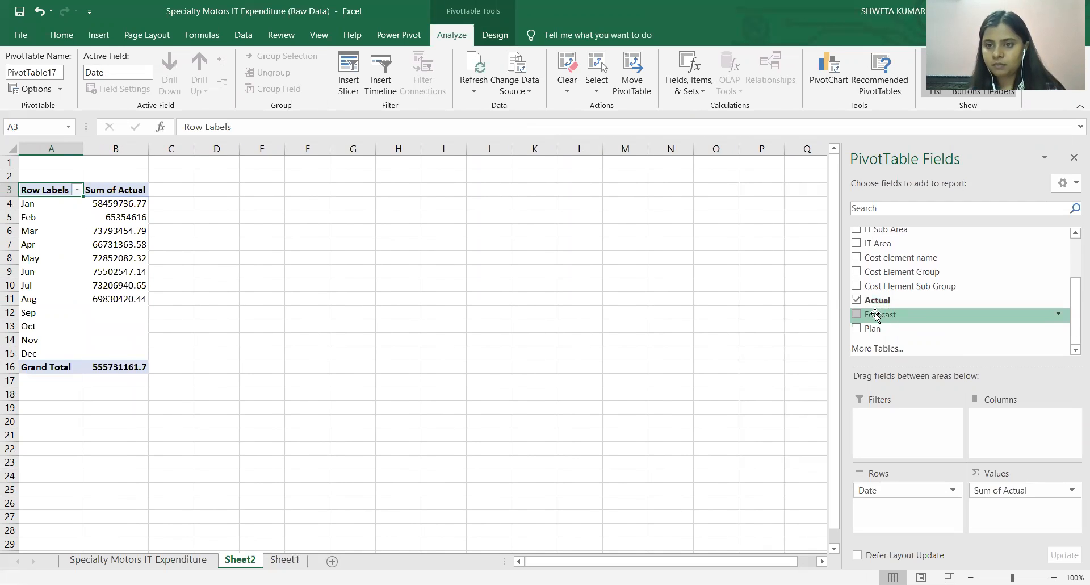
left_click(856, 314)
left_click(857, 327)
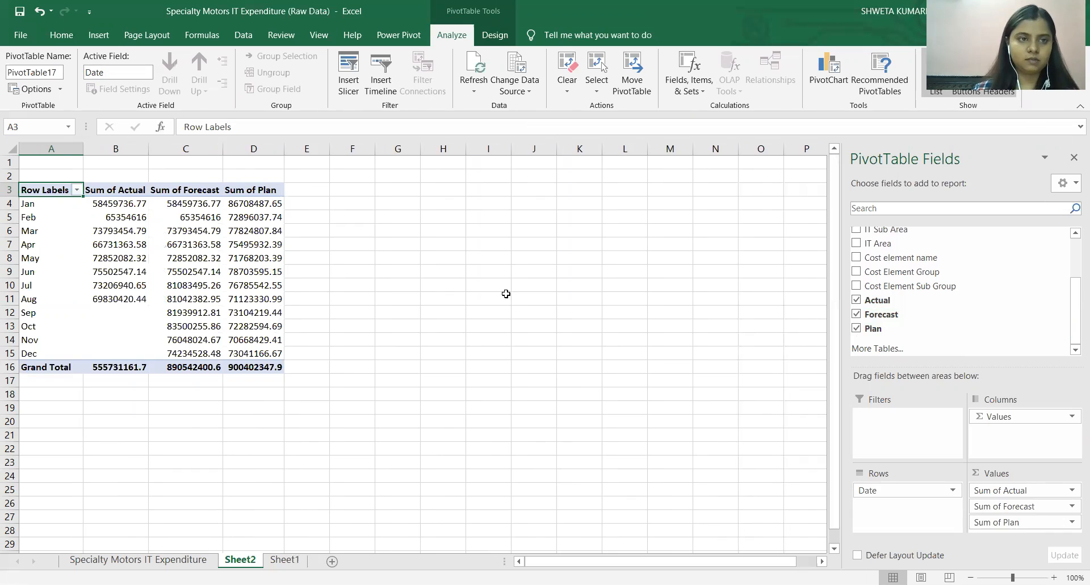
Check January's Sum of Actual in the PivotTable and return to the raw Specialty Motors IT Expenditure sheet.
left_click(131, 206)
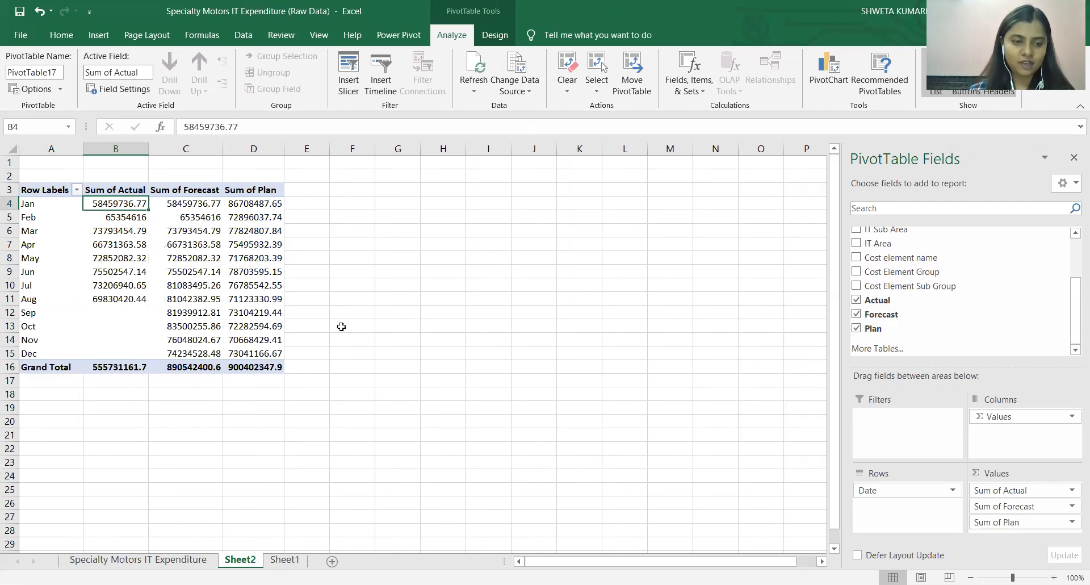
left_click(167, 566)
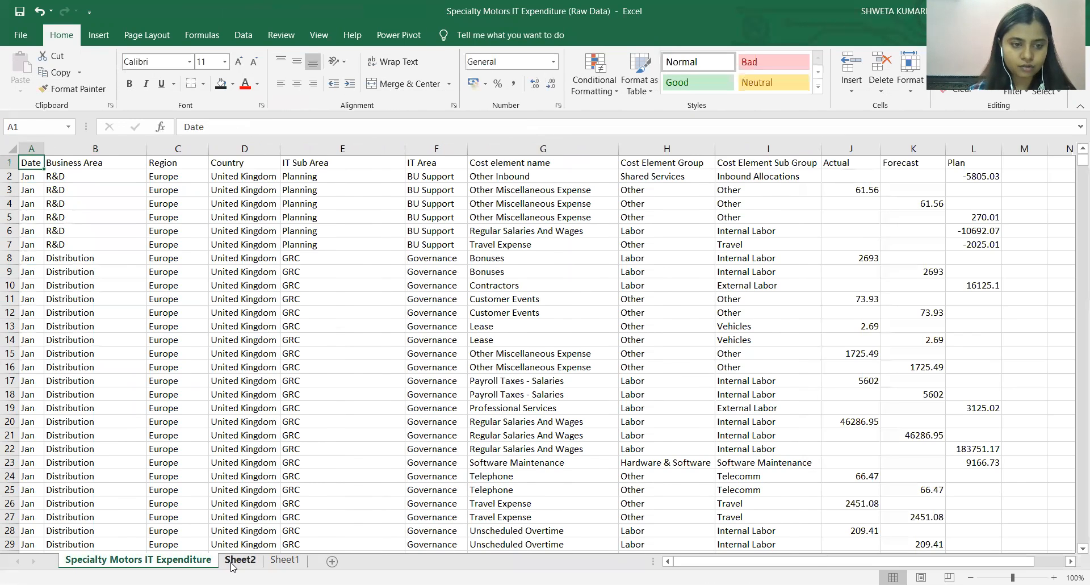
Go back to Sheet1 and its Actual, Forecast and Plan columns.
left_click(235, 563)
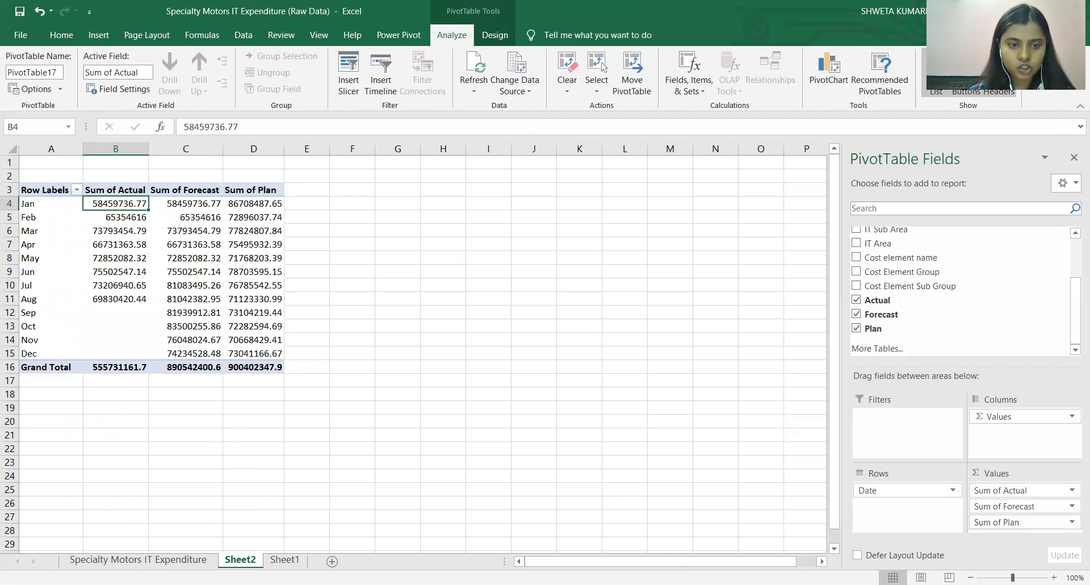
left_click(284, 559)
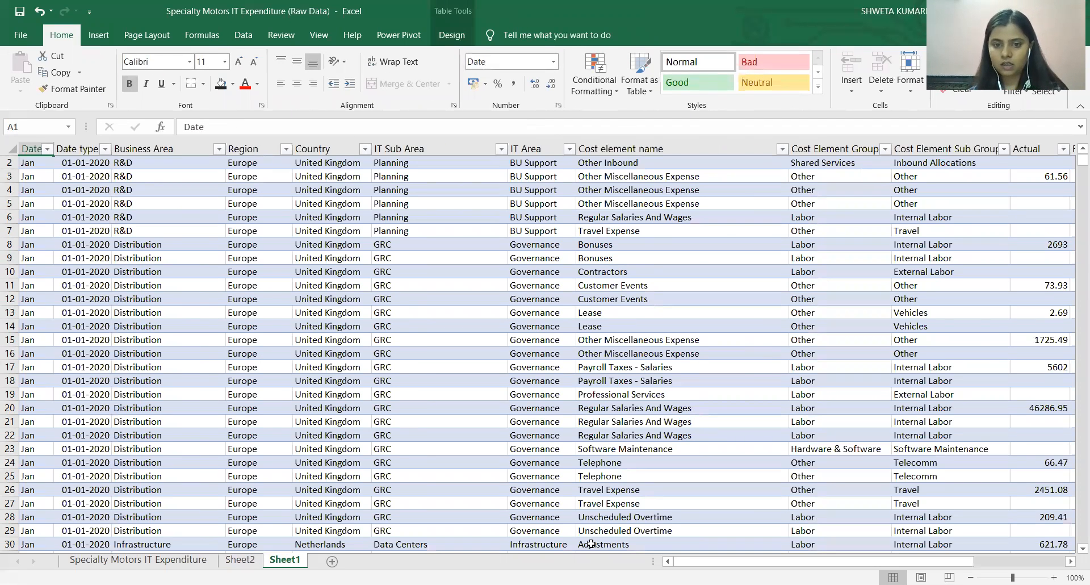
left_click_drag(827, 562, 864, 562)
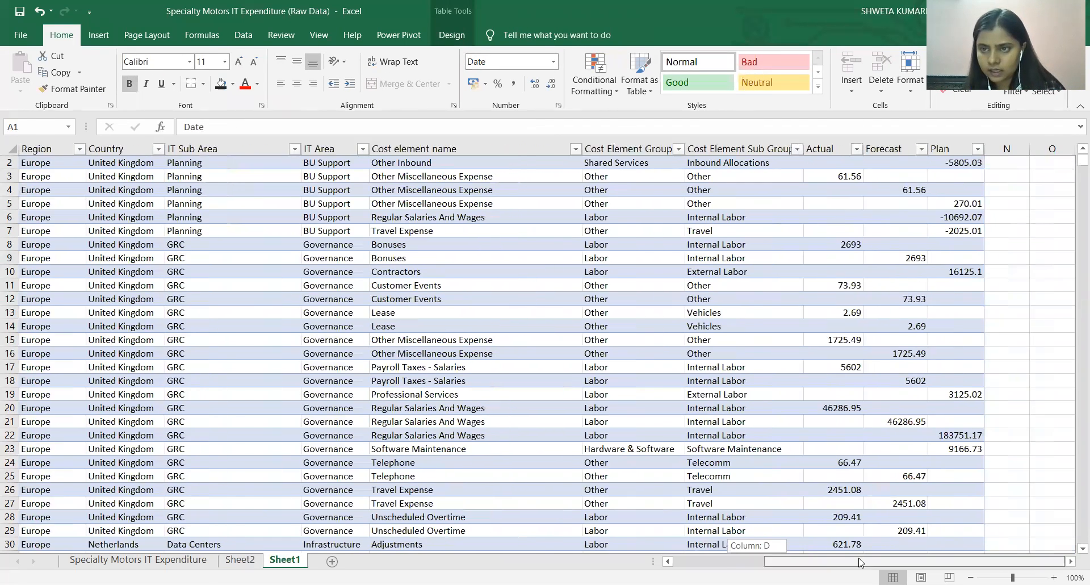
Format the Actual, Forecast and Plan columns as Accounting with 0 decimal places and the $ English (United States) symbol.
left_click(890, 187)
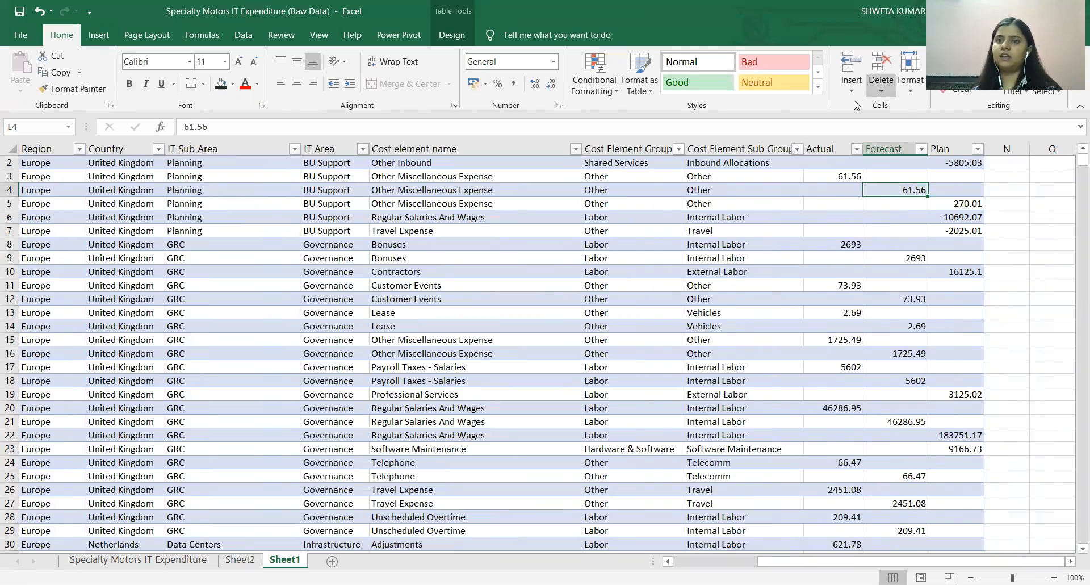
left_click(838, 151)
left_click(840, 149)
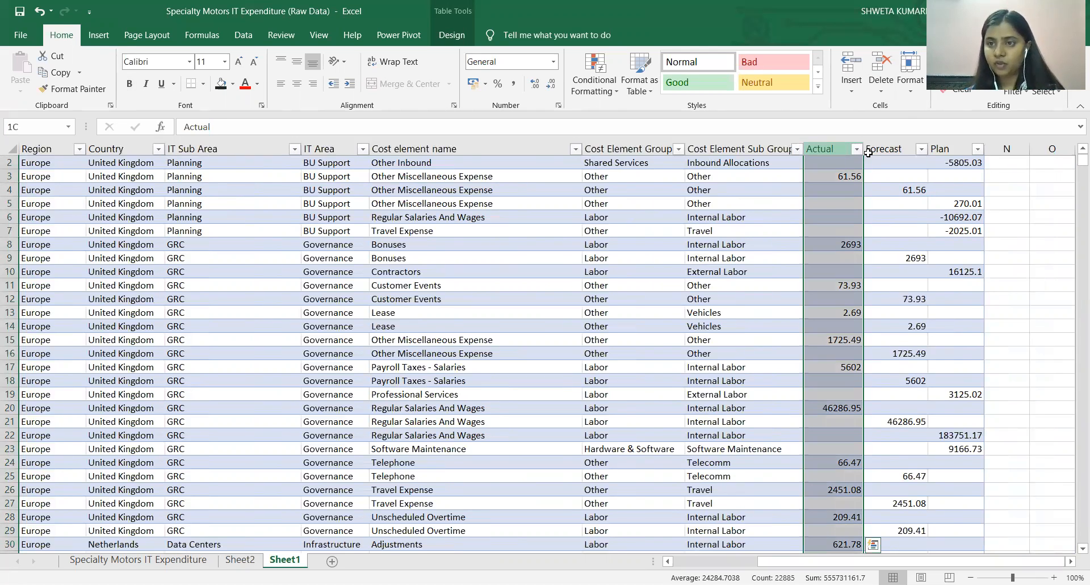
left_click(939, 144, "shift")
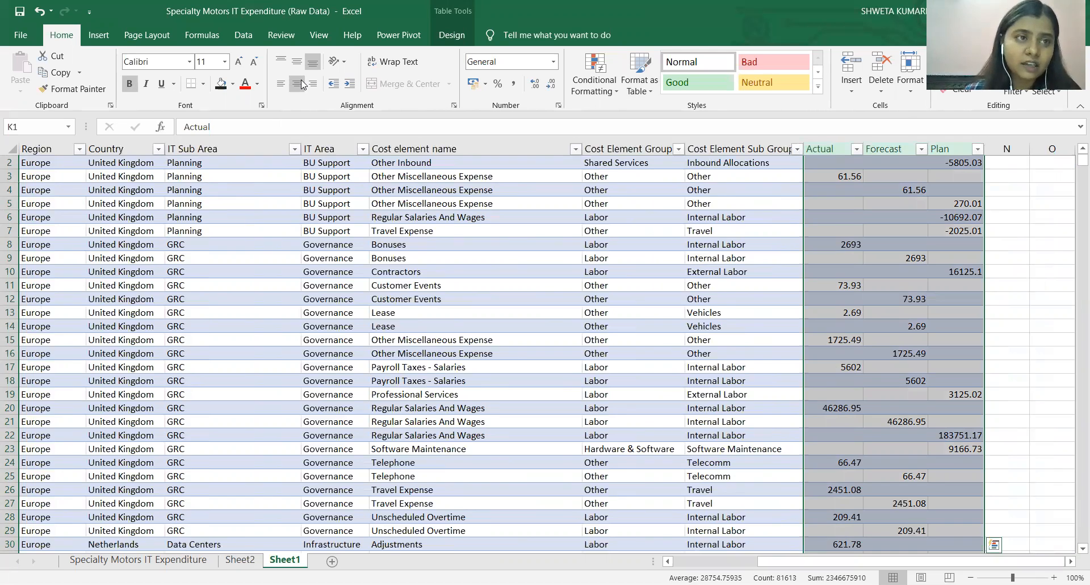
left_click(559, 106)
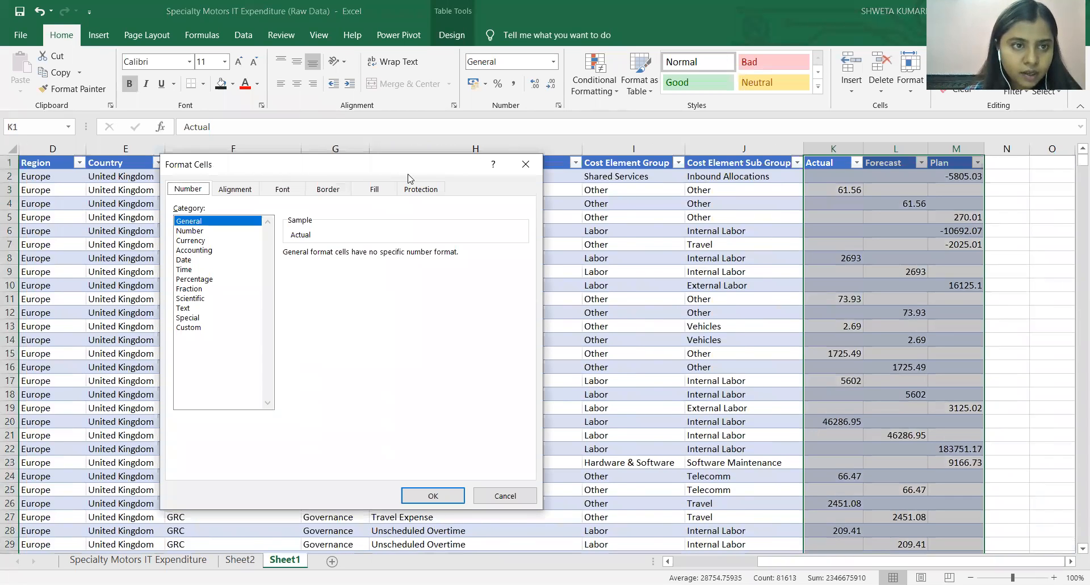
left_click(202, 250)
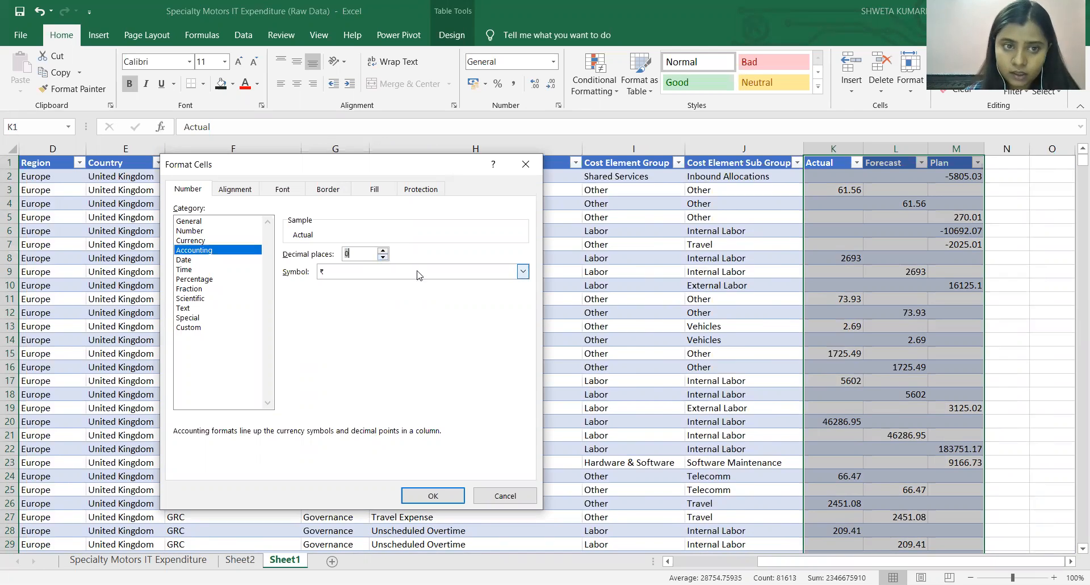
left_click(518, 272)
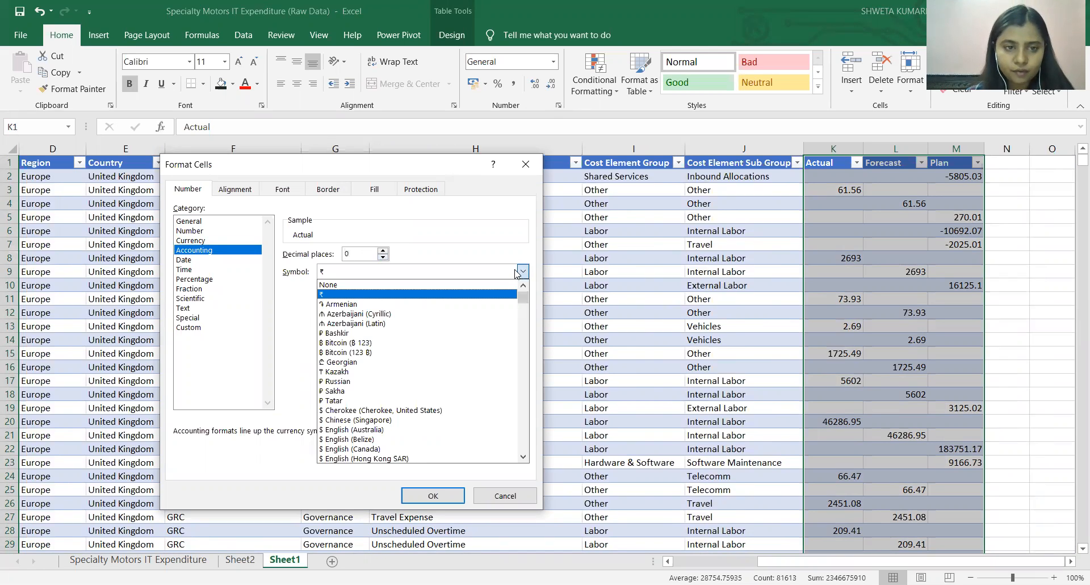
left_click_drag(522, 298, 522, 300)
left_click(405, 420)
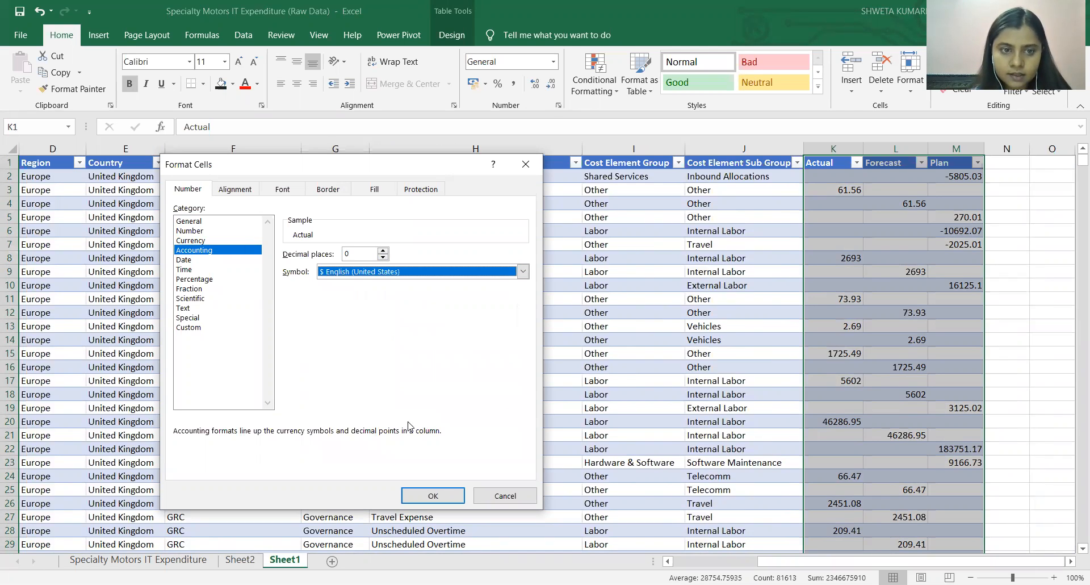
left_click(433, 496)
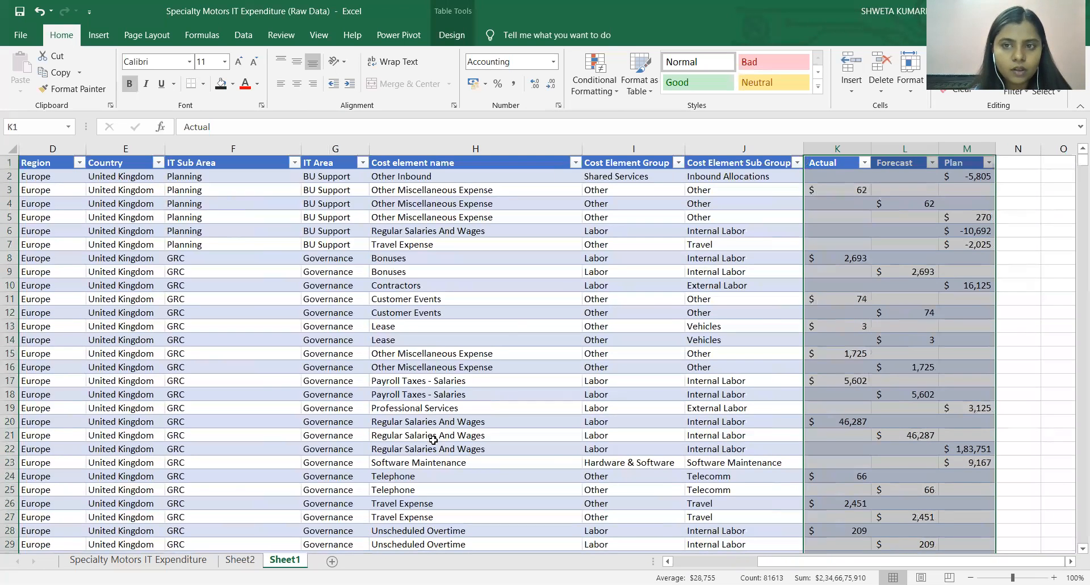
left_click(545, 293)
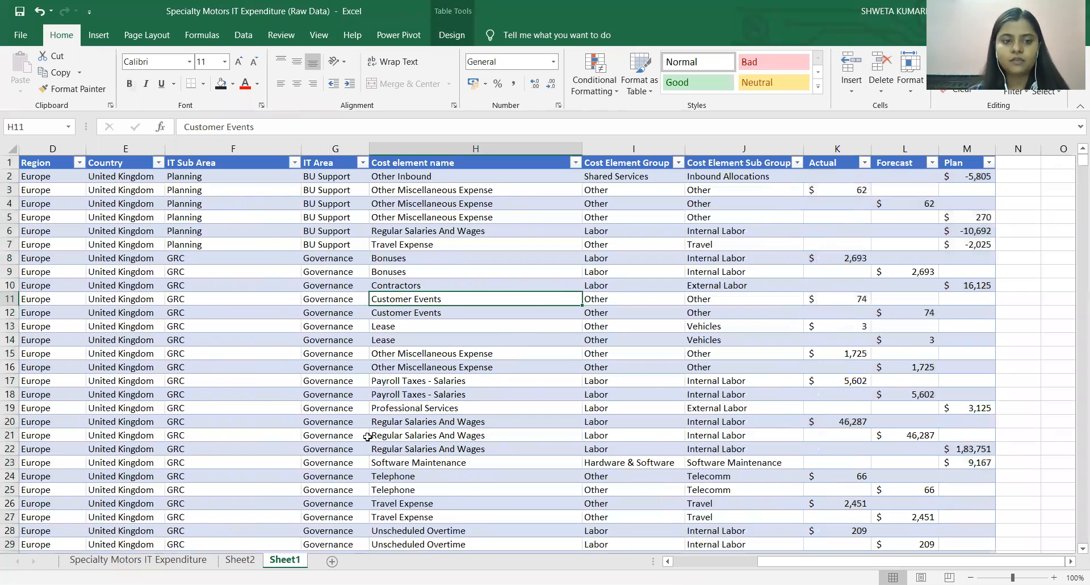
Delete Sheet2 with the earlier PivotTable.
left_click(240, 560)
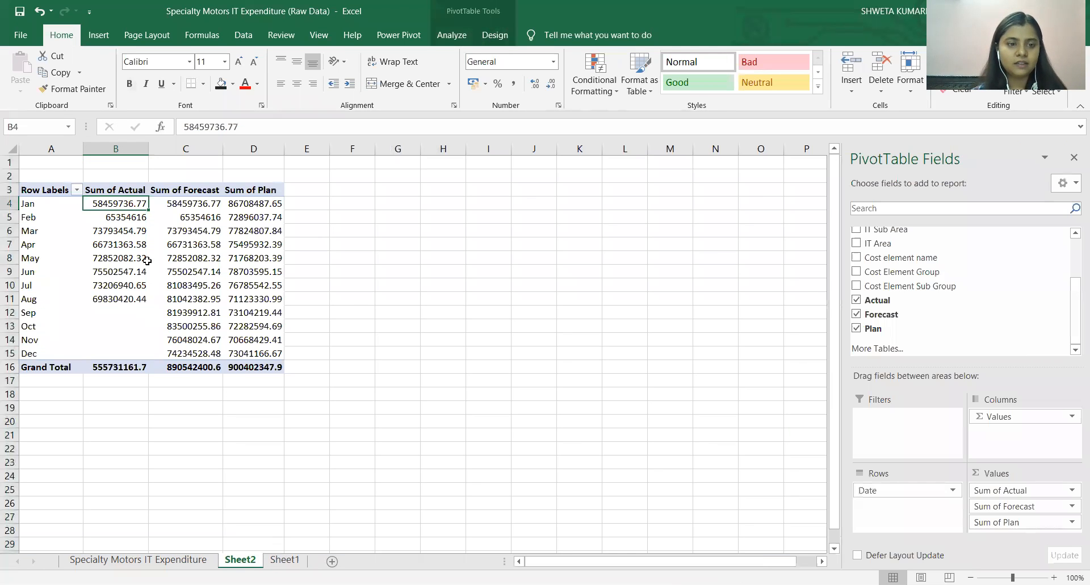
right_click(253, 562)
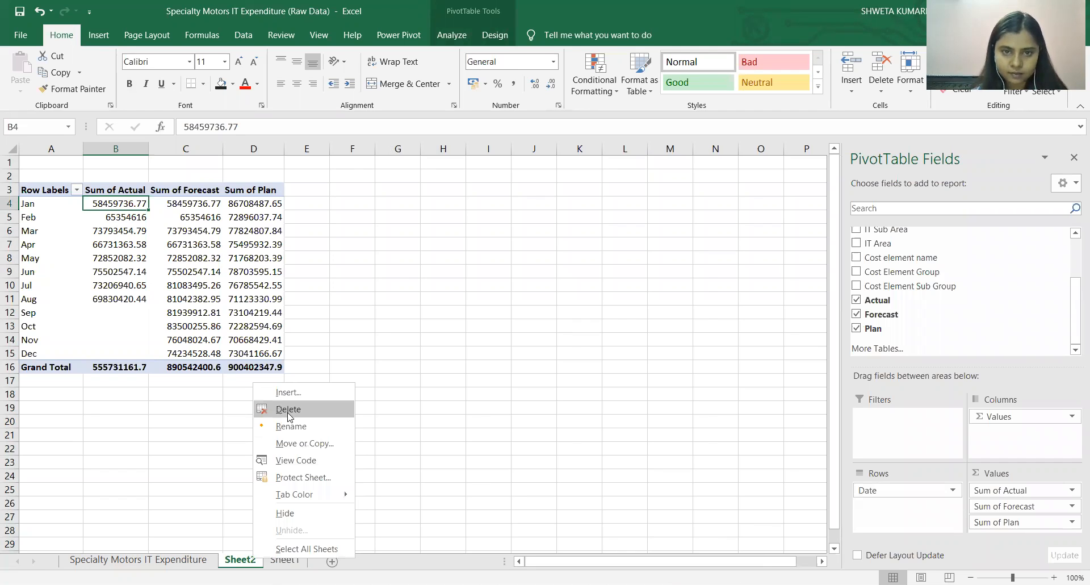
left_click(289, 410)
left_click(522, 340)
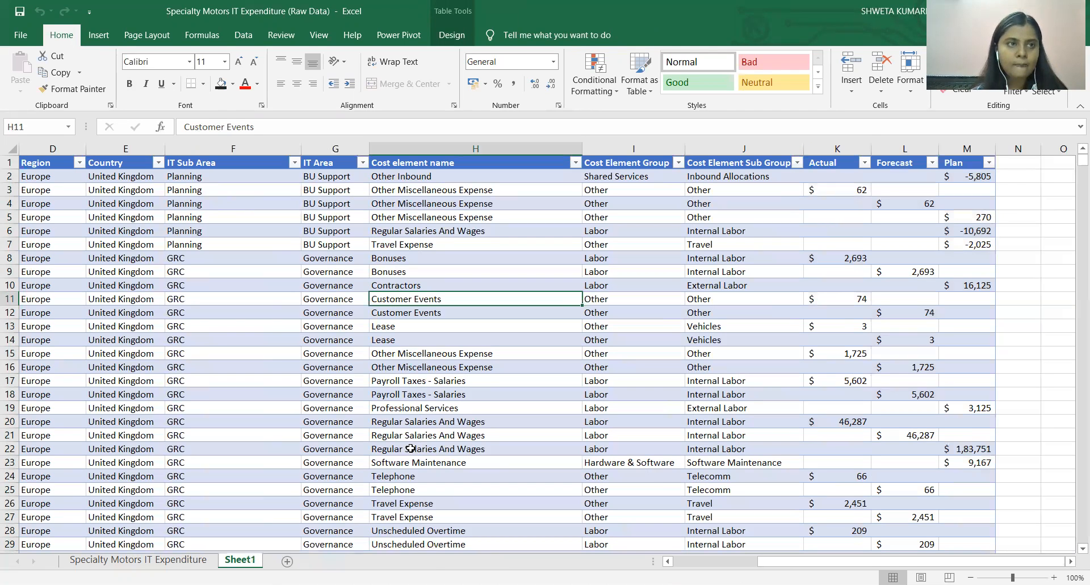
Create a fresh PivotTable from the Sheet1 table (Table2) on a new worksheet.
left_click(37, 162)
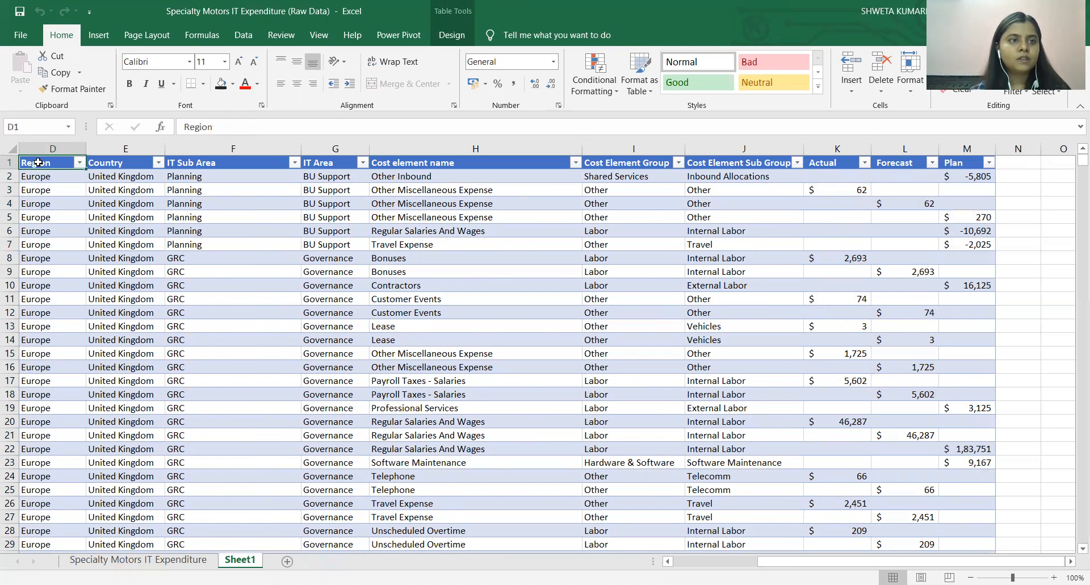
left_click(99, 35)
left_click(25, 71)
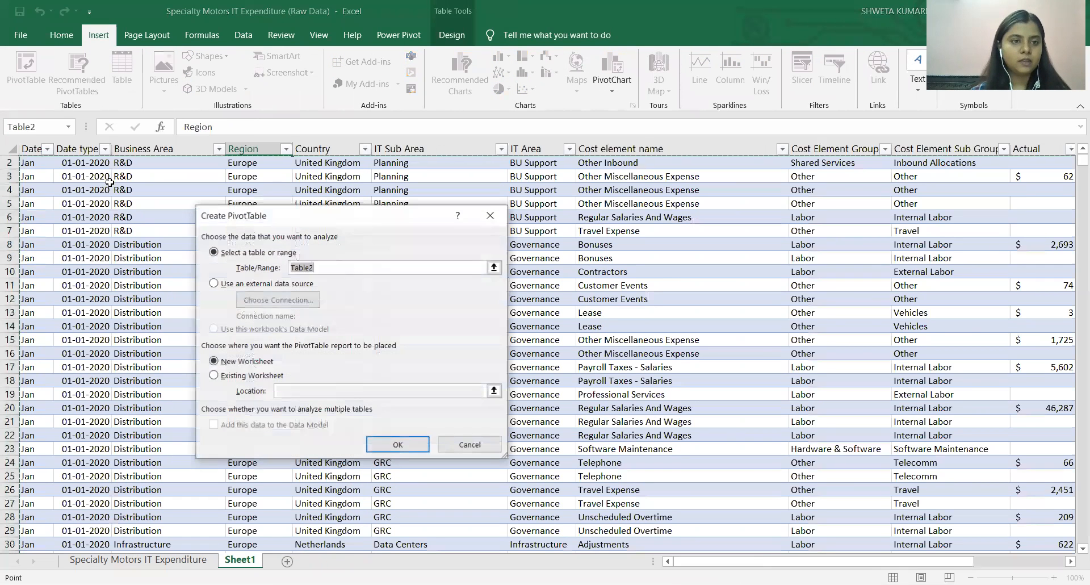
left_click(376, 442)
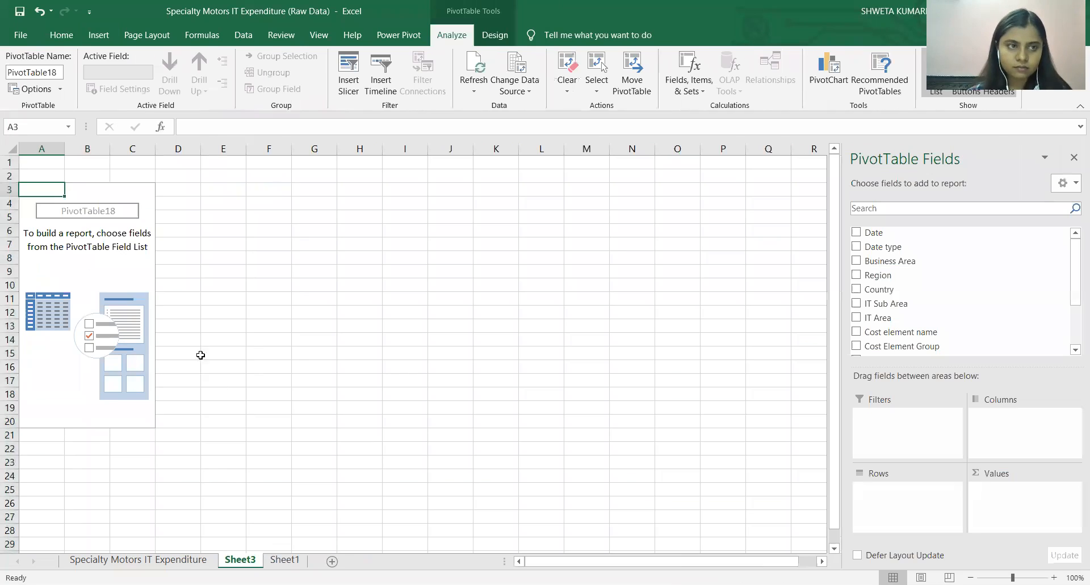
Add Date as rows and the sums of Actual, Forecast and Plan as values in the new PivotTable.
left_click(856, 232)
left_click_drag(1074, 309, 1075, 334)
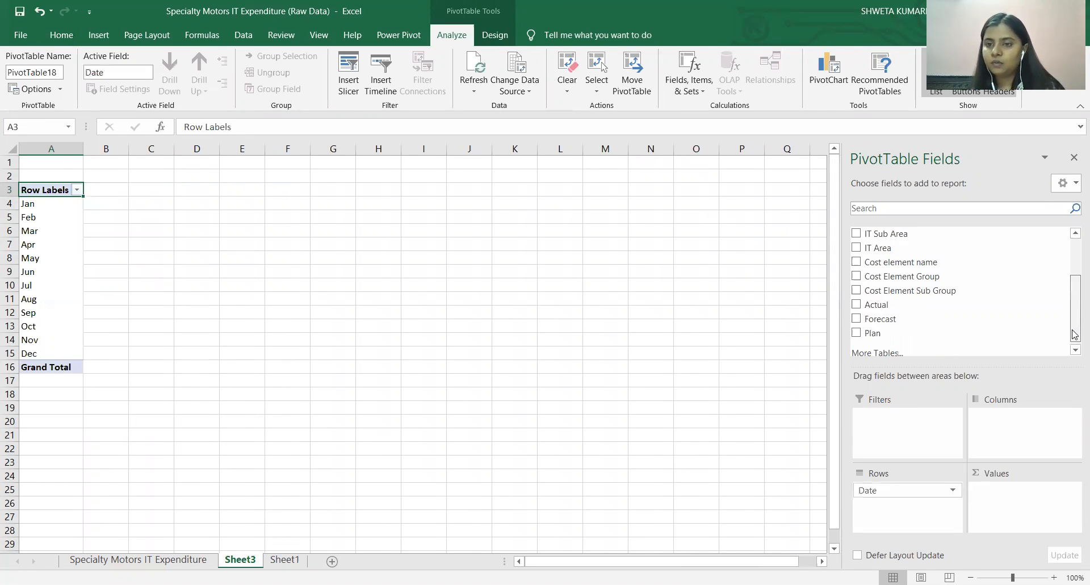
left_click_drag(877, 305, 1006, 494)
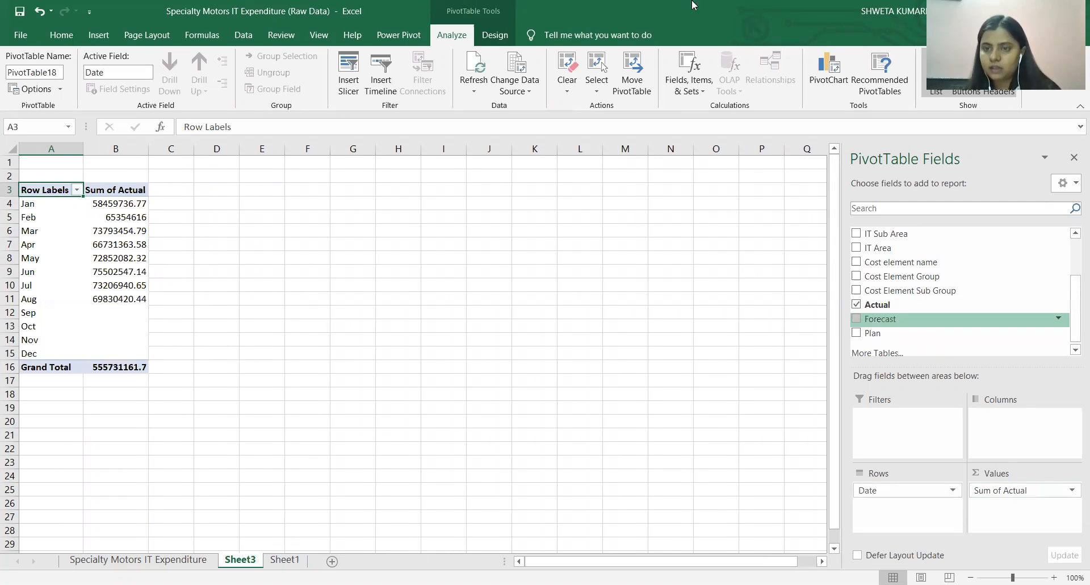
left_click_drag(880, 318, 993, 517)
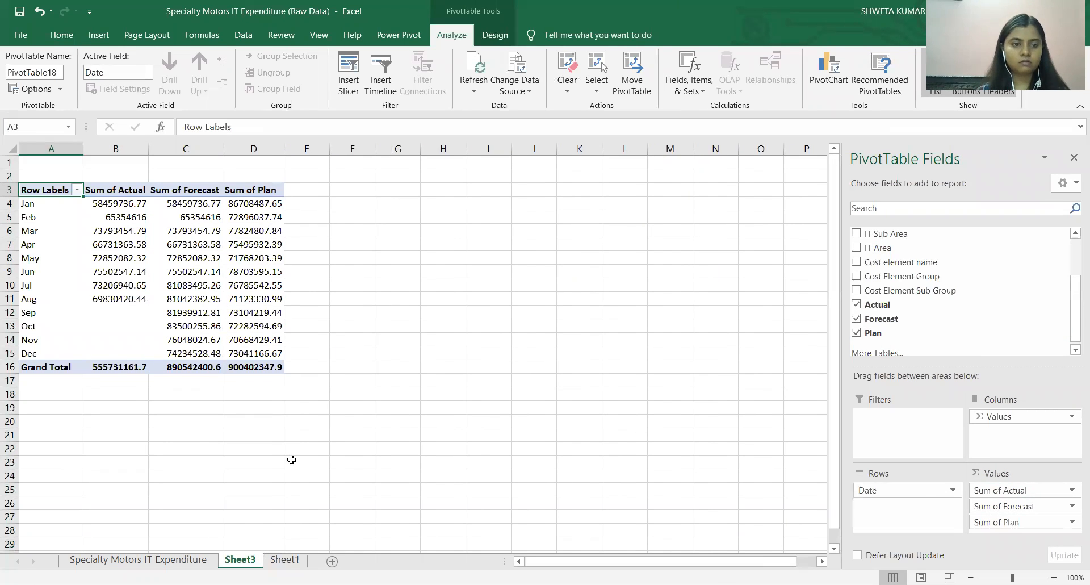
left_click(284, 559)
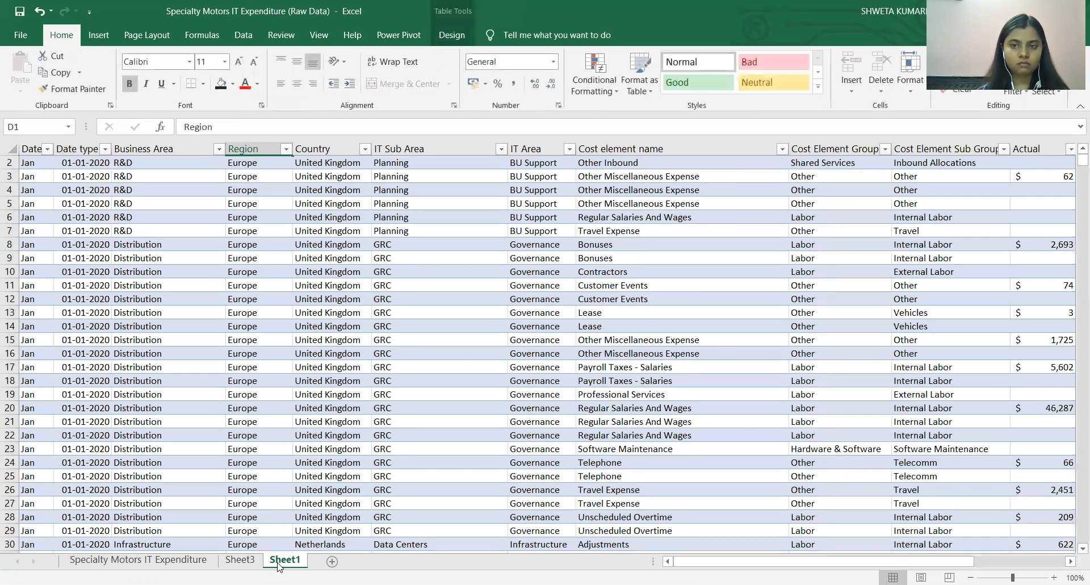
left_click(239, 559)
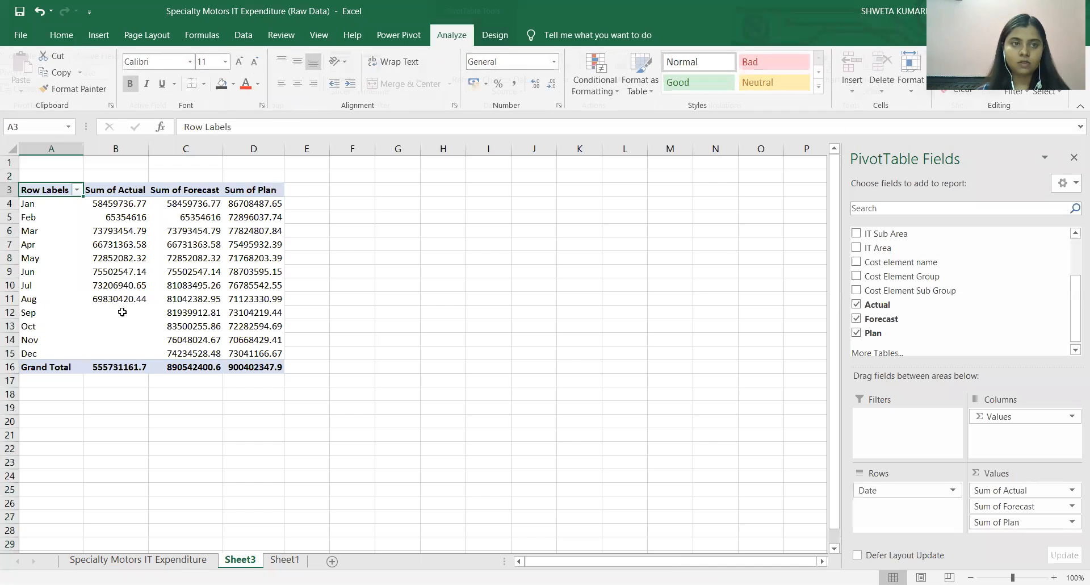
double_click(59, 194)
left_click(560, 340)
Format the PivotTable's Actual, Forecast and Plan sums, including grand totals, as Accounting with 0 decimals and the $ English (United States) symbol.
left_click_drag(134, 193, 267, 368)
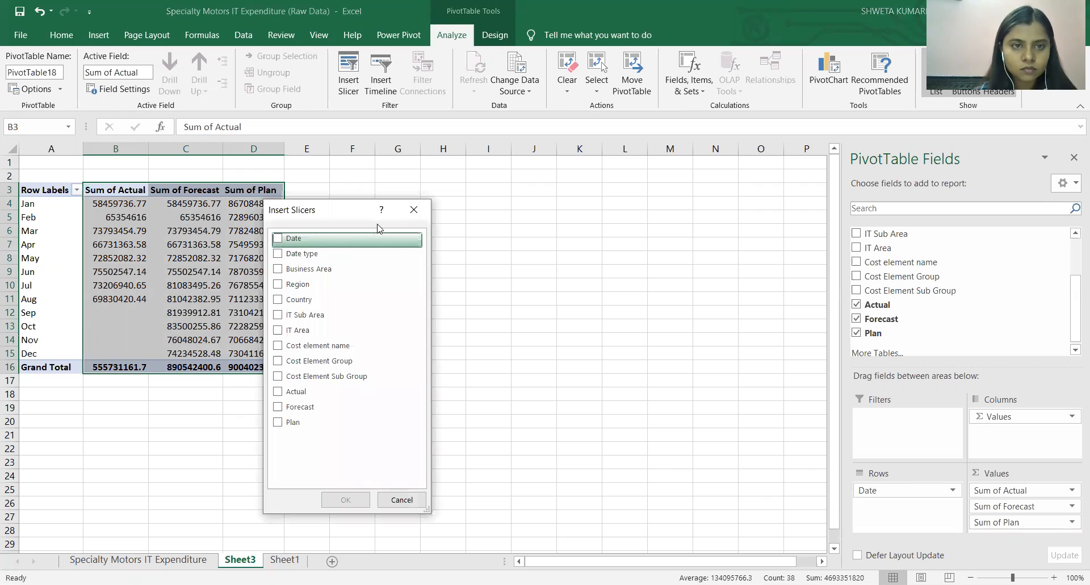
left_click(419, 214)
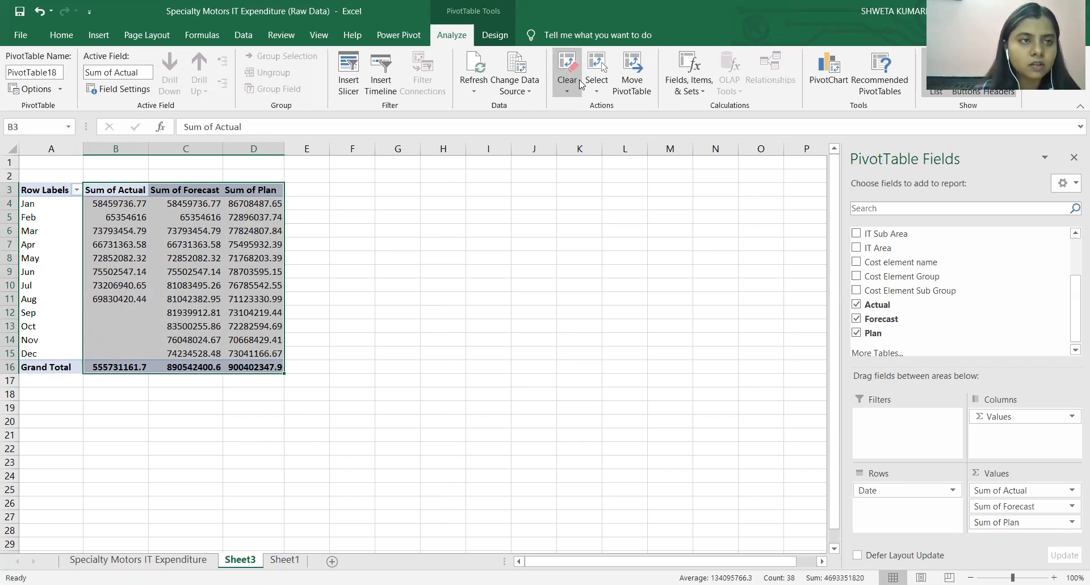
left_click(61, 35)
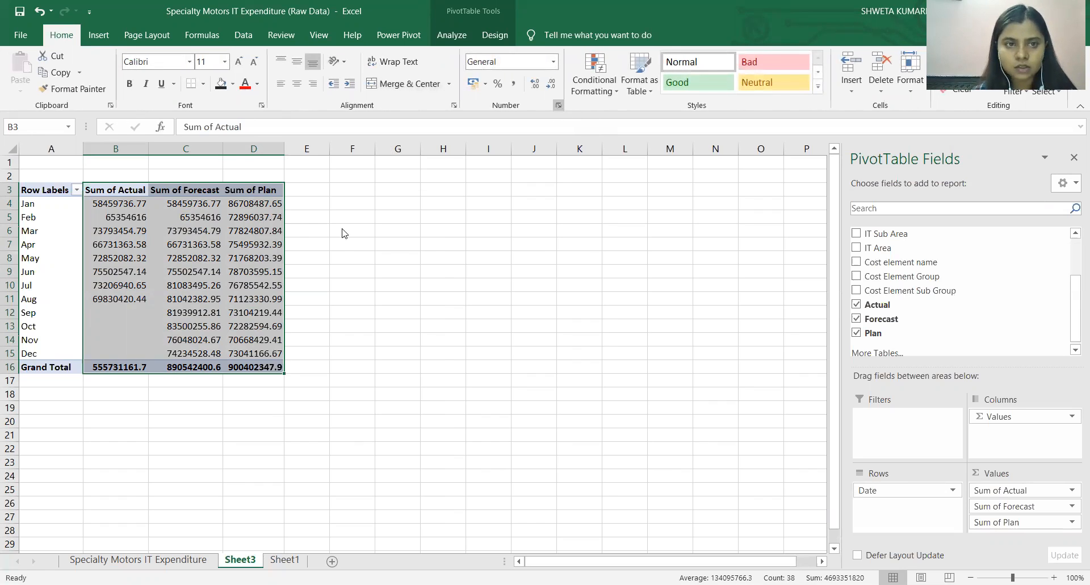
key("ctrl+1")
left_click(206, 250)
left_click(383, 257)
left_click(383, 257)
left_click(523, 271)
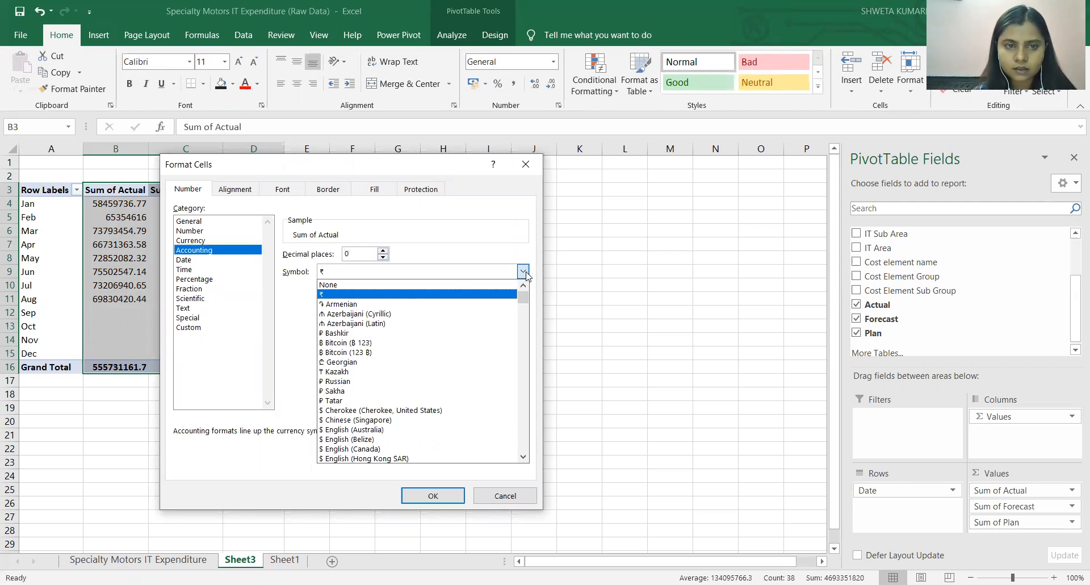
left_click_drag(523, 297, 527, 305)
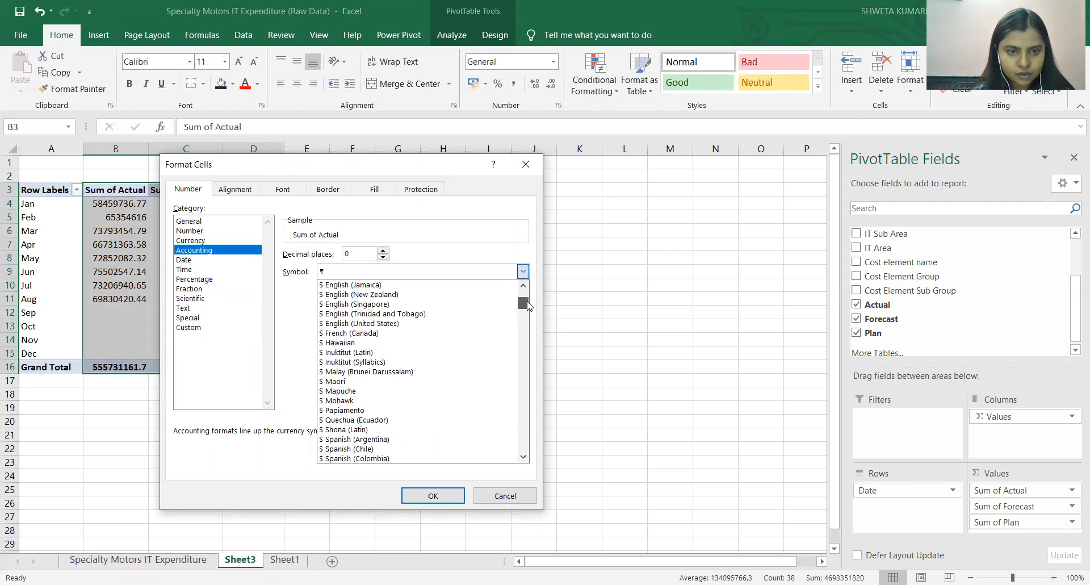
left_click(454, 323)
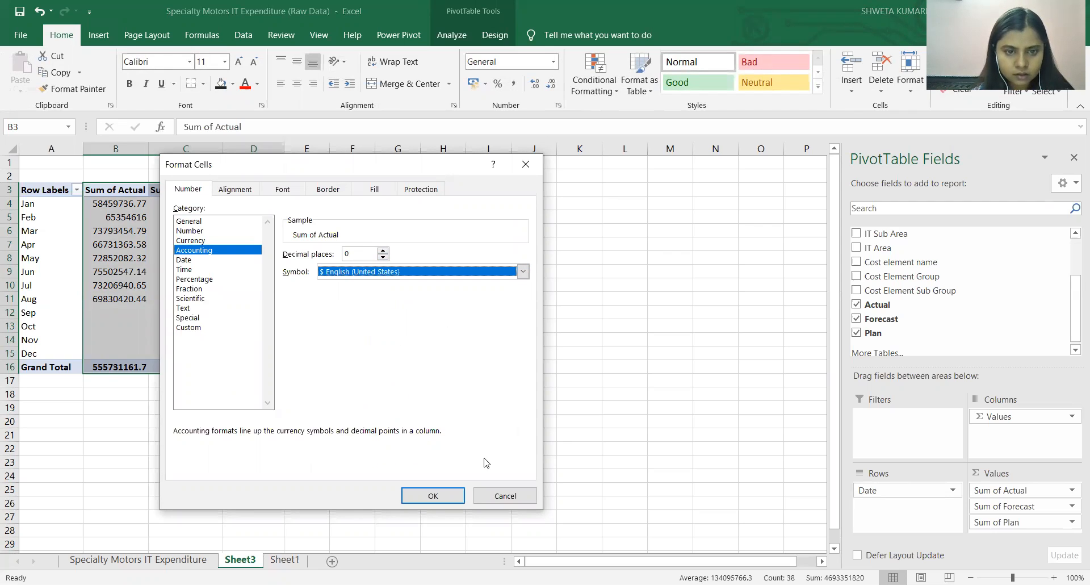
left_click(437, 496)
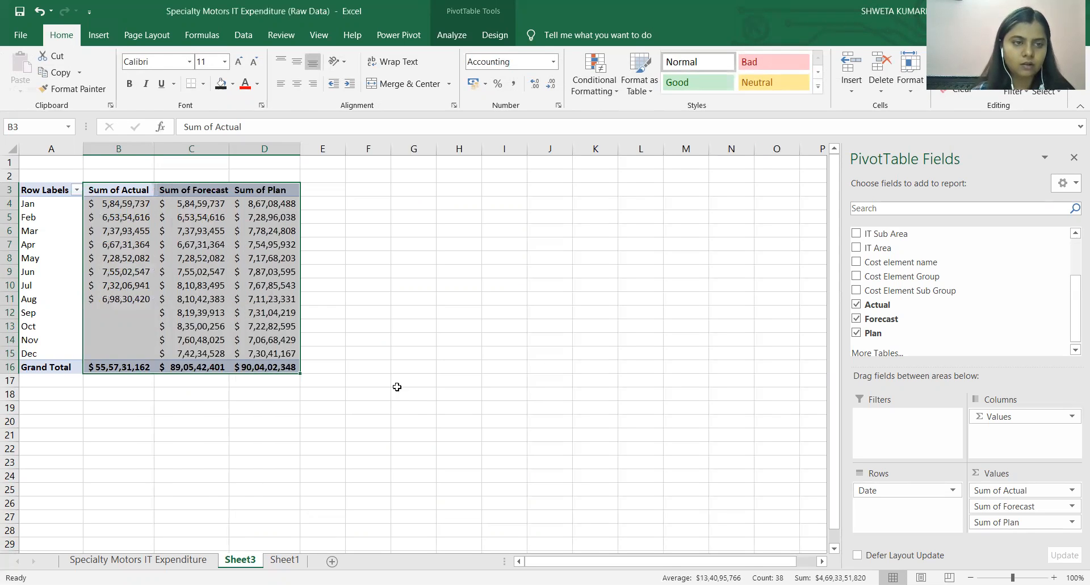
left_click(397, 366)
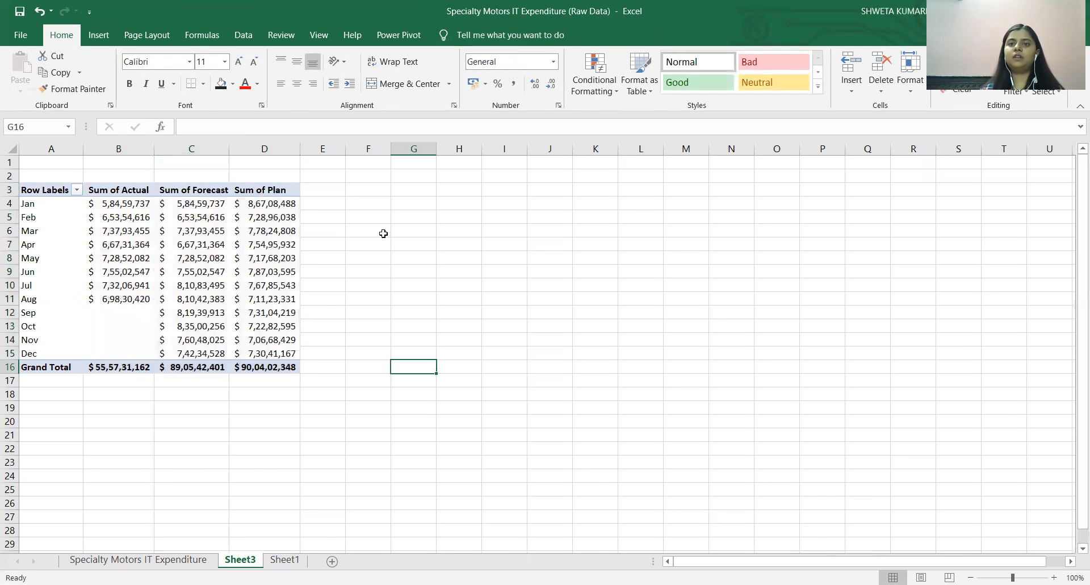
Insert a Line PivotChart from the whole PivotTable (A3:D16) and place it beside the table, clear of the data.
left_click_drag(48, 189, 270, 368)
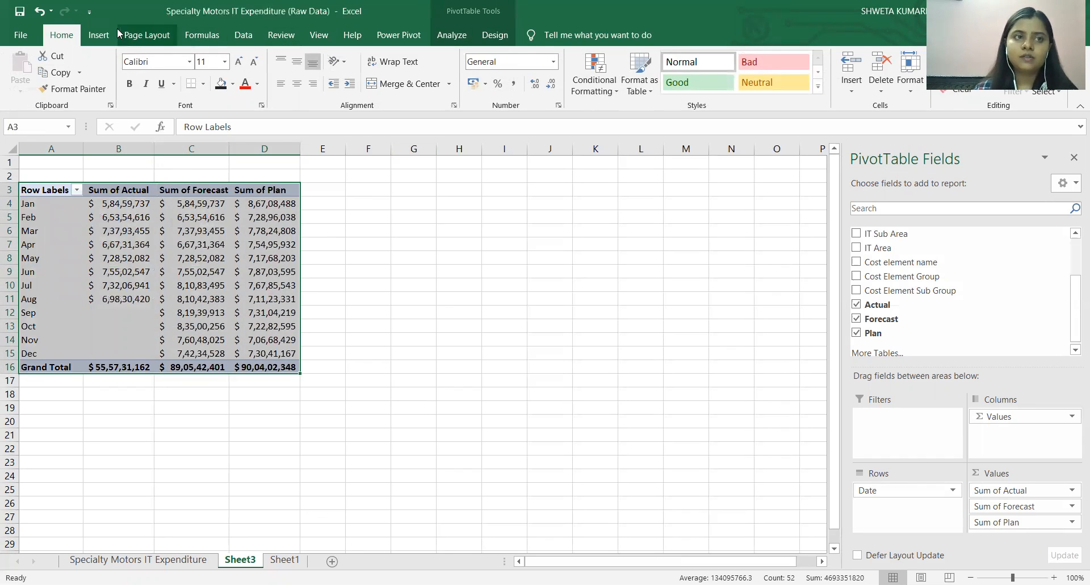
left_click(99, 35)
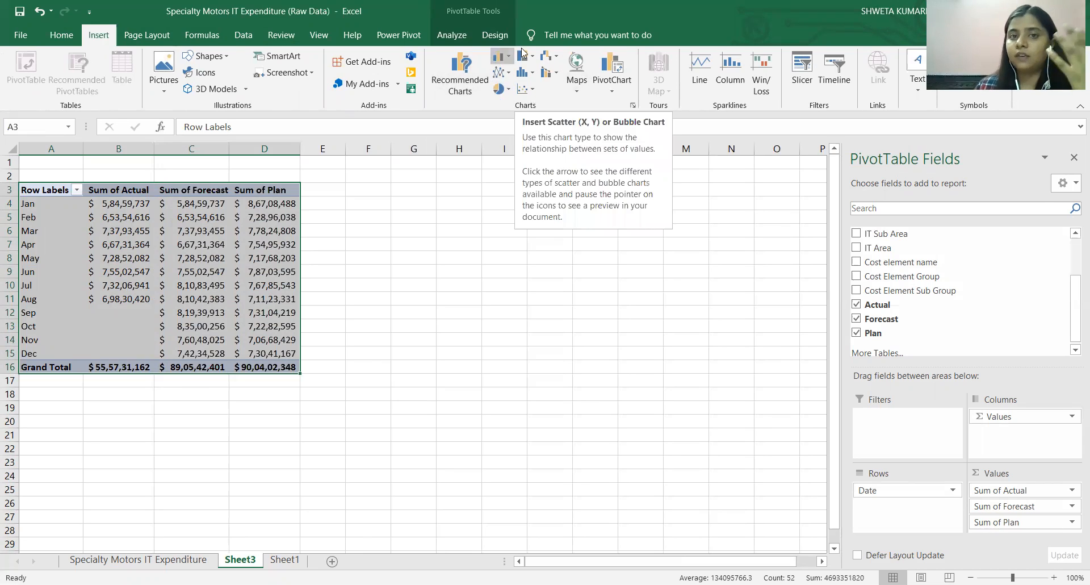
left_click(463, 85)
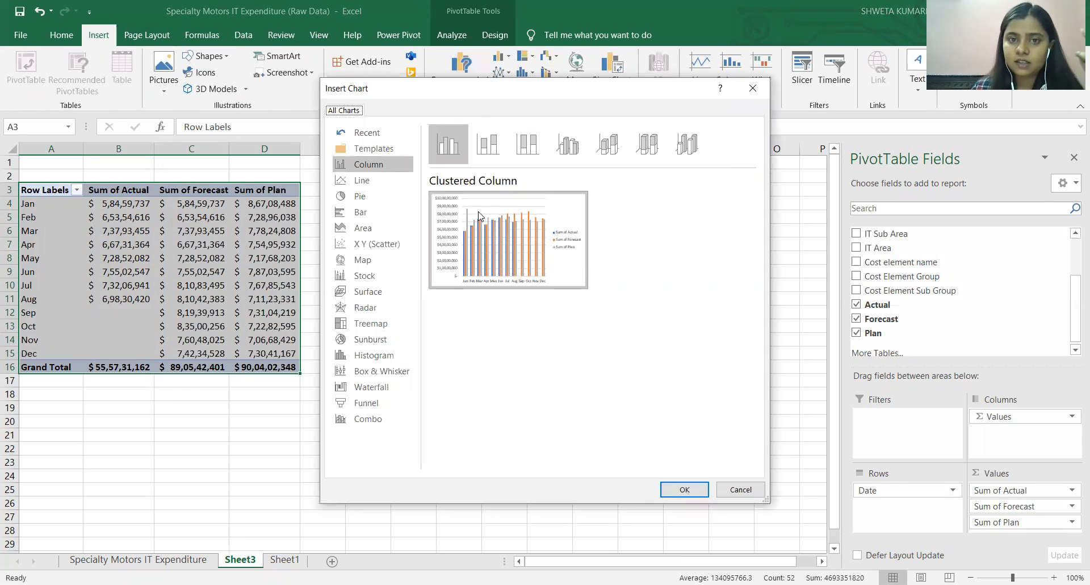
mouse_move(505, 236)
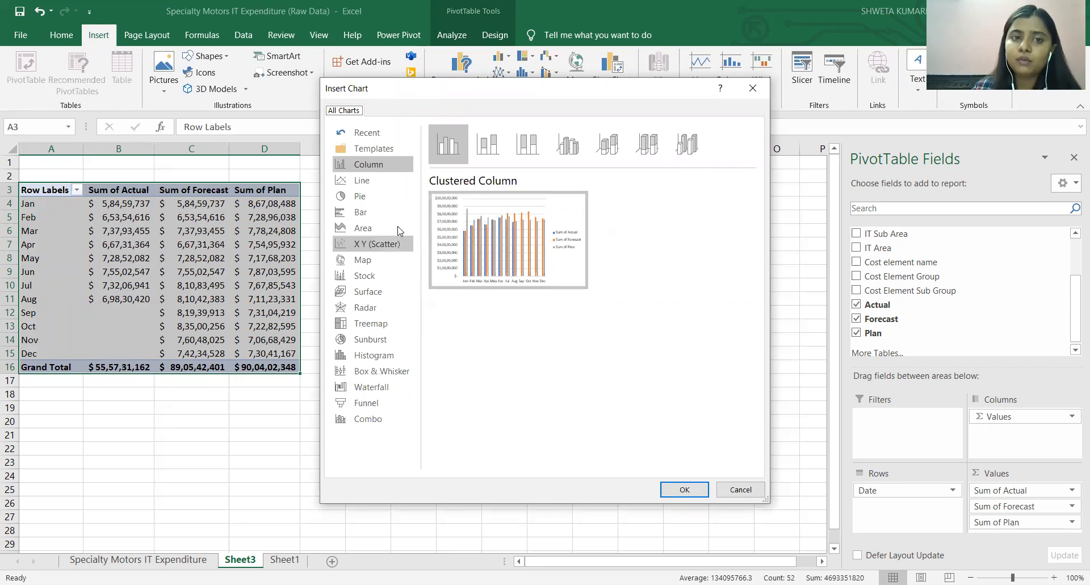
left_click(379, 186)
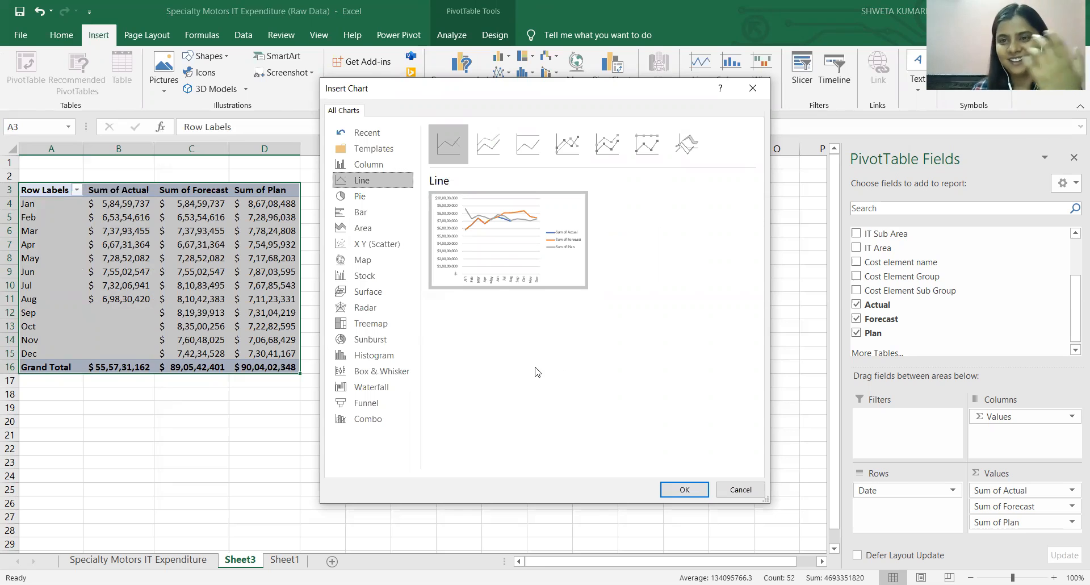
left_click(681, 488)
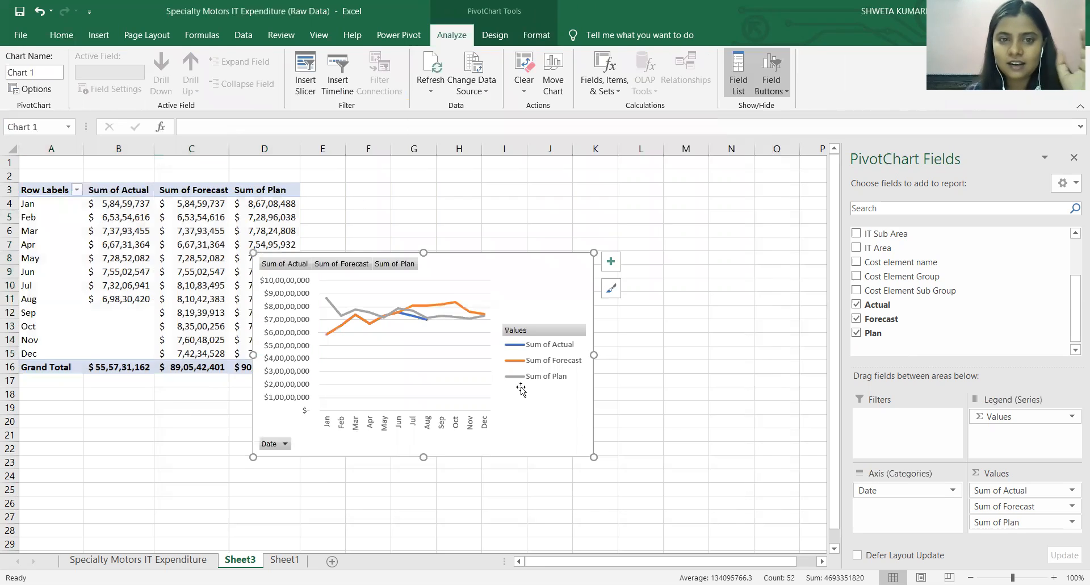
left_click_drag(531, 275, 629, 216)
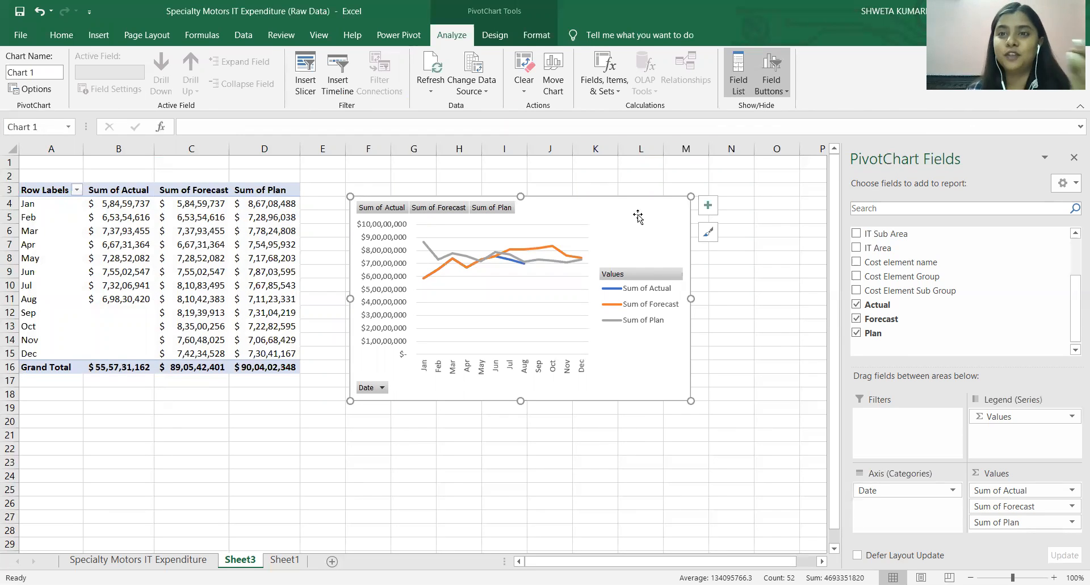
Remove the gridlines from the line chart and position its legend at the bottom.
left_click(711, 211)
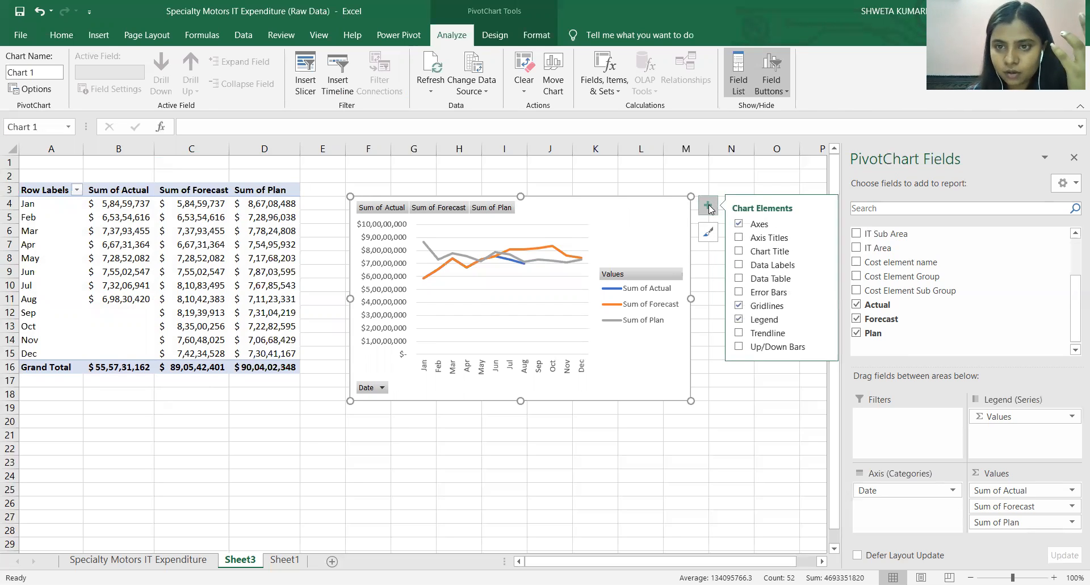
left_click(739, 224)
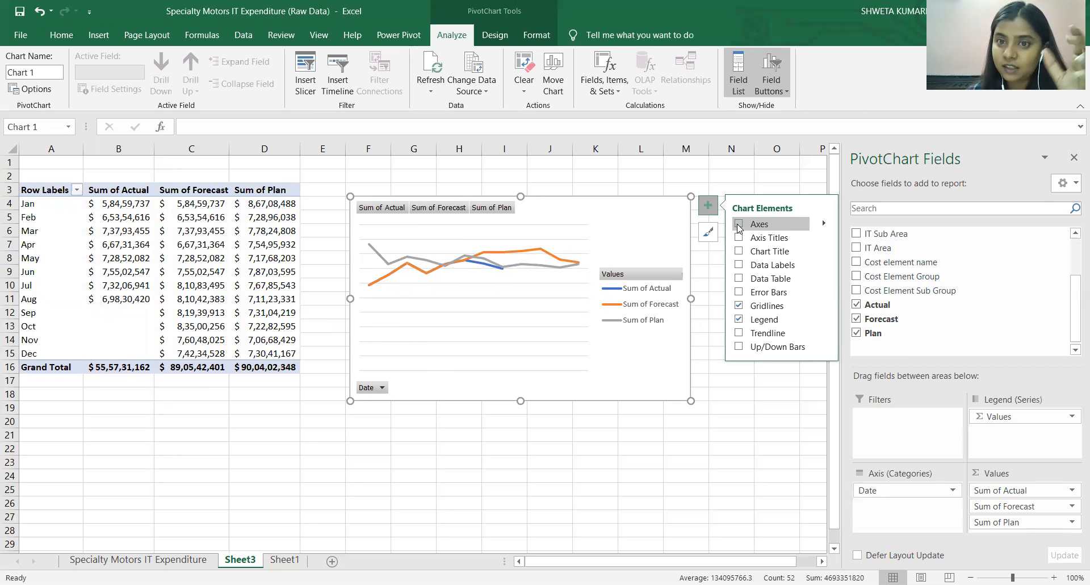
left_click(739, 226)
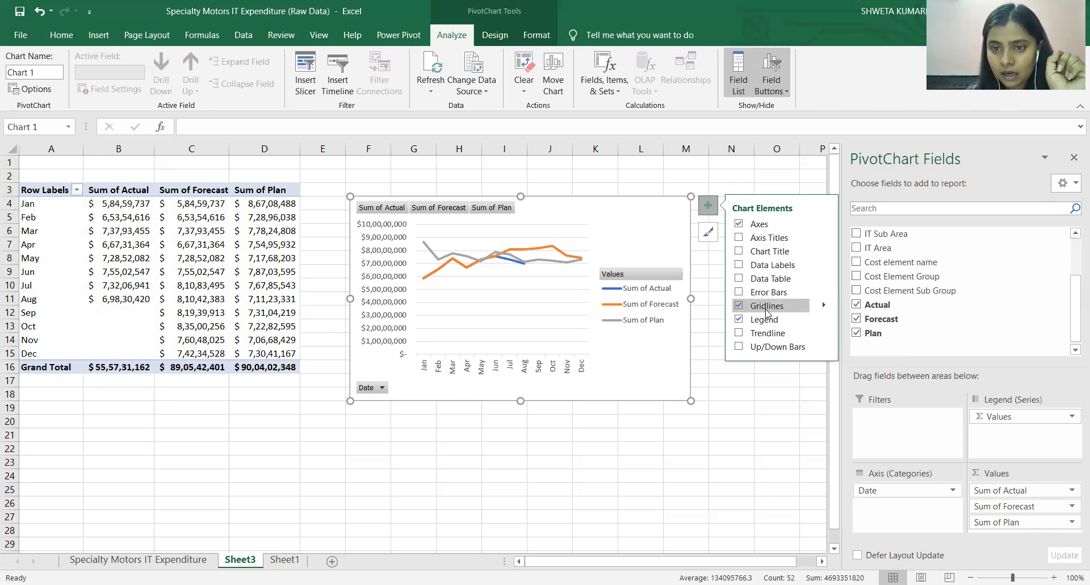
left_click(739, 306)
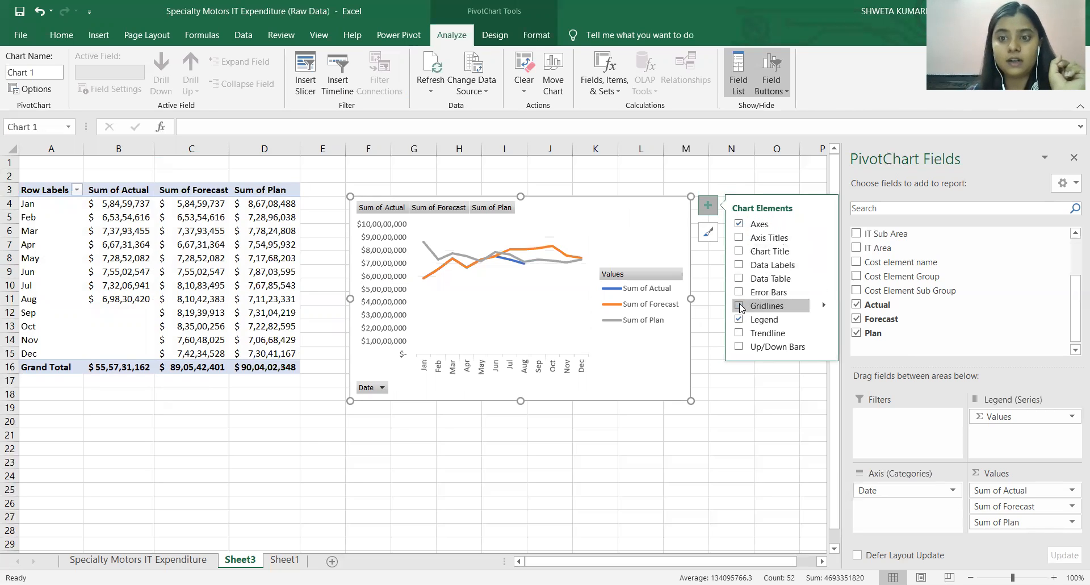
left_click(826, 319)
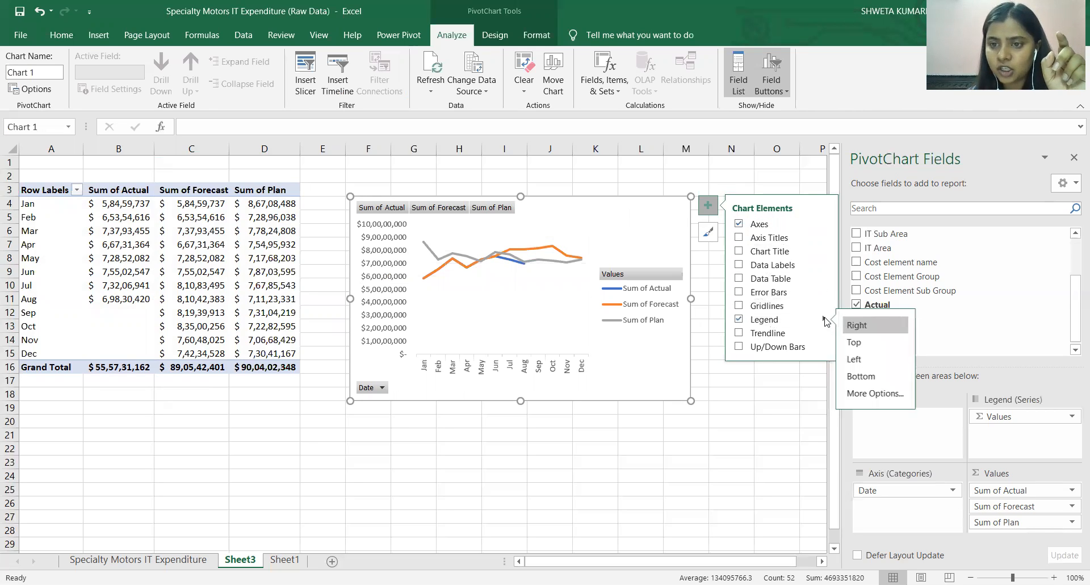
left_click(868, 376)
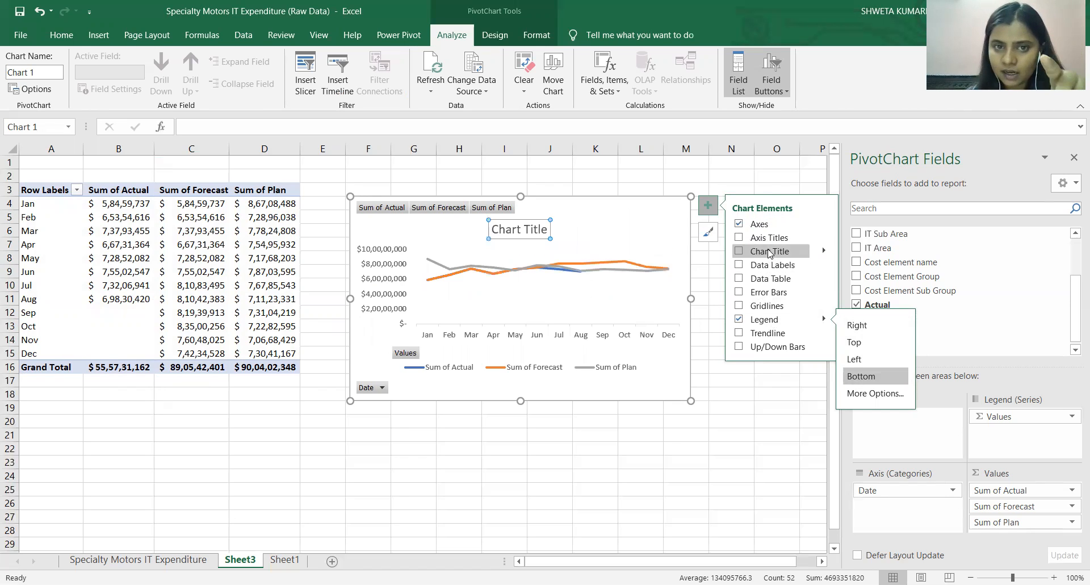
left_click(785, 396)
Hide the legend, value and axis field buttons on the line PivotChart.
right_click(399, 357)
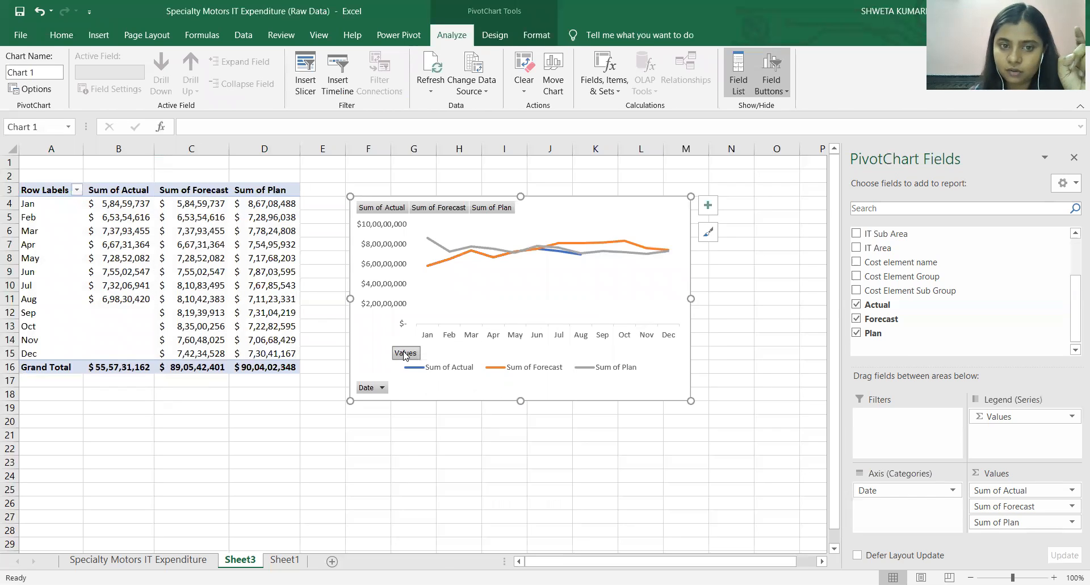
right_click(406, 354)
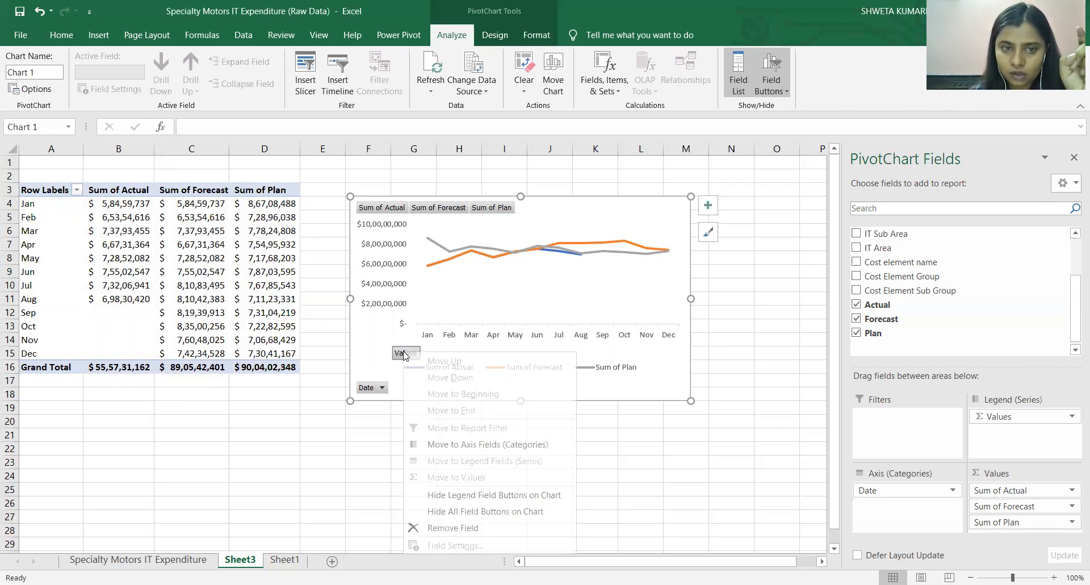
left_click(508, 498)
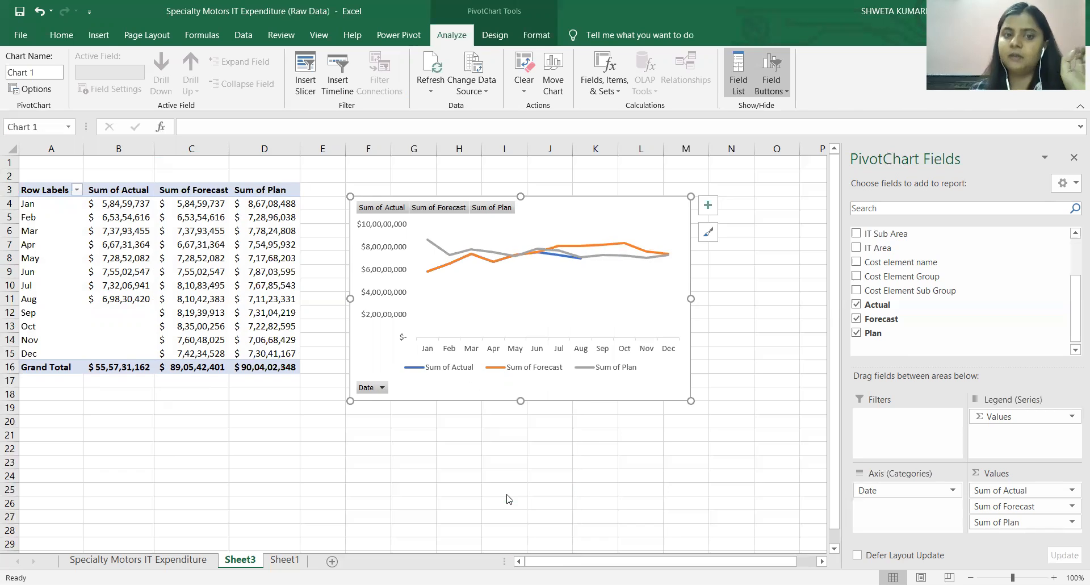
right_click(391, 209)
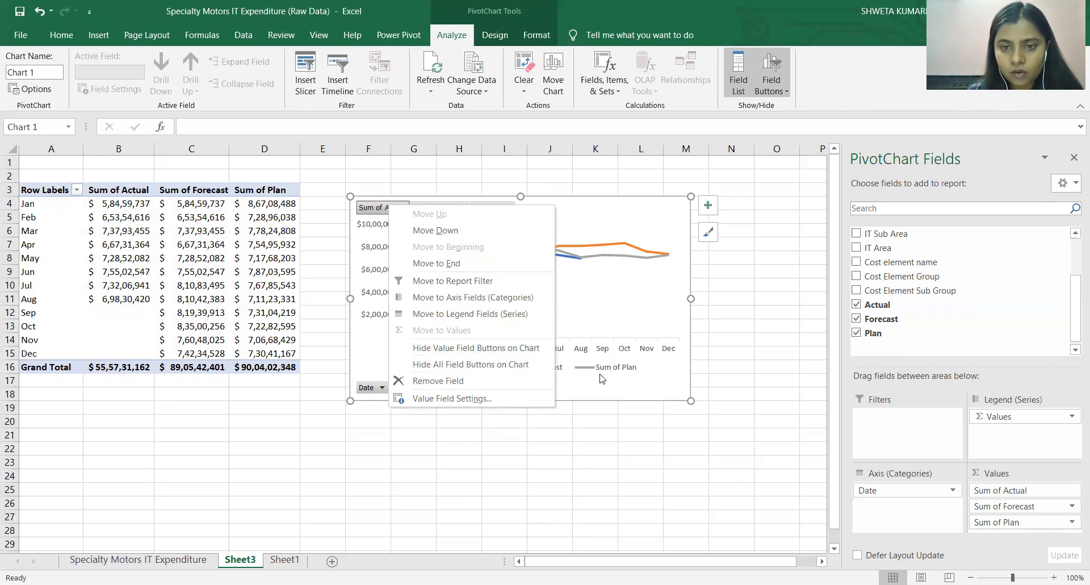
left_click(459, 349)
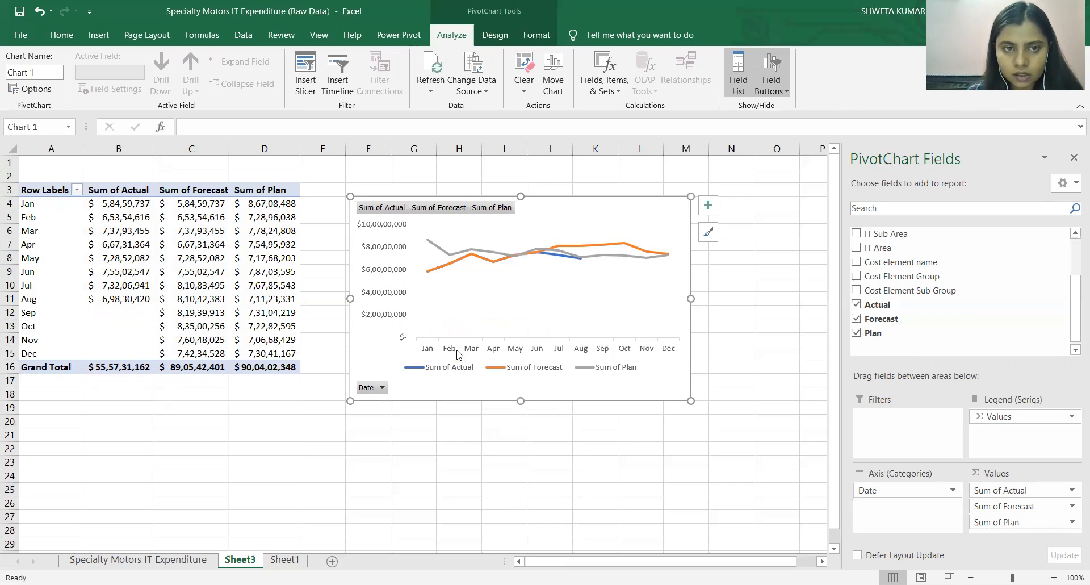
right_click(378, 390)
left_click(378, 389)
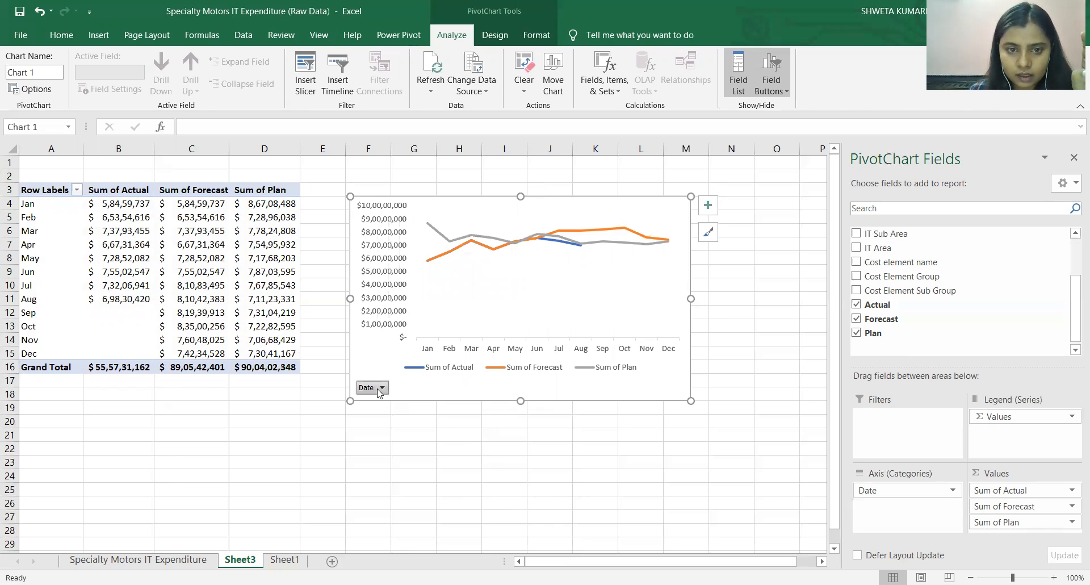
right_click(379, 391)
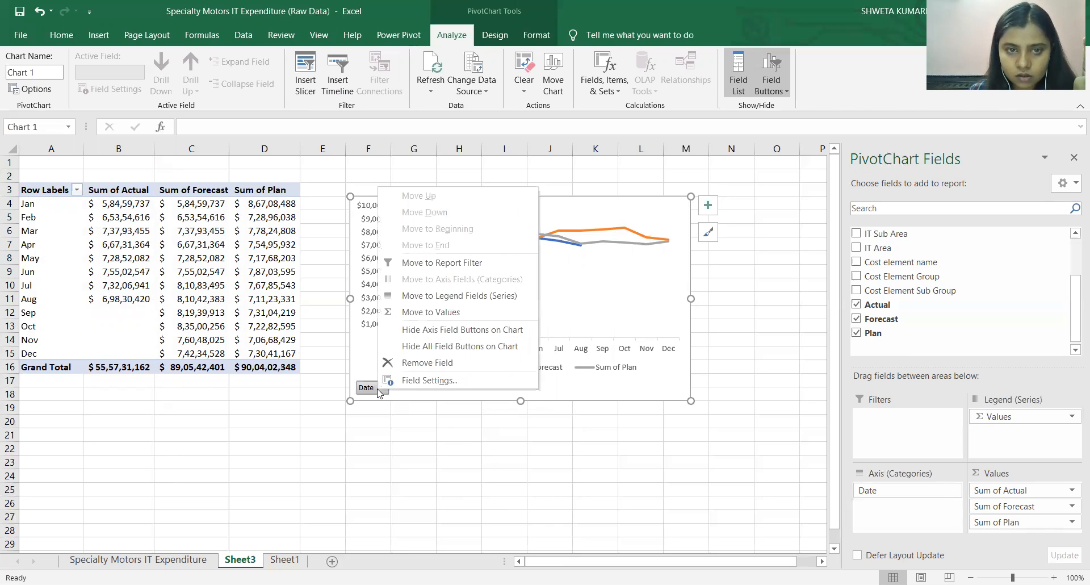
left_click(449, 330)
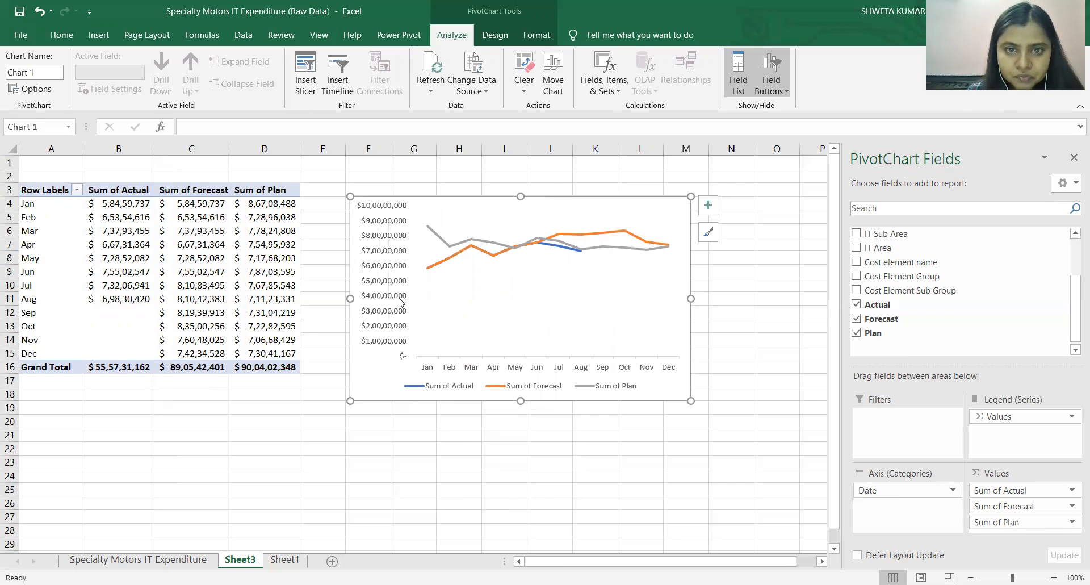
Set the vertical value axis display units to Millions, keeping the units label on the chart.
left_click(390, 268)
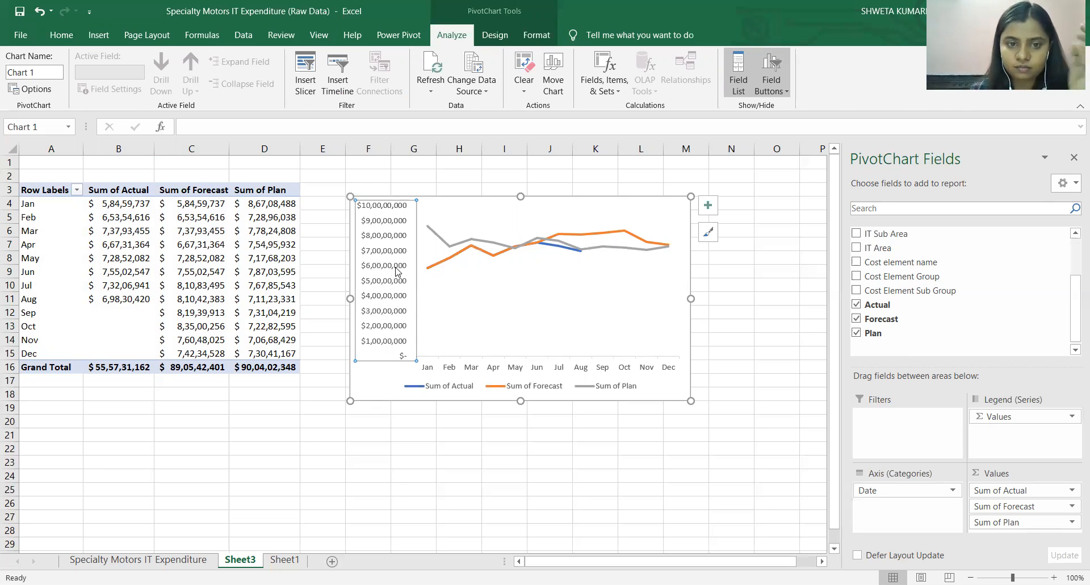
right_click(385, 280)
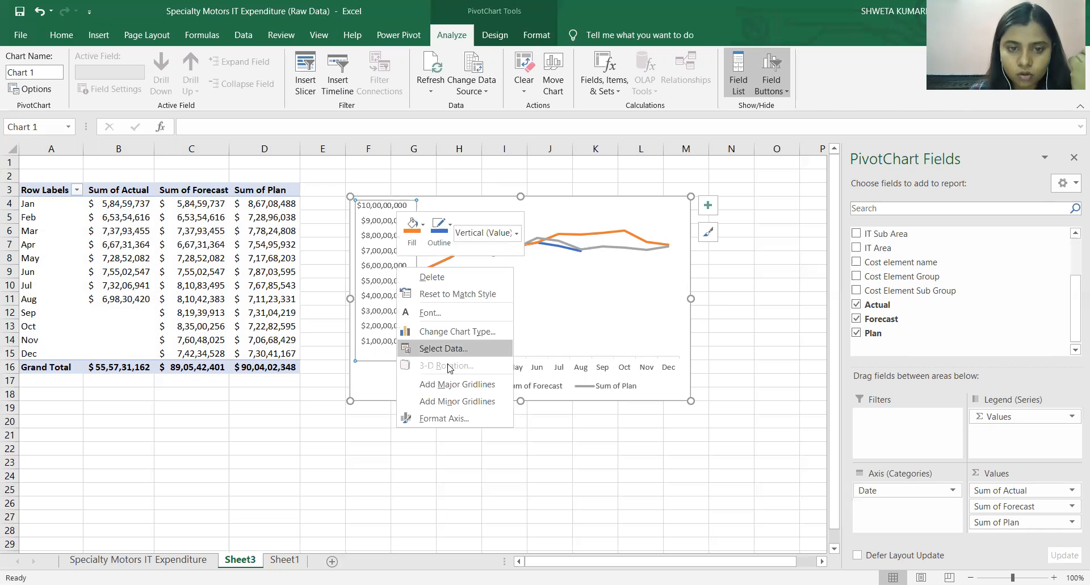
left_click(464, 418)
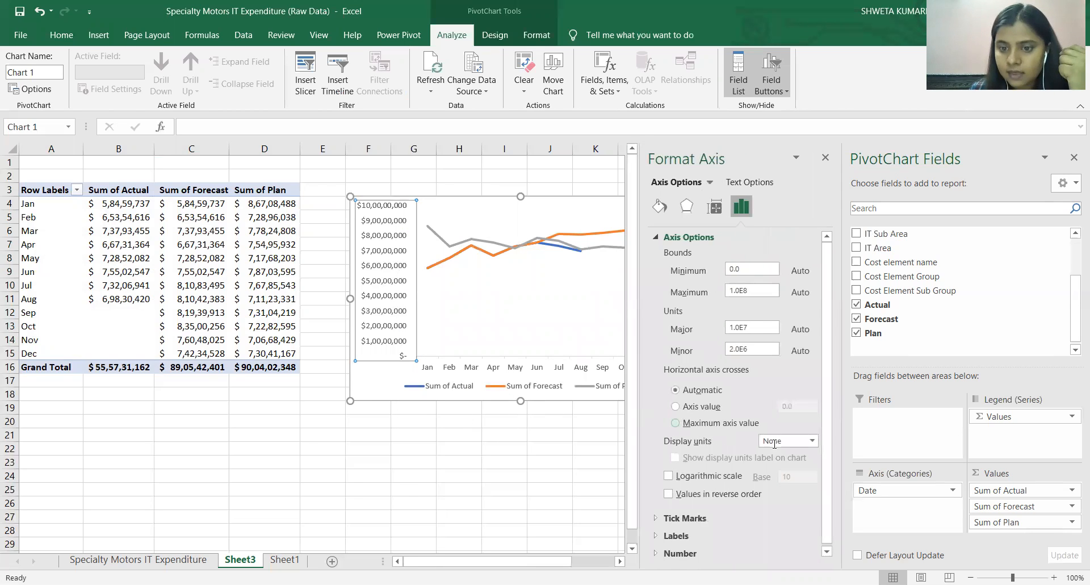
left_click(811, 442)
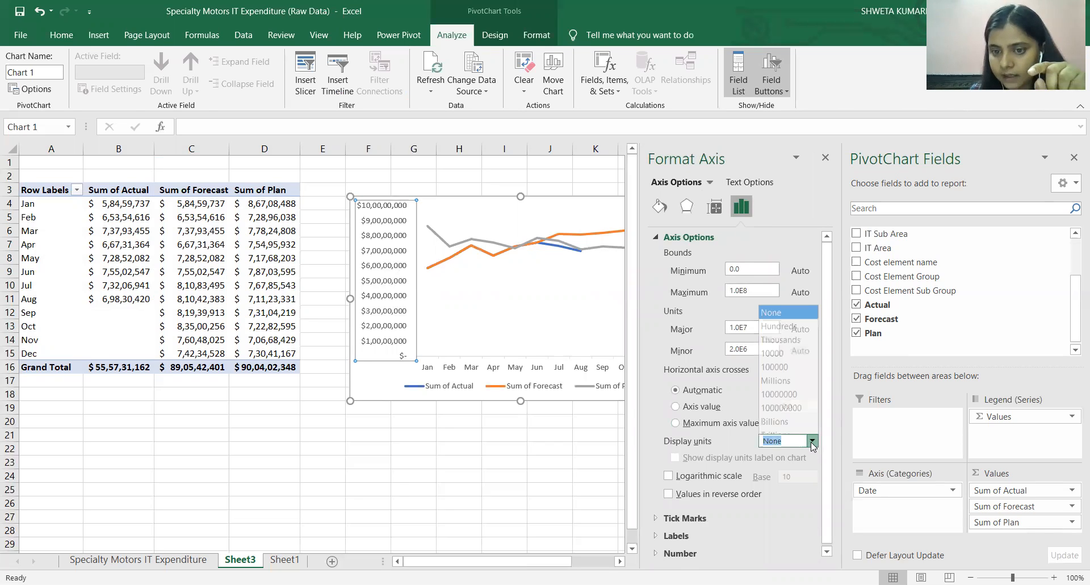
left_click(781, 376)
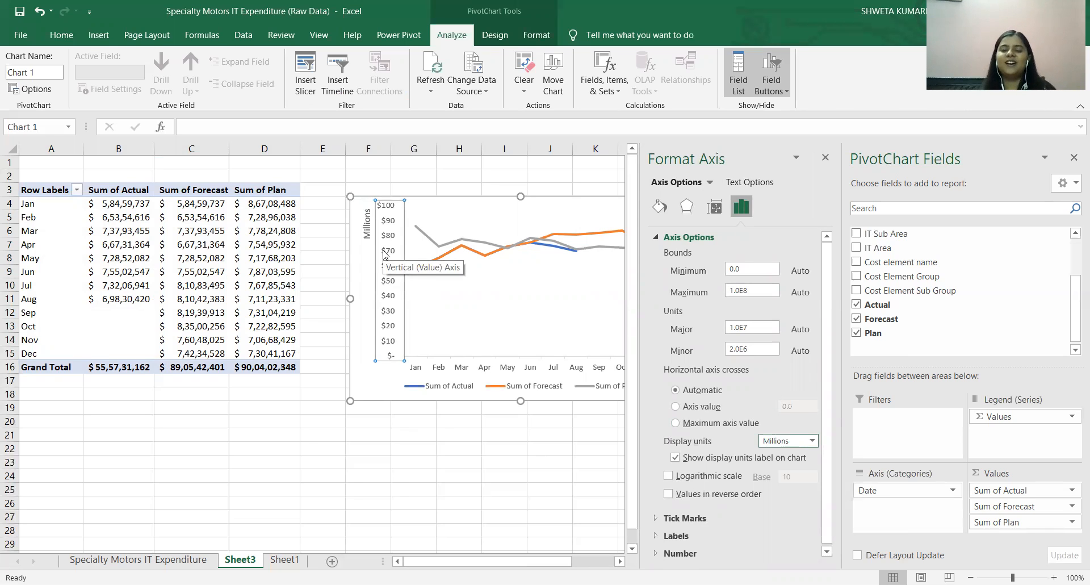
left_click(466, 310)
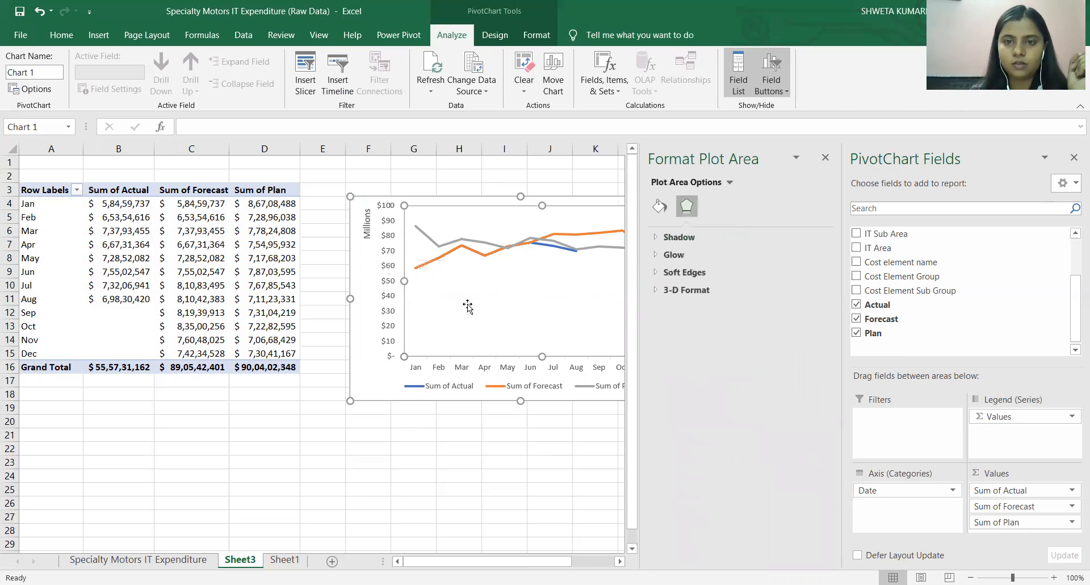
left_click(824, 157)
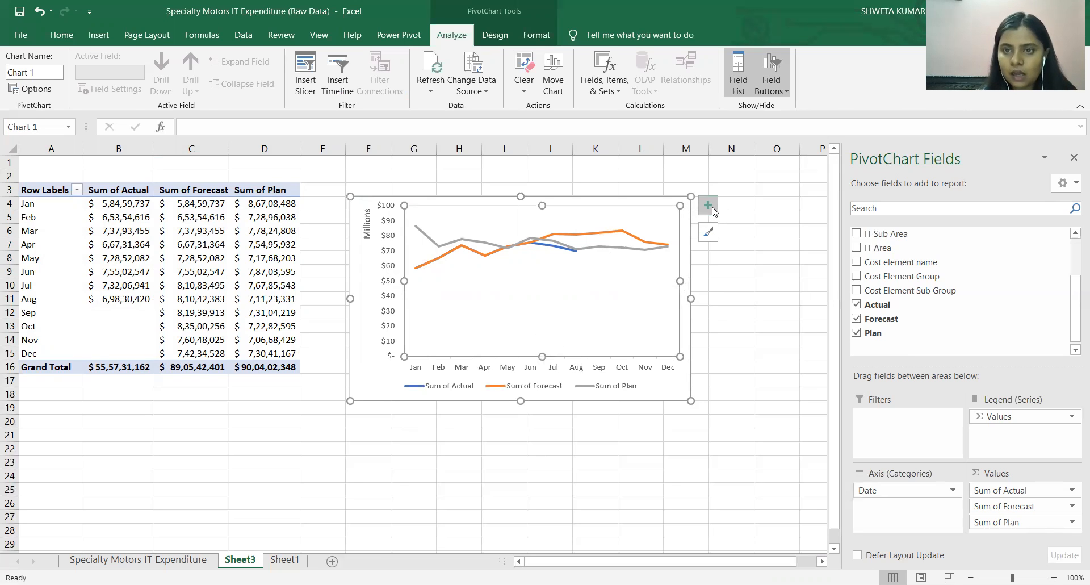
Apply the dark grey chart style with glowing lines to the line PivotChart.
left_click(714, 235)
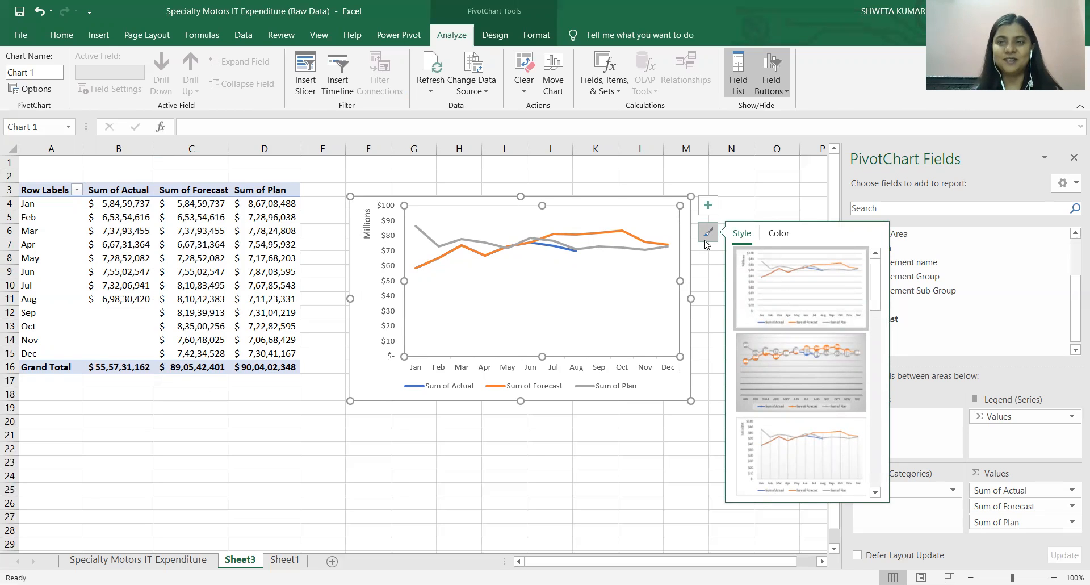
left_click_drag(877, 294, 873, 370)
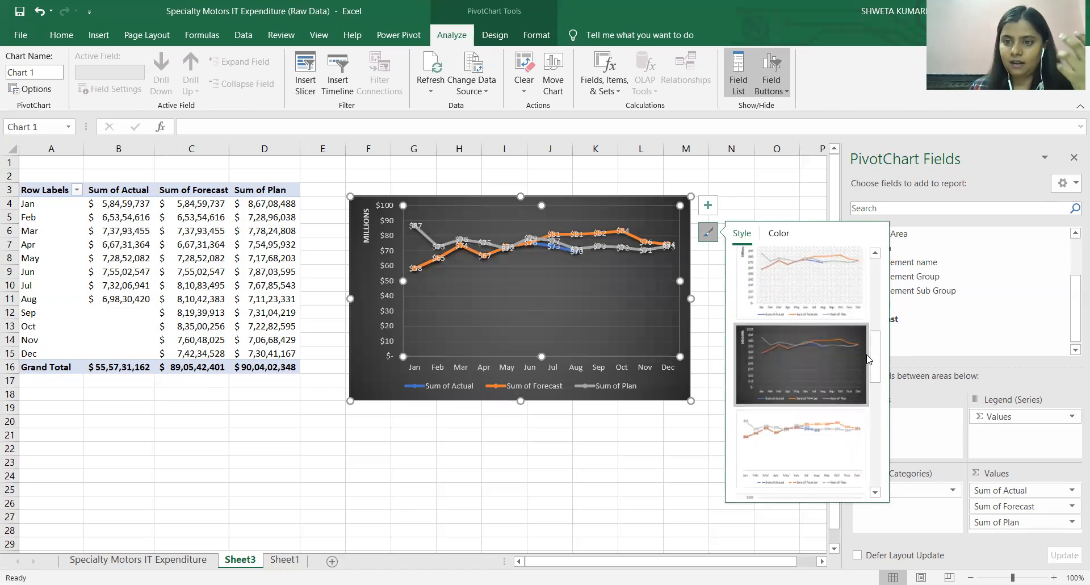
scroll(854, 386, "down", 2)
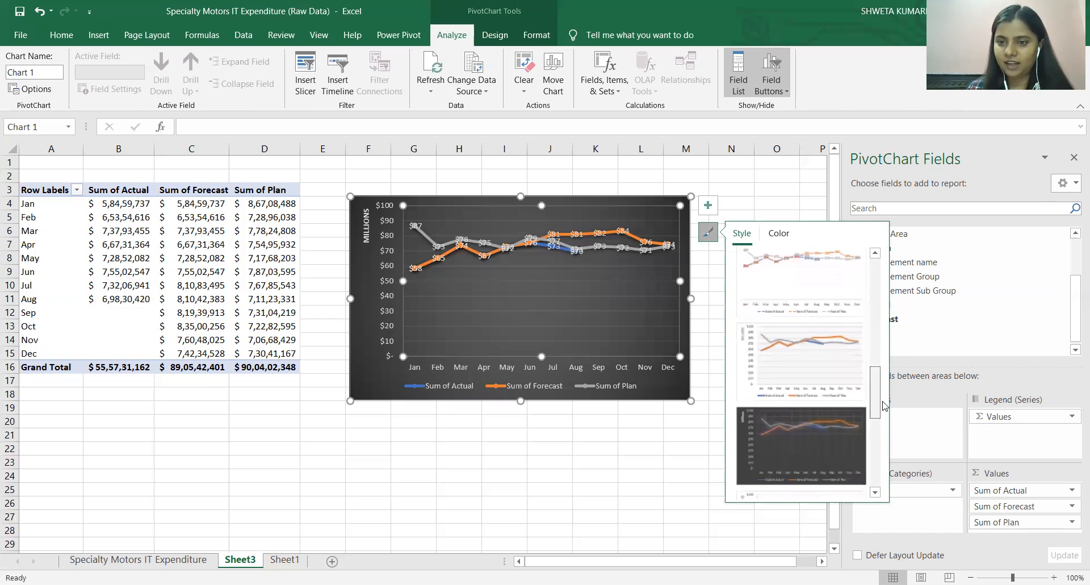
left_click(839, 412)
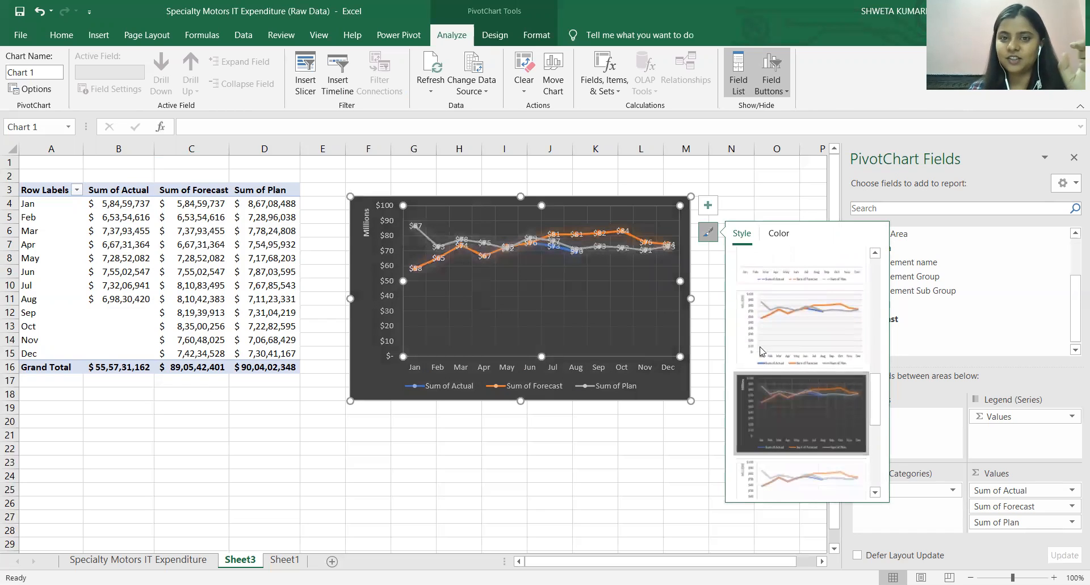
Turn off the chart's gridlines and data labels and add a chart title.
left_click(708, 205)
left_click(739, 306)
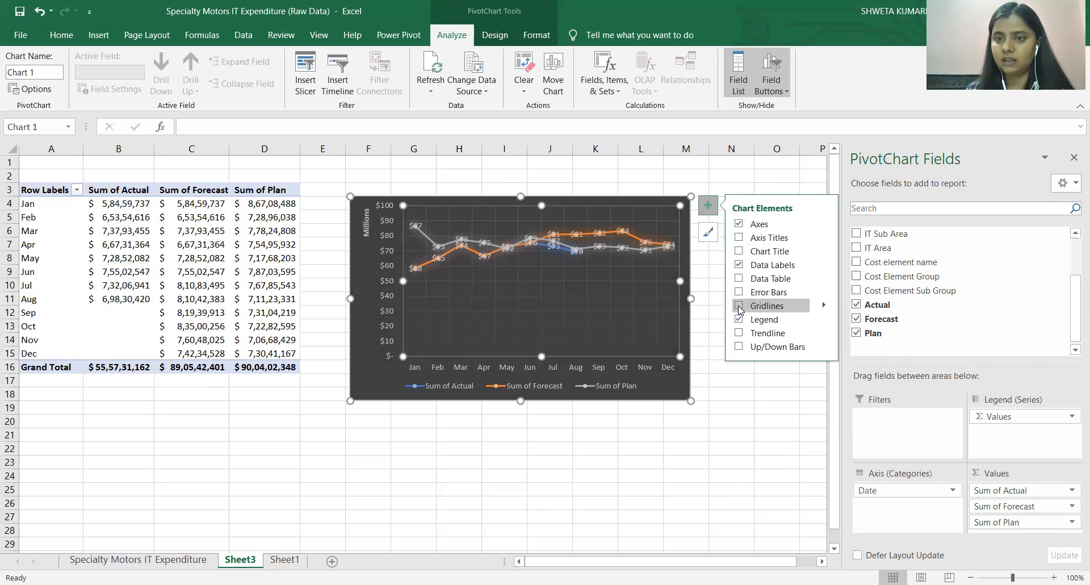
left_click(739, 265)
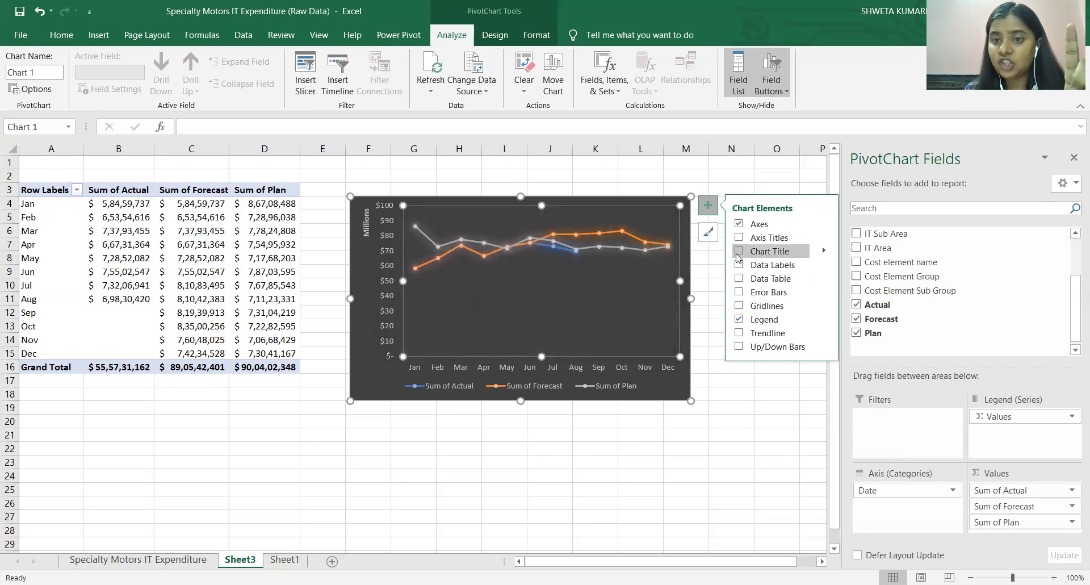
left_click(739, 252)
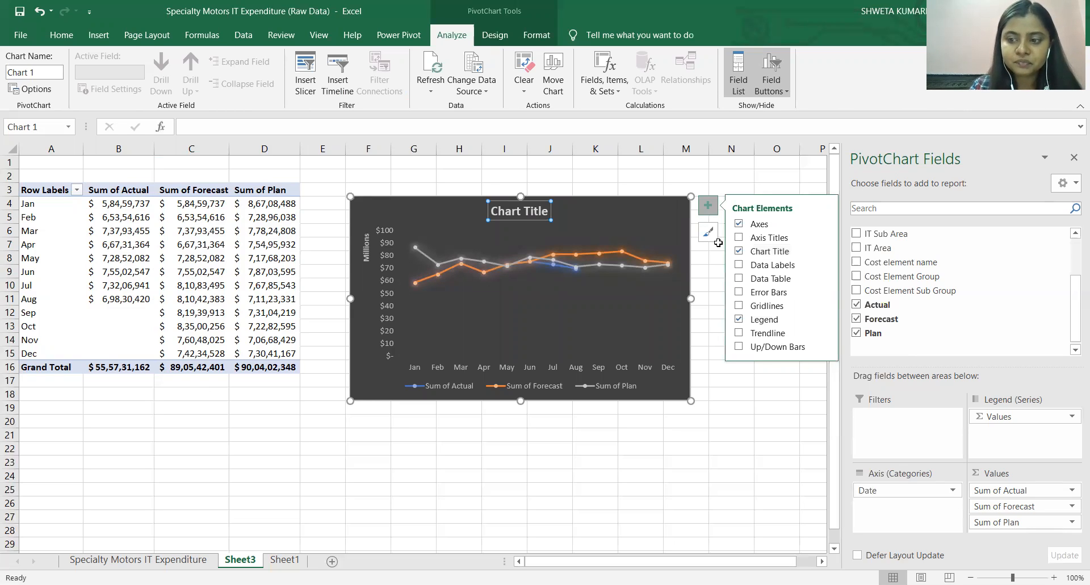
Replace the line chart's placeholder title with "ACTUAL, FORECASTED & PLANNED EXPENSES".
left_click(529, 211)
left_click_drag(546, 211, 491, 210)
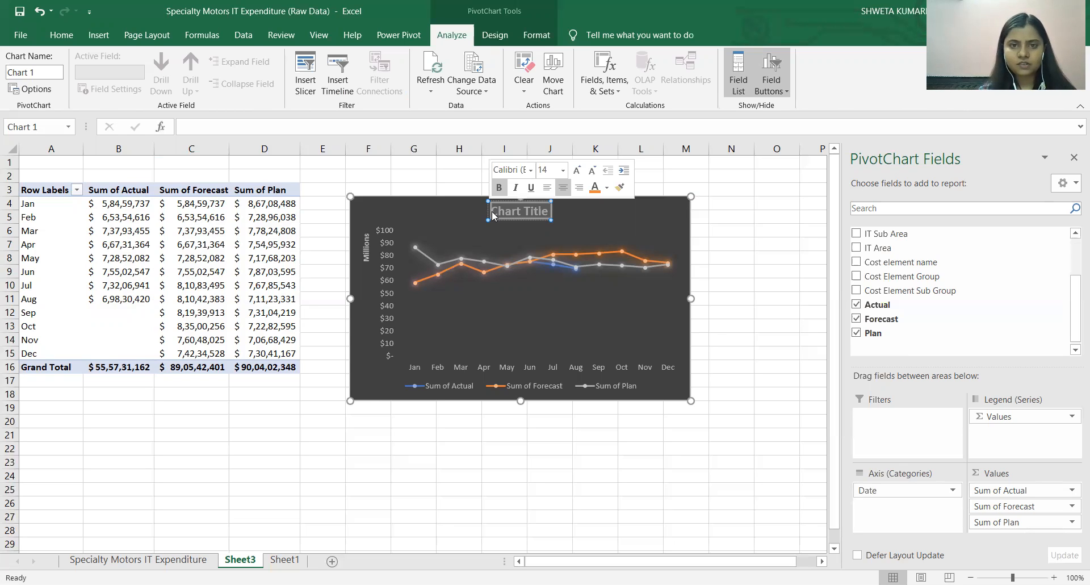
left_click(524, 211)
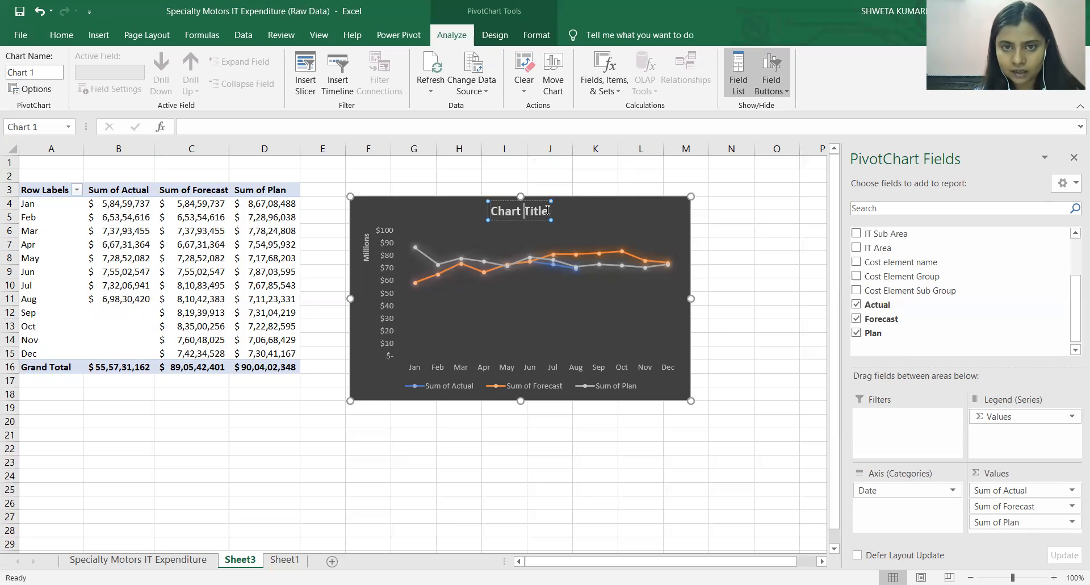
left_click_drag(549, 211, 491, 214)
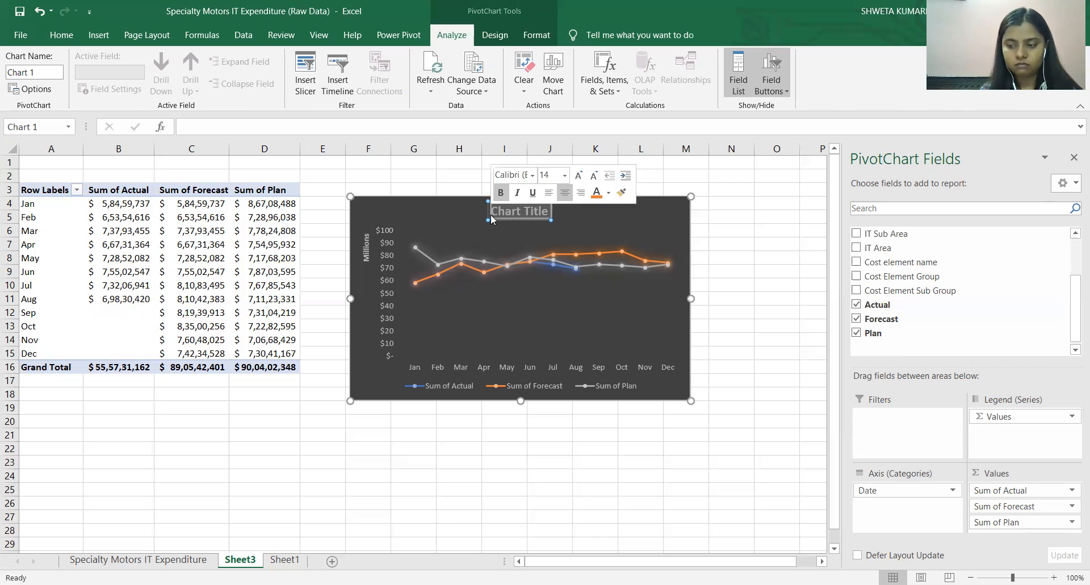
type("ACT")
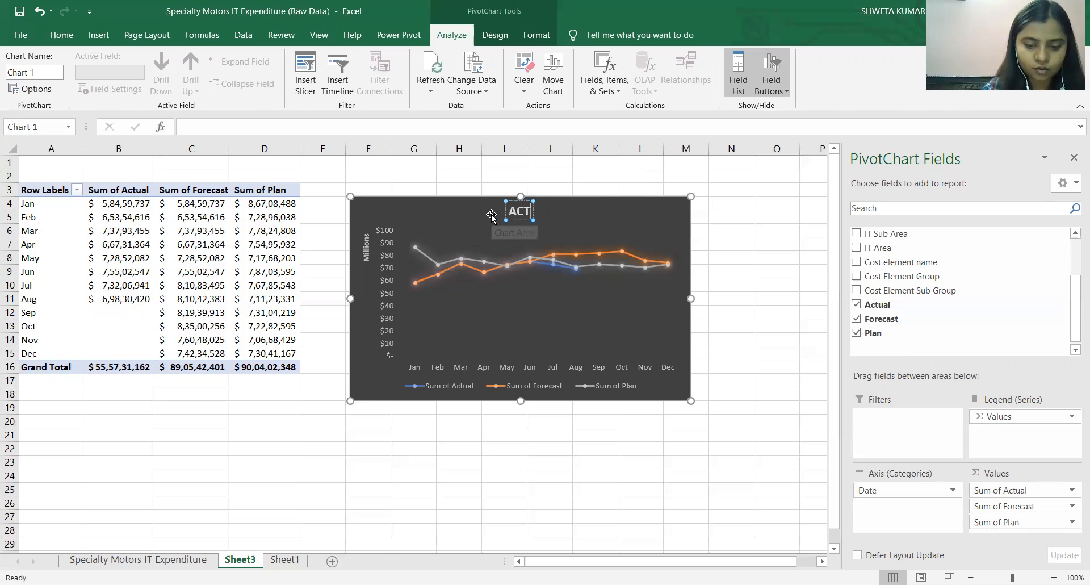
type("UAL,")
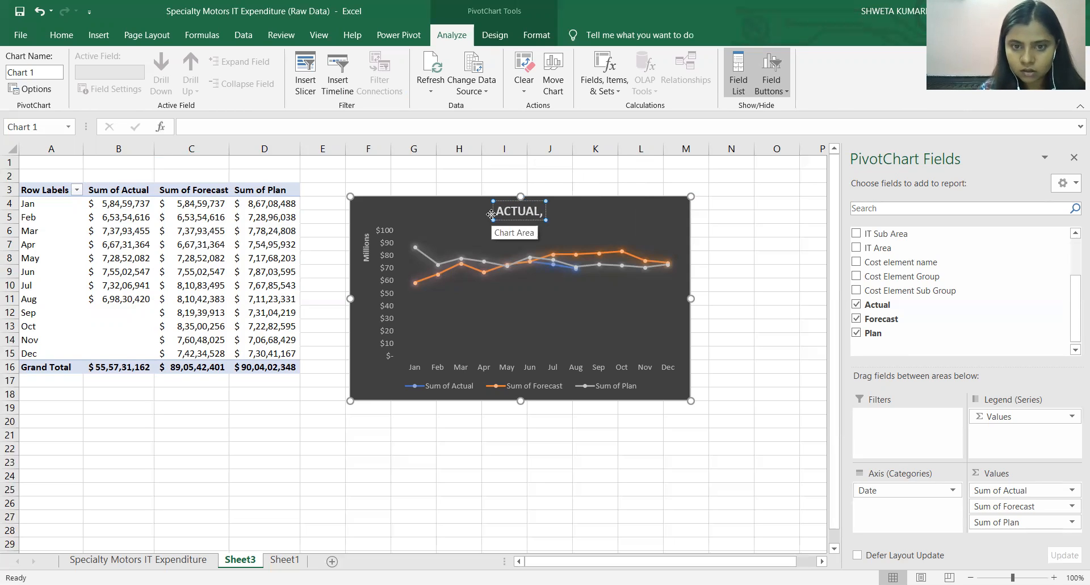
type(" FOR")
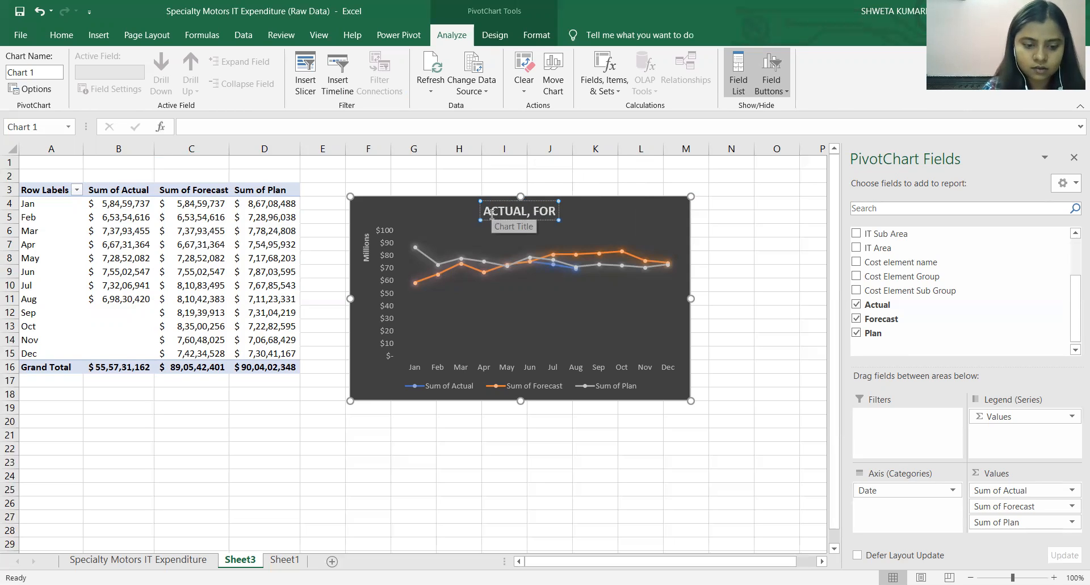
type("ECASTED")
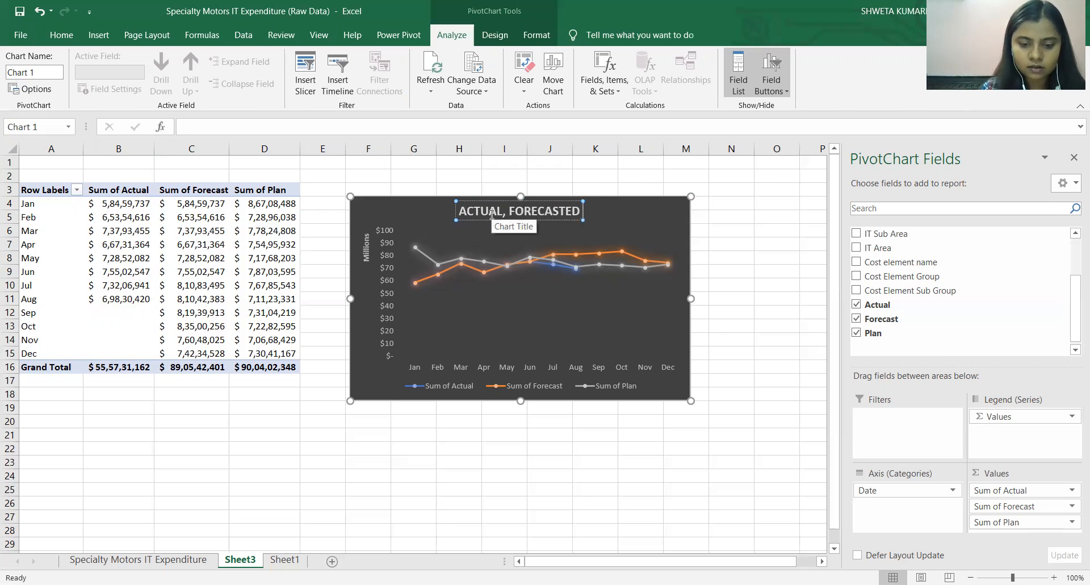
type(" & PLA")
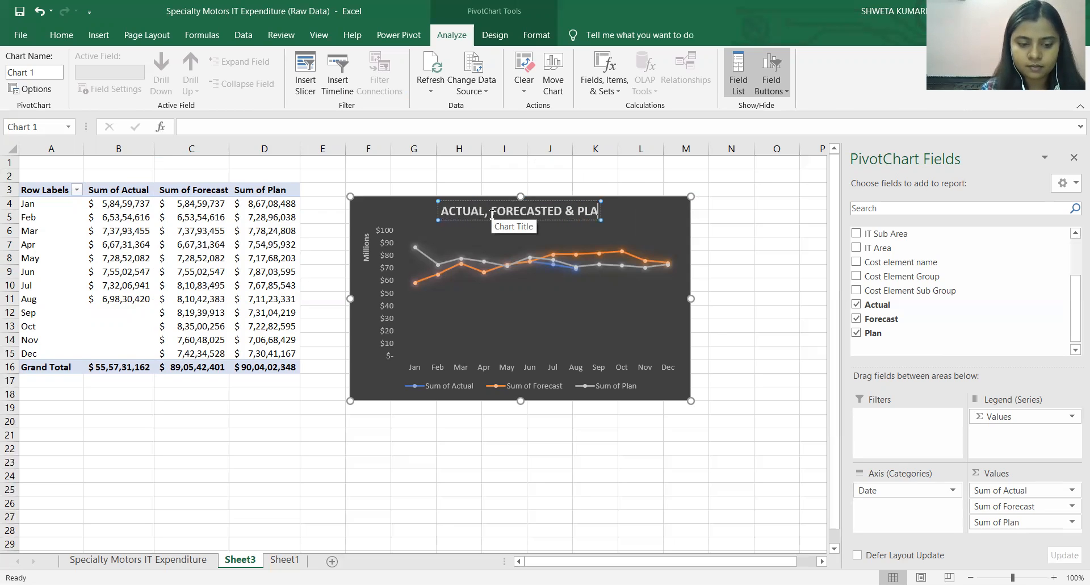
type("NNED")
type(" EX")
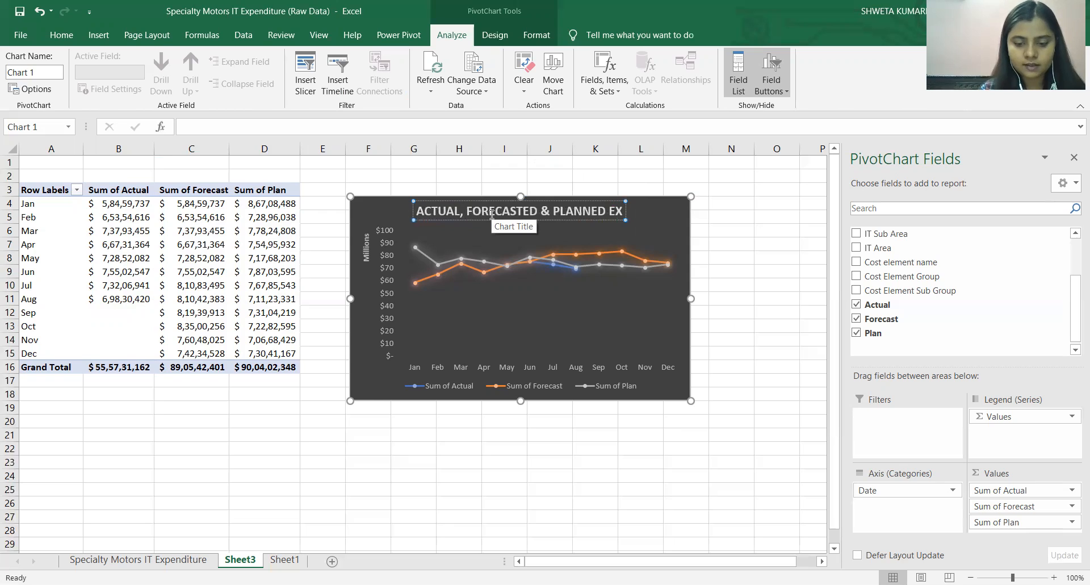
type("PENSES")
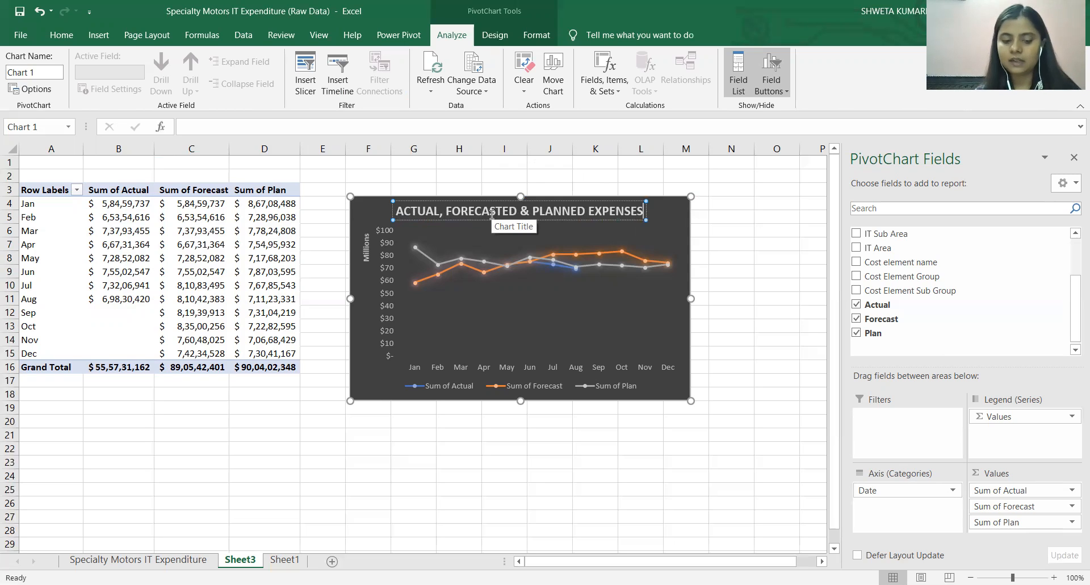
key("Escape")
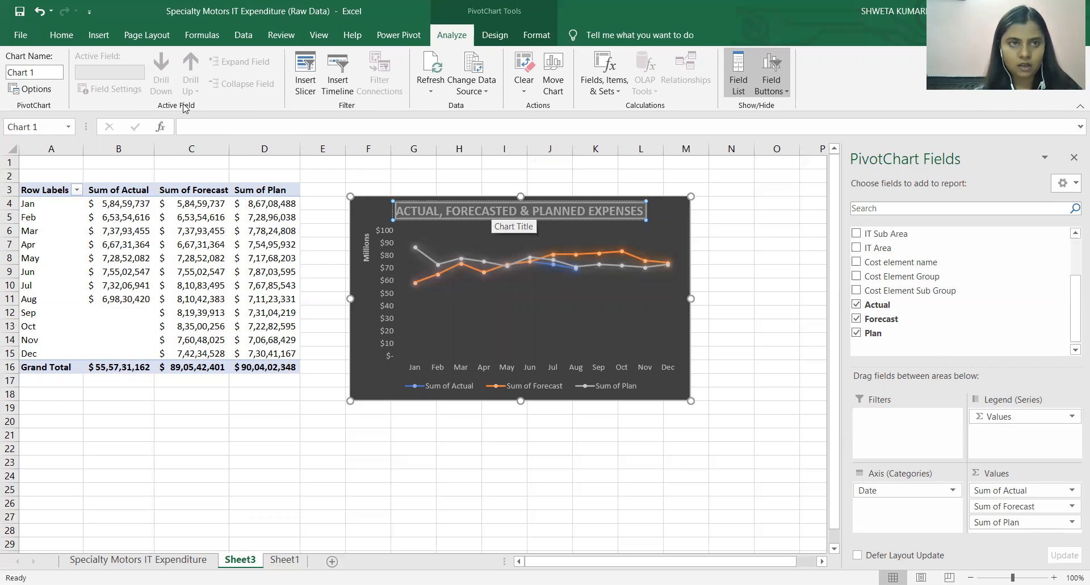
Set the line chart title's font to Cambria at size 11.
left_click(62, 35)
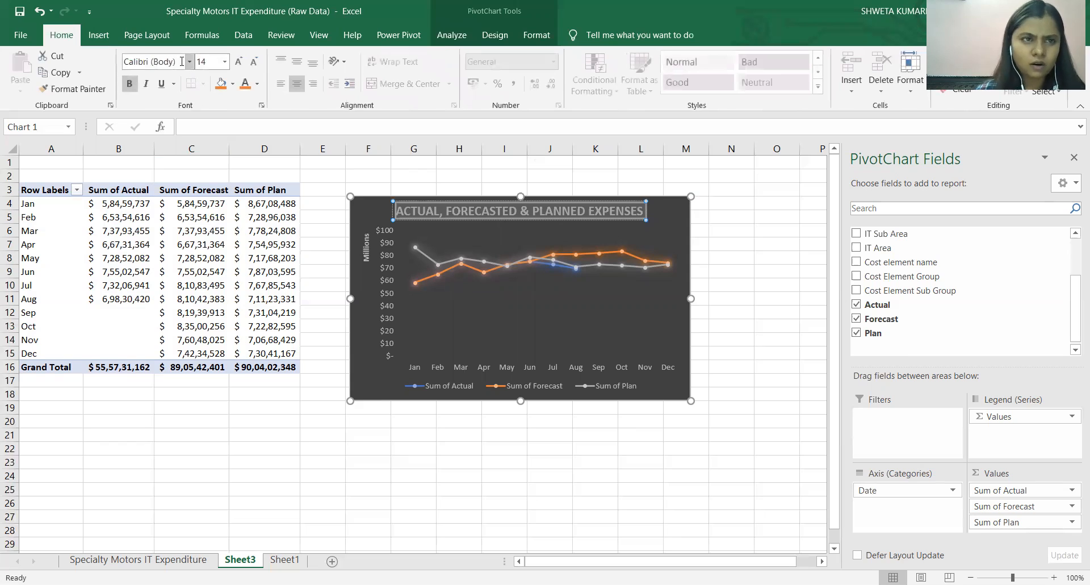
left_click(182, 61)
type("Cambria")
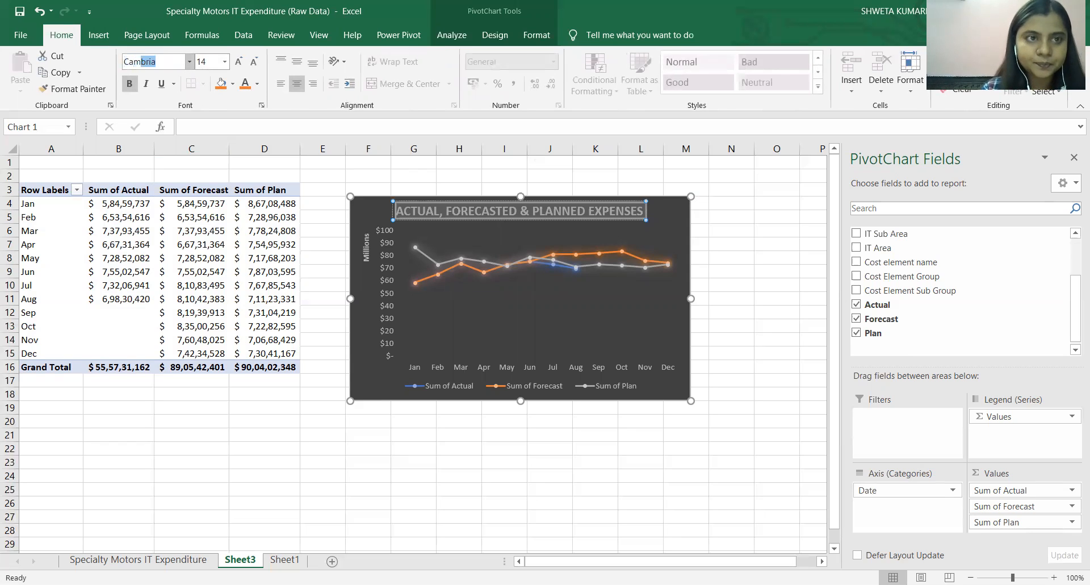
key("Return")
left_click(205, 60)
type("11")
key("Return")
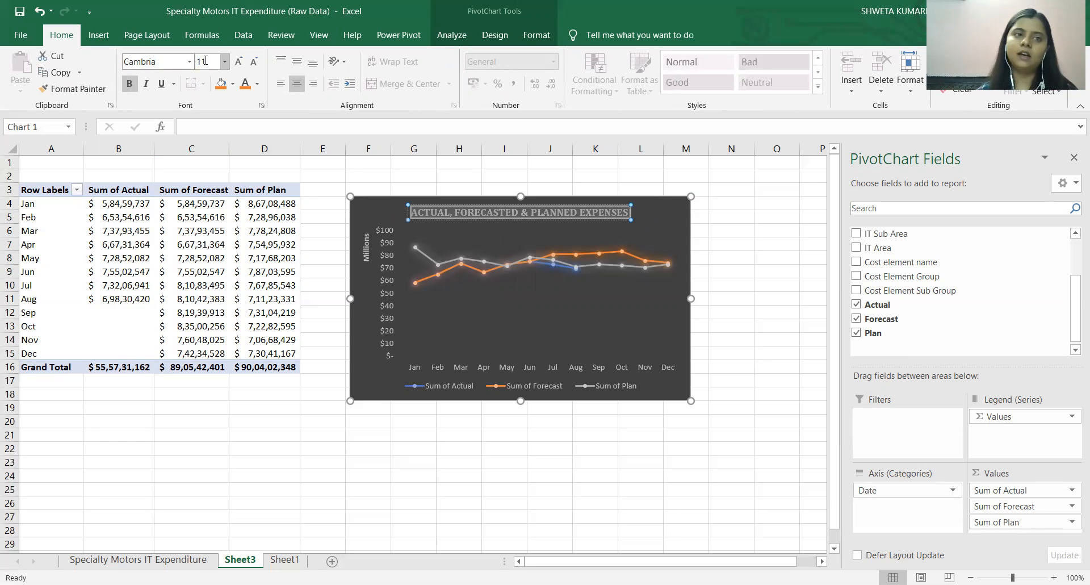
Underline the line chart's title and colour its text orange.
left_click(161, 83)
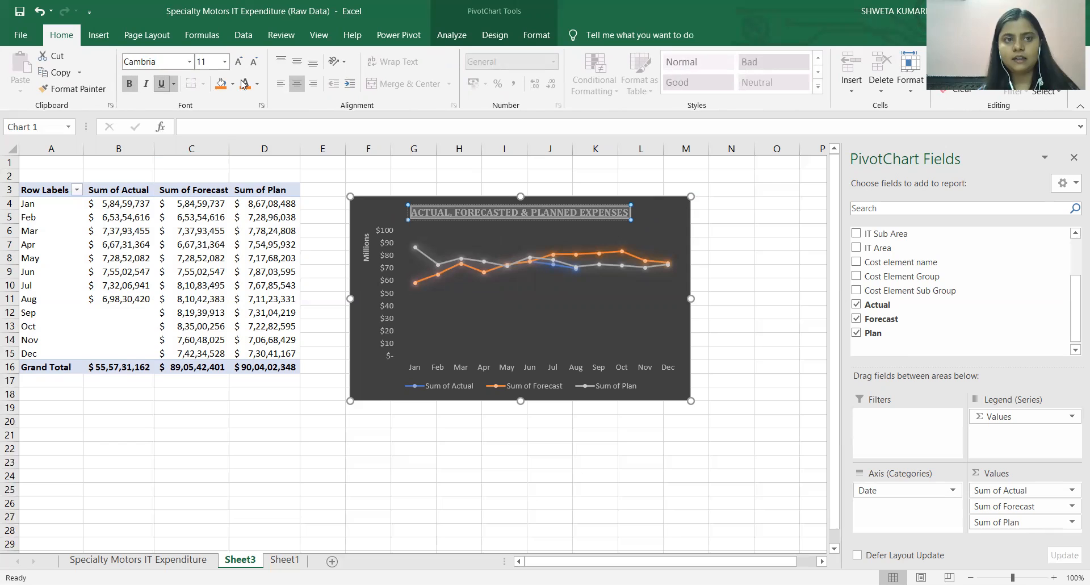
left_click(244, 83)
left_click(504, 320)
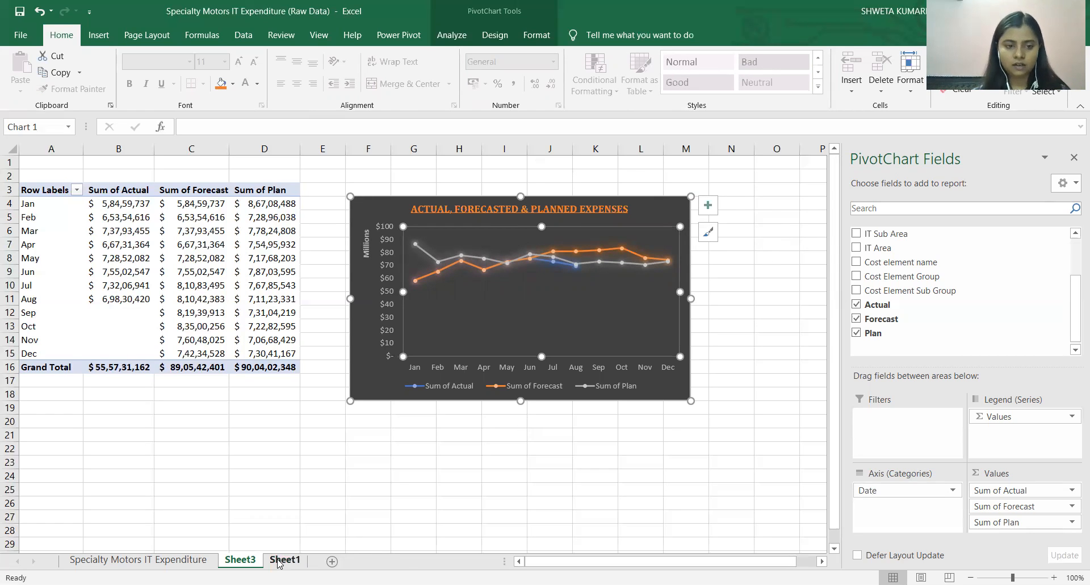
Rename Sheet3 as TREND and deselect the chart.
right_click(255, 561)
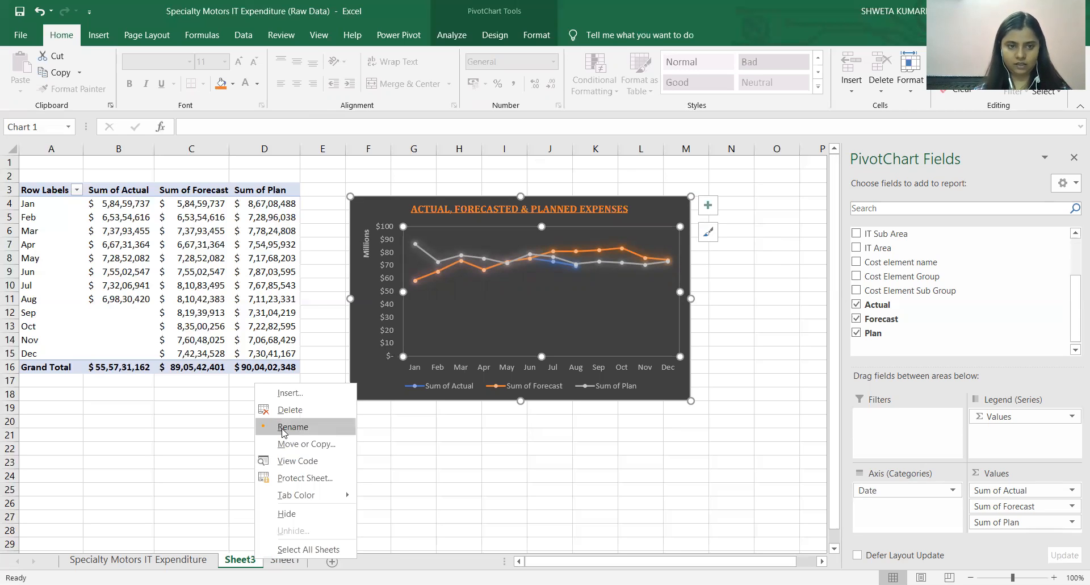
left_click(282, 430)
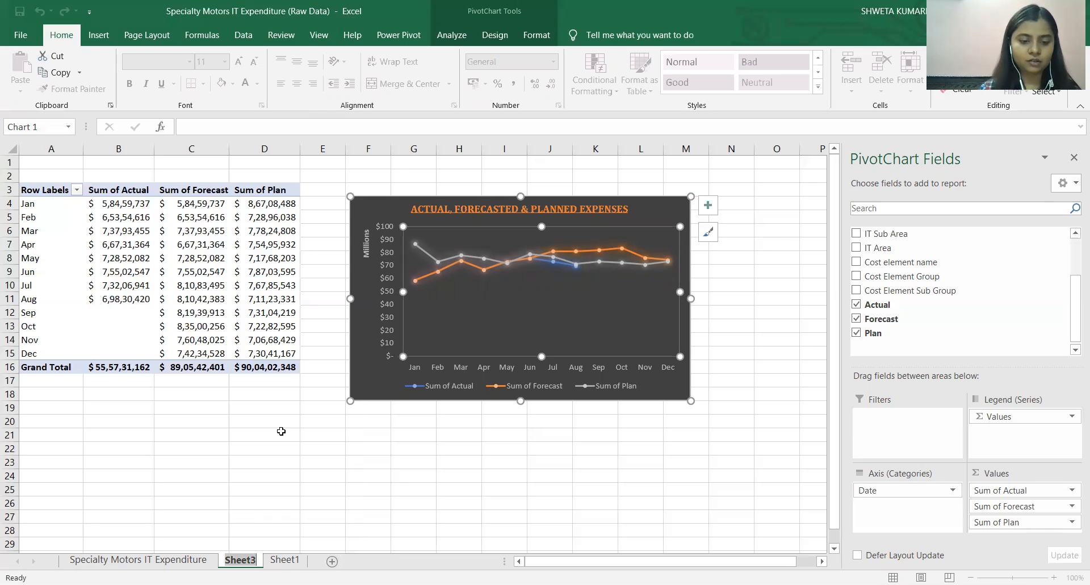
type("TREND")
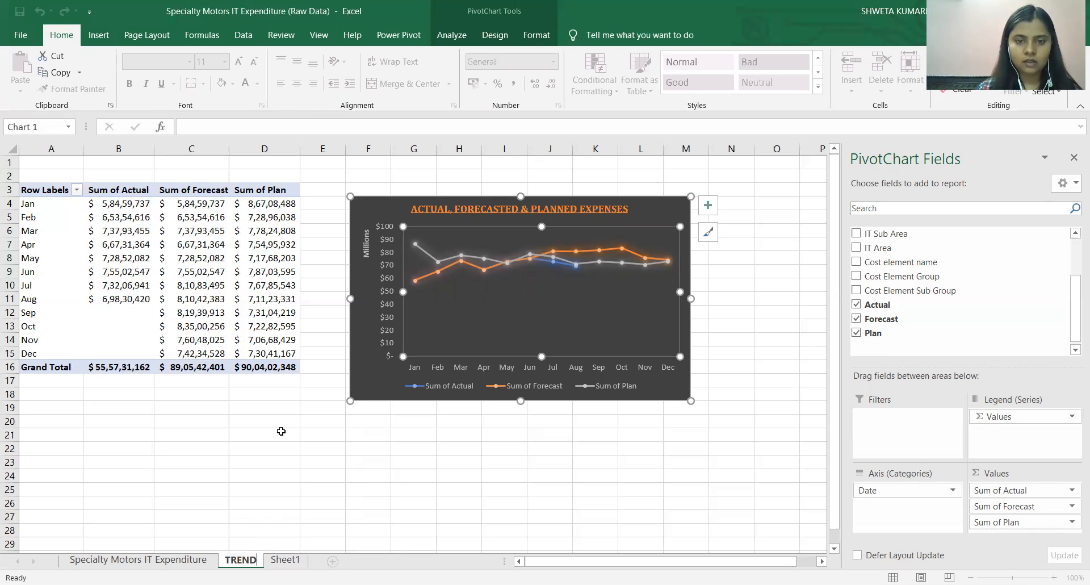
key("Return")
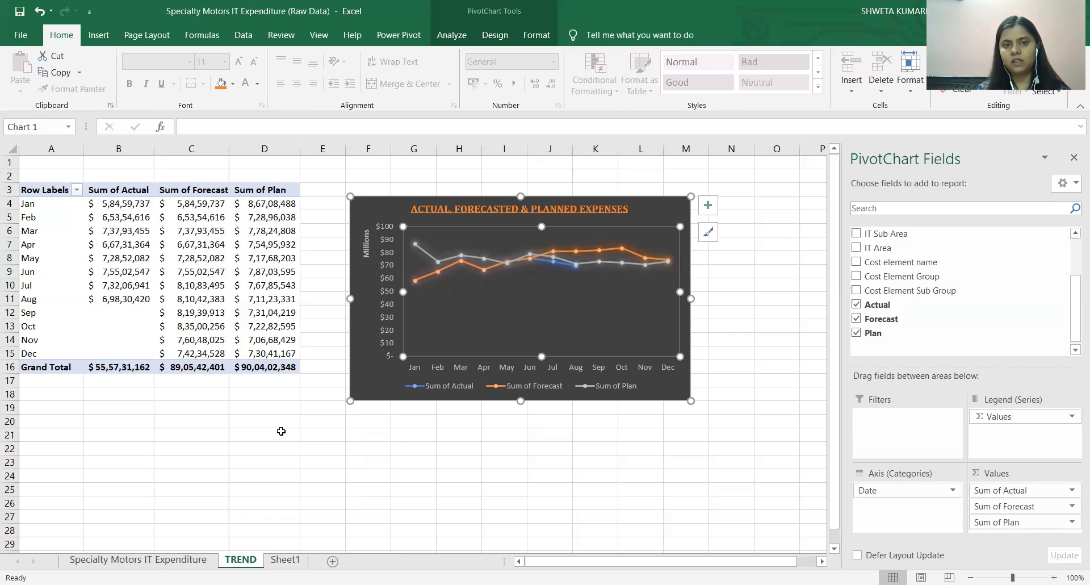
left_click(761, 255)
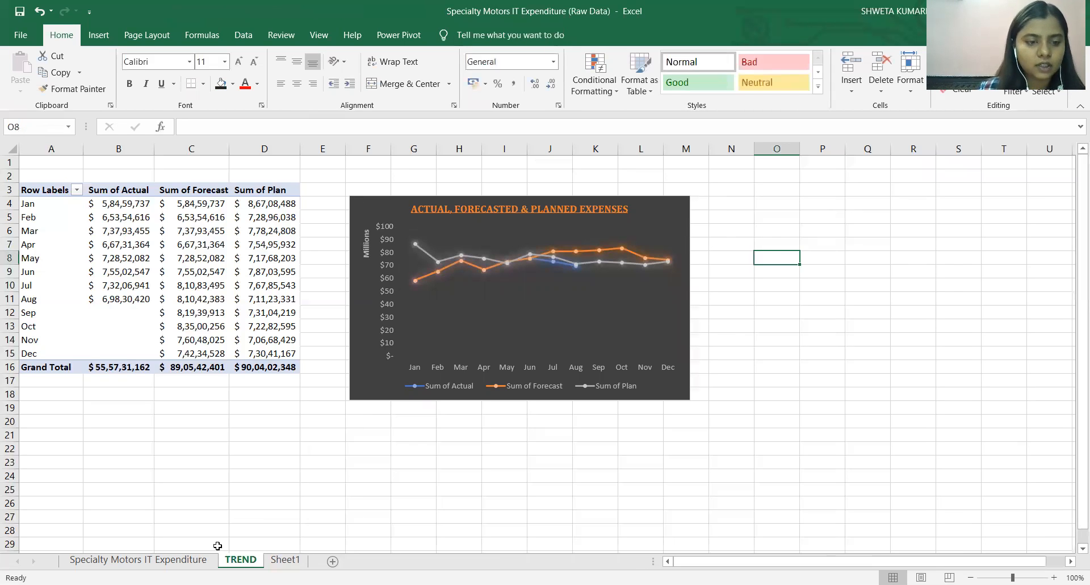
Examine the IT Sub Area, IT Area, Cost element name and Cost Element Group columns of the Sheet1 table.
left_click(195, 553)
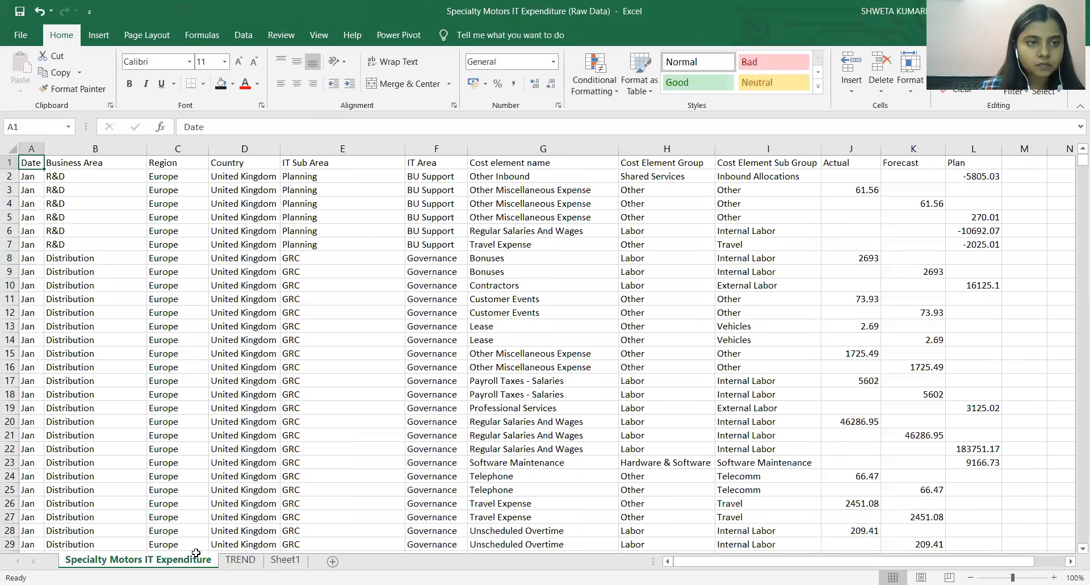
left_click(283, 559)
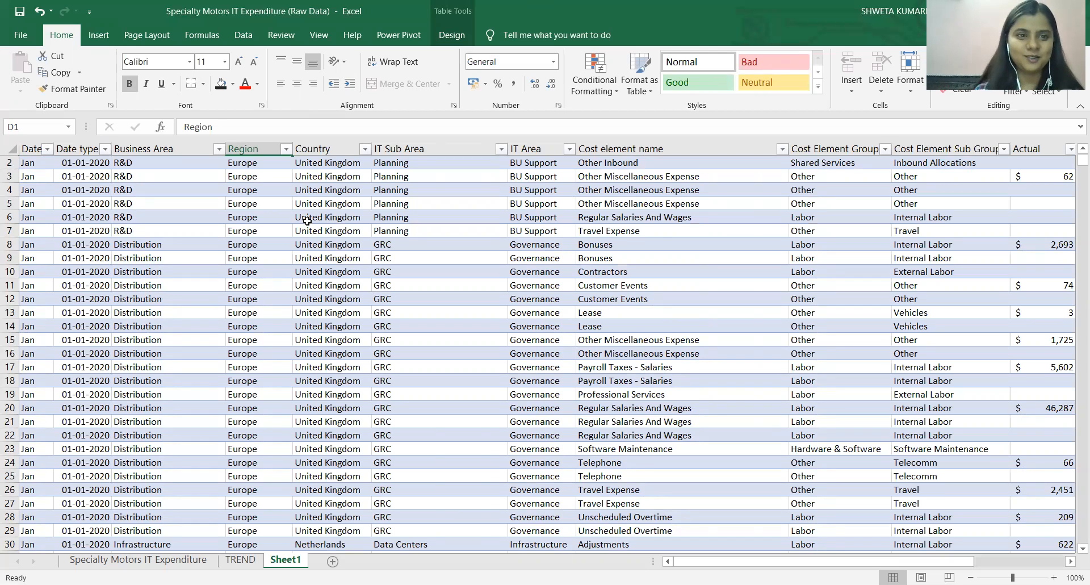
left_click(341, 220)
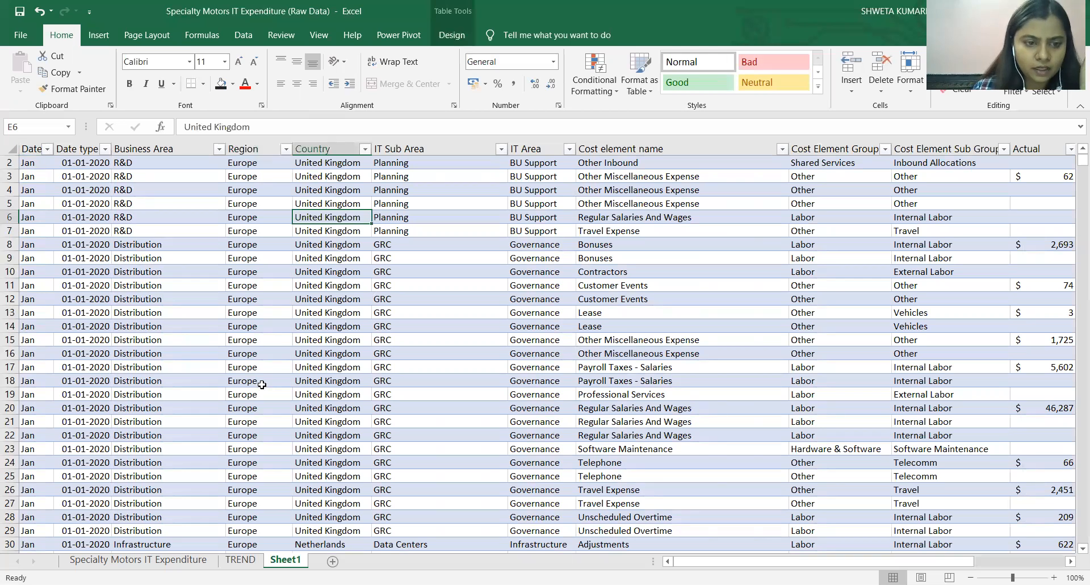
left_click(447, 148)
left_click(636, 149)
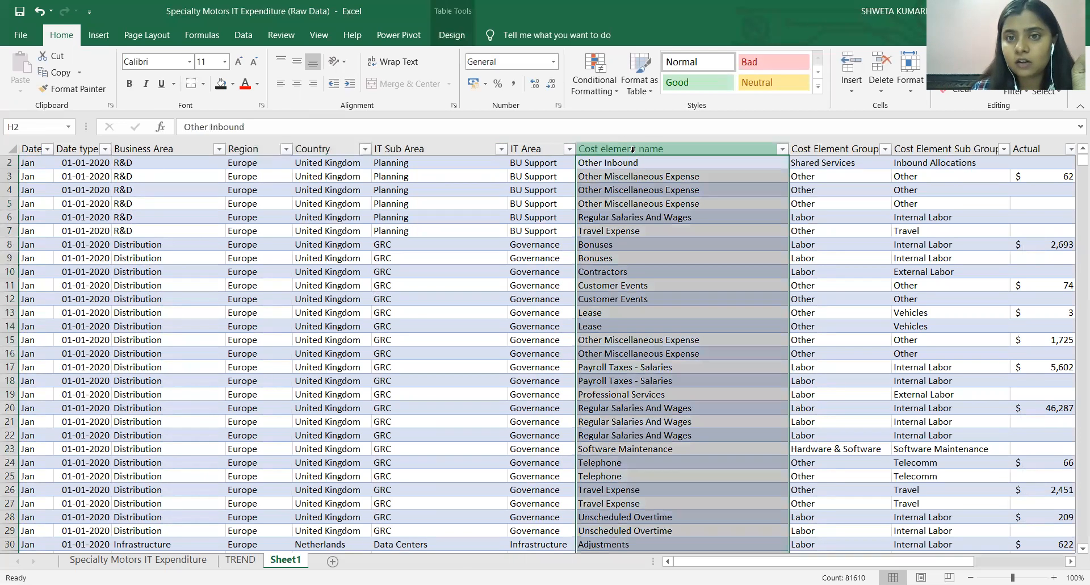
left_click(533, 153)
left_click(831, 148)
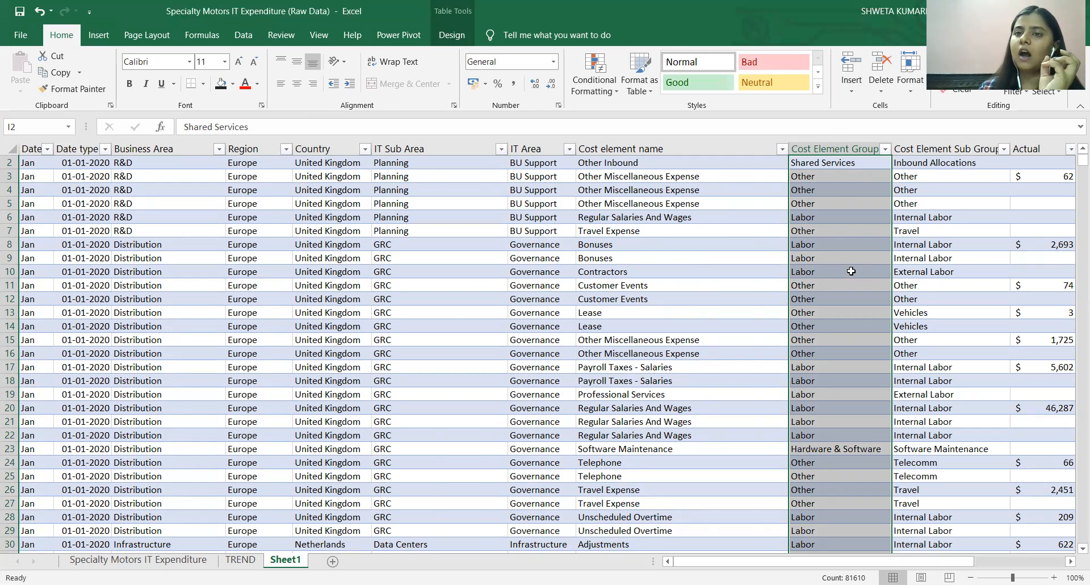
left_click(828, 145)
left_click(828, 146)
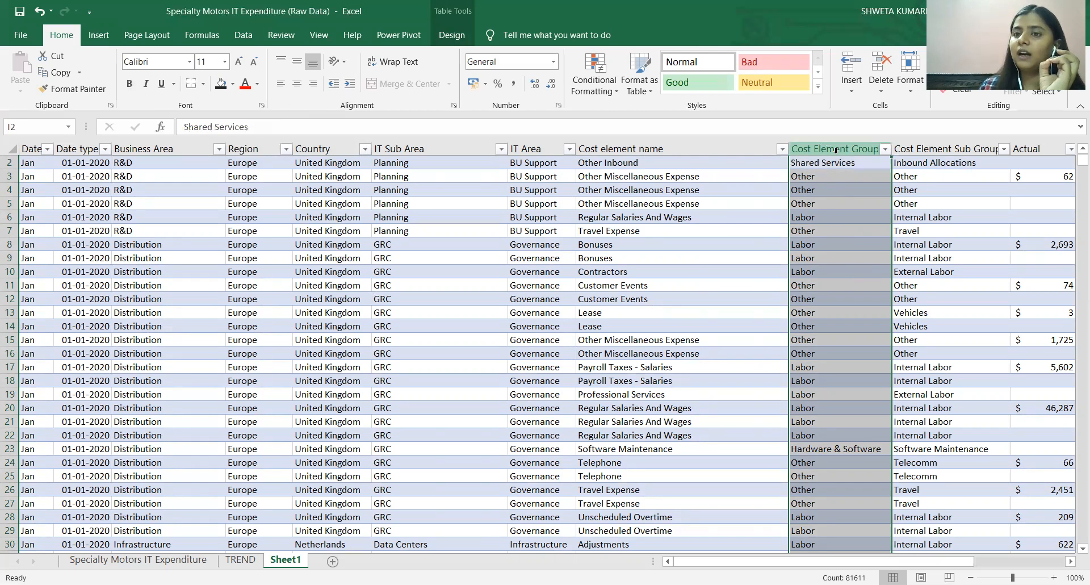
left_click(843, 180)
left_click(860, 228)
left_click(863, 253)
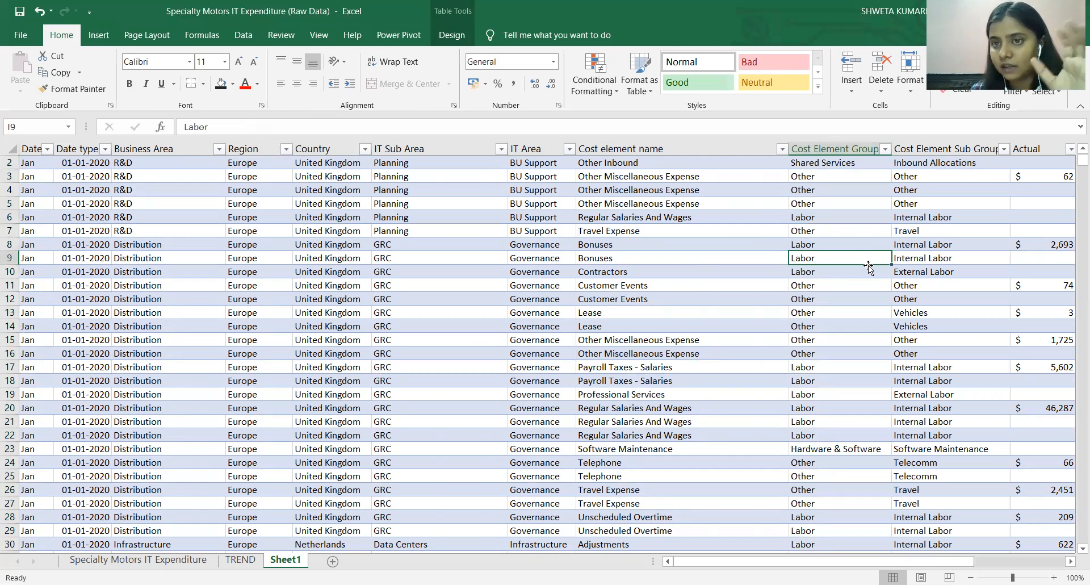
left_click(832, 216)
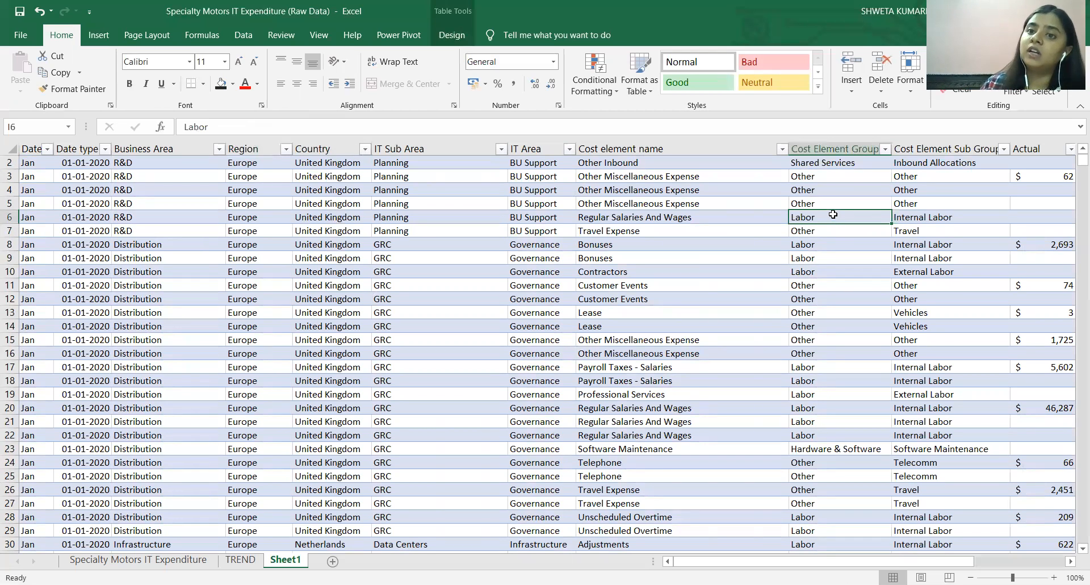
left_click(807, 179)
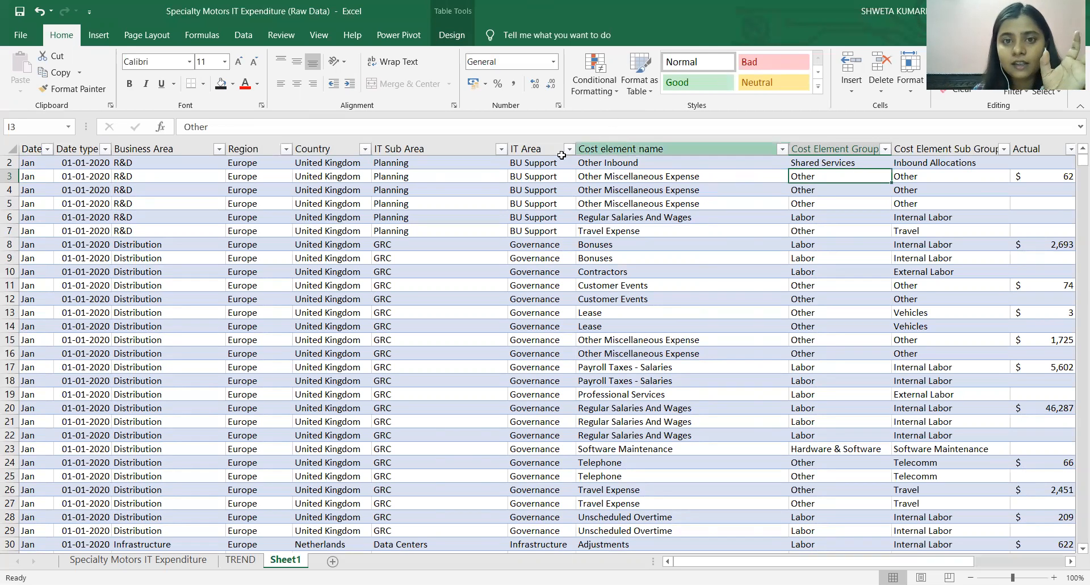
left_click(539, 149)
left_click(420, 148)
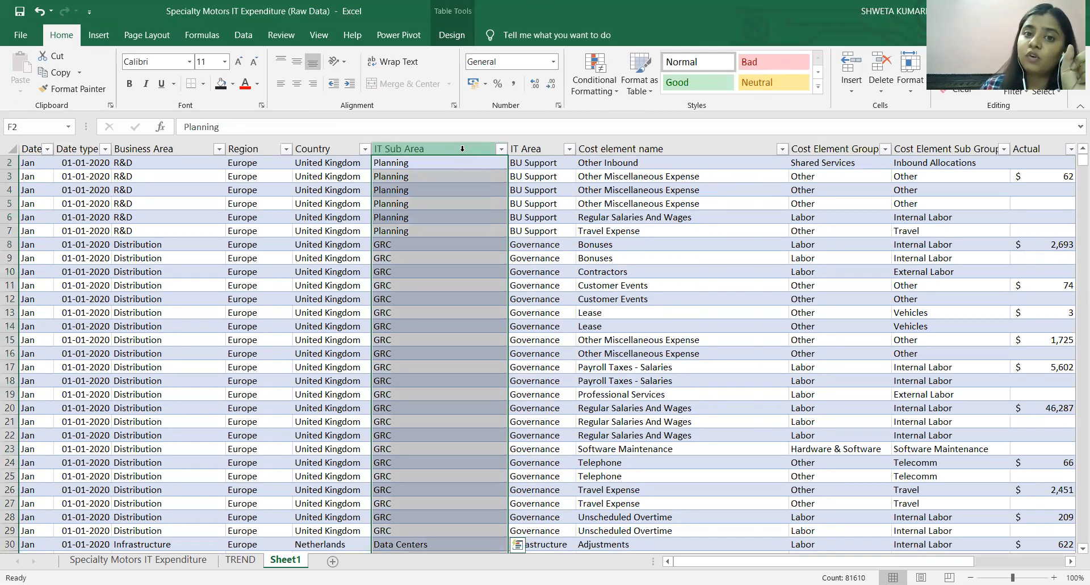
left_click(521, 159)
left_click(478, 159)
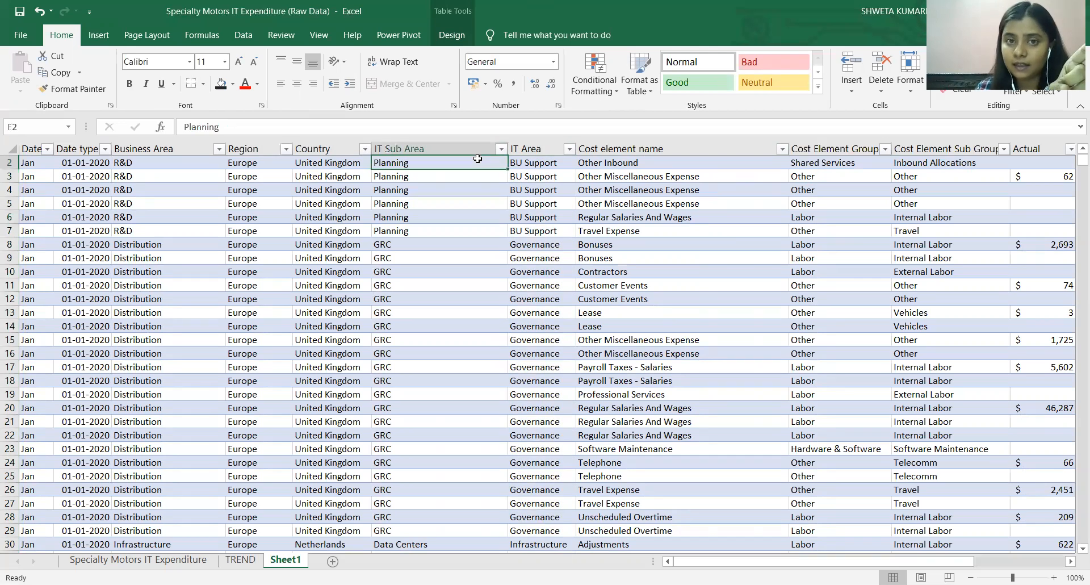
left_click(478, 151)
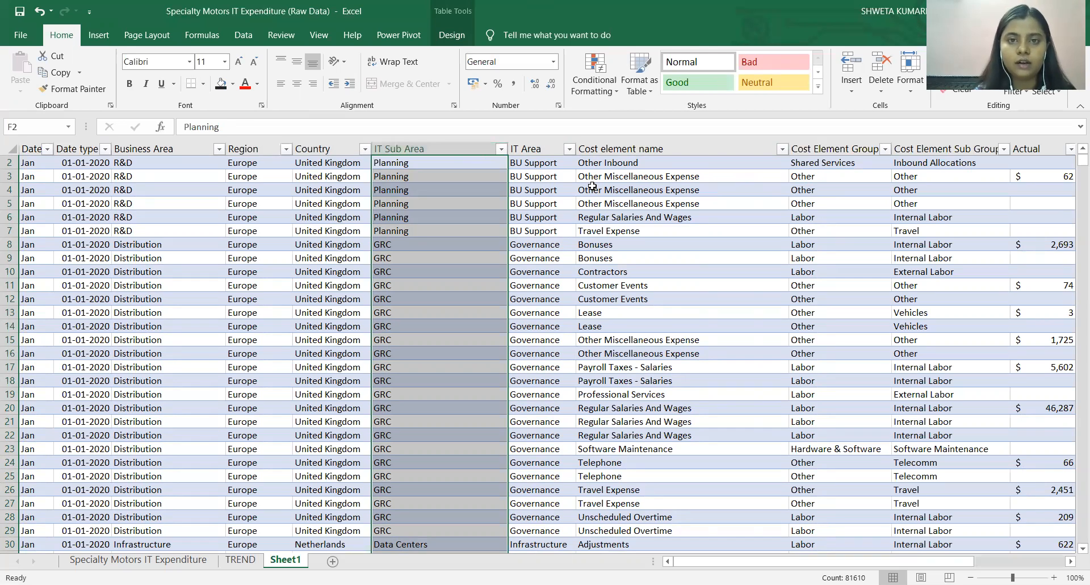
Create a PivotTable from Table2 on a new worksheet.
left_click(251, 232)
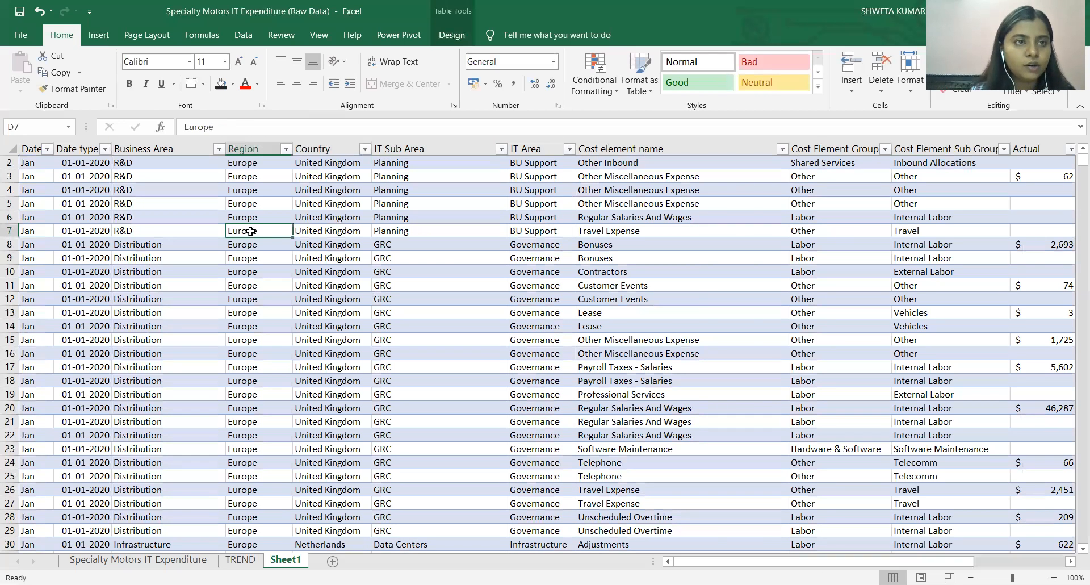
left_click(108, 41)
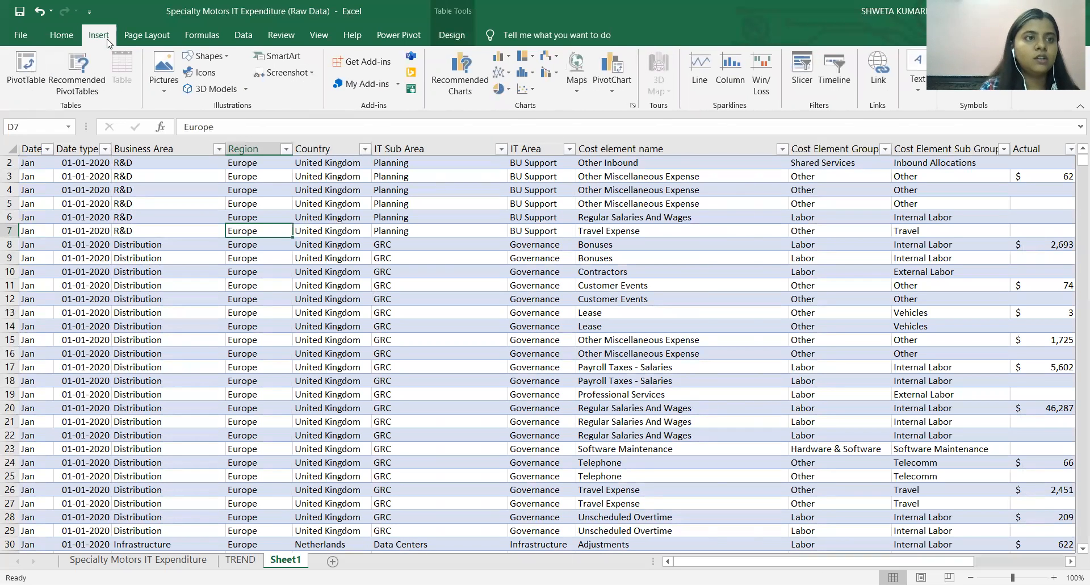
left_click(25, 79)
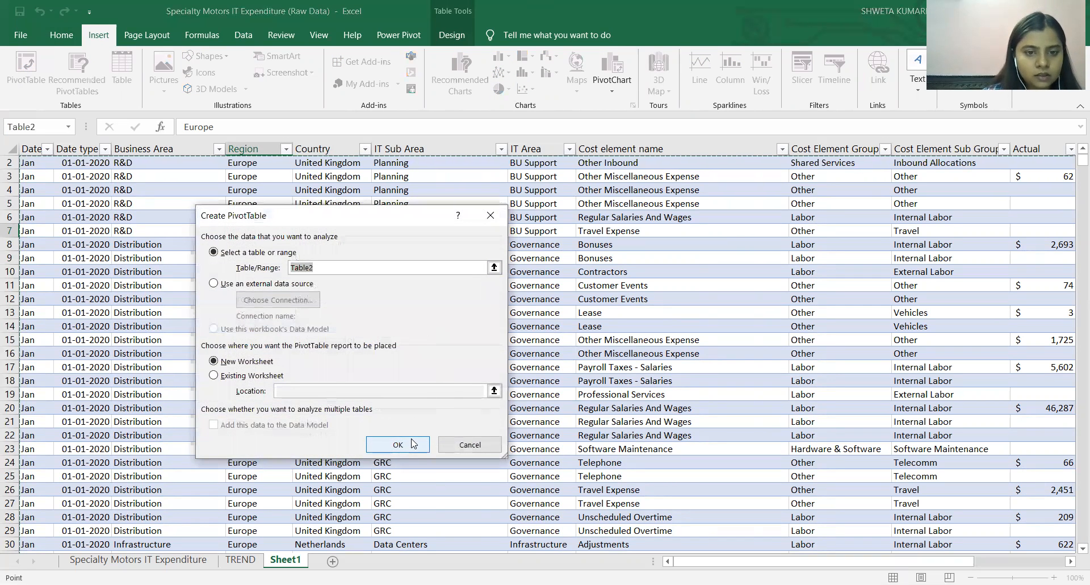
left_click(413, 446)
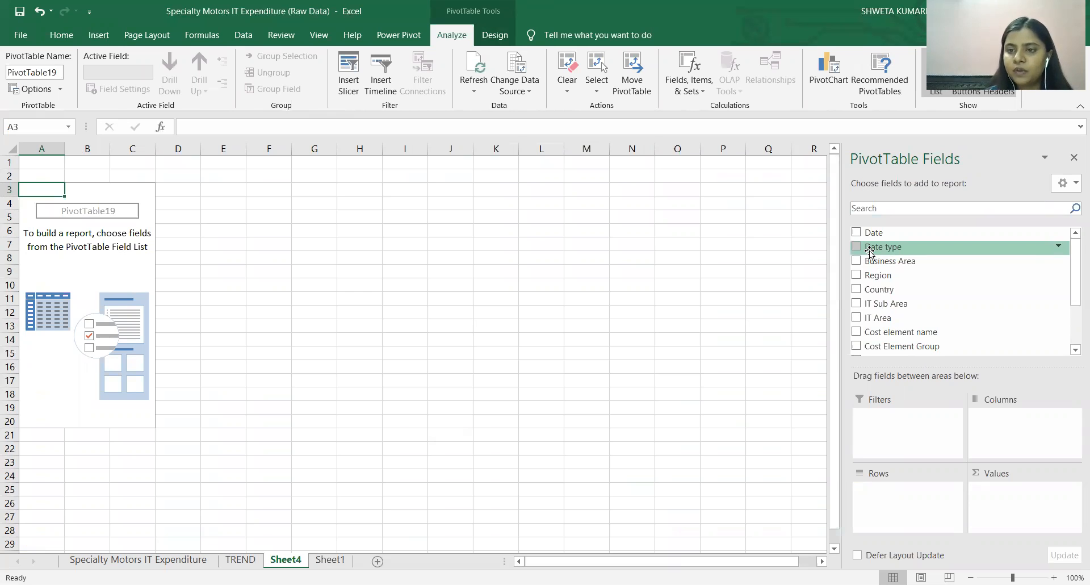
Add the Actual, Forecast and Plan fields to the PivotTable's values as sums.
scroll(934, 306, "down", 3)
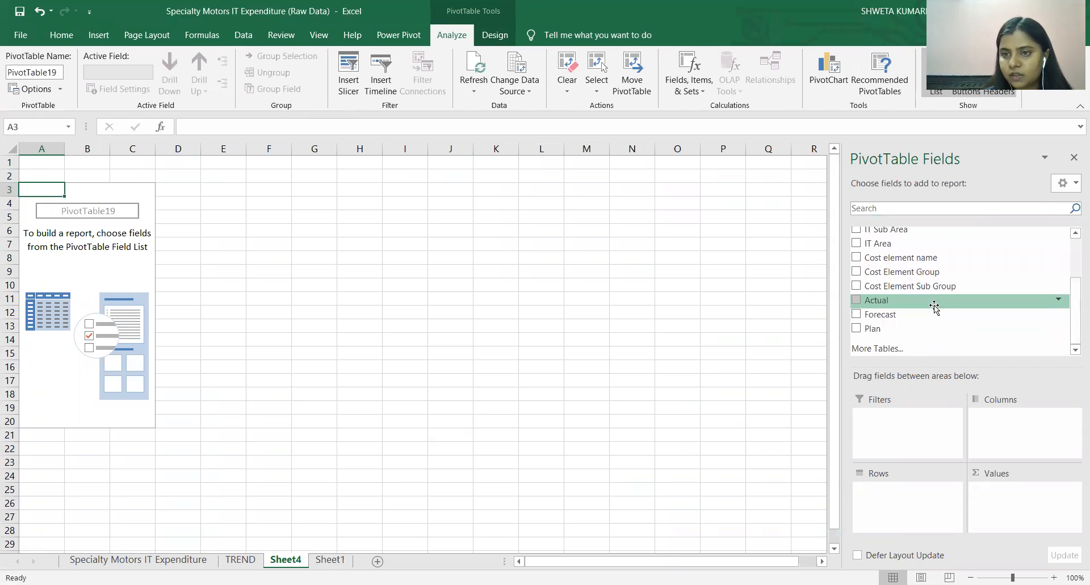
left_click_drag(934, 307, 1016, 490)
left_click_drag(896, 314, 1005, 503)
left_click_drag(870, 329, 988, 516)
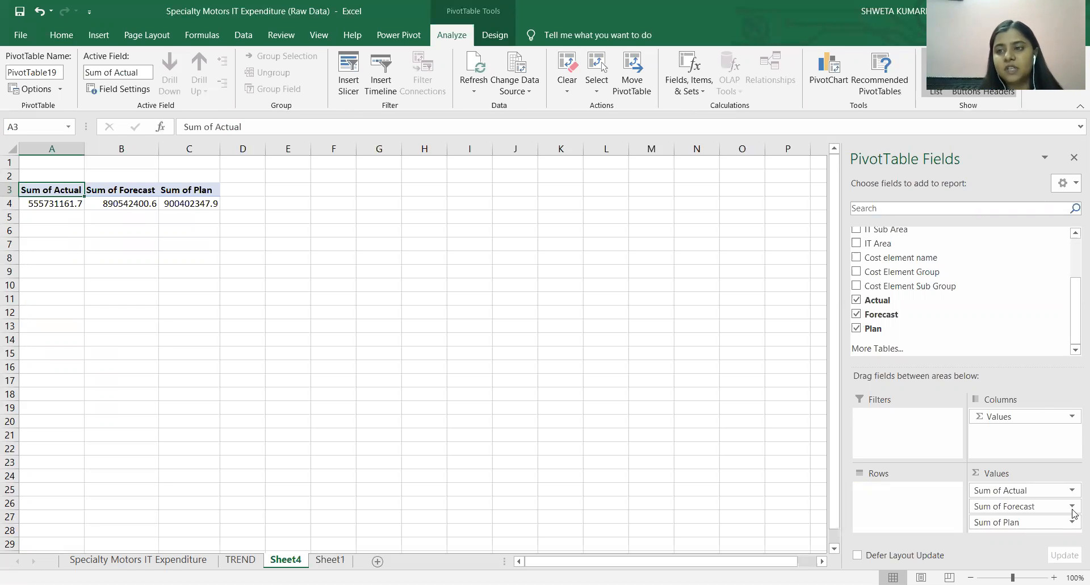
Set Business Area as the PivotTable's row field and Country as its report filter.
left_click_drag(1075, 309, 1070, 272)
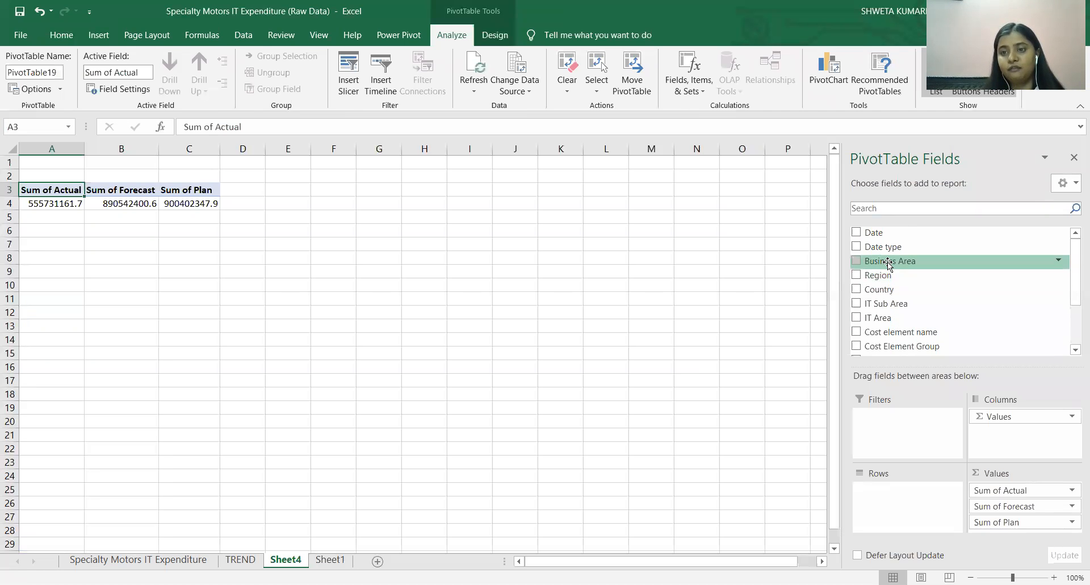
left_click(856, 261)
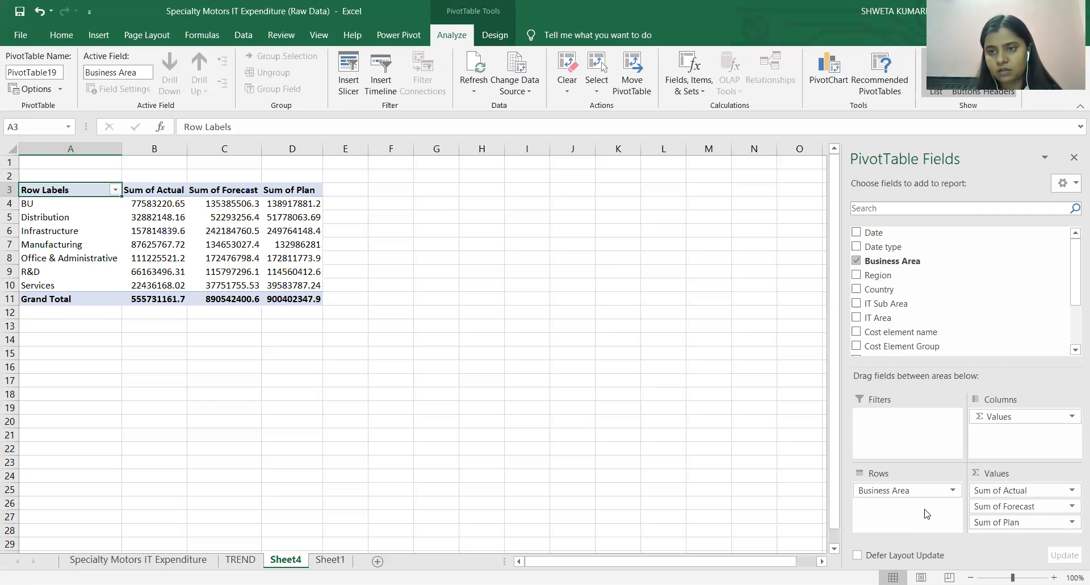
left_click_drag(879, 289, 898, 420)
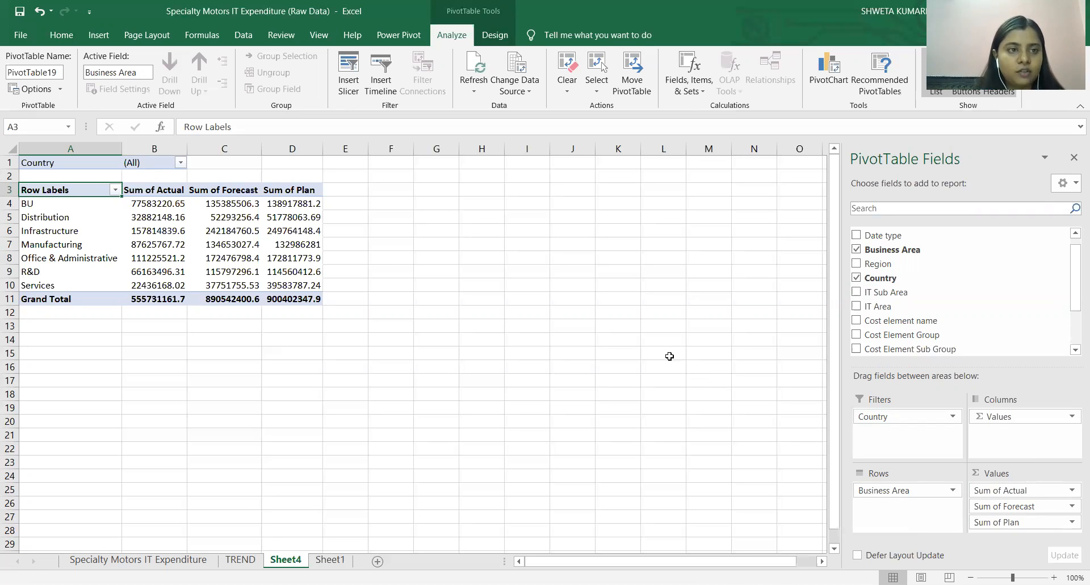
left_click_drag(97, 190, 285, 292)
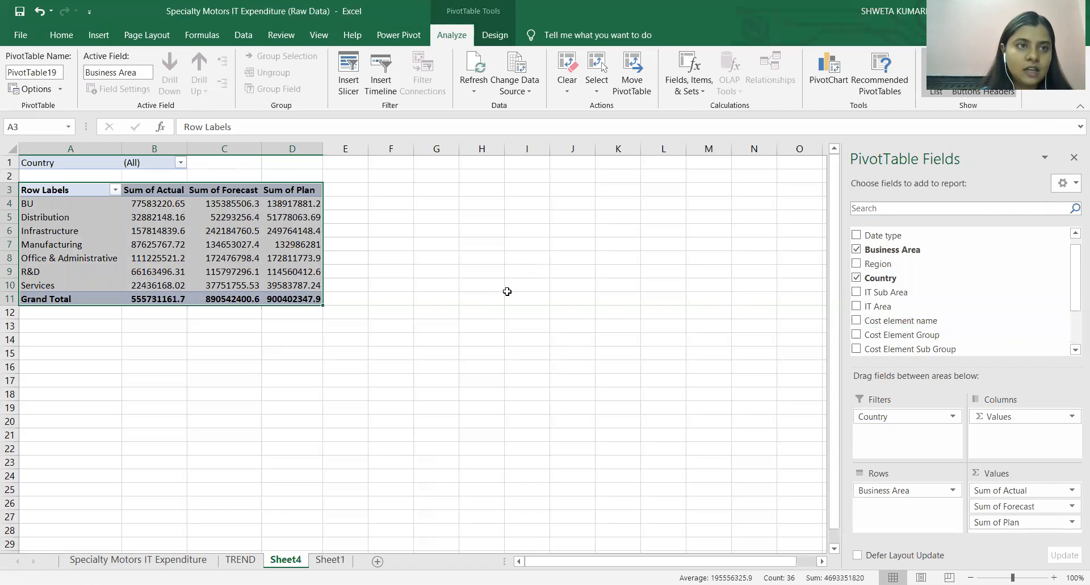
left_click(99, 35)
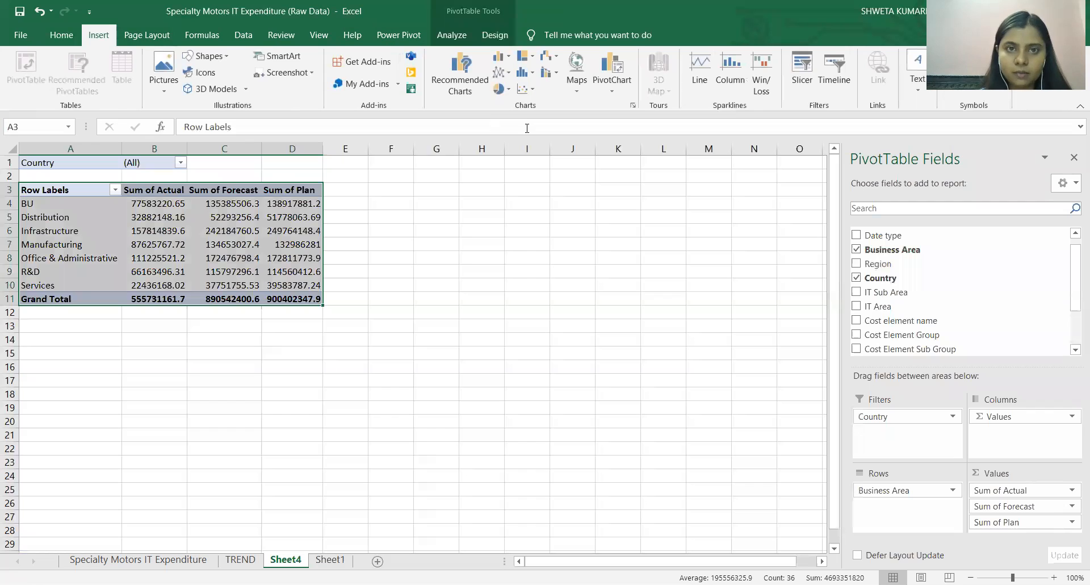
left_click(466, 85)
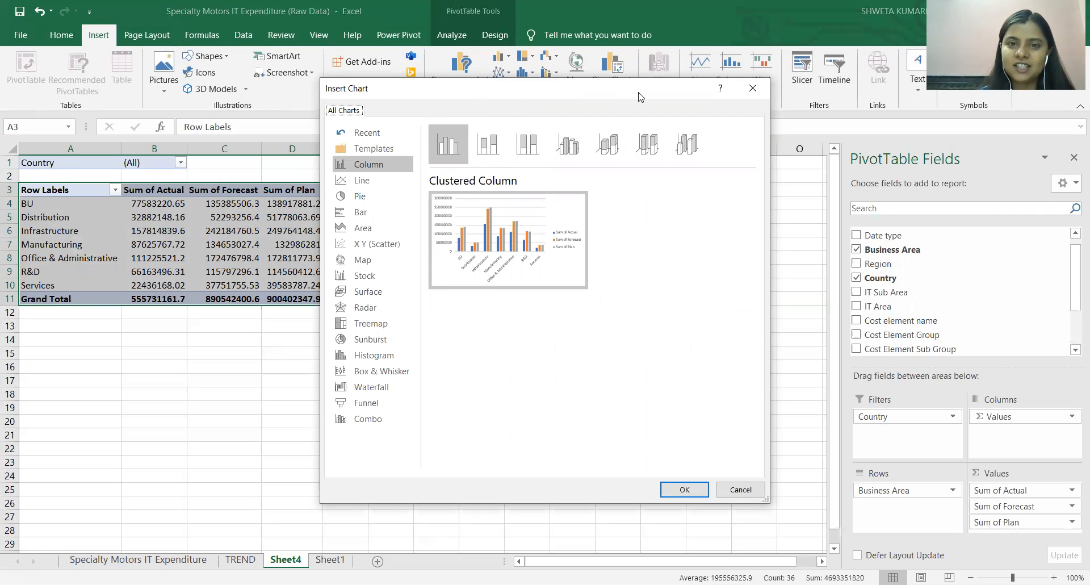
left_click_drag(639, 96, 372, 102)
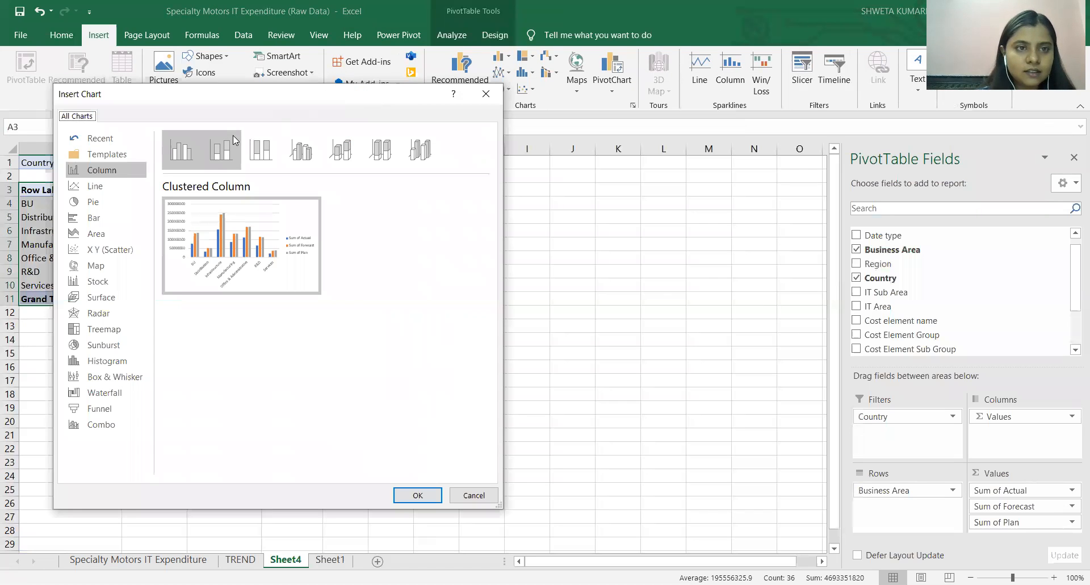
left_click(230, 153)
left_click(260, 151)
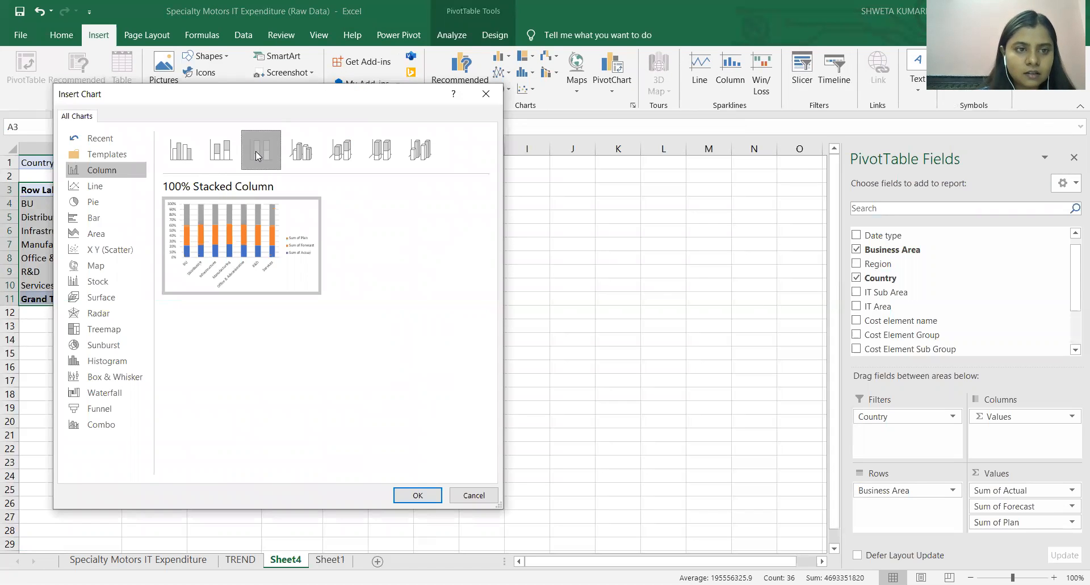
left_click(489, 93)
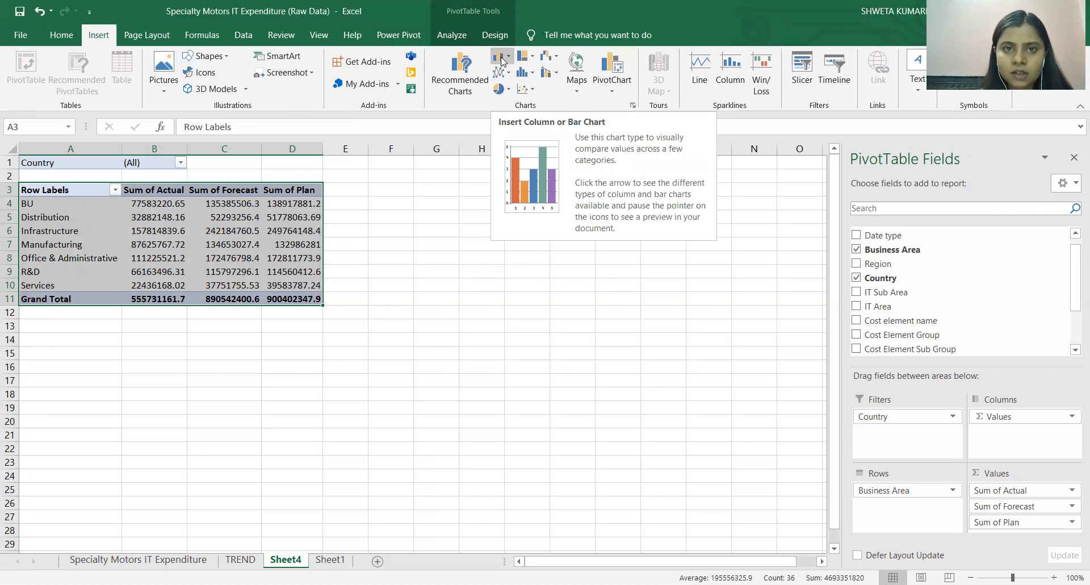
Insert a clustered column PivotChart of the business area data, enlarge it and place it across about columns D to L, rows 3 to 21.
left_click(501, 60)
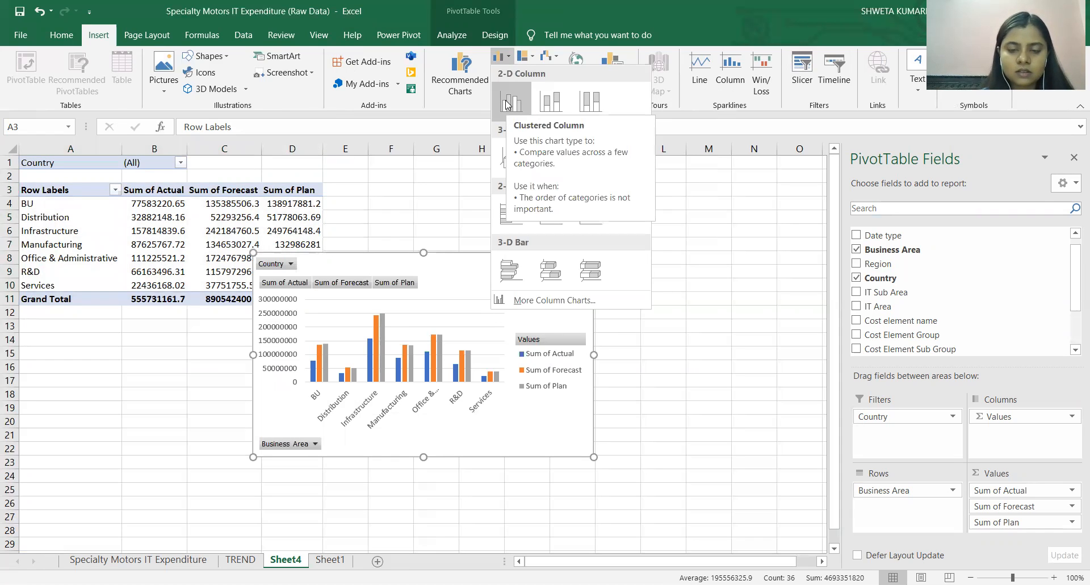
left_click(507, 105)
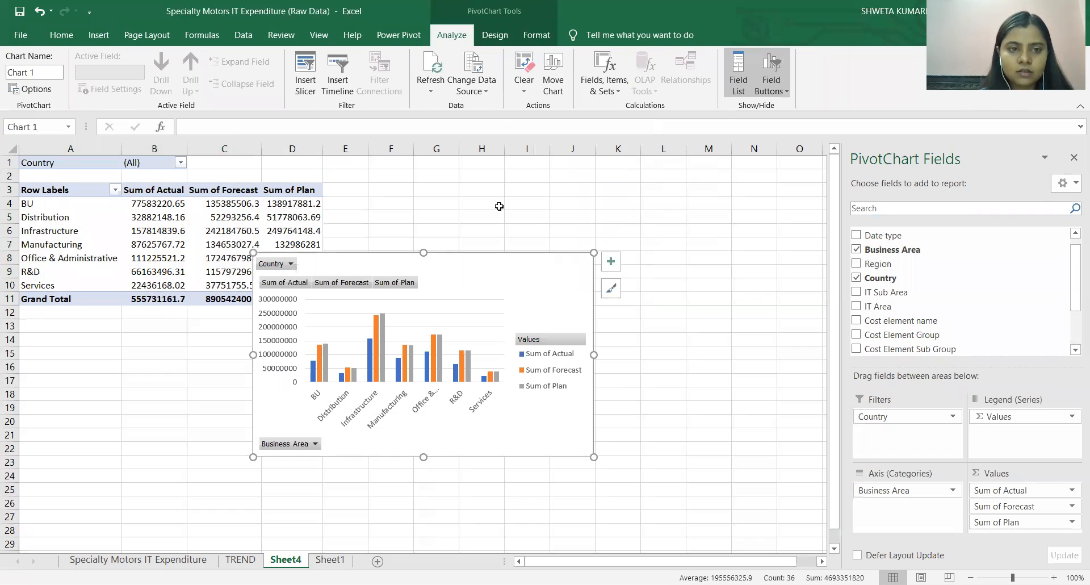
left_click_drag(596, 356, 637, 352)
left_click_drag(445, 252, 445, 195)
left_click_drag(537, 212, 584, 202)
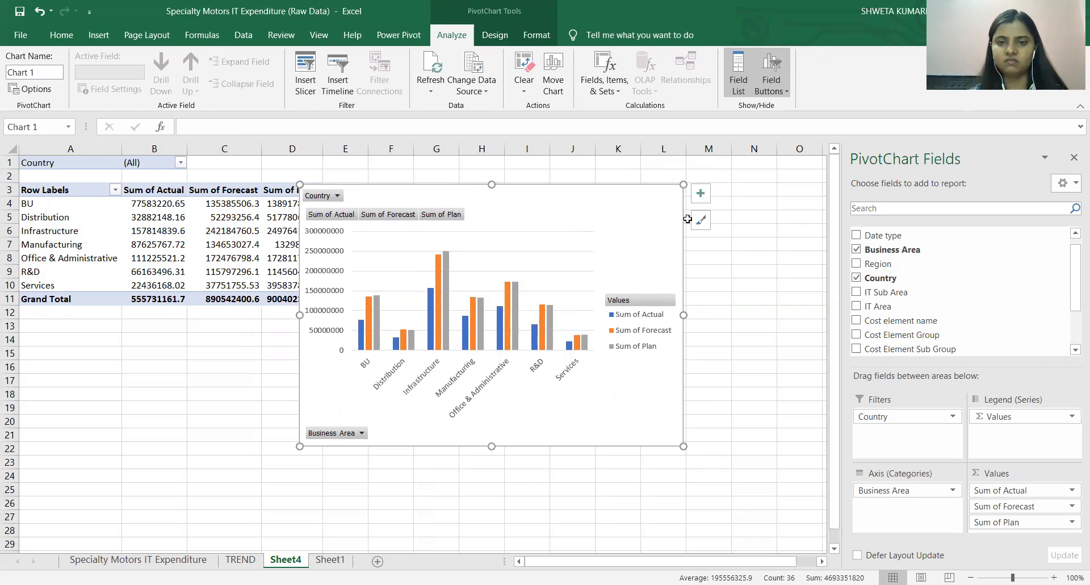
Remove the column chart's gridlines and place its legend at the bottom.
left_click(702, 199)
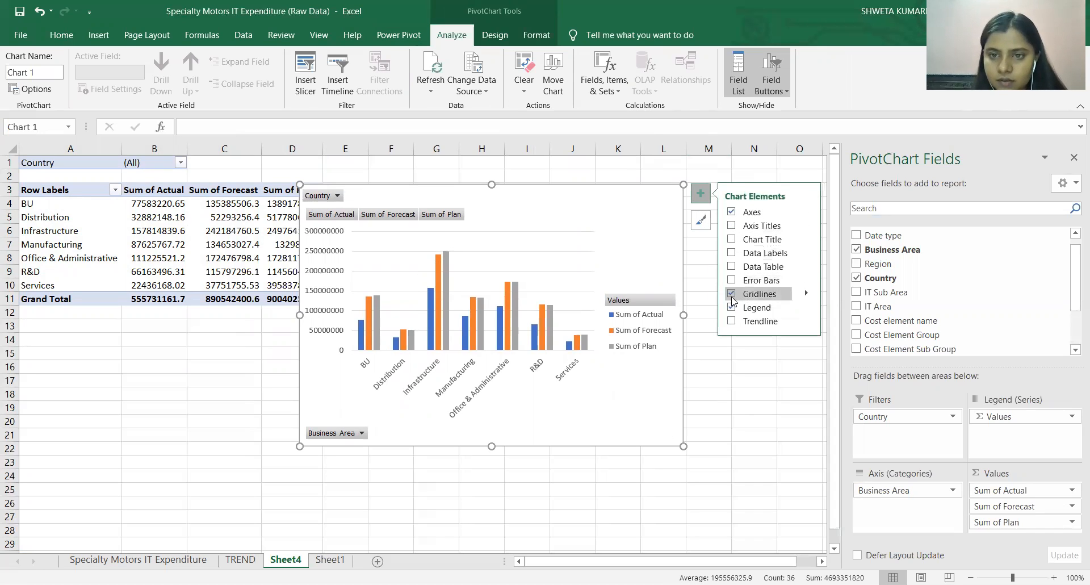
left_click(732, 294)
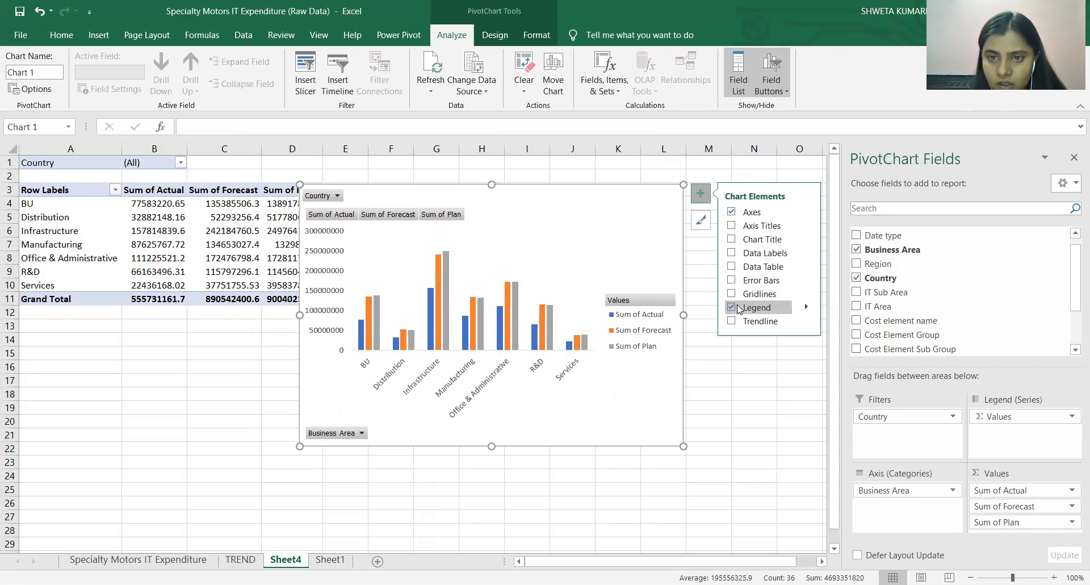
left_click(806, 310)
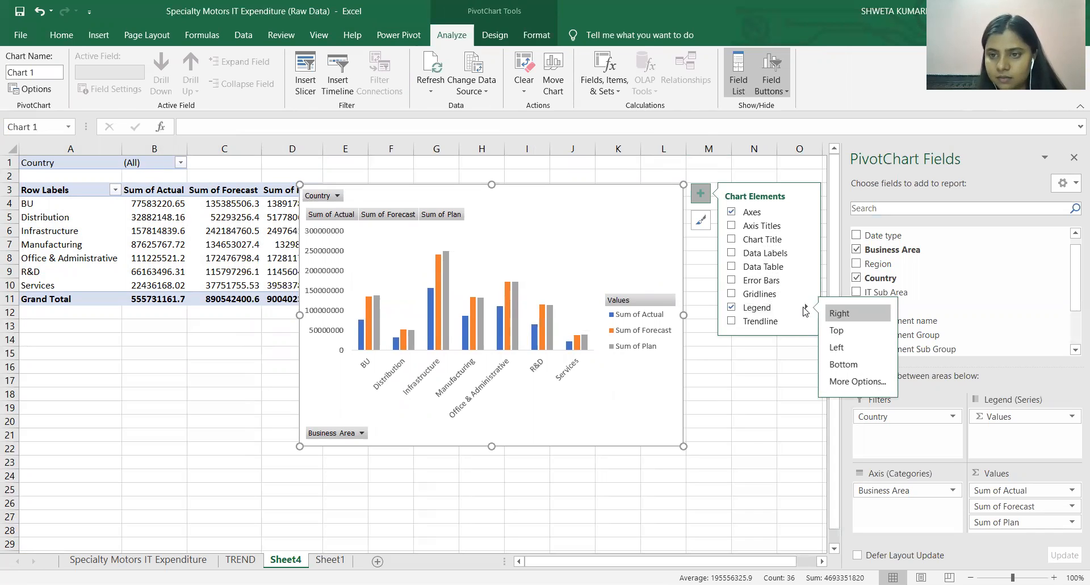
left_click(843, 364)
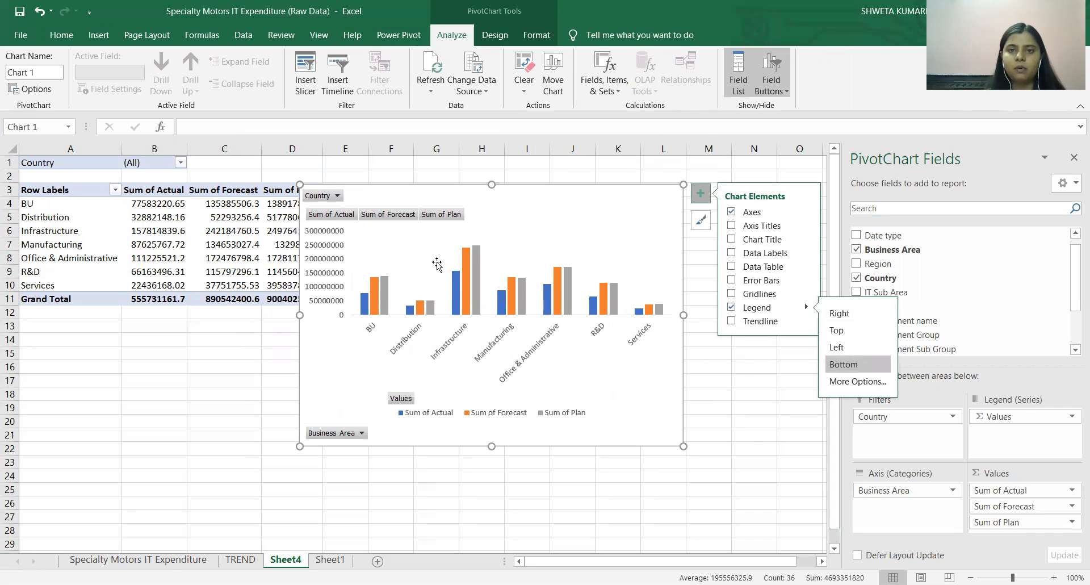
Hide the value, axis and legend field buttons on the column chart, keeping the Country filter button.
right_click(334, 216)
left_click(430, 361)
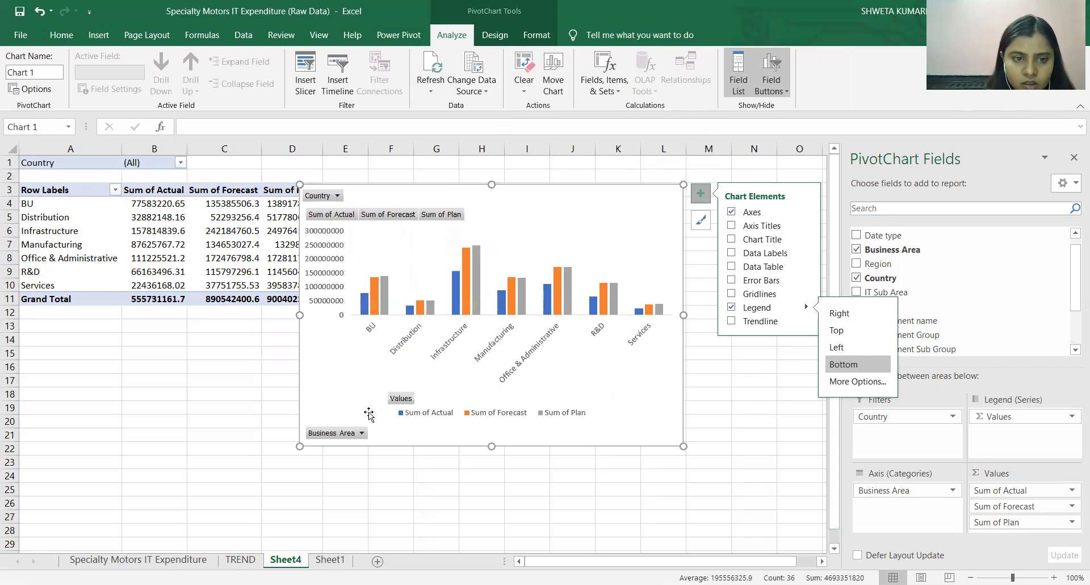
right_click(359, 433)
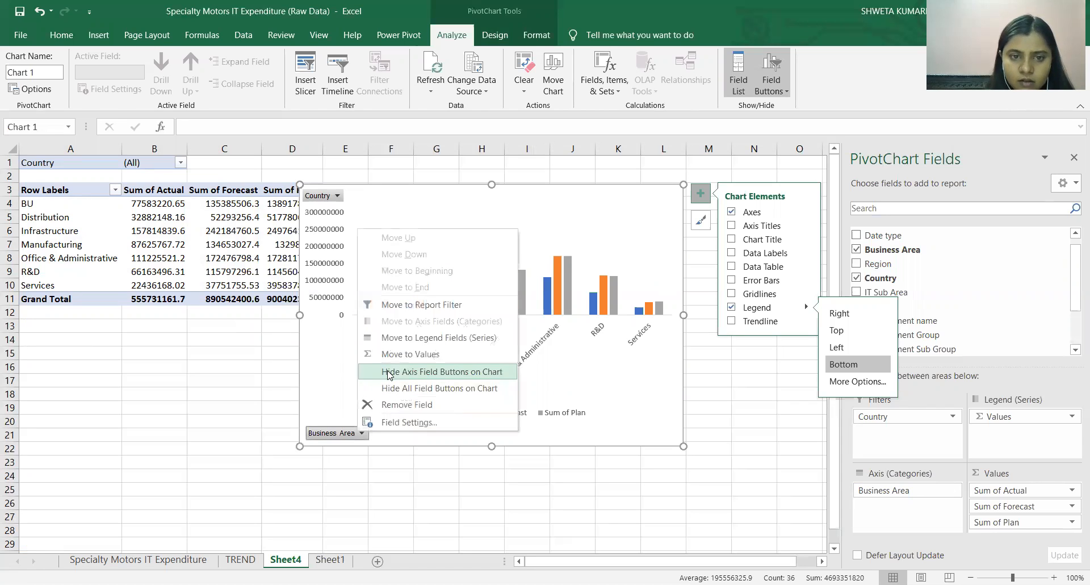
left_click(389, 373)
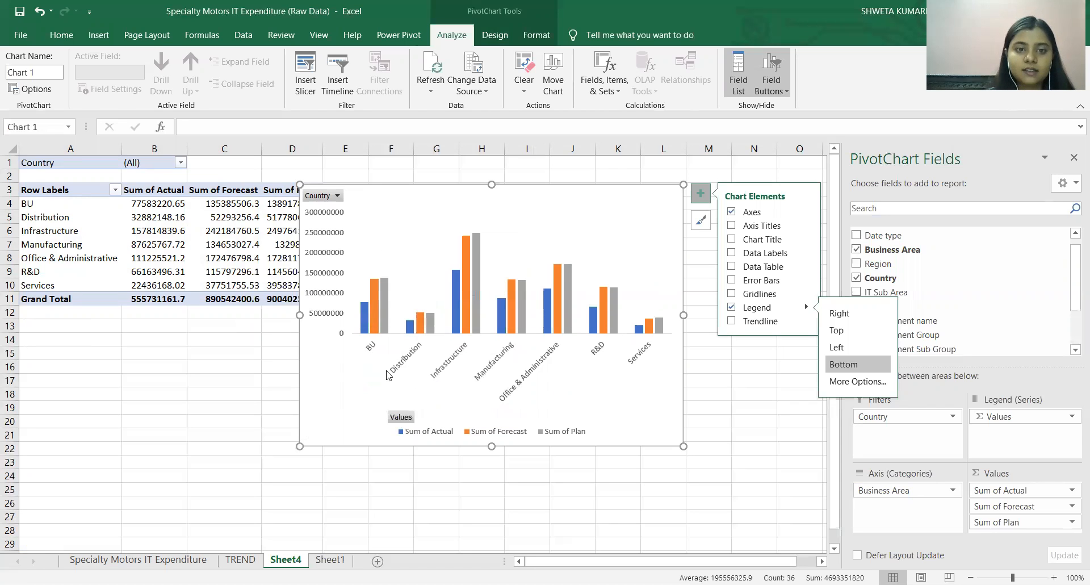
right_click(406, 420)
left_click(443, 361)
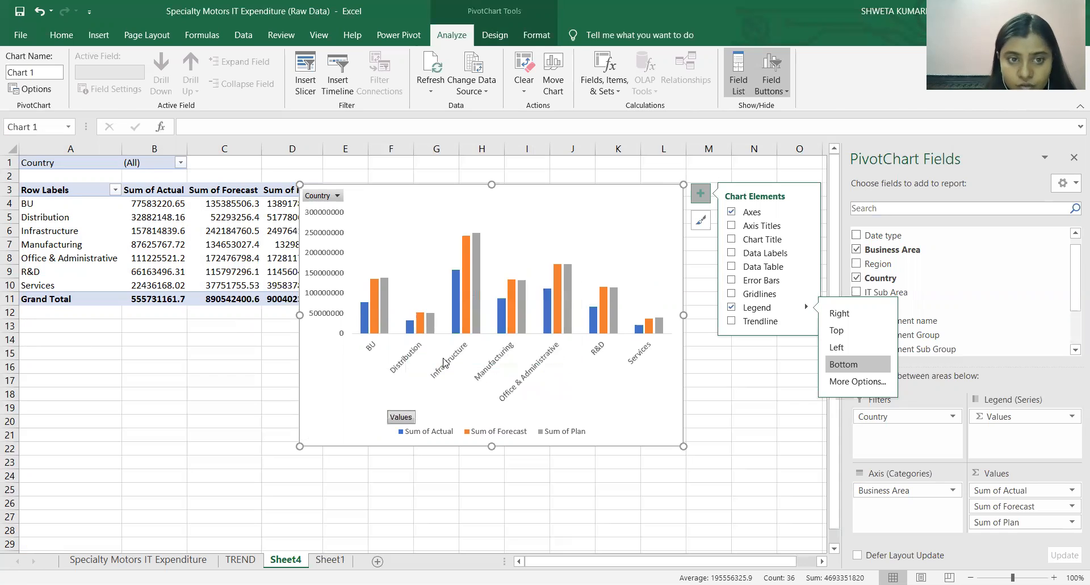
Set the display units of the column chart's vertical axis to Millions and close the formatting options.
right_click(321, 222)
right_click(315, 280)
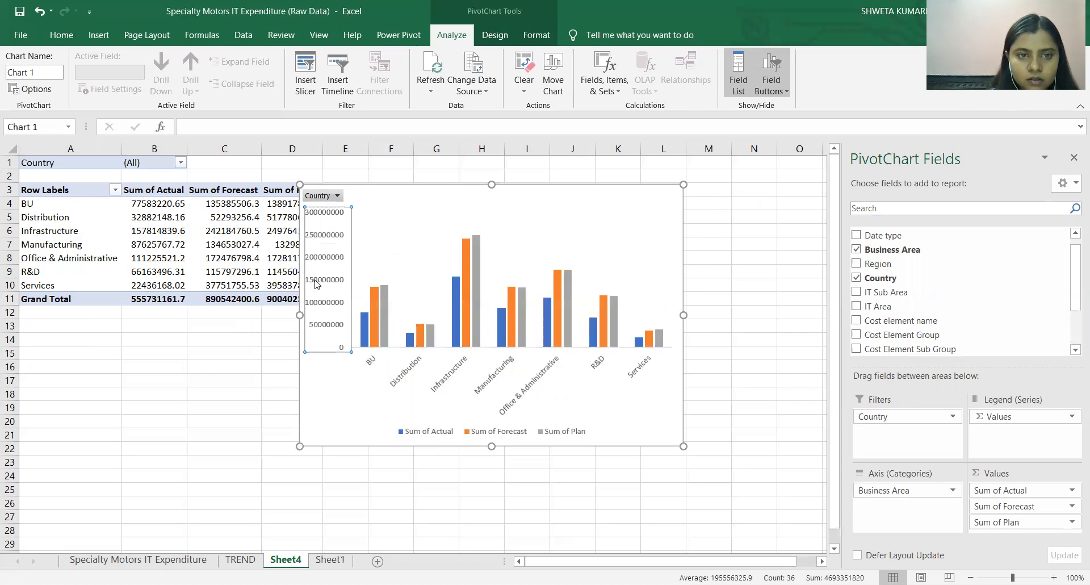
double_click(317, 283)
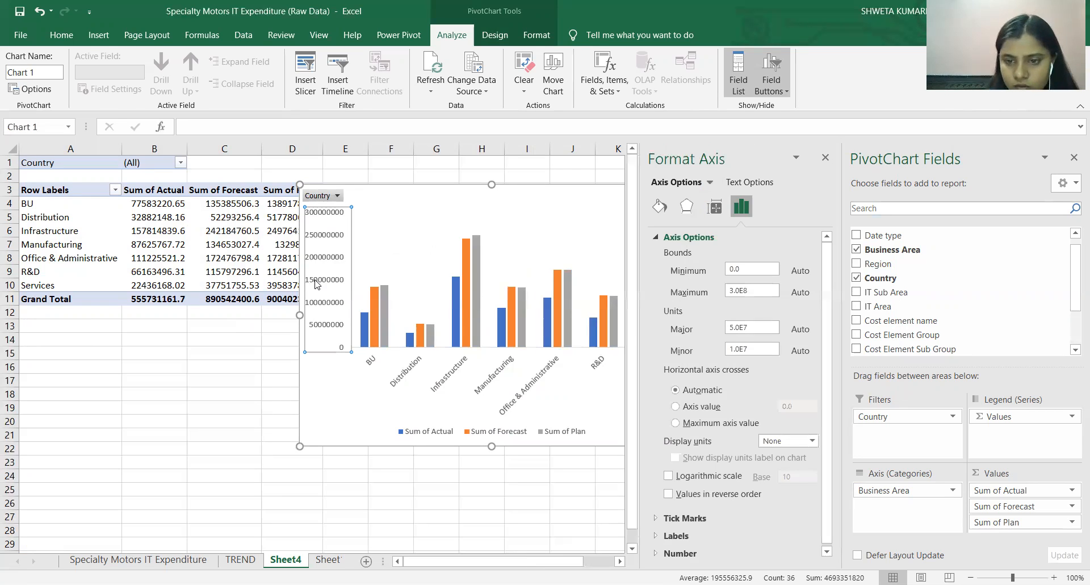
right_click(316, 284)
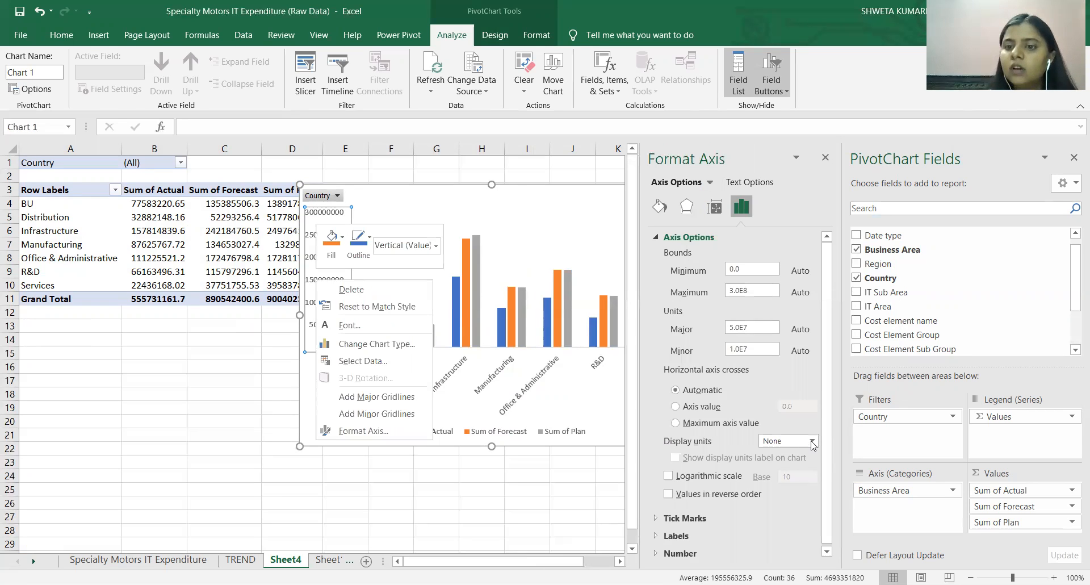
left_click(812, 442)
left_click(776, 380)
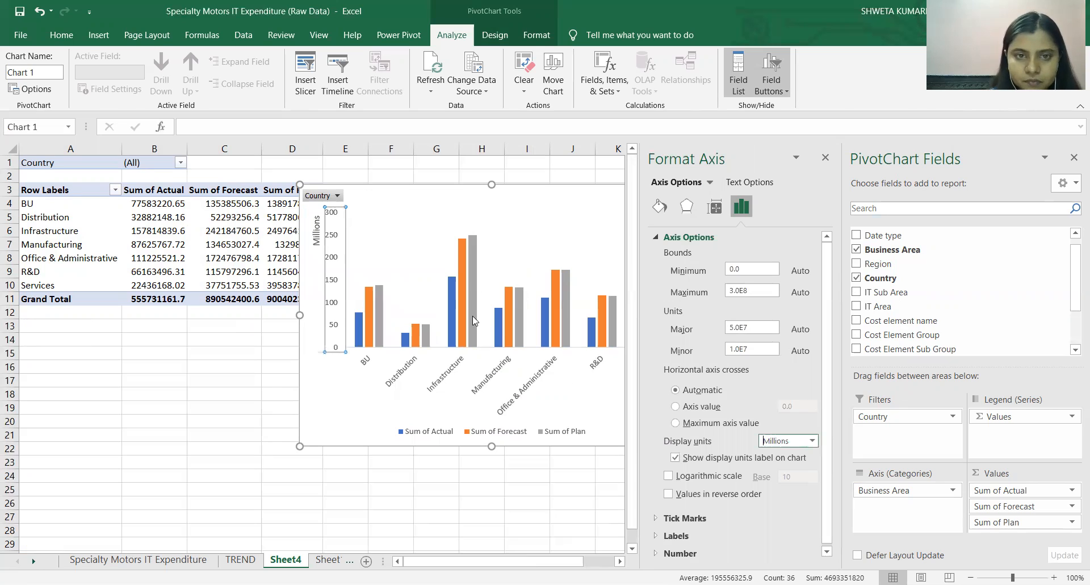
left_click(441, 238)
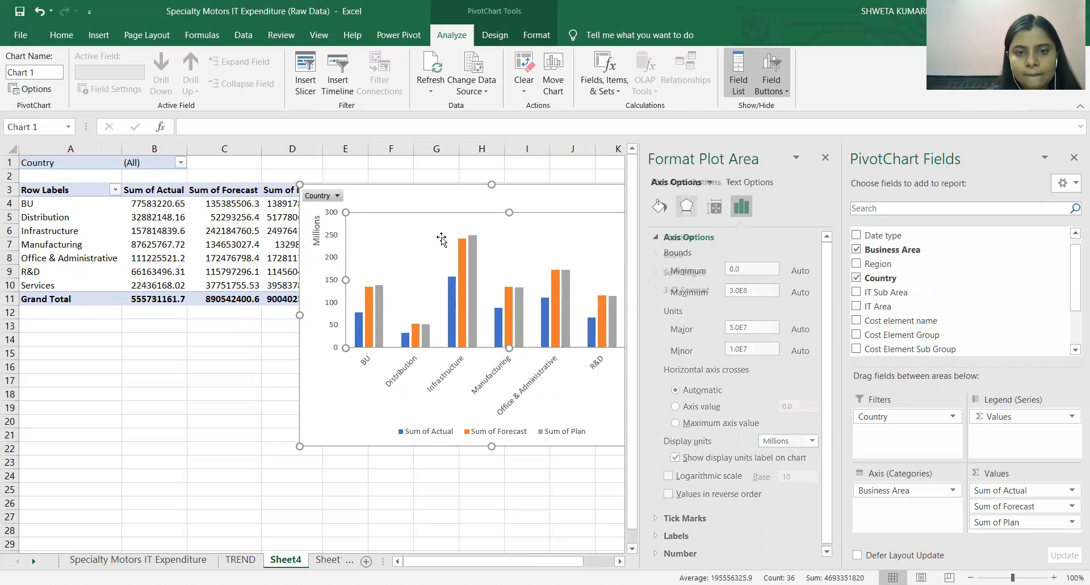
left_click(825, 160)
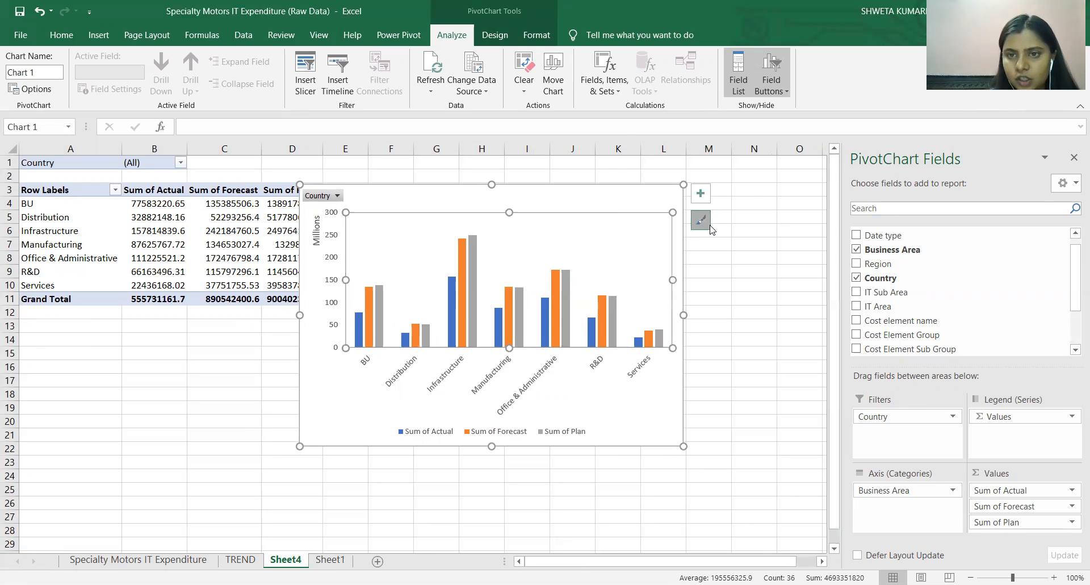
Apply the dark gradient-background chart style with solid blue, orange and grey columns to the column chart.
left_click(701, 219)
scroll(873, 297, "down", 1)
scroll(873, 297, "down", 5)
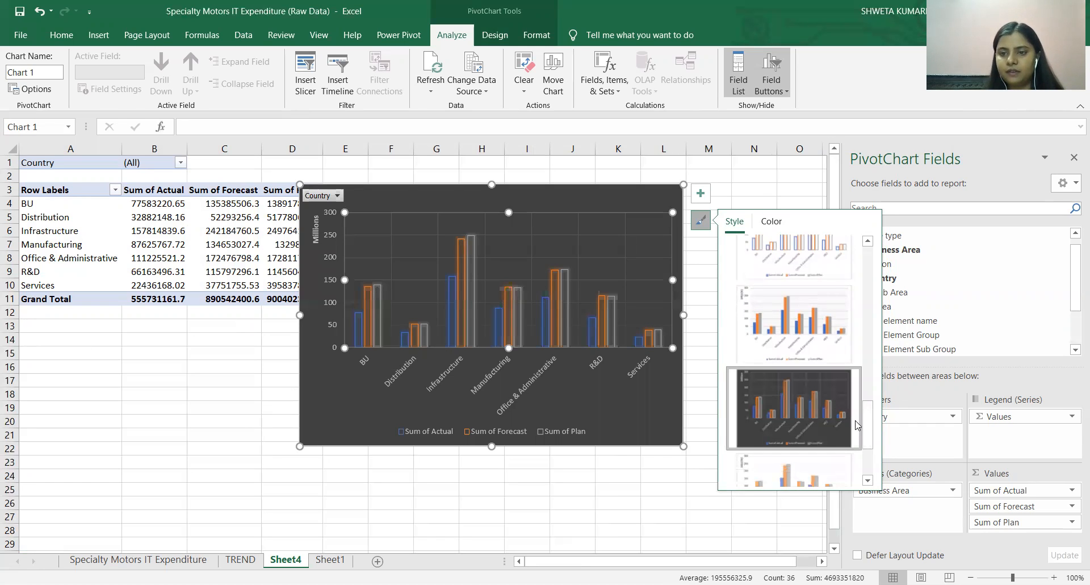
left_click_drag(868, 436, 870, 398)
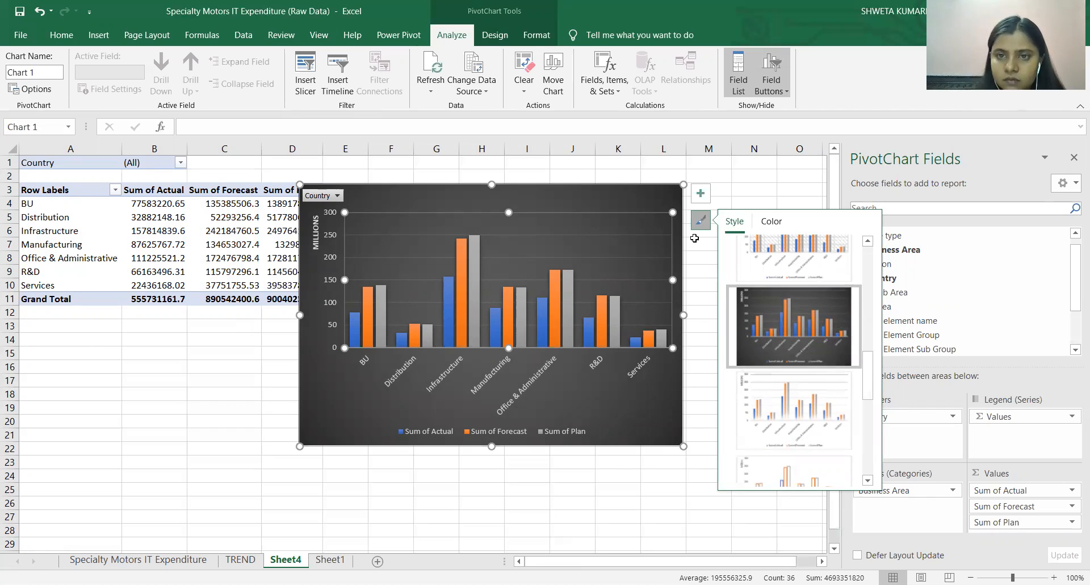
Add a chart title to the column chart reading "SECTOR-WISE ACTUAL, FORECAST & PLANNED EXP.".
left_click(706, 199)
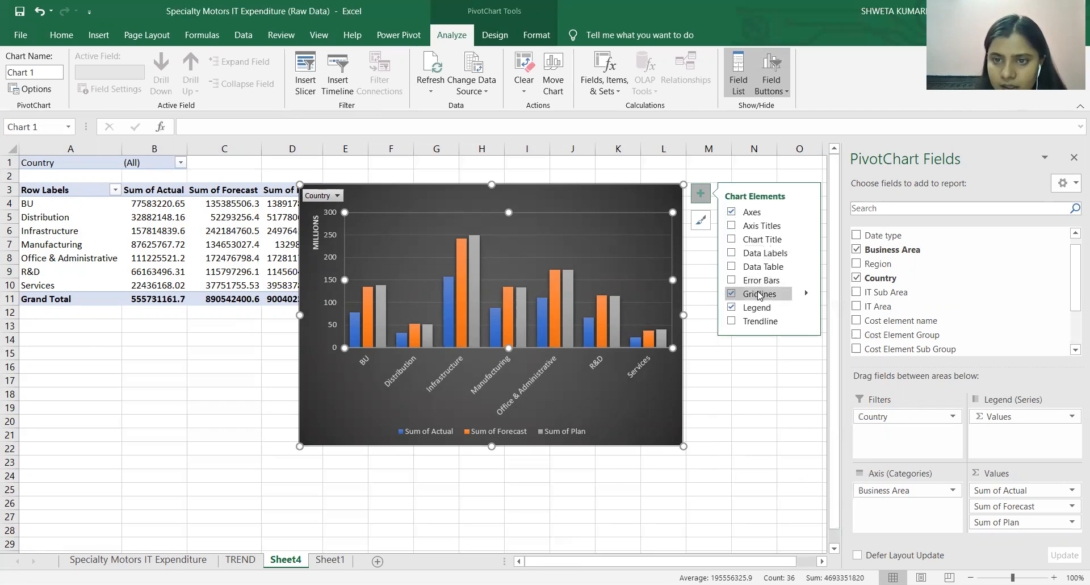
left_click(747, 240)
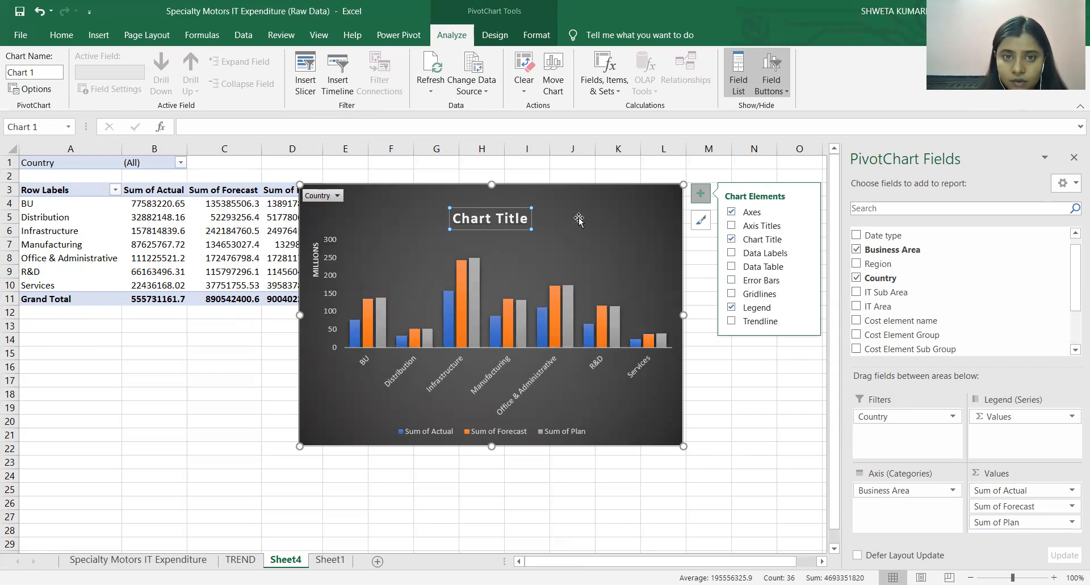
left_click(525, 220)
left_click_drag(525, 220, 477, 212)
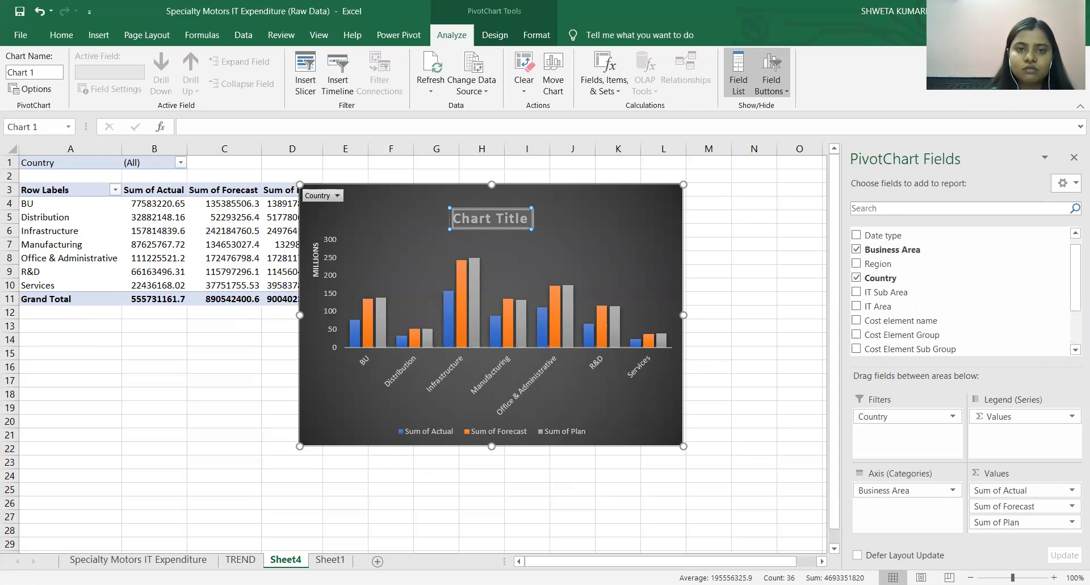
left_click(527, 219)
left_click_drag(527, 219, 463, 204)
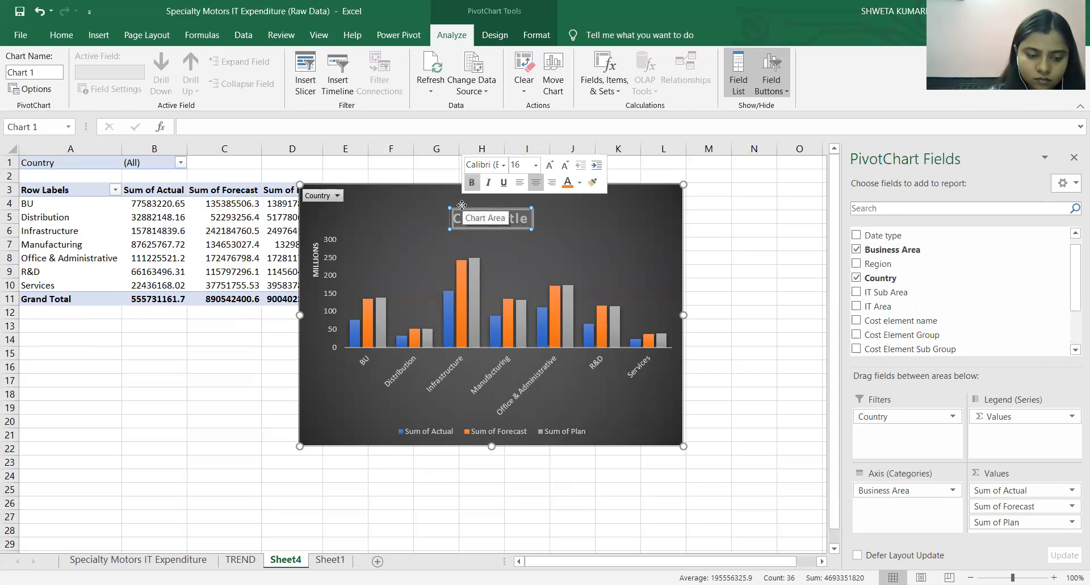
type("SECTOR")
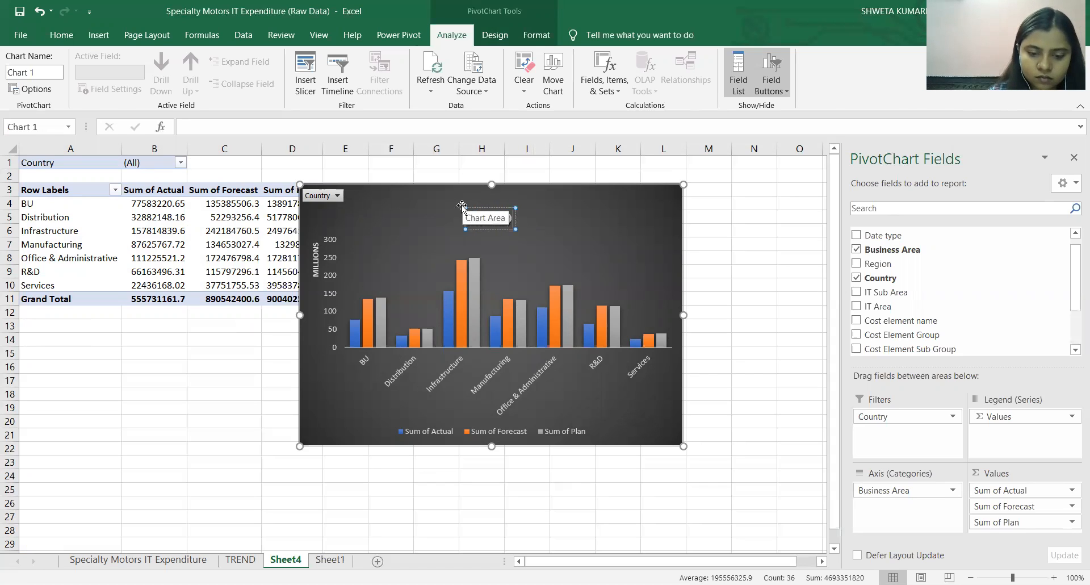
type(" WISE")
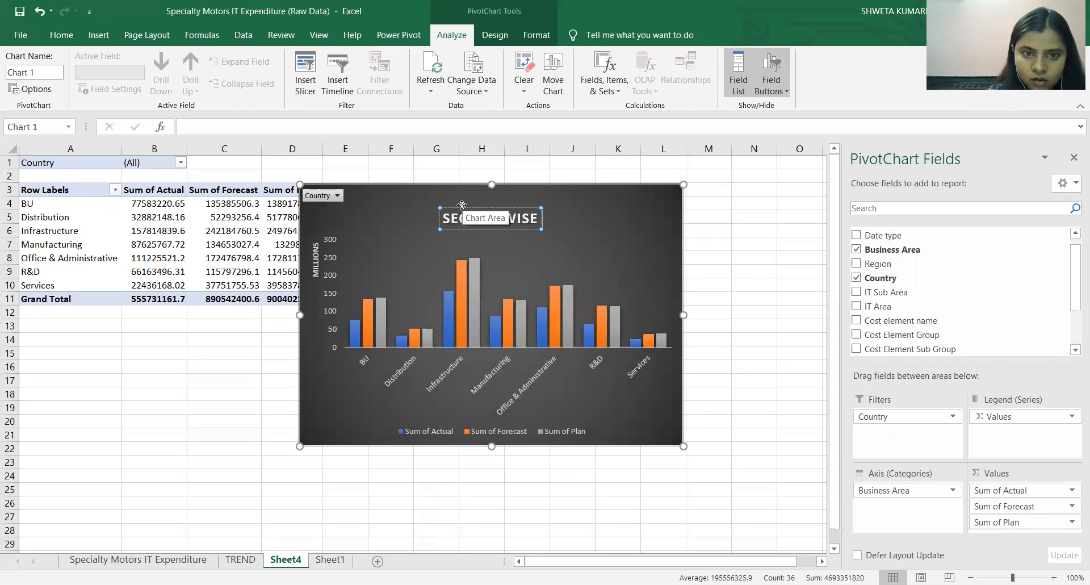
type(" A")
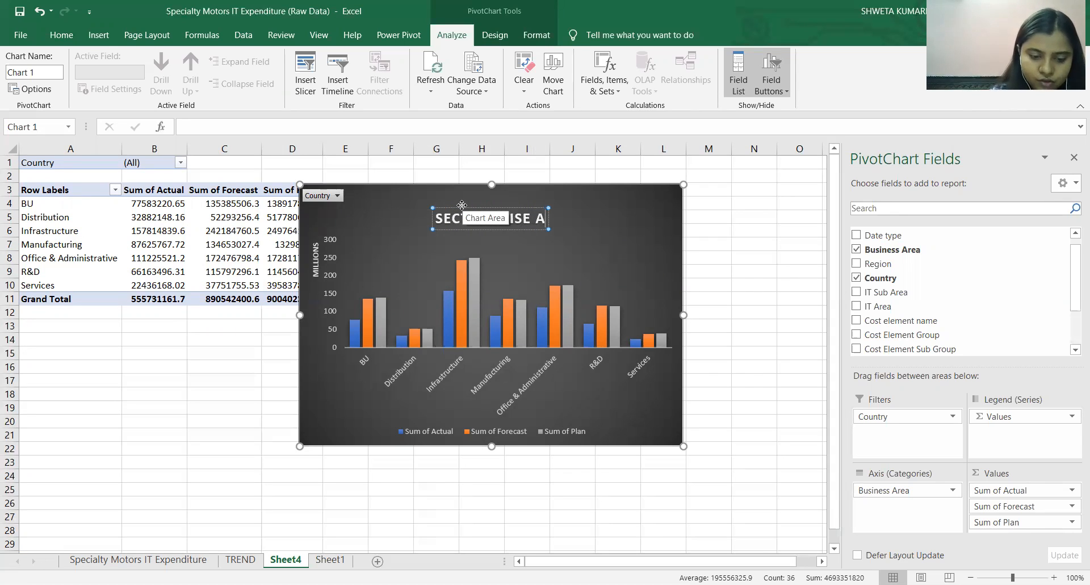
type("CTUAL, FORECAST")
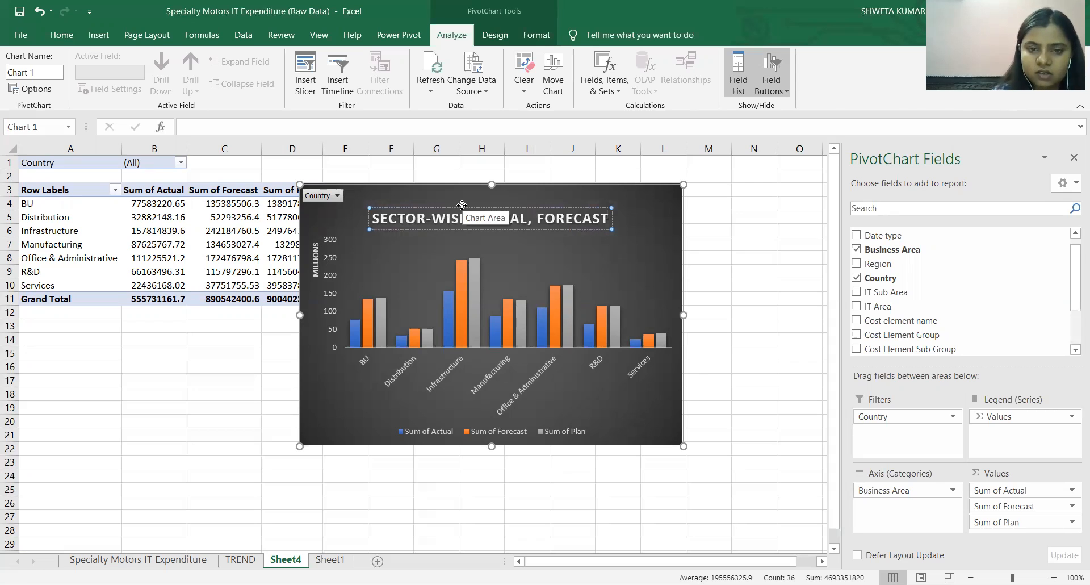
type(" &")
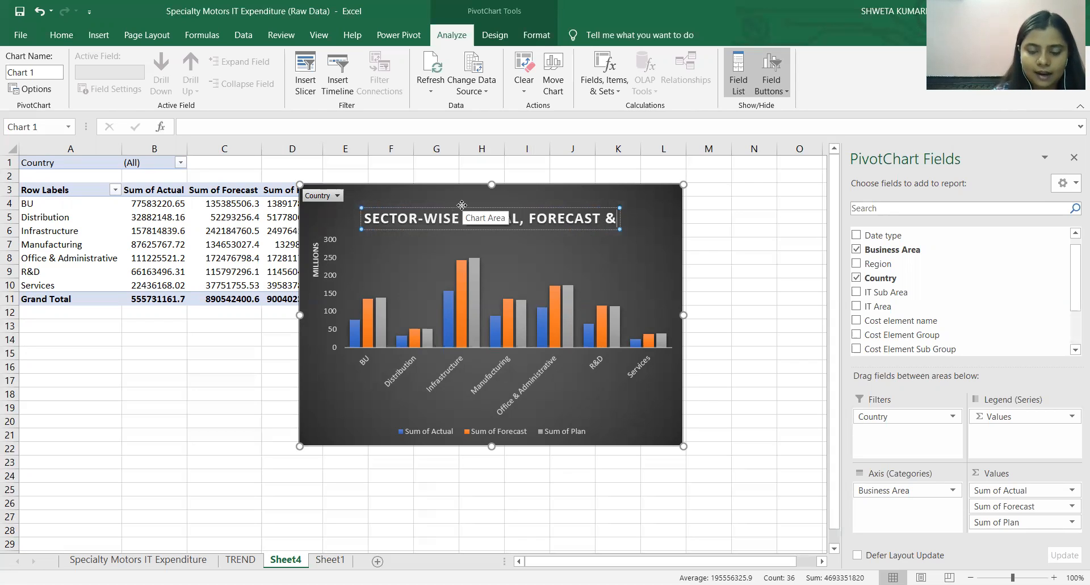
type(" PLANNED")
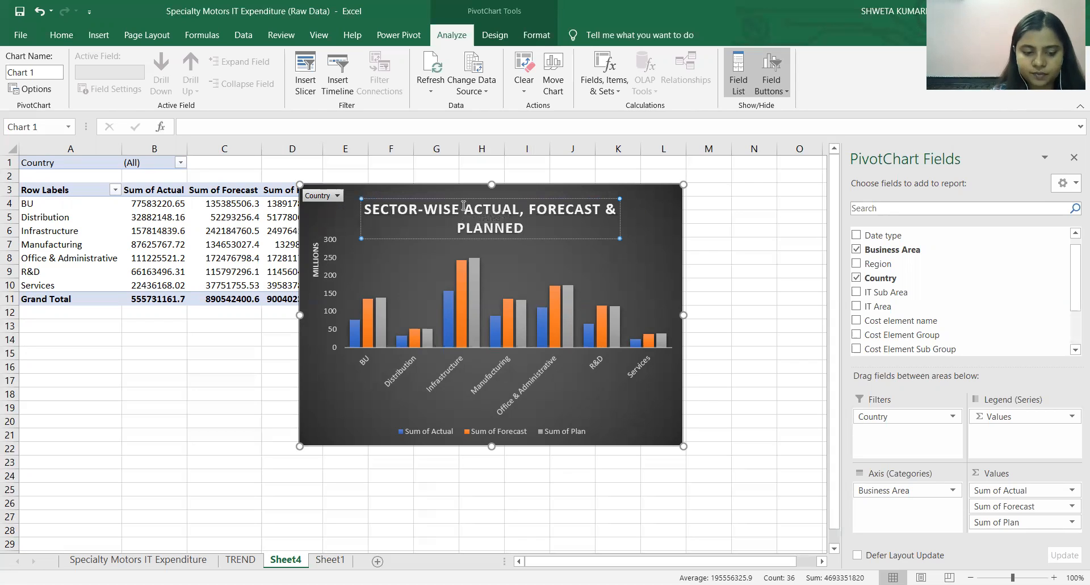
type(" EXPER")
key("BackSpace")
key("BackSpace")
type(".")
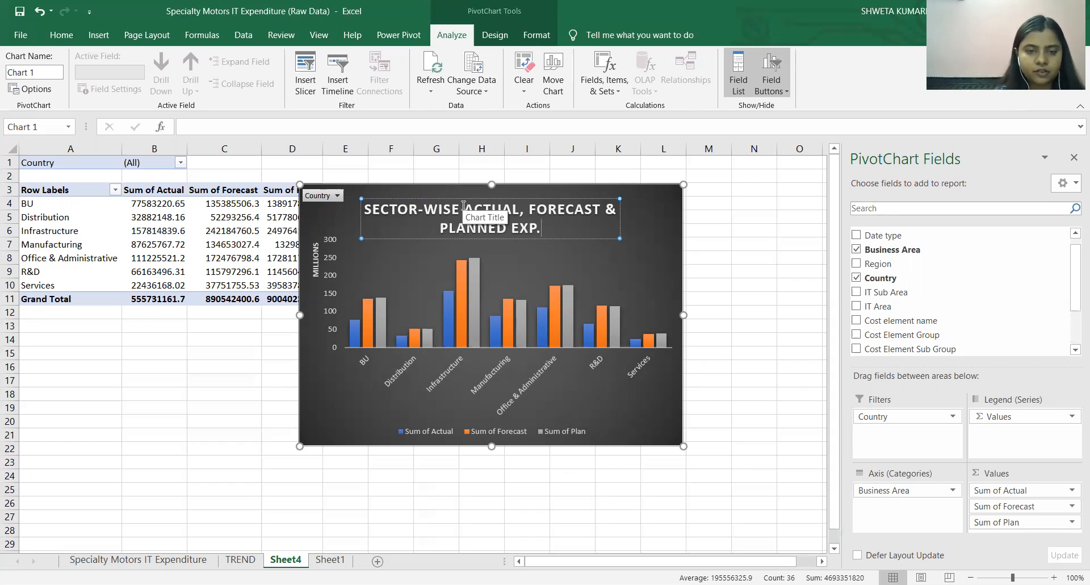
Format the whole chart title as orange, underlined Cambria text at size 11.
key("ctrl+a")
left_click(61, 36)
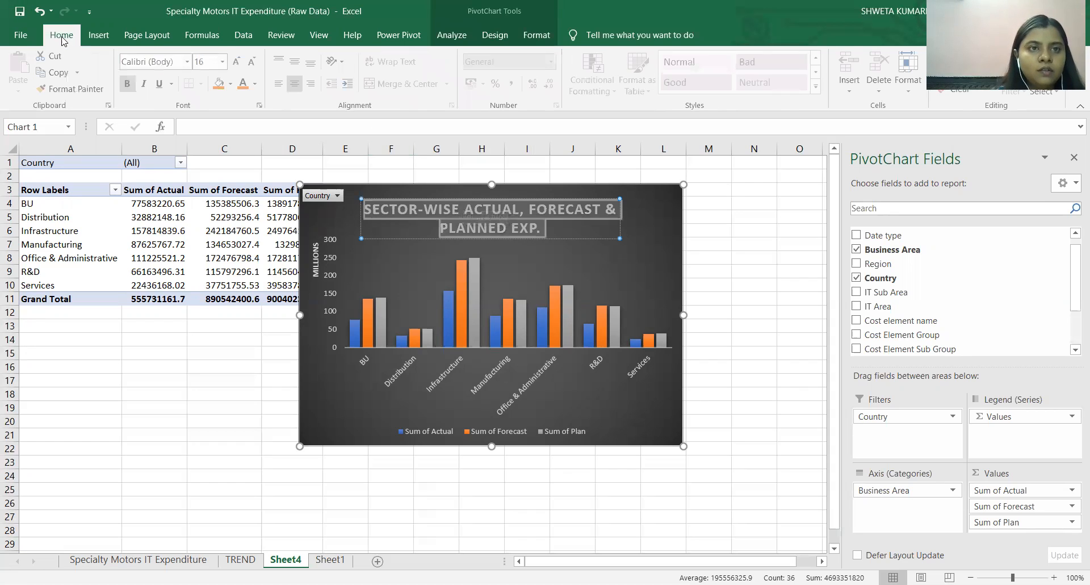
left_click(243, 85)
left_click(204, 61)
type("11")
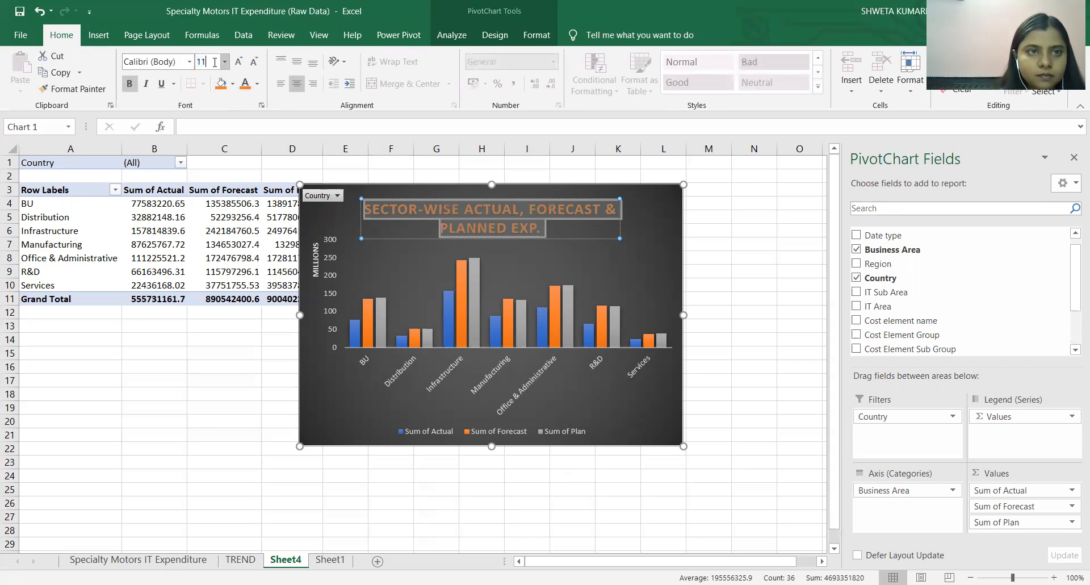
key("Return")
left_click(176, 59)
type("Cam")
key("Return")
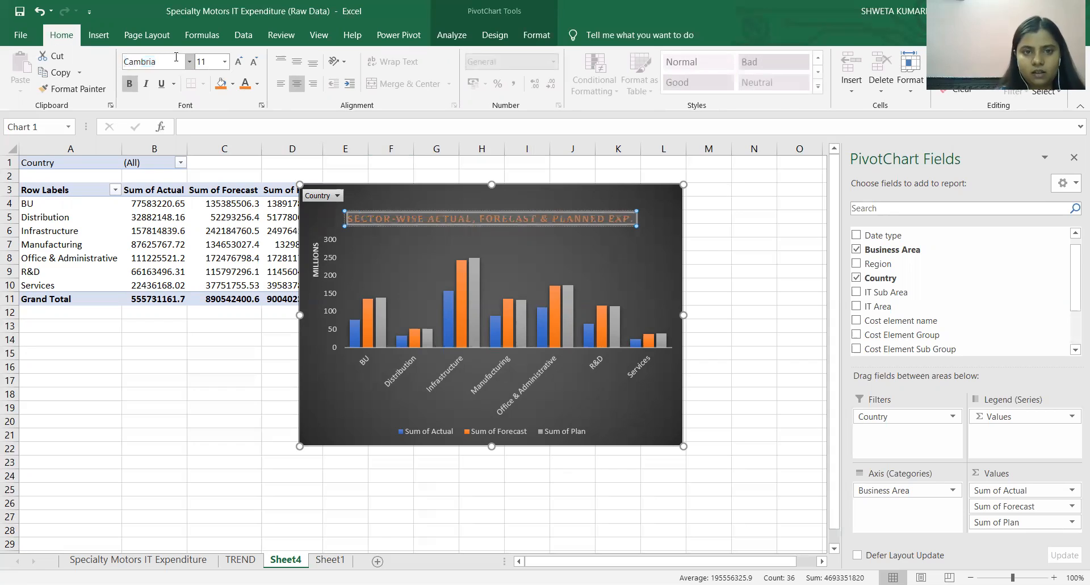
left_click(161, 84)
Move the chart title up to the chart's upper edge, slightly right of centre and clear of the Country filter button.
left_click_drag(483, 214, 487, 196)
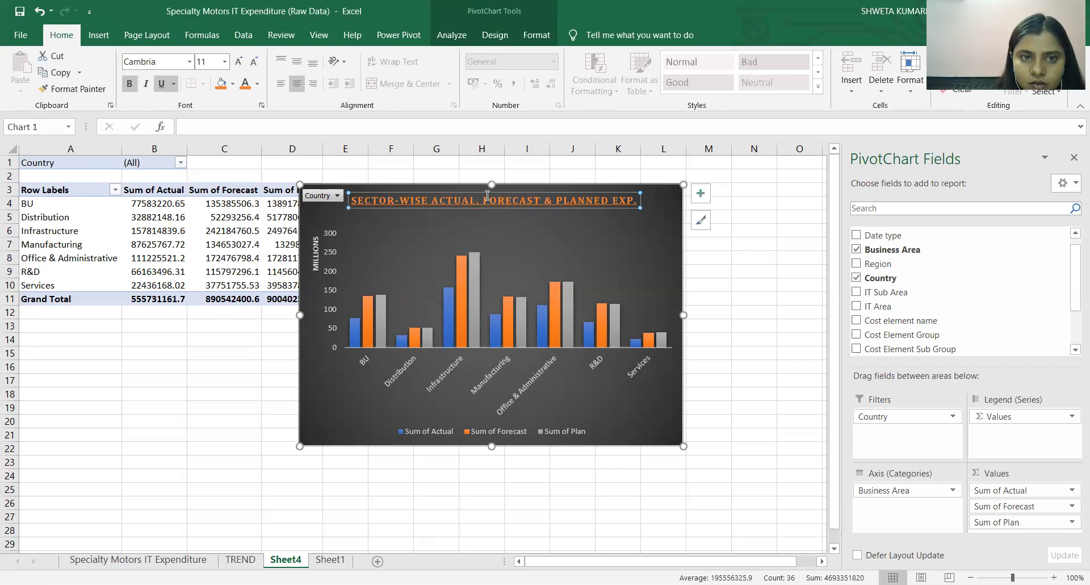
left_click(492, 197)
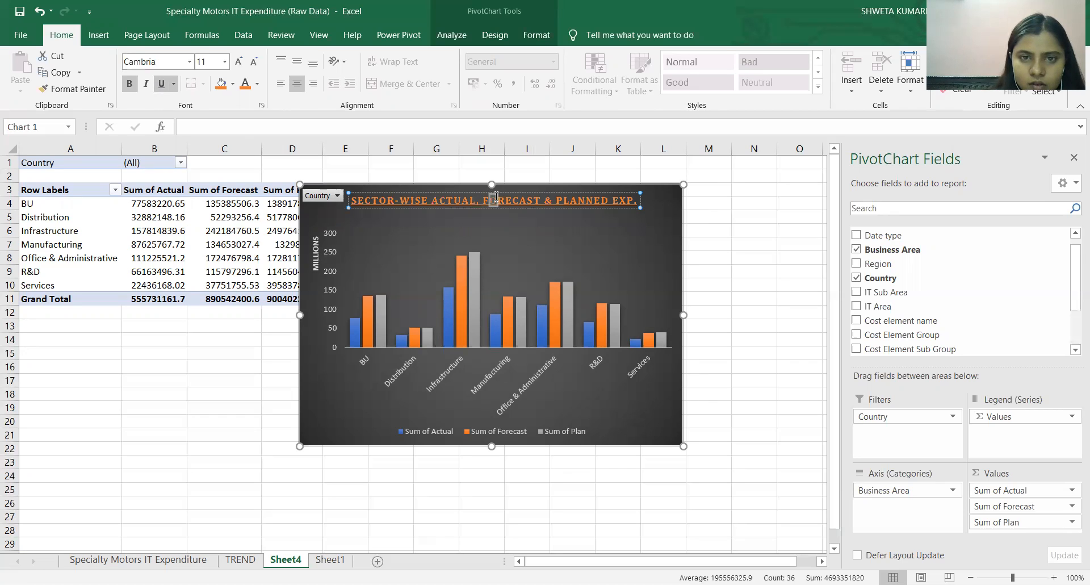
left_click_drag(512, 194, 527, 193)
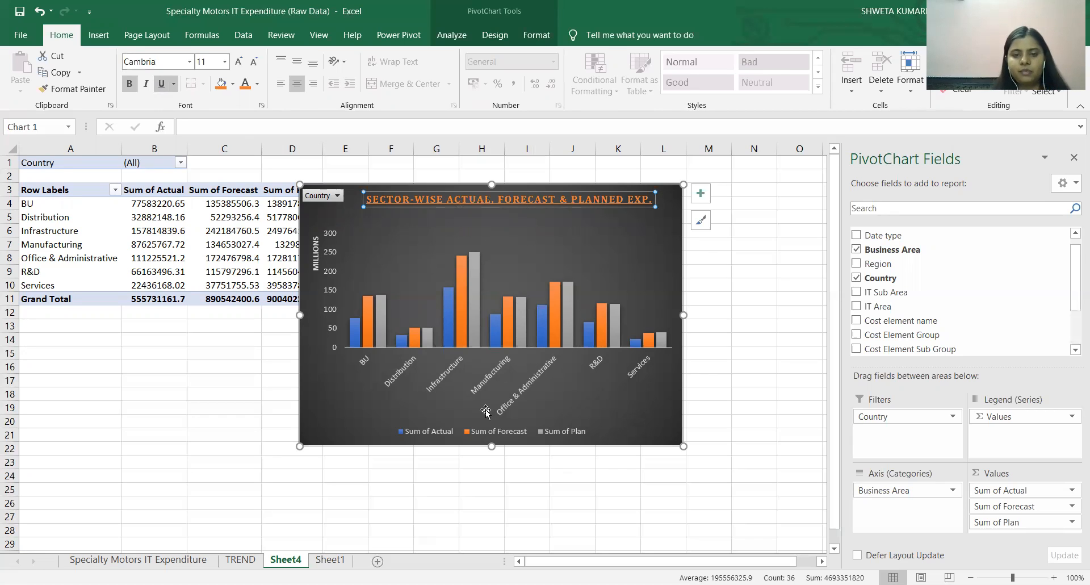
Enlarge the column chart's plot area downward towards the legend so the columns are taller.
left_click(478, 331)
left_click(522, 253)
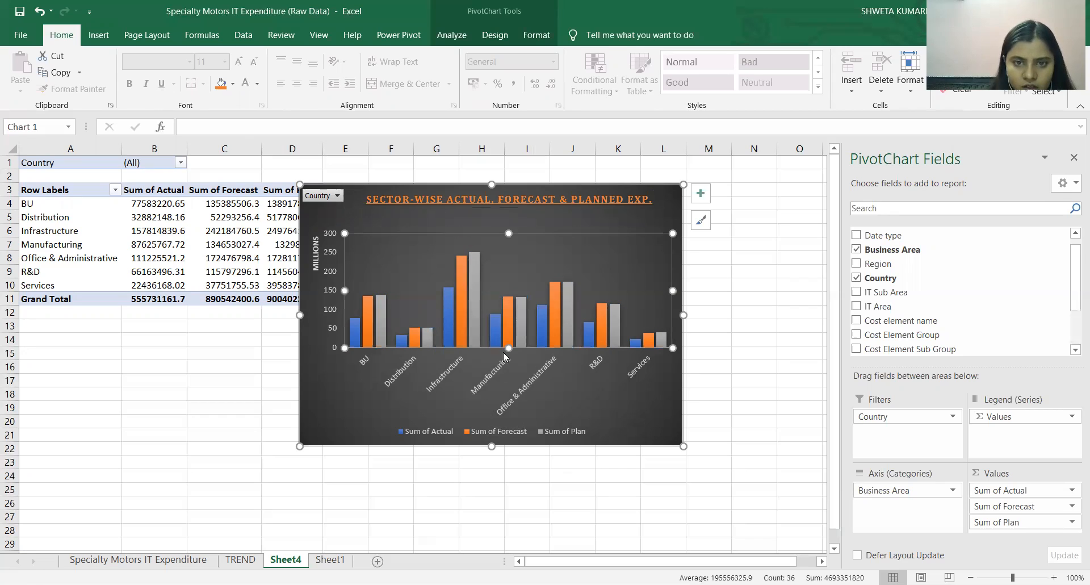
left_click_drag(517, 372, 509, 390)
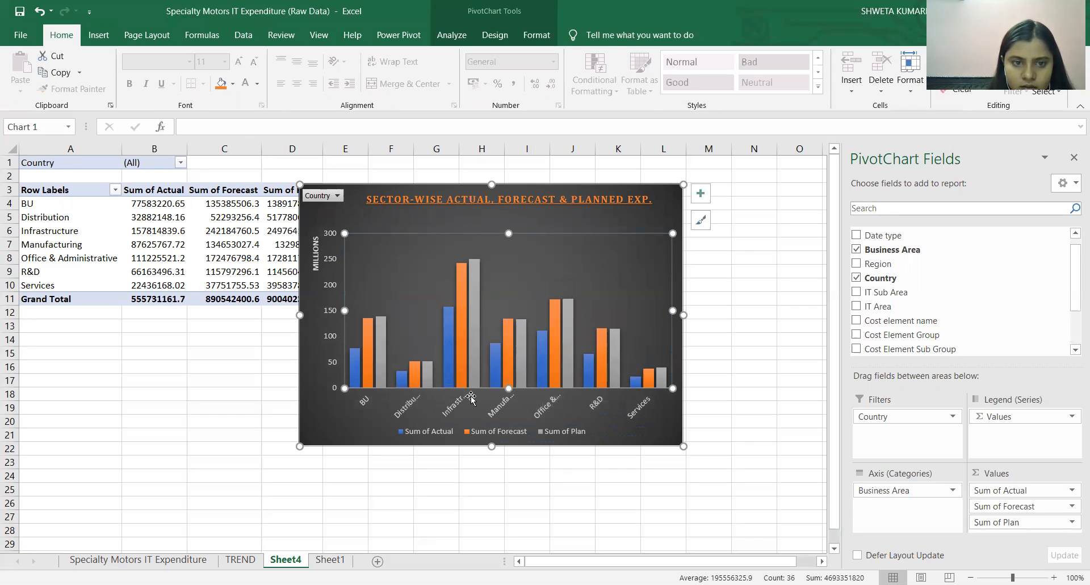
Change the font of the column chart's horizontal axis labels to Cambria, keeping size 9.
left_click(375, 406)
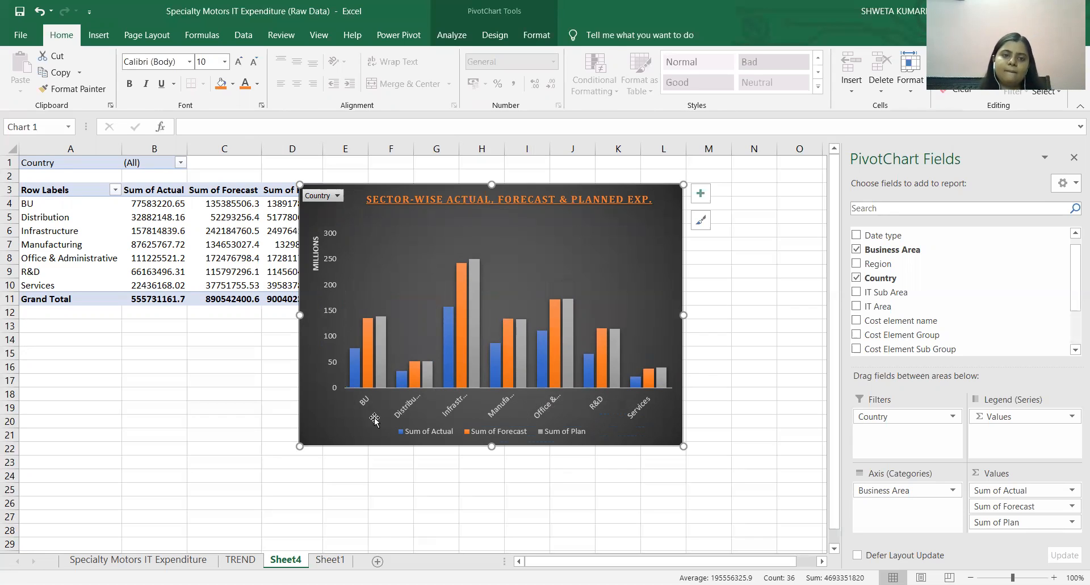
left_click(364, 400)
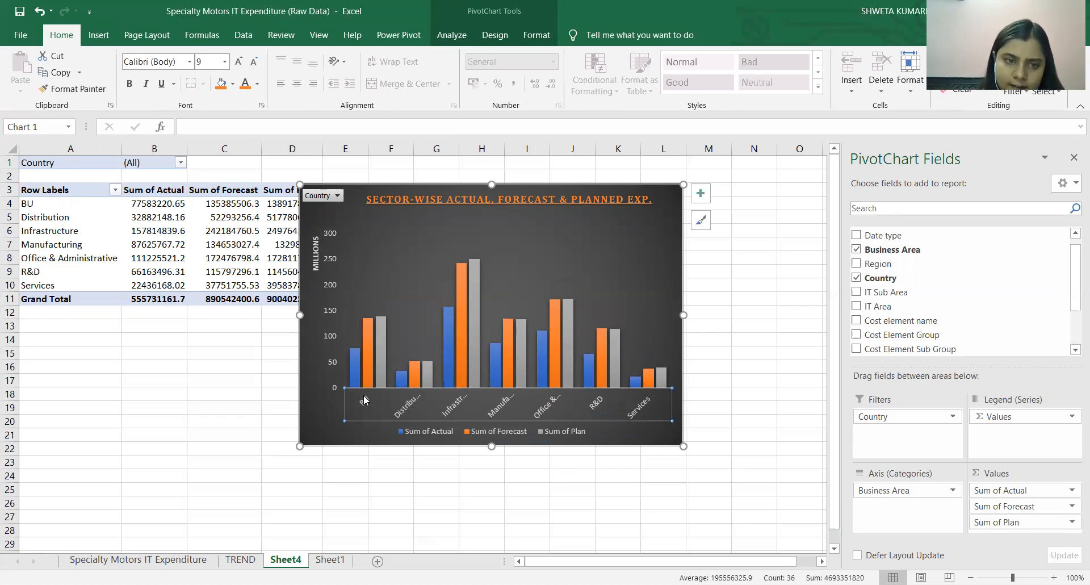
right_click(364, 400)
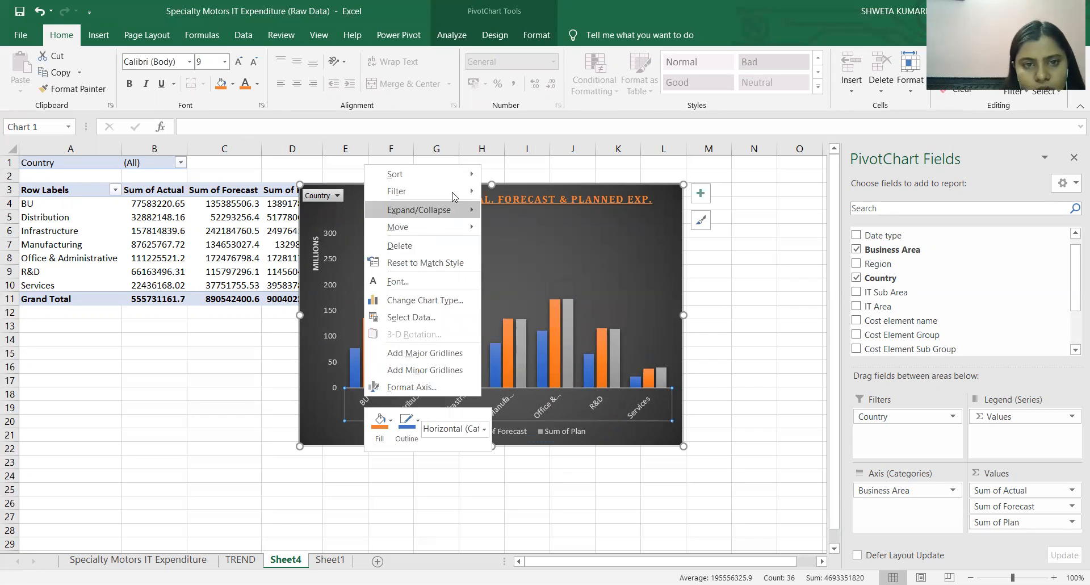
left_click(468, 280)
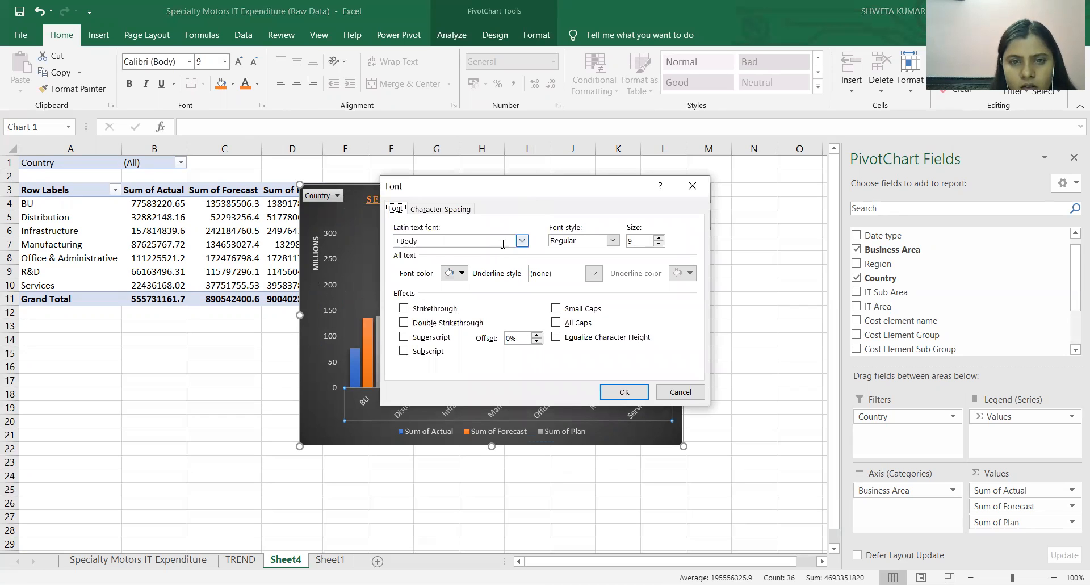
left_click(521, 241)
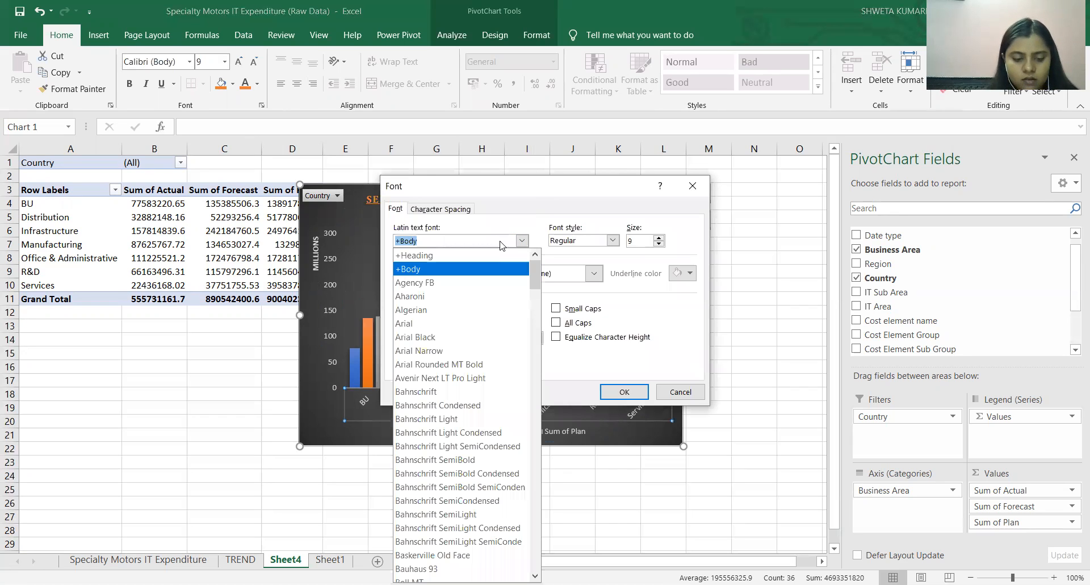
type("cambria")
key("Return")
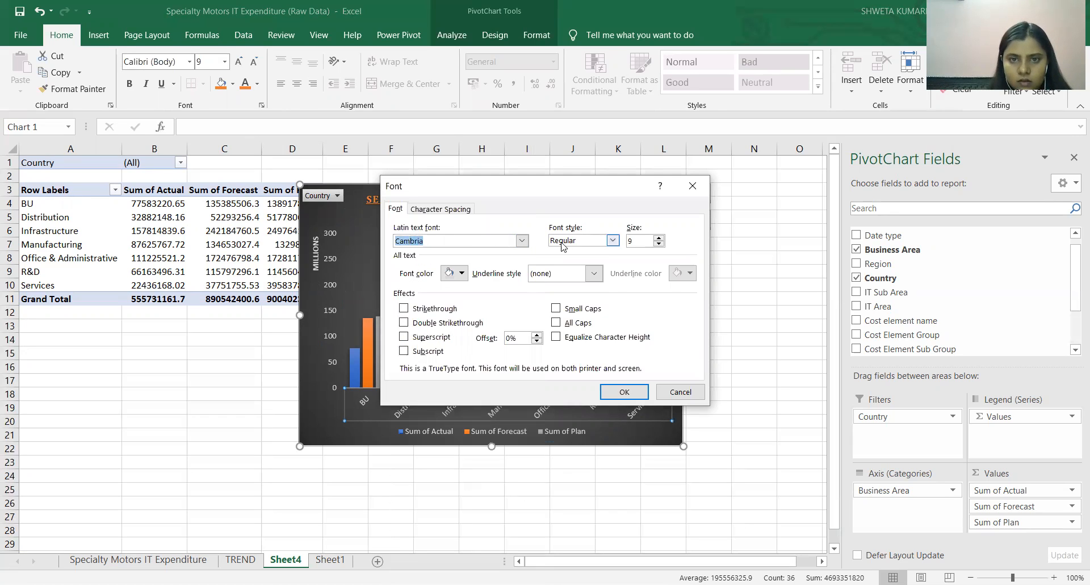
left_click(624, 392)
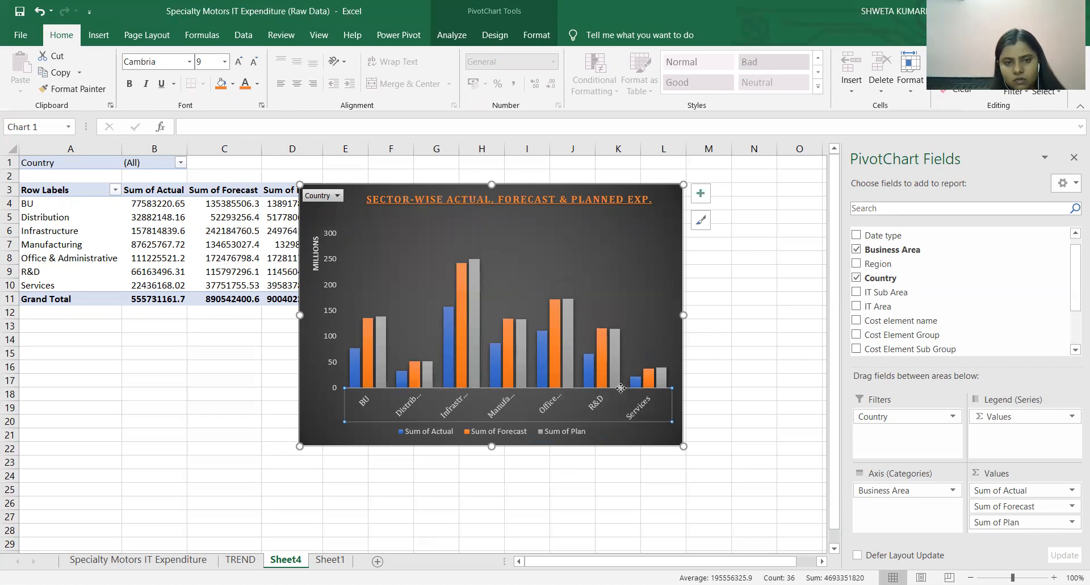
right_click(594, 404)
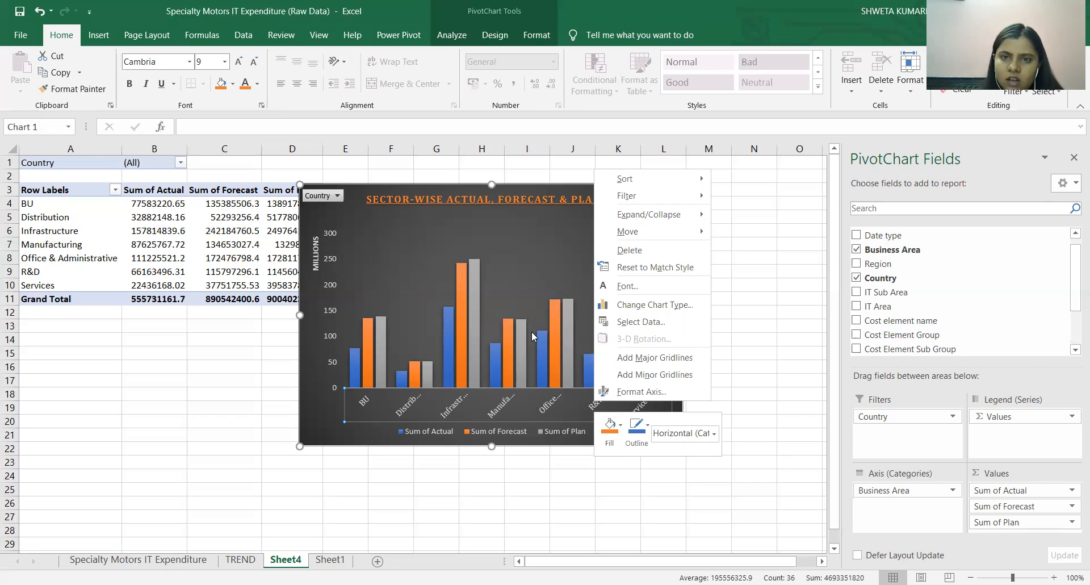
left_click(499, 402)
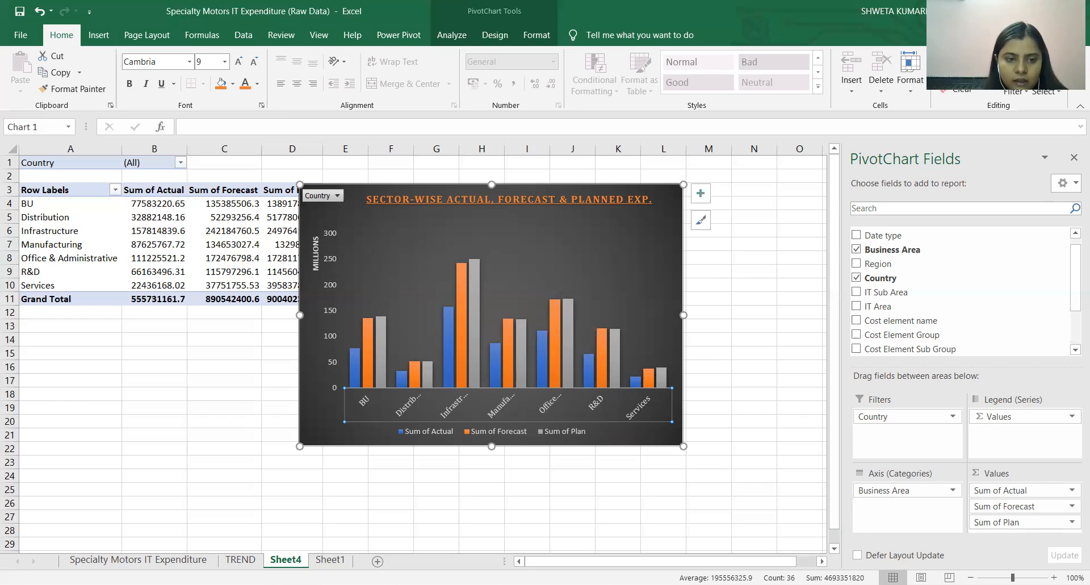
Rename the Sheet4 worksheet as SECTOR-WISE.
right_click(296, 560)
left_click(347, 437)
type("SECTOR-WISE")
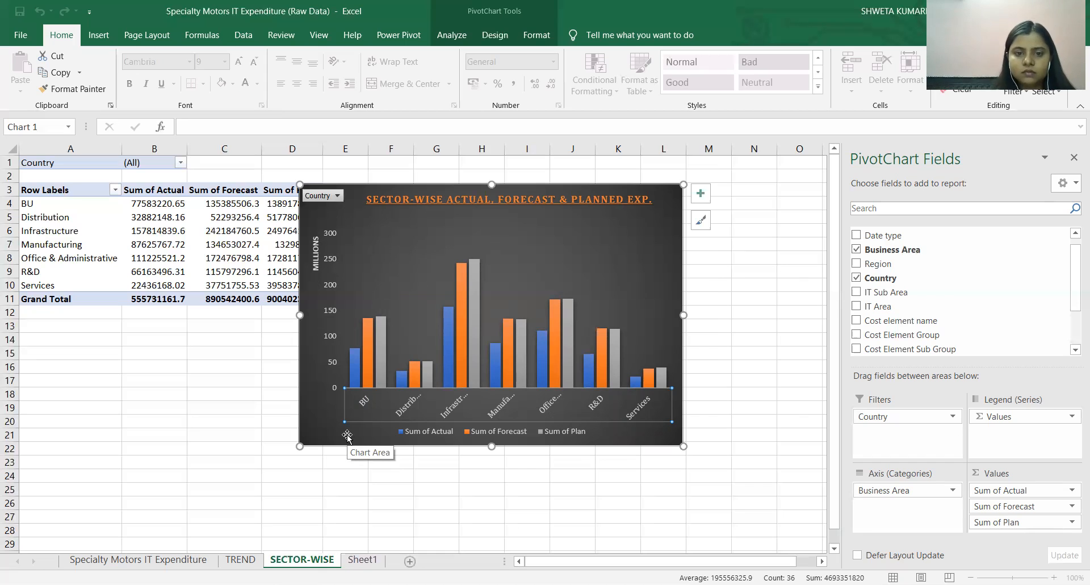
key("Return")
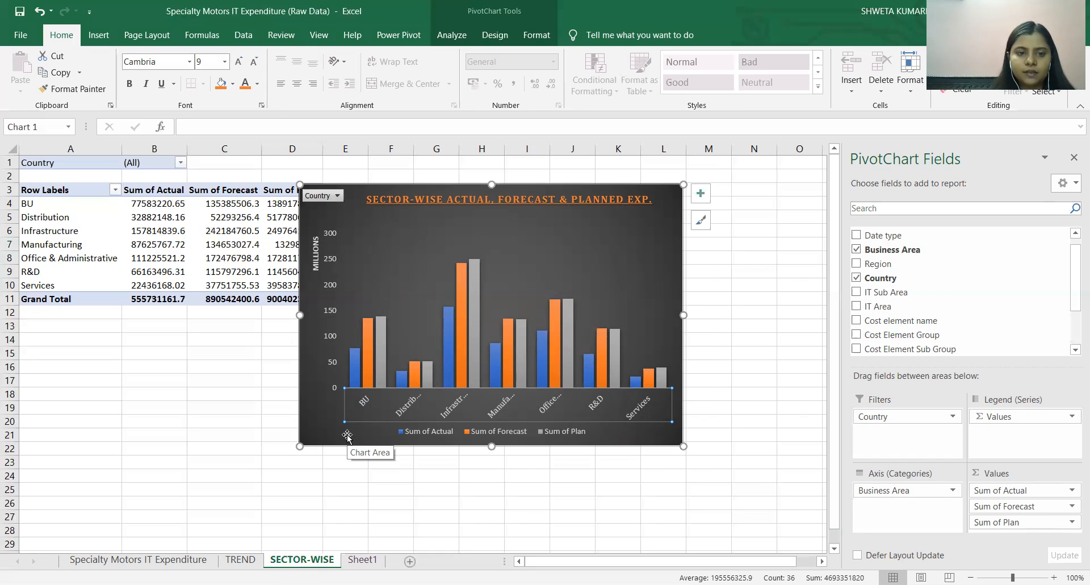
Insert a PivotTable on a new worksheet from Sheet1's full data range, columns A to M.
left_click(240, 560)
left_click(267, 561)
left_click(240, 560)
left_click(138, 559)
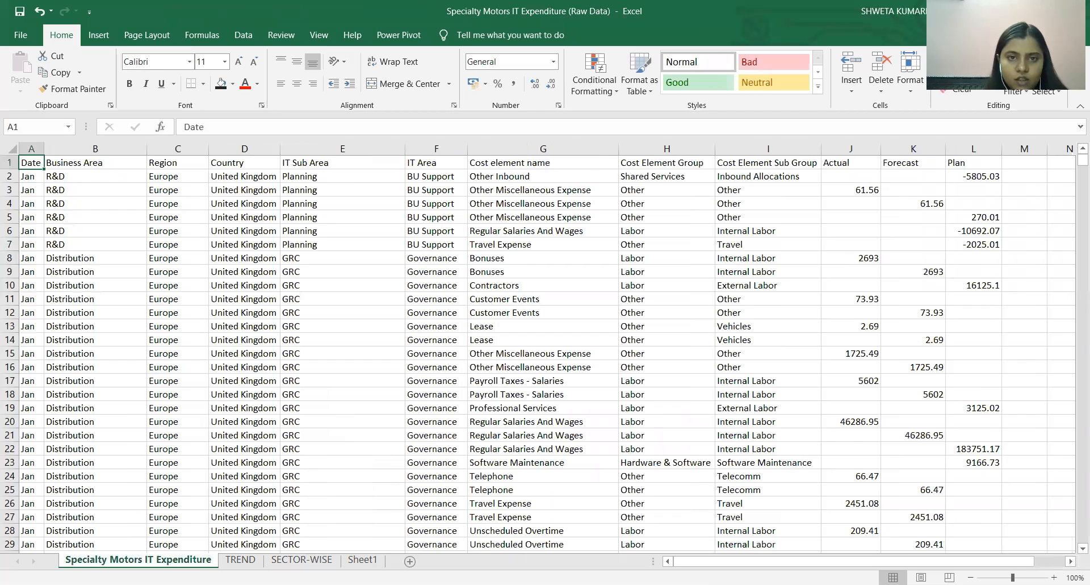
left_click(361, 560)
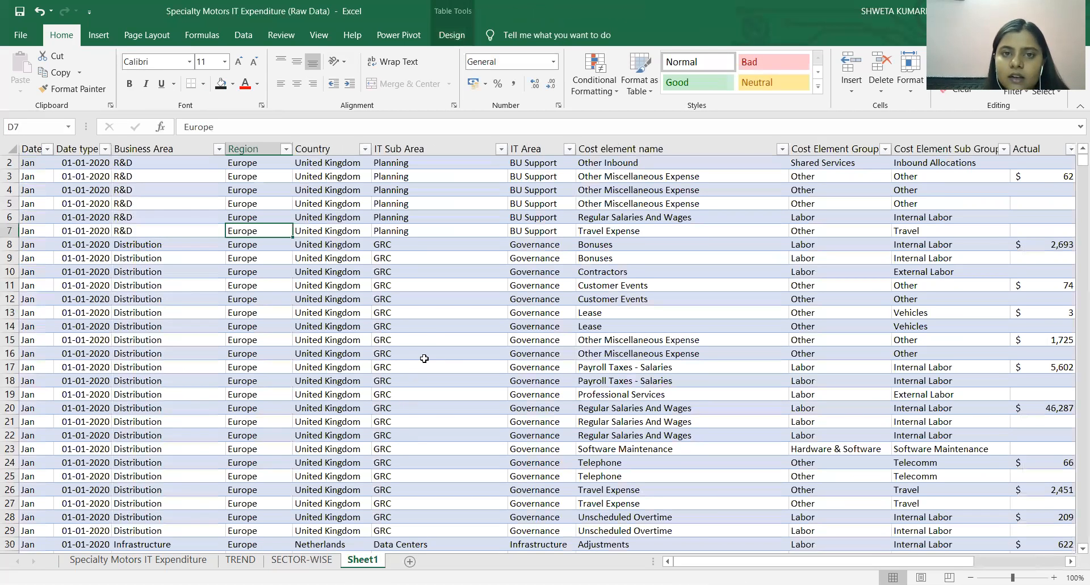
left_click(652, 165)
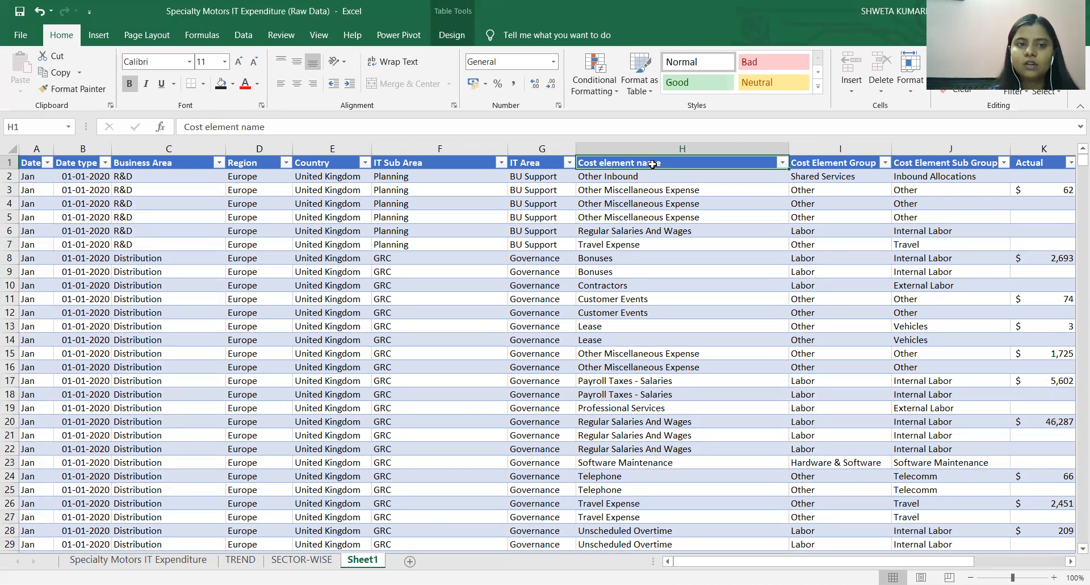
left_click(10, 149)
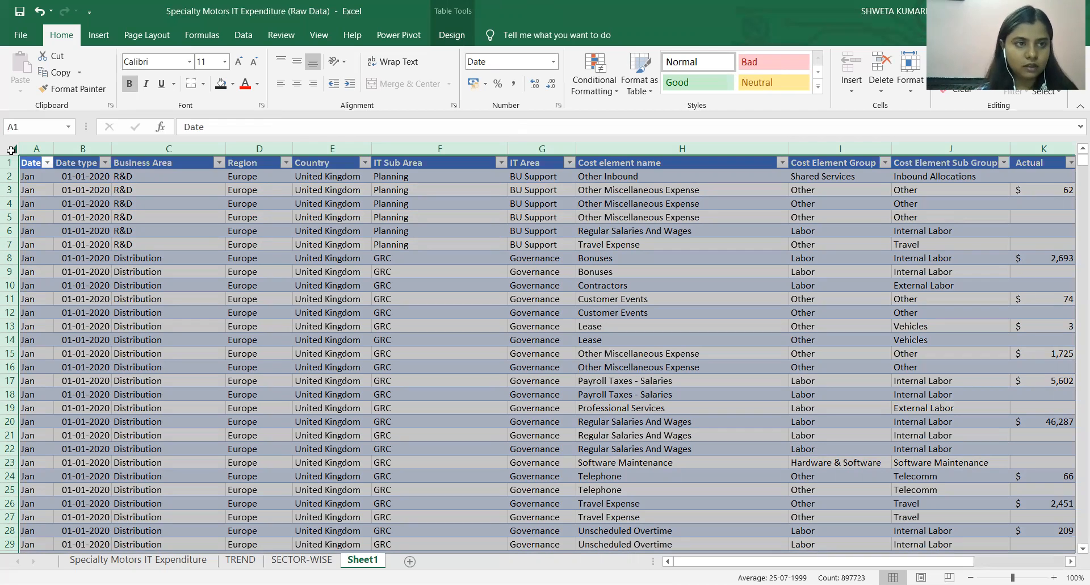
left_click(99, 35)
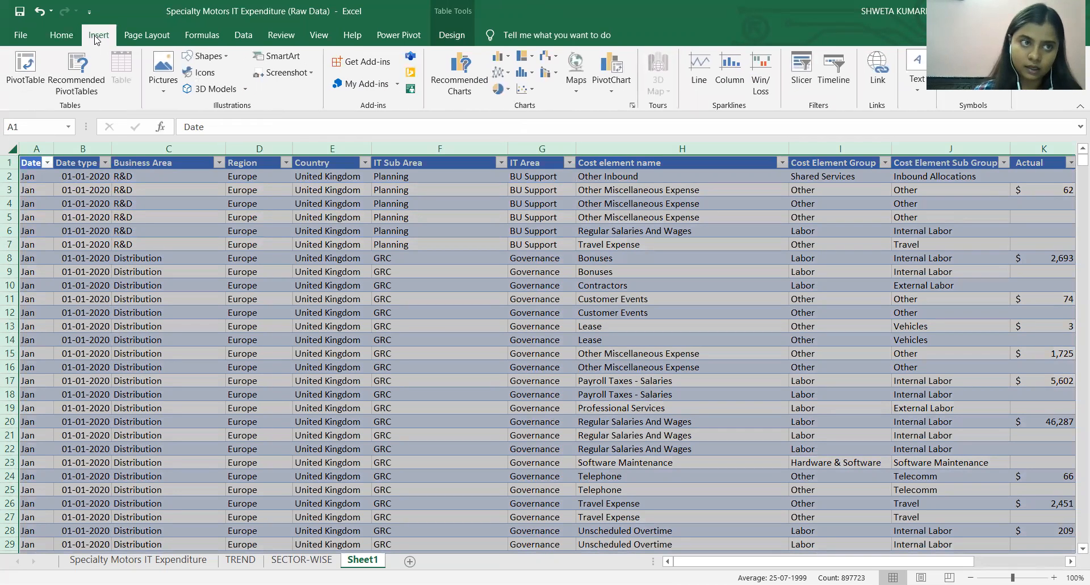
left_click(28, 66)
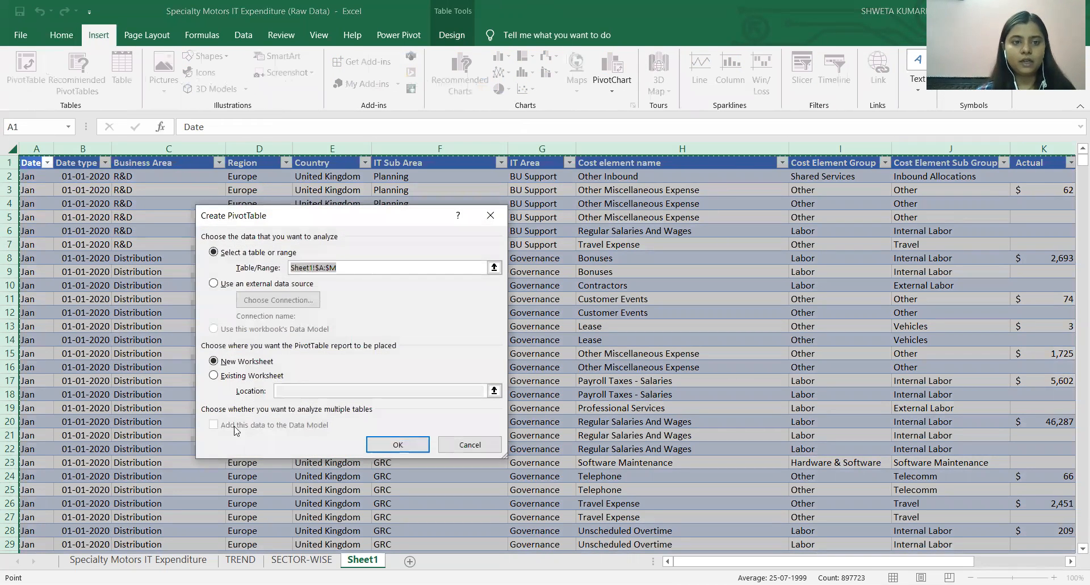
left_click(392, 444)
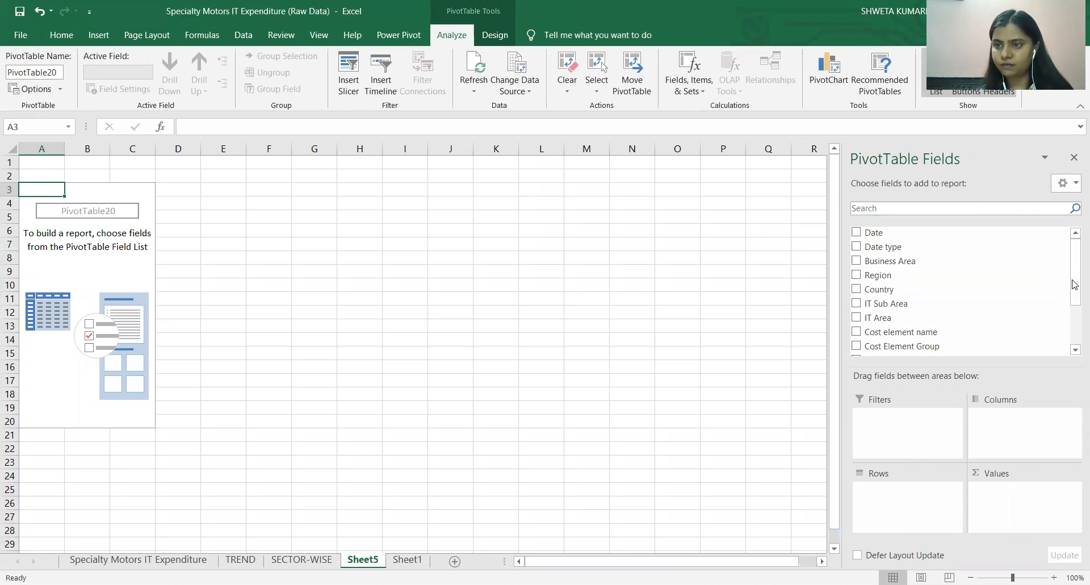
Add the Actual, Forecast and Plan fields to the PivotTable's values as sums.
scroll(1073, 322, "down", 3)
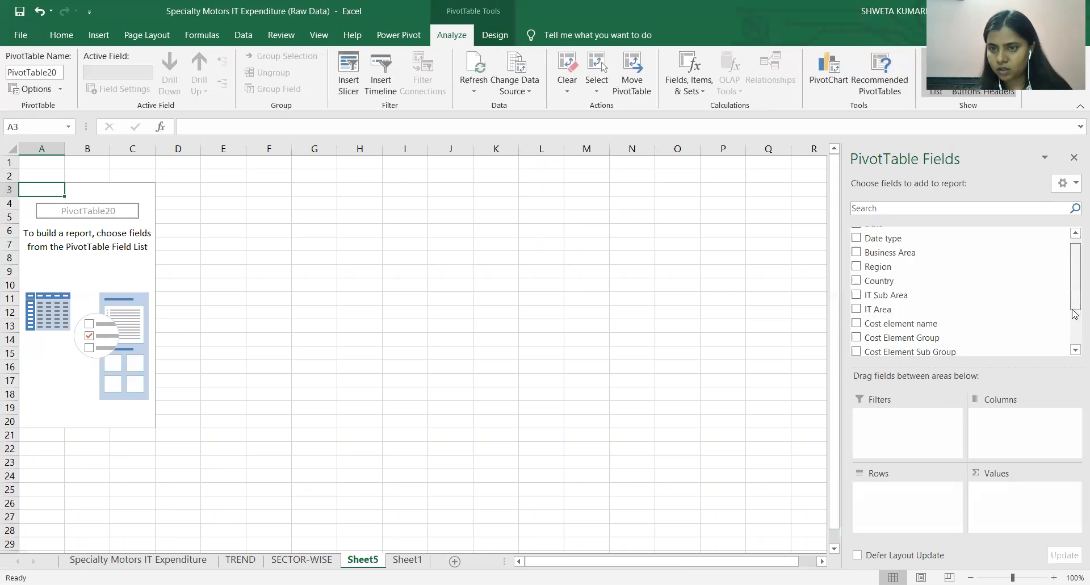
scroll(1073, 322, "up", 1)
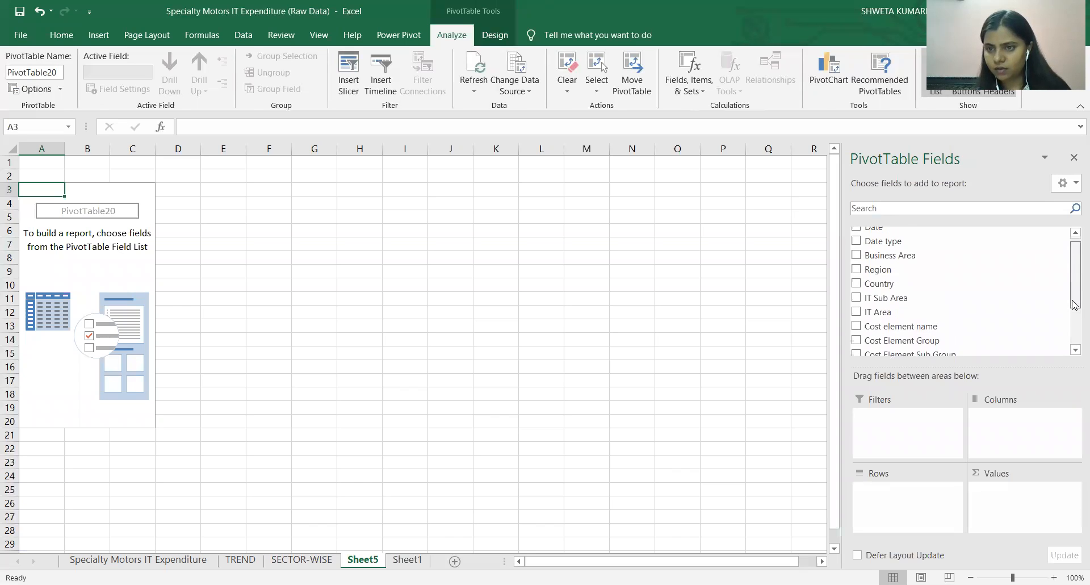
scroll(1073, 319, "down", 2)
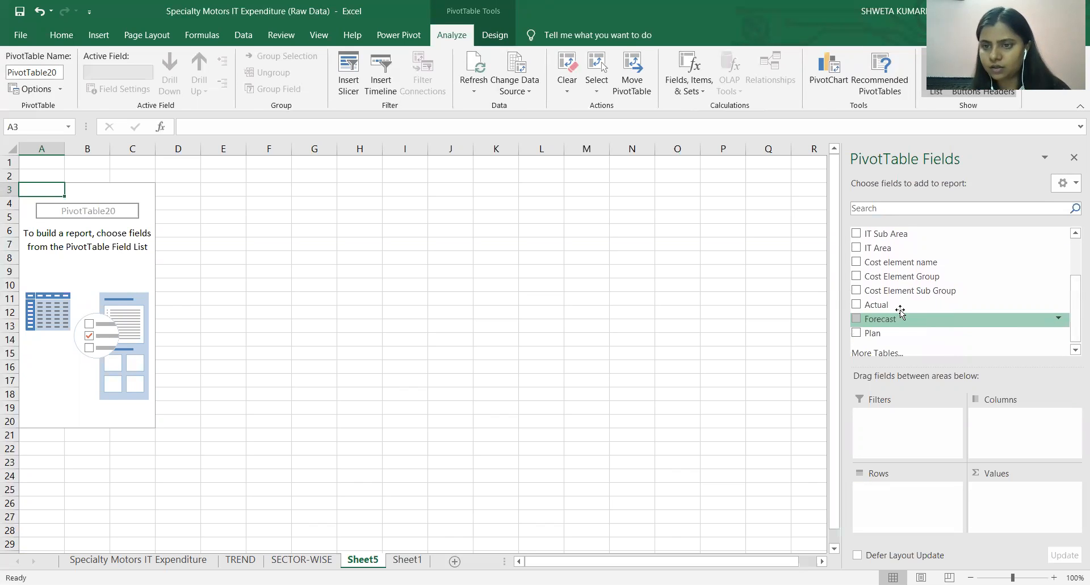
left_click_drag(886, 300, 1013, 499)
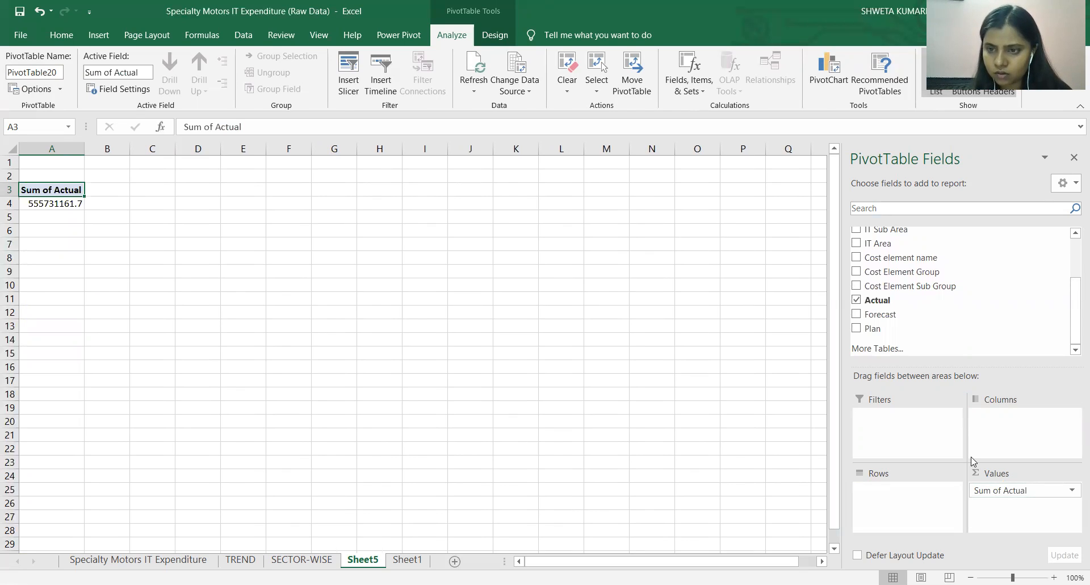
left_click_drag(888, 315, 1002, 507)
left_click_drag(872, 330, 988, 522)
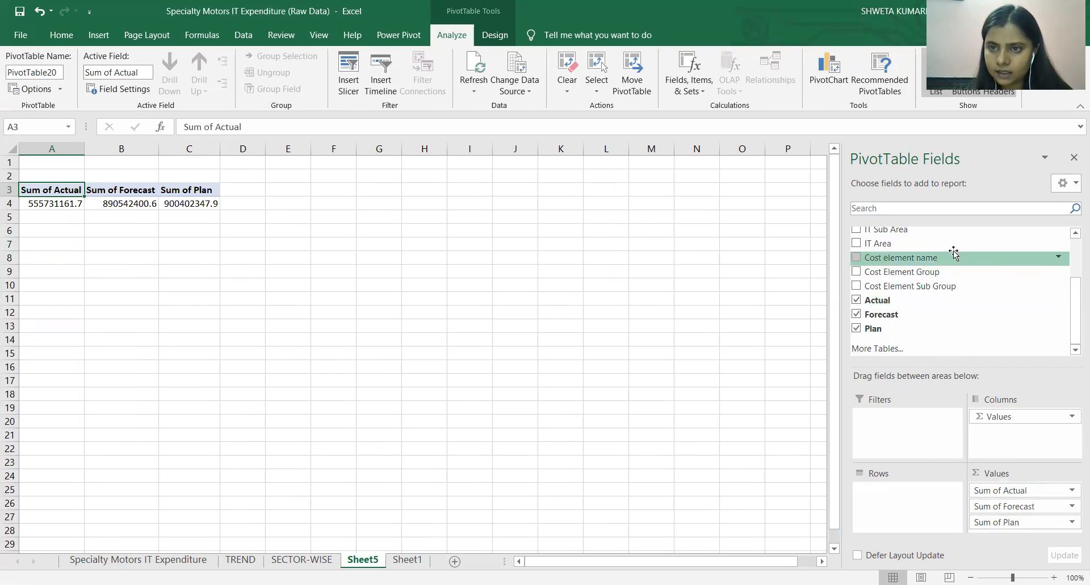
Set IT Area as the PivotTable's only row field and Country as its report filter.
scroll(1065, 287, "up", 2)
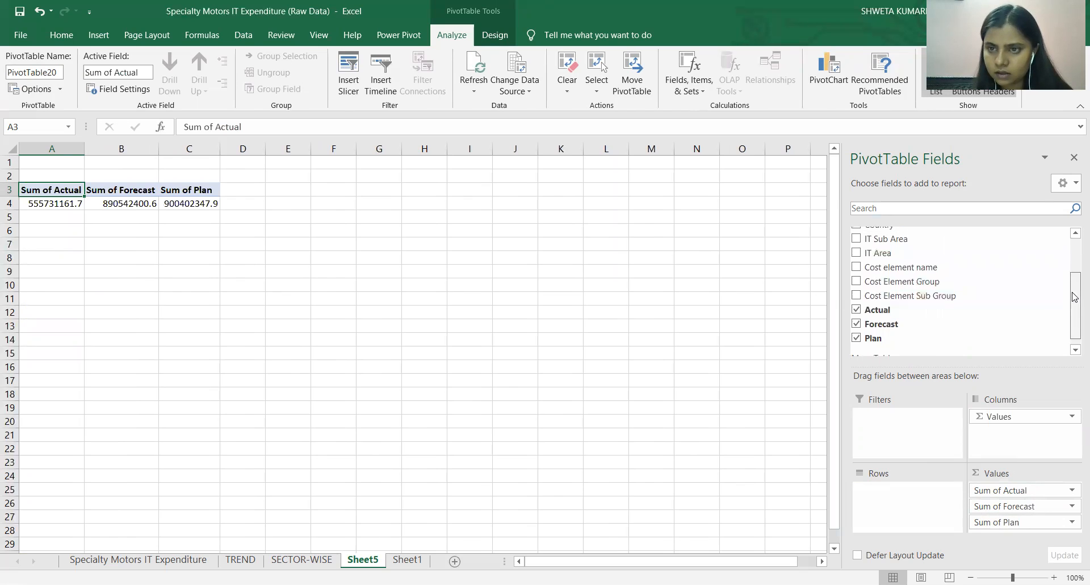
left_click_drag(956, 271, 896, 504)
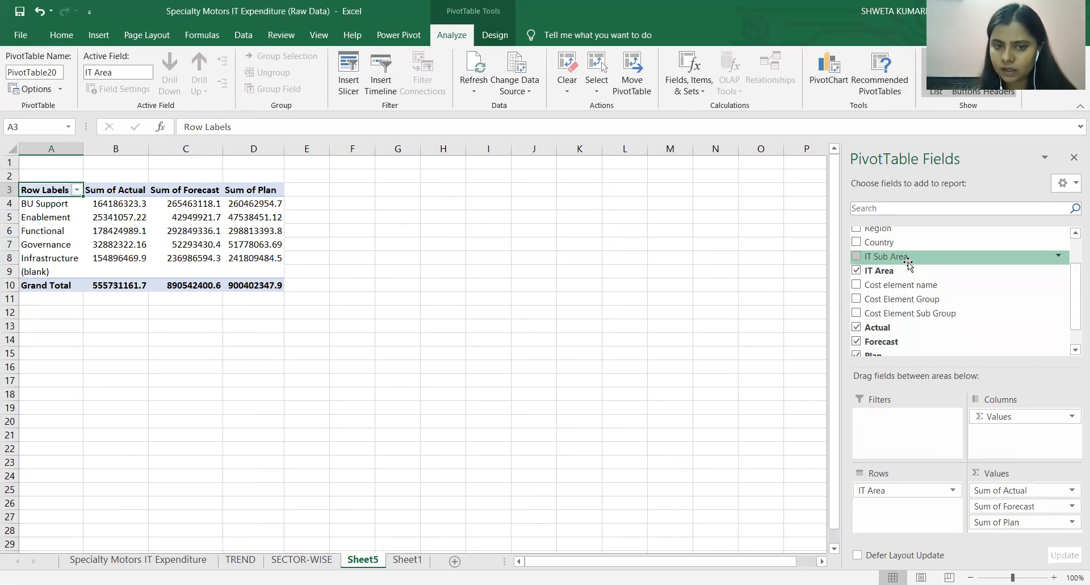
left_click_drag(907, 262, 903, 509)
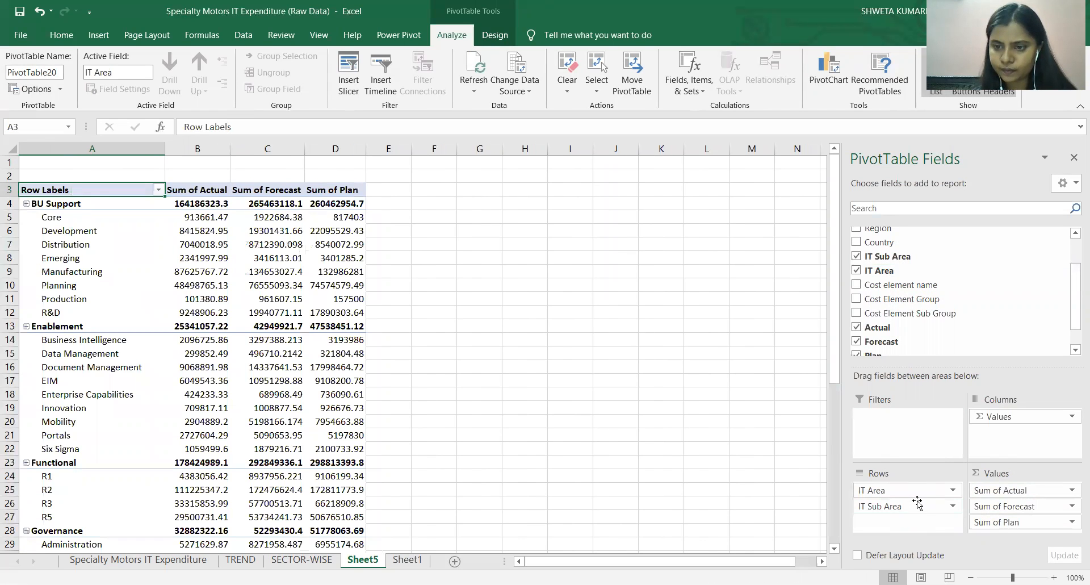
left_click_drag(912, 507, 895, 302)
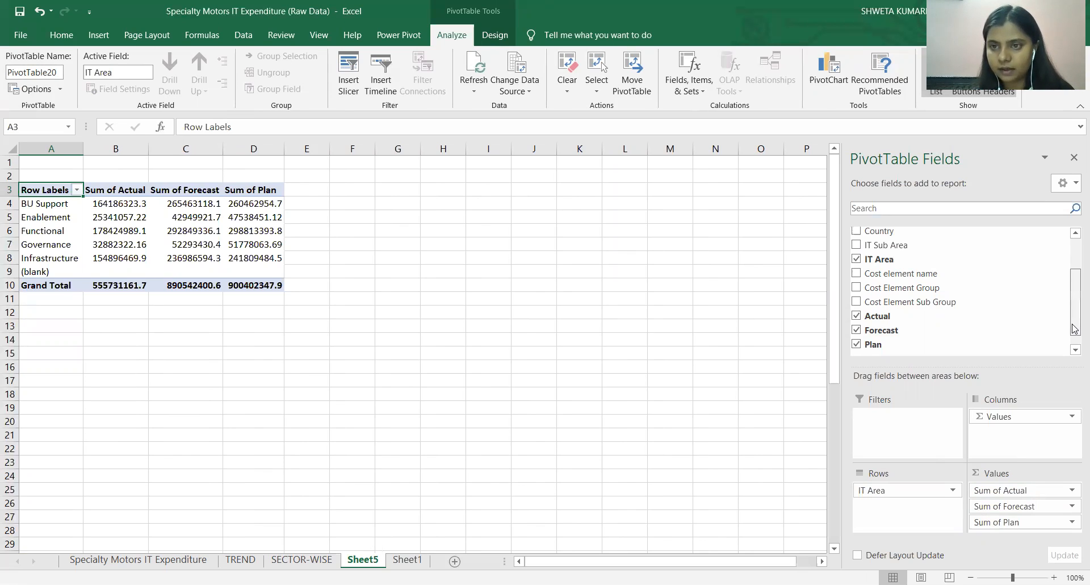
left_click_drag(879, 231, 906, 419)
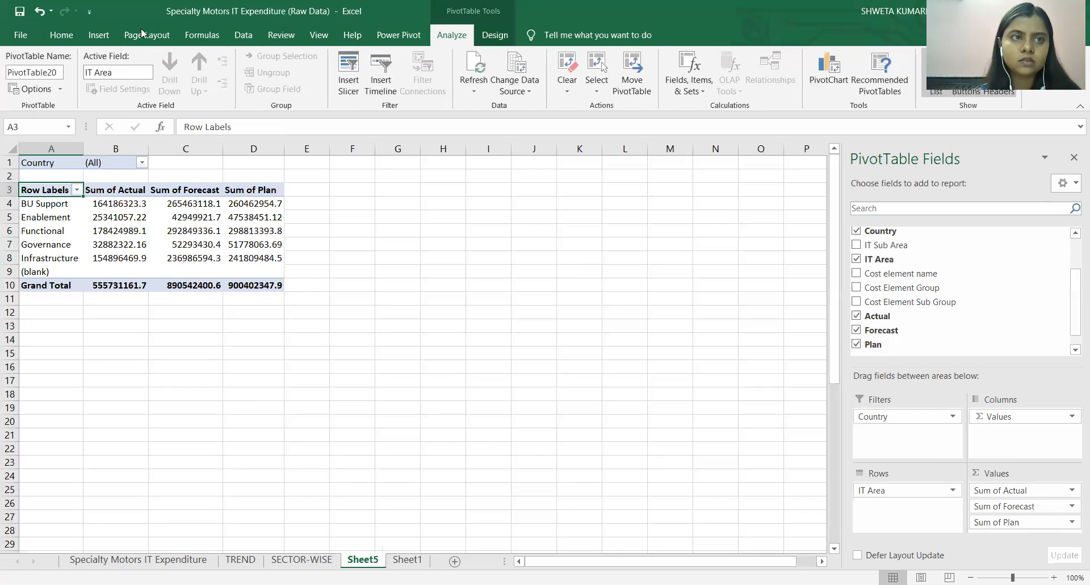
Insert a Pie PivotChart from the IT Area PivotTable and place it beside the table, near the sheet's upper rows.
left_click(98, 35)
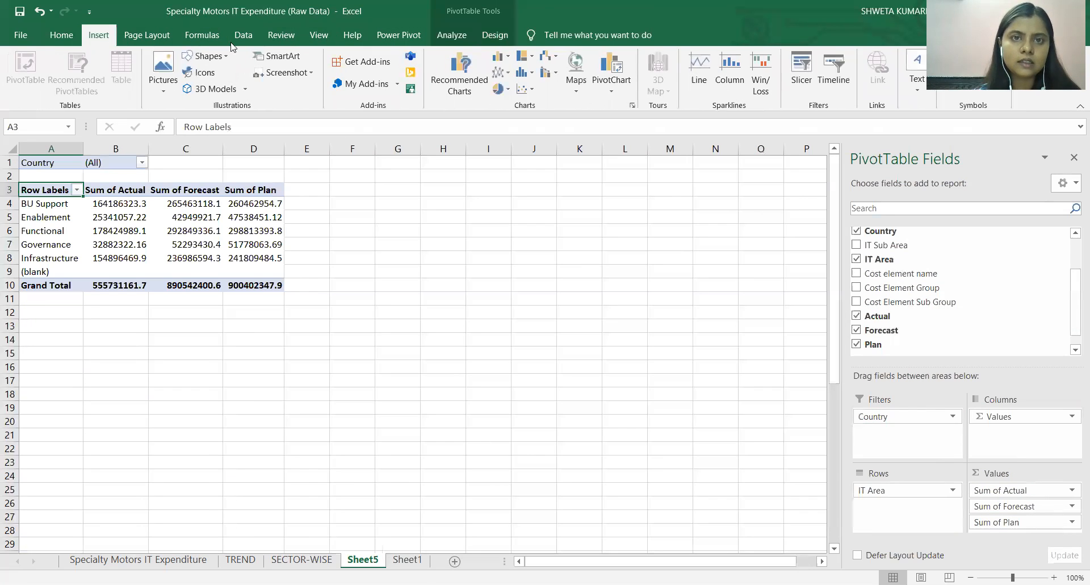
left_click(468, 68)
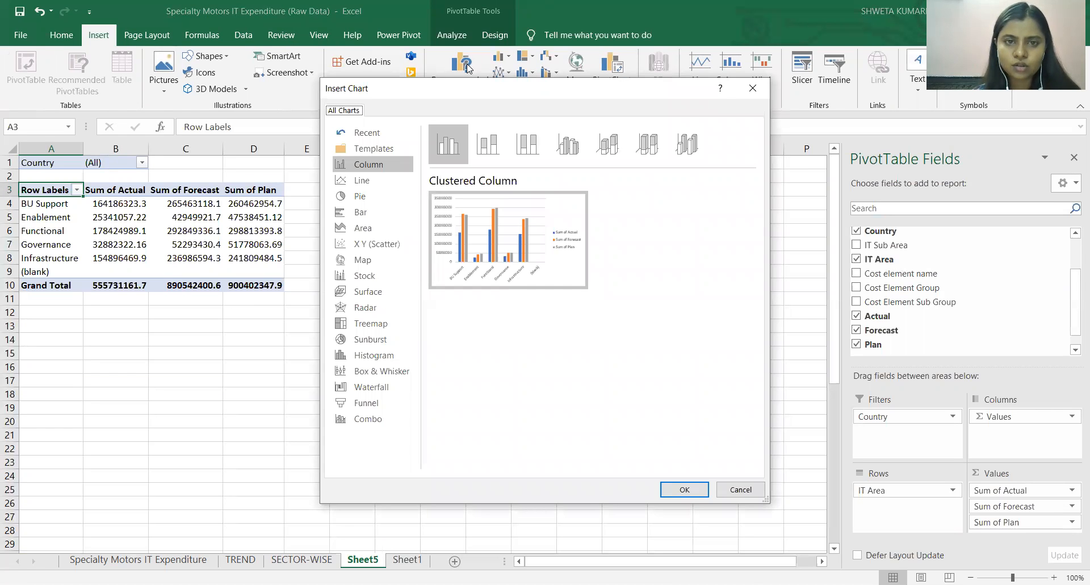
mouse_move(533, 250)
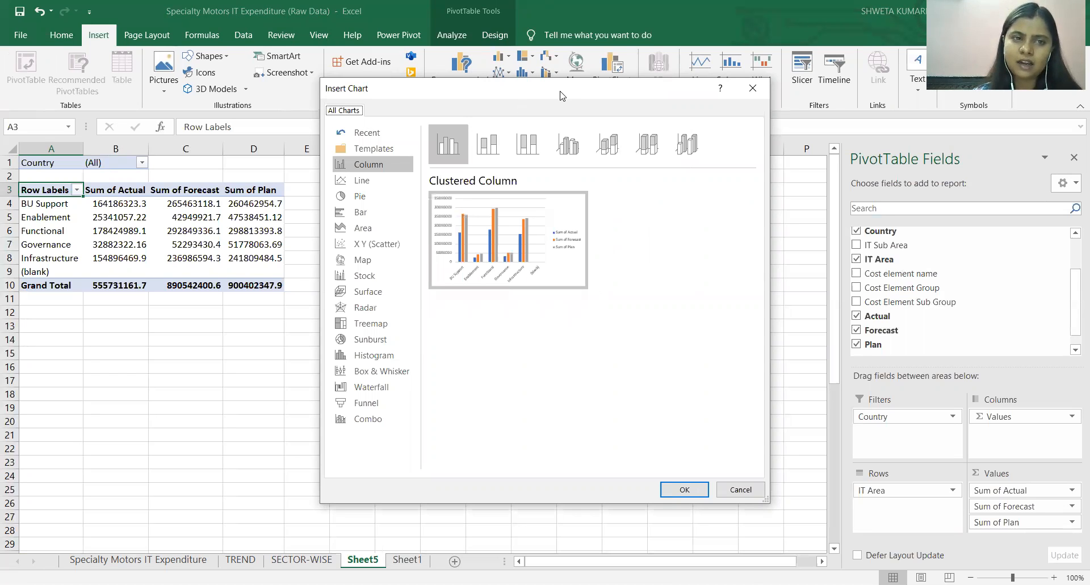
left_click_drag(561, 96, 354, 97)
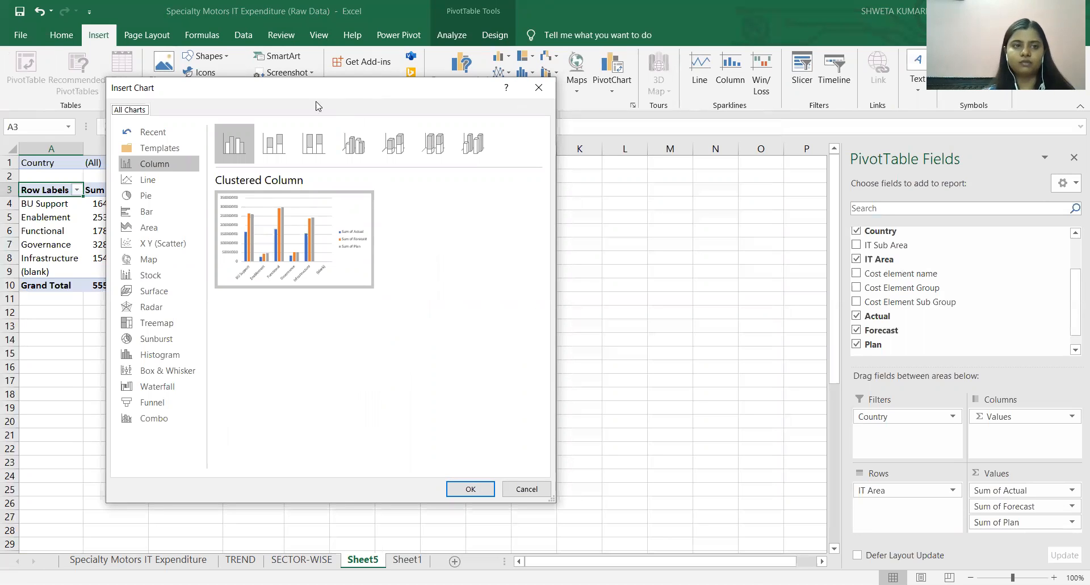
left_click(158, 194)
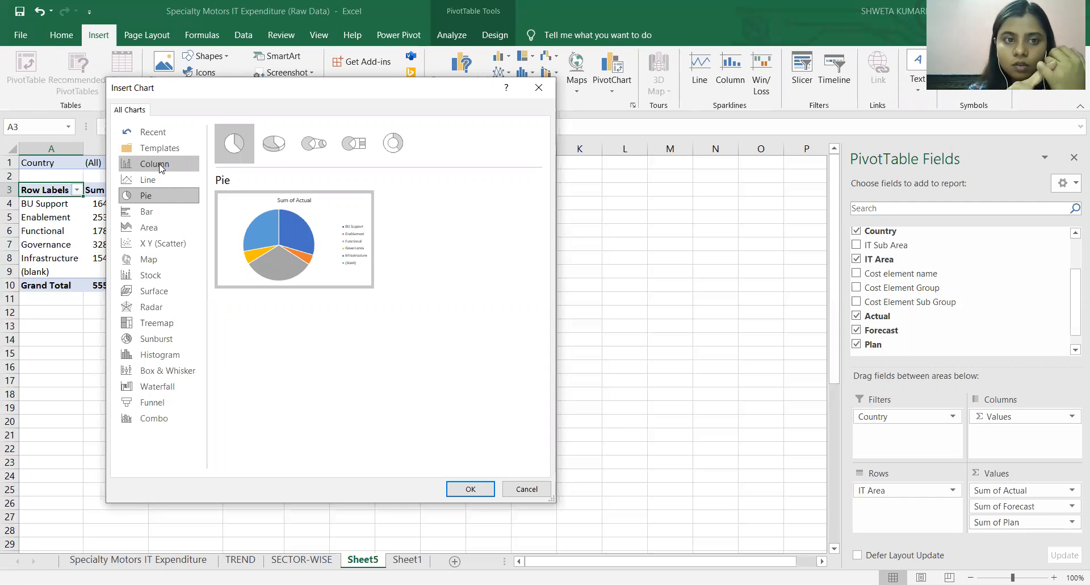
mouse_move(282, 254)
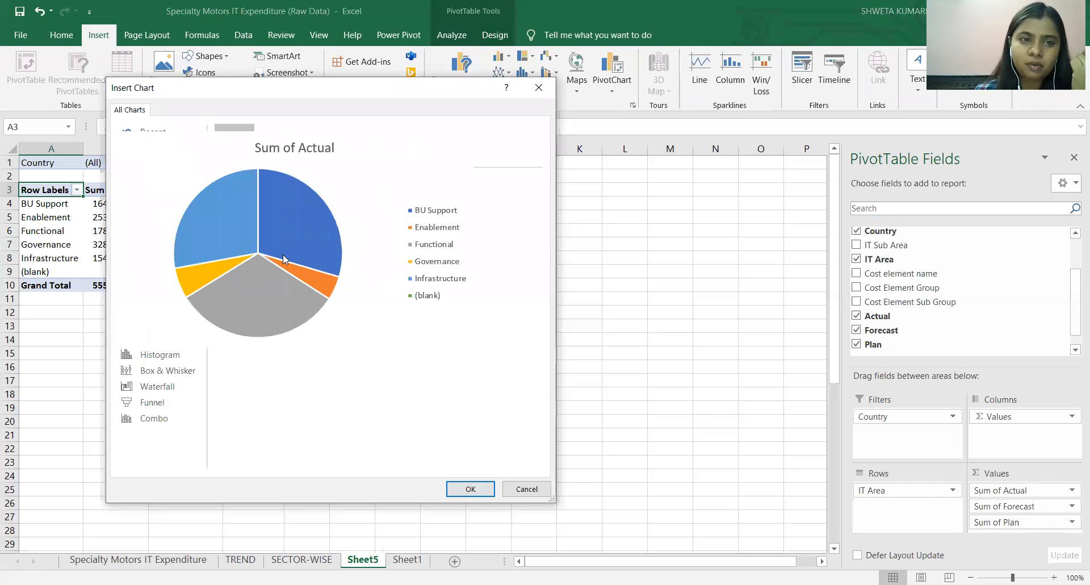
double_click(288, 251)
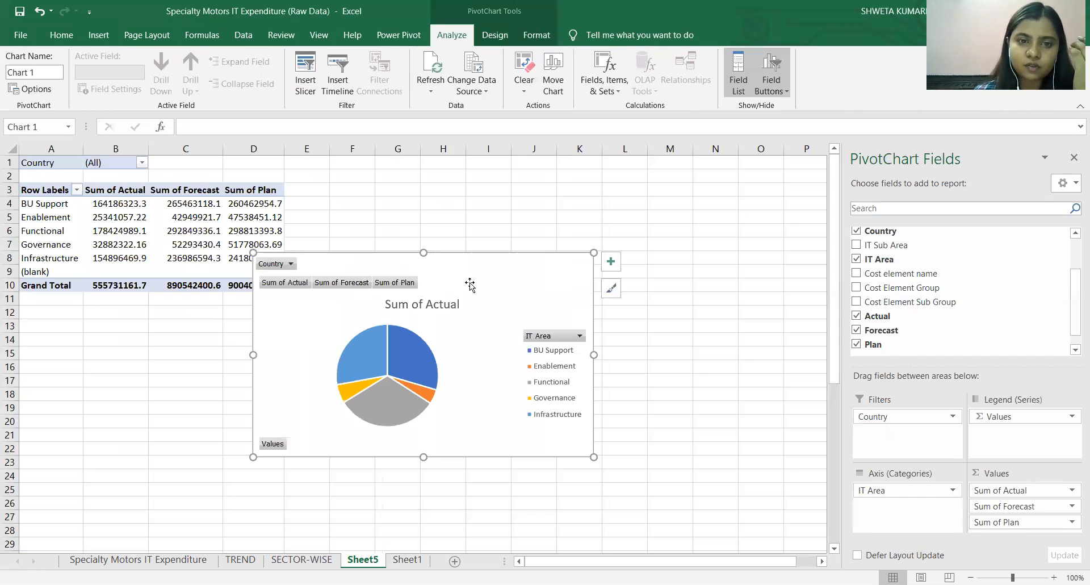
left_click_drag(527, 232, 560, 183)
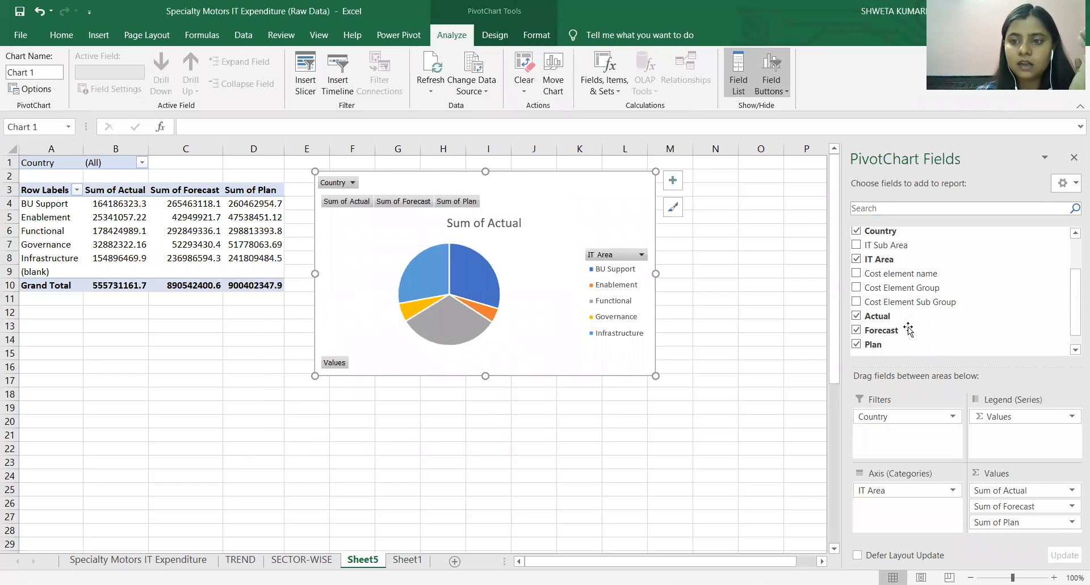
Remove Sum of Forecast and Sum of Plan from the pie chart's values so only Sum of Actual is plotted.
left_click_drag(1003, 506, 763, 459)
left_click_drag(1051, 510, 744, 456)
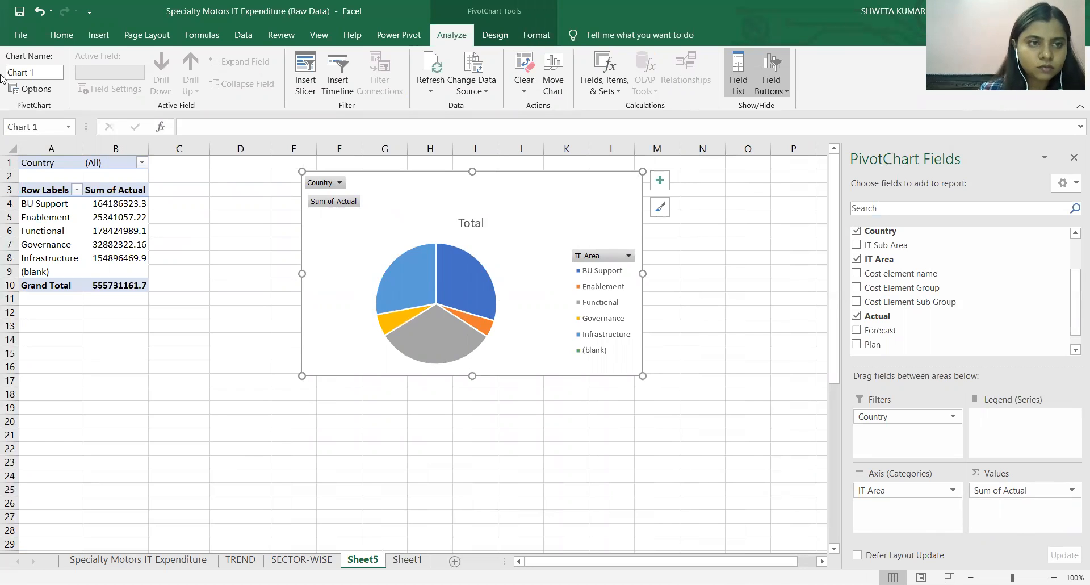
left_click(113, 189)
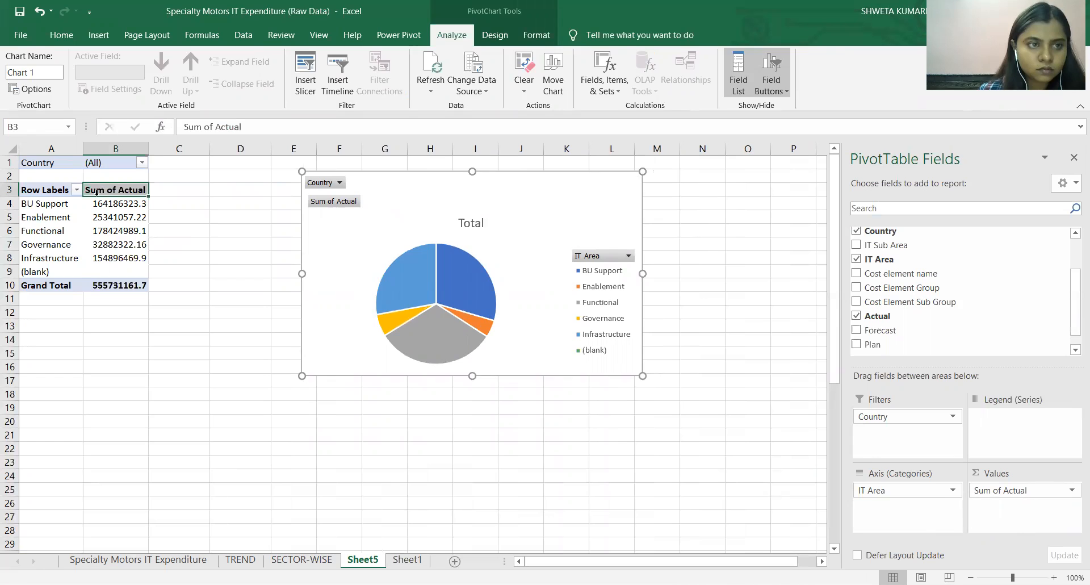
left_click(50, 190)
left_click(70, 170)
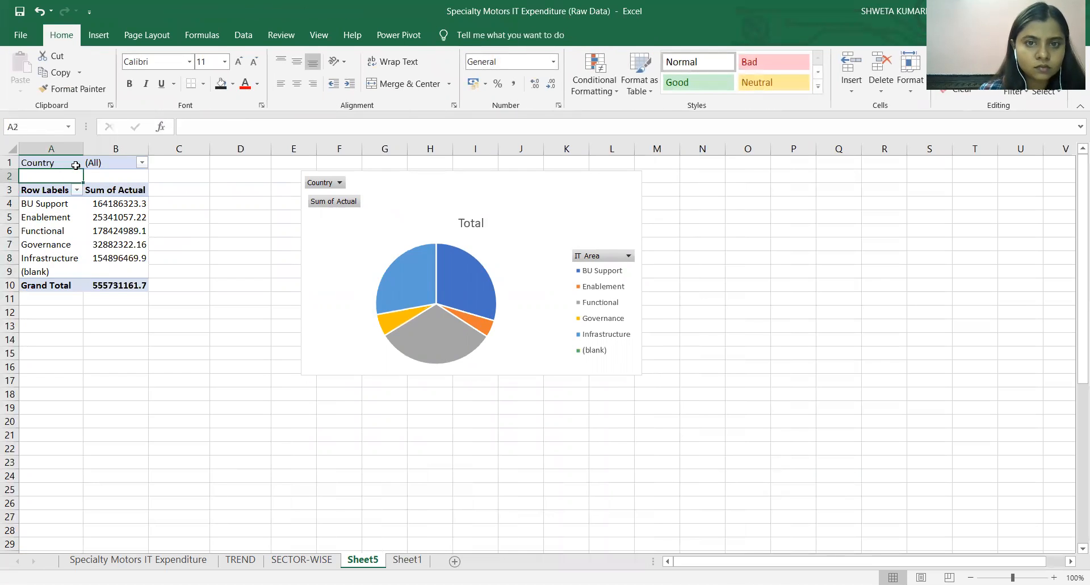
Make the pie chart slightly narrower and apply the dark grey gradient chart style.
left_click(402, 205)
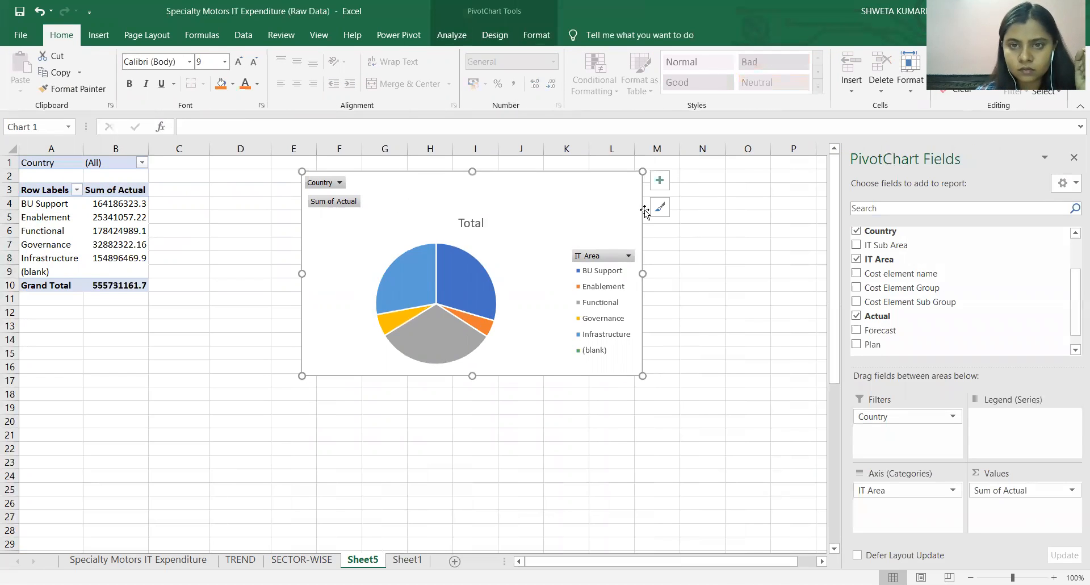
left_click_drag(642, 171, 610, 175)
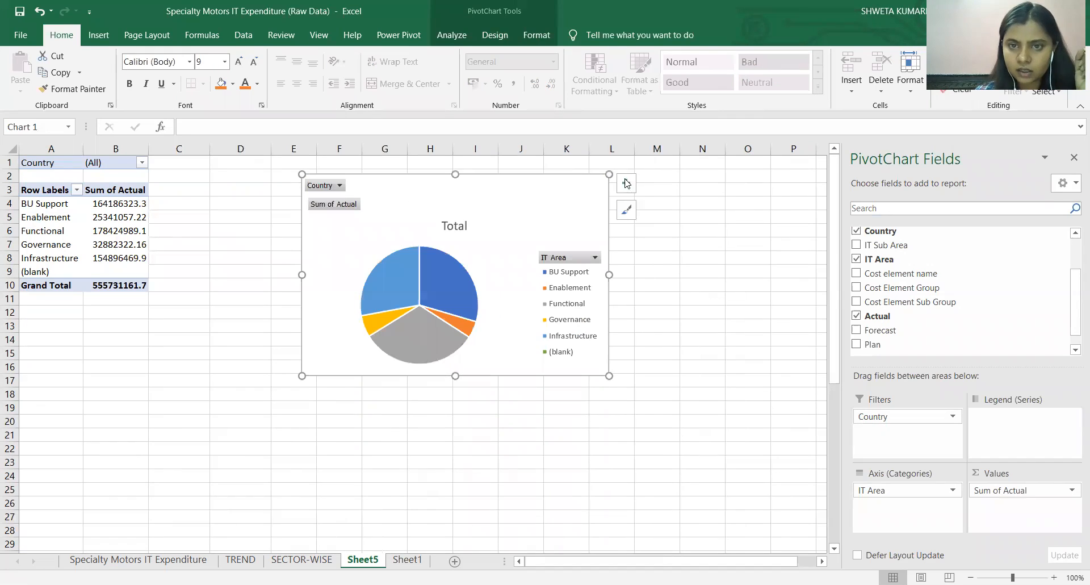
left_click(625, 214)
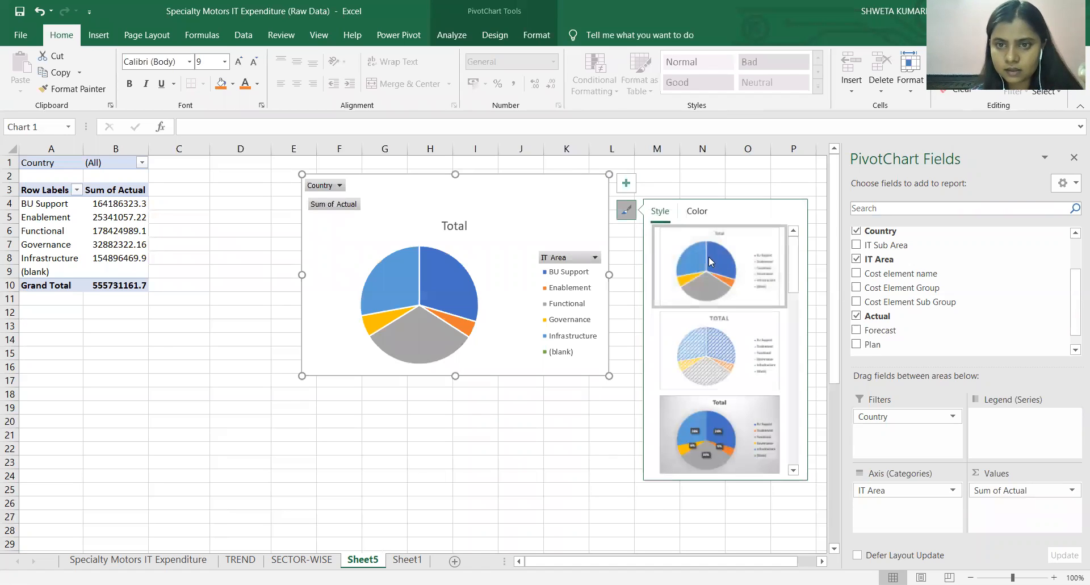
mouse_move(793, 274)
left_mouse_down()
mouse_move(806, 443)
mouse_move(770, 272)
left_mouse_up()
left_click(755, 351)
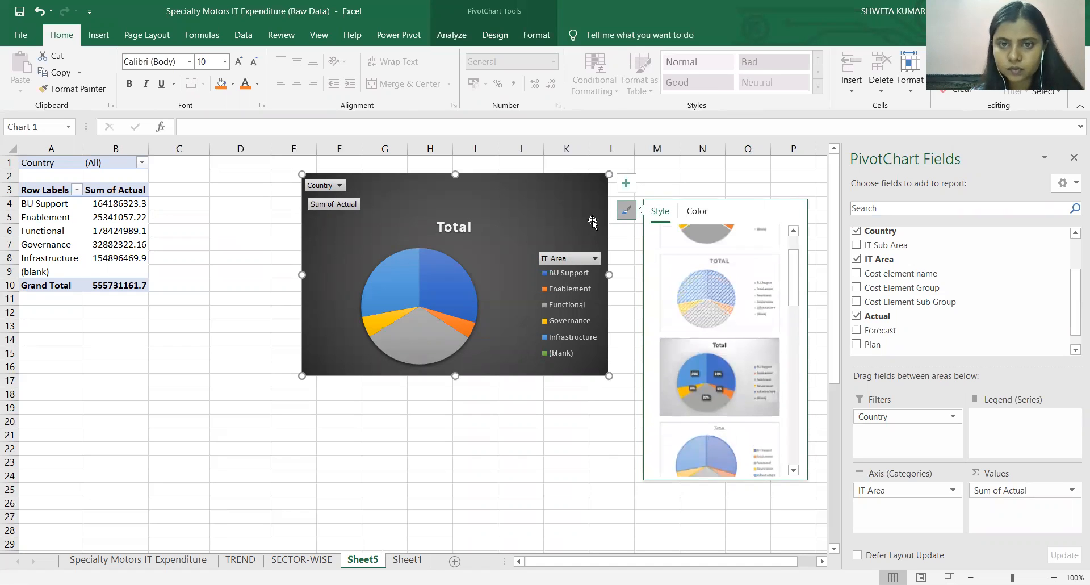
Move the pie chart slightly upward and hide its value field buttons.
left_click(627, 183)
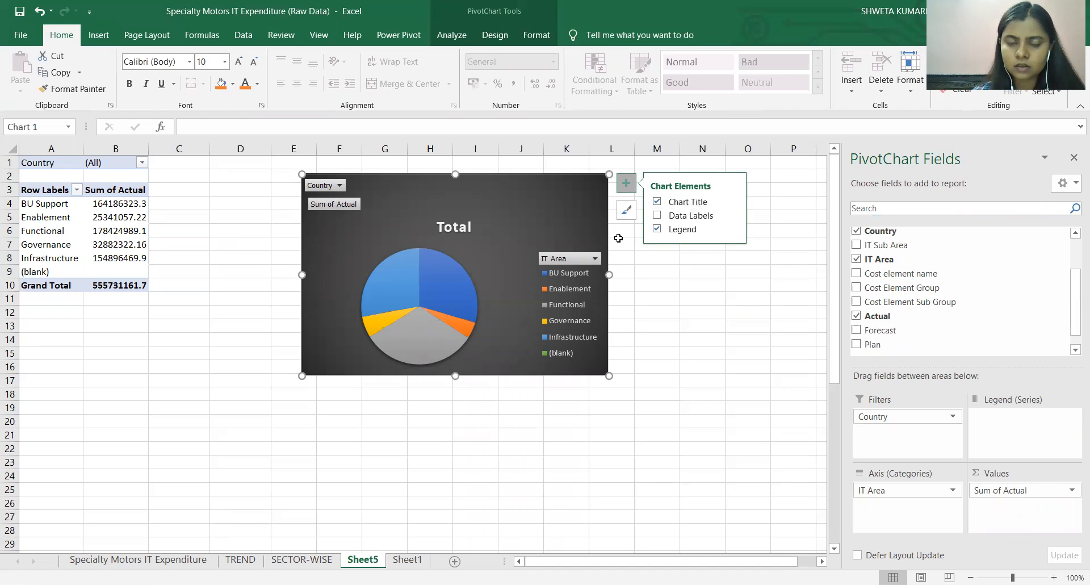
left_click_drag(570, 260, 557, 231)
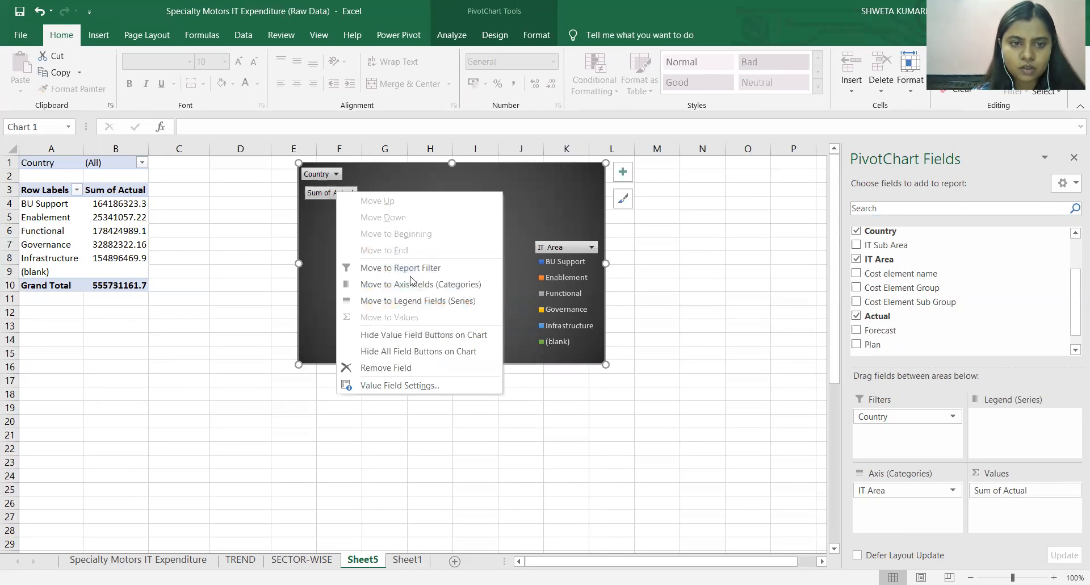
left_click(400, 335)
mouse_move(375, 279)
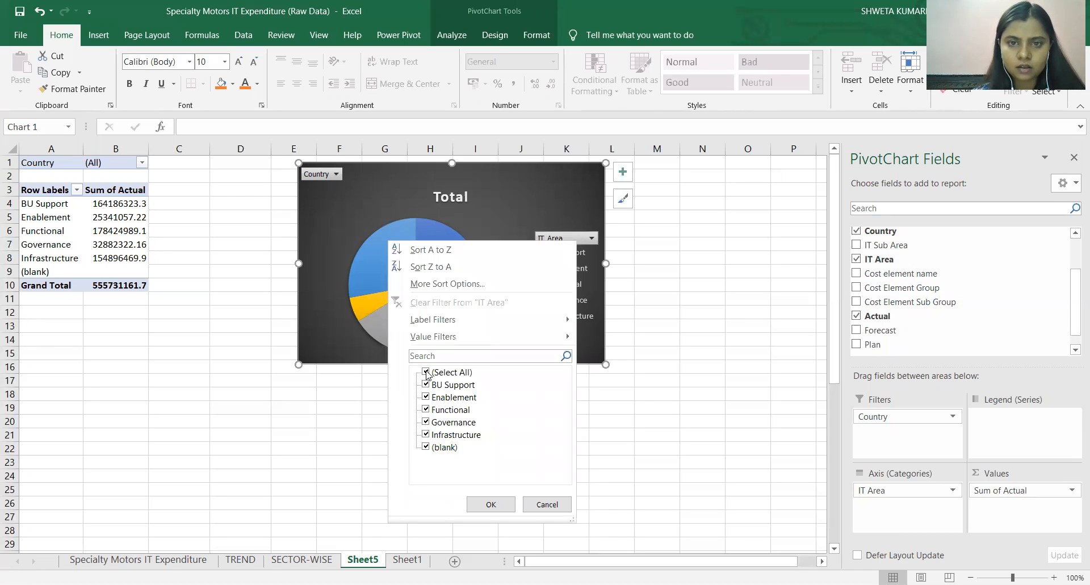
left_click(426, 385)
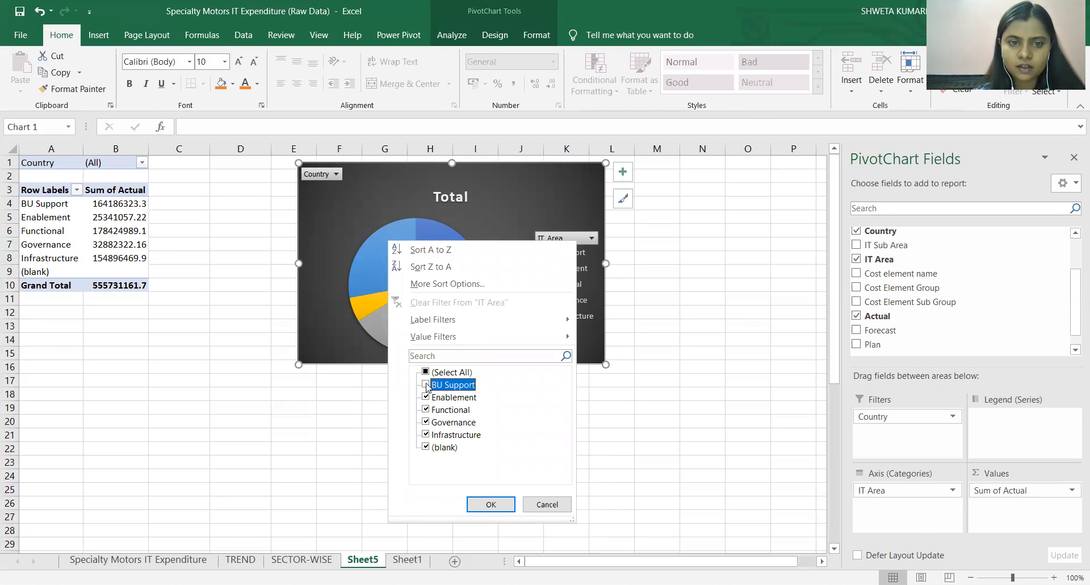
left_click(426, 372)
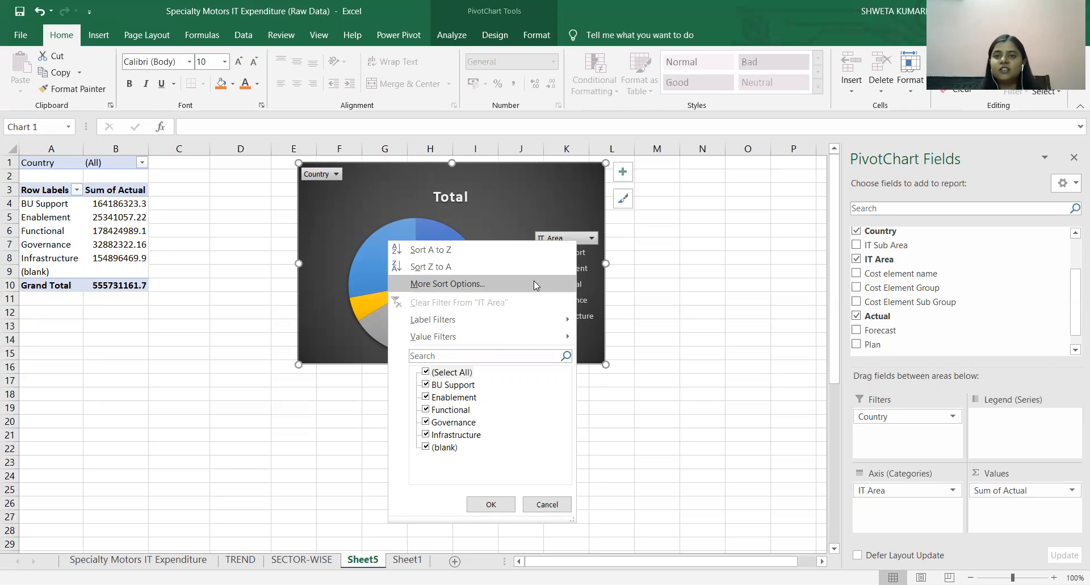
left_click(507, 509)
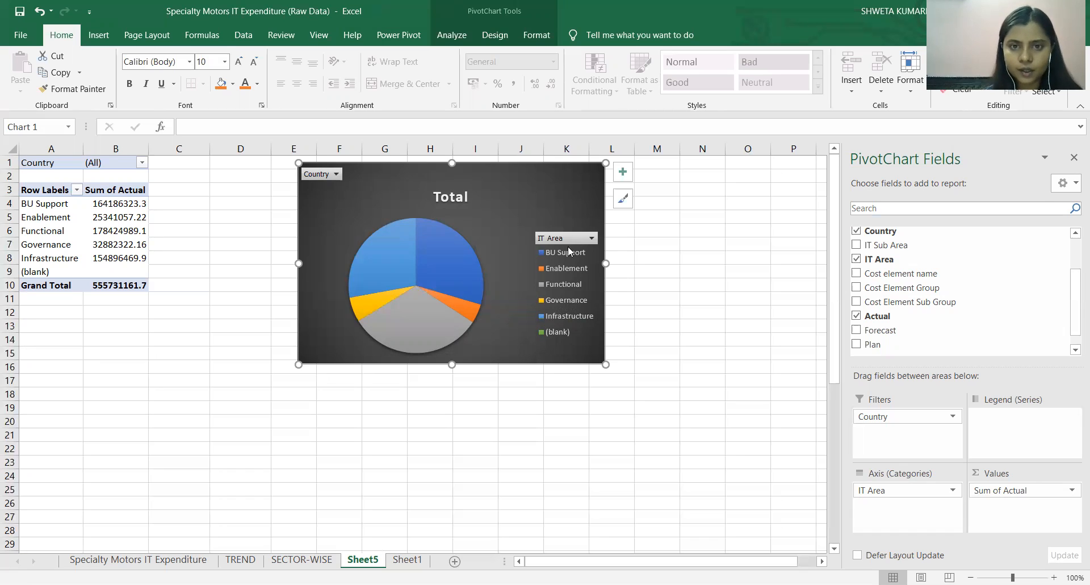
Change the pie chart's title to "ACTUAL EXPENSES IN IT AREA".
left_click(470, 199)
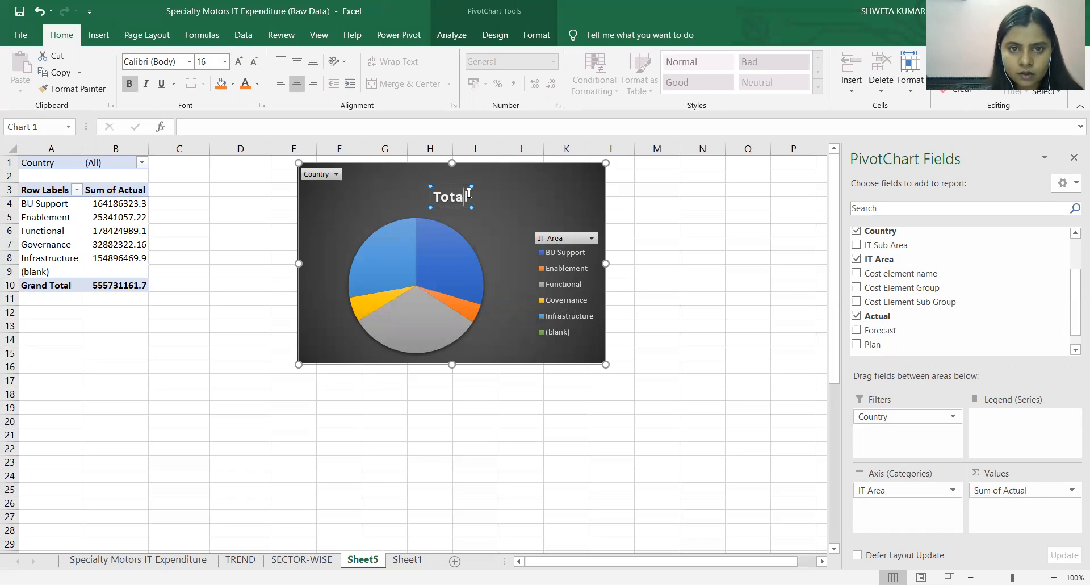
double_click(438, 191)
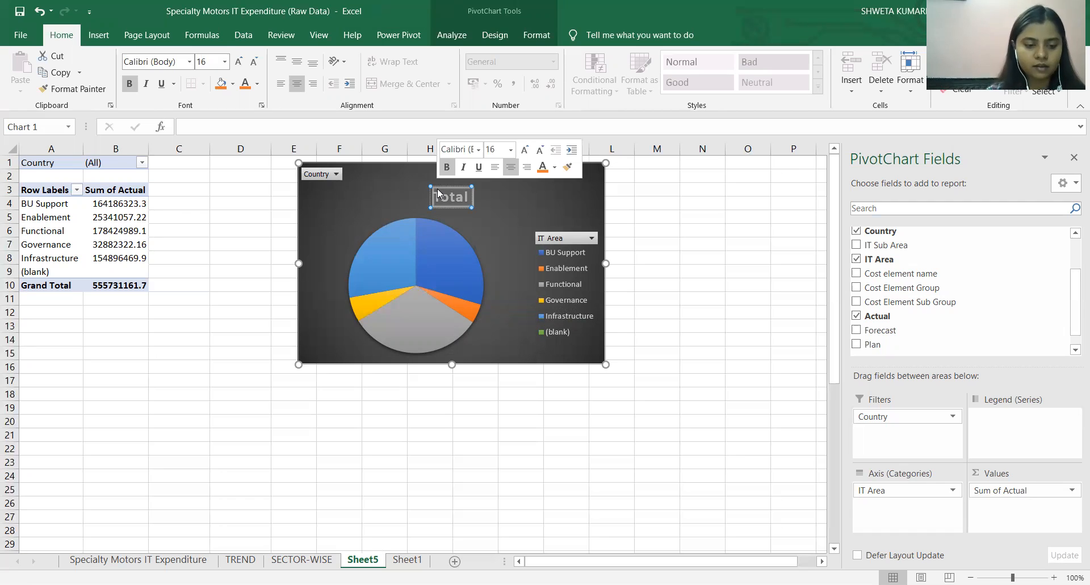
type("A")
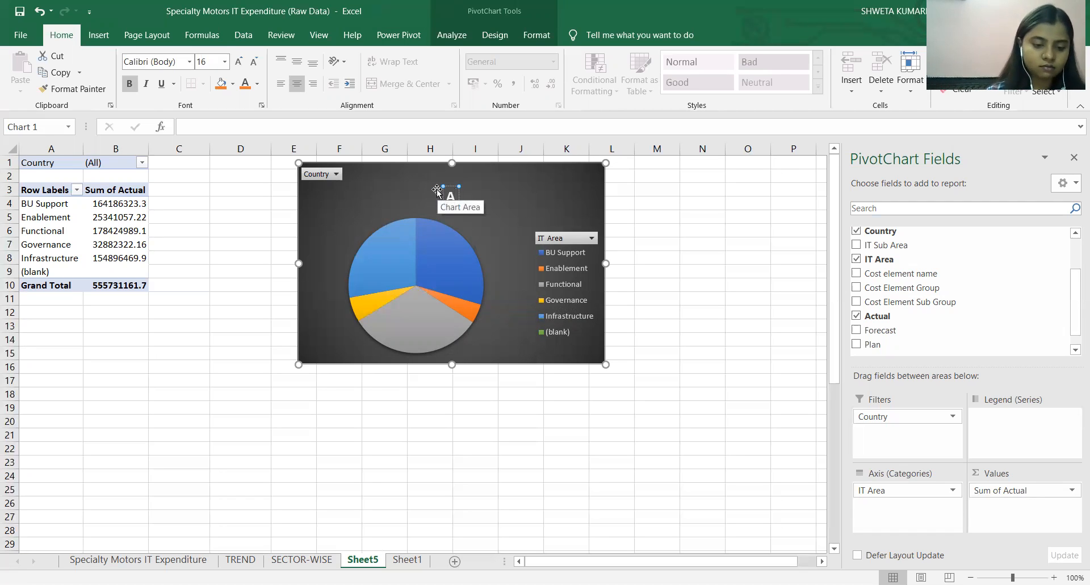
type("CTUAL")
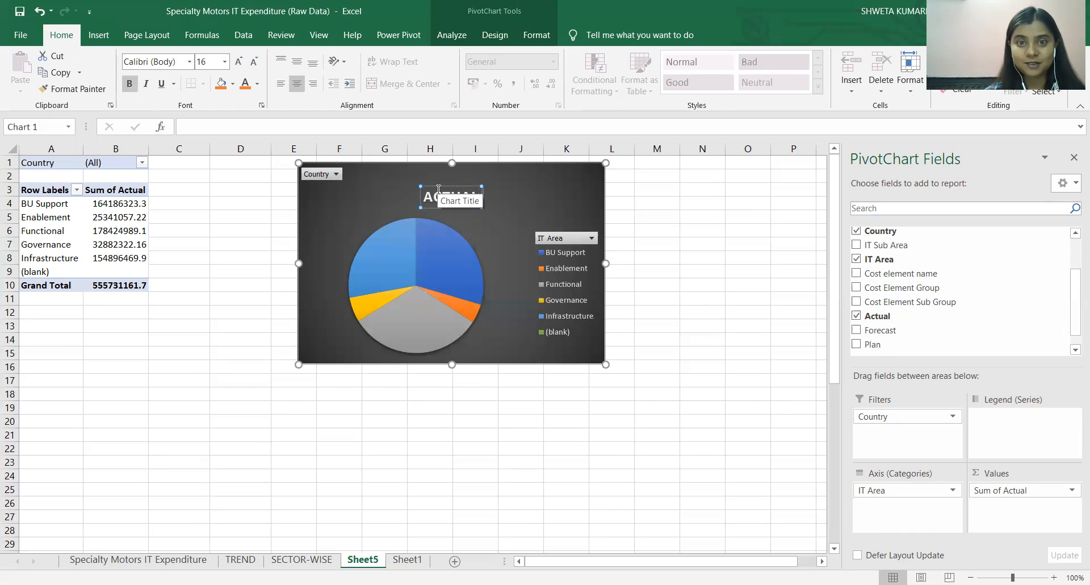
type(" EX")
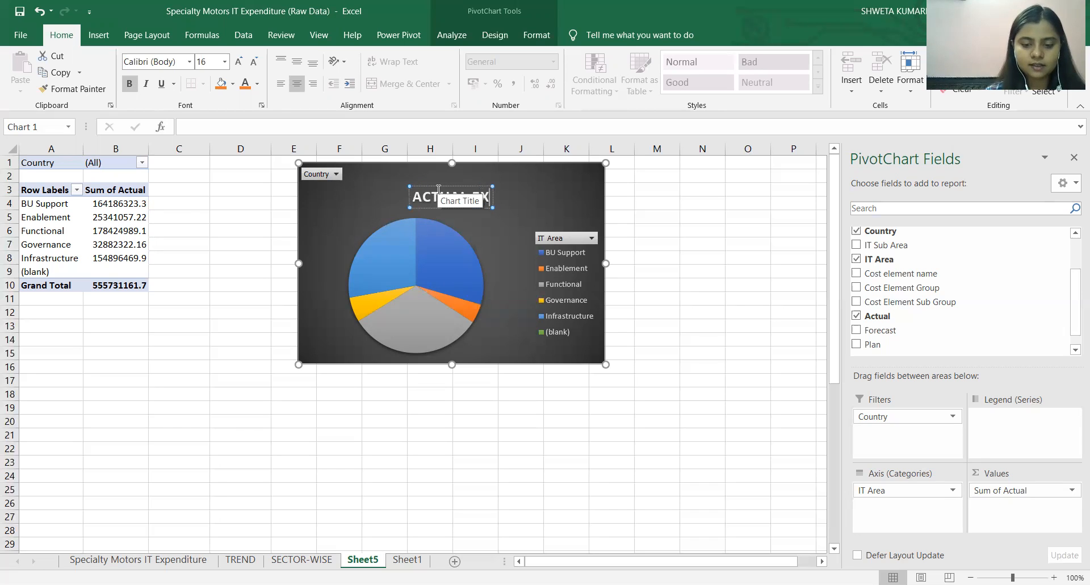
type("PENSES IN")
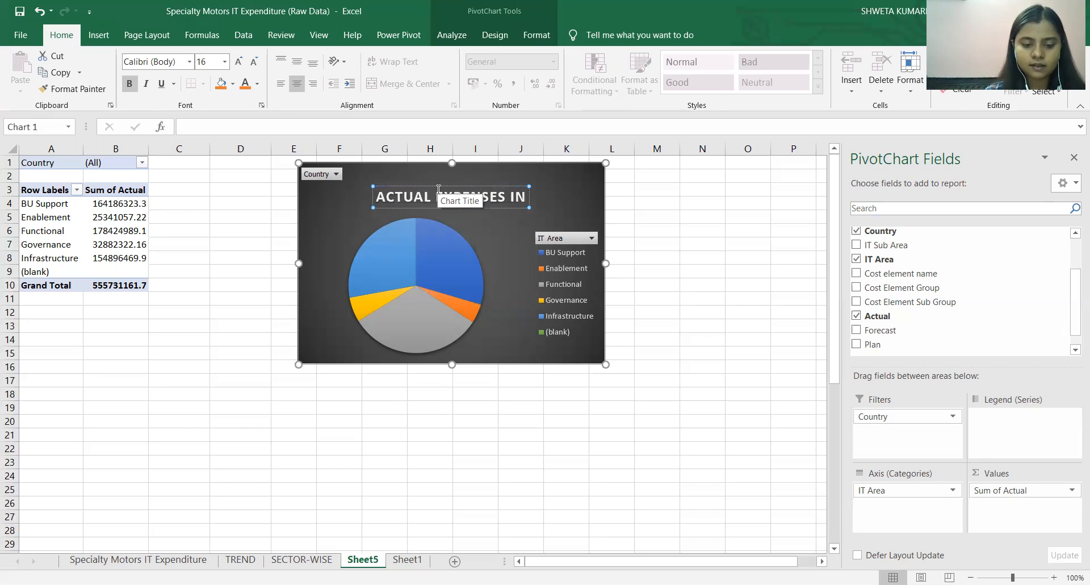
type(" IT AREA")
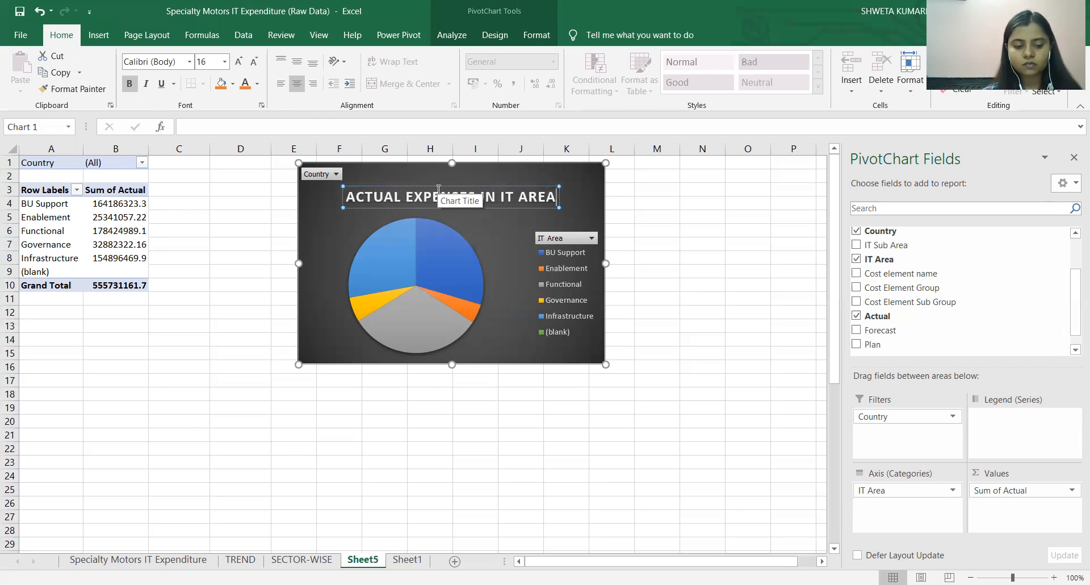
Format the whole pie chart title in the Cambria font at size 11.
key("ctrl+a")
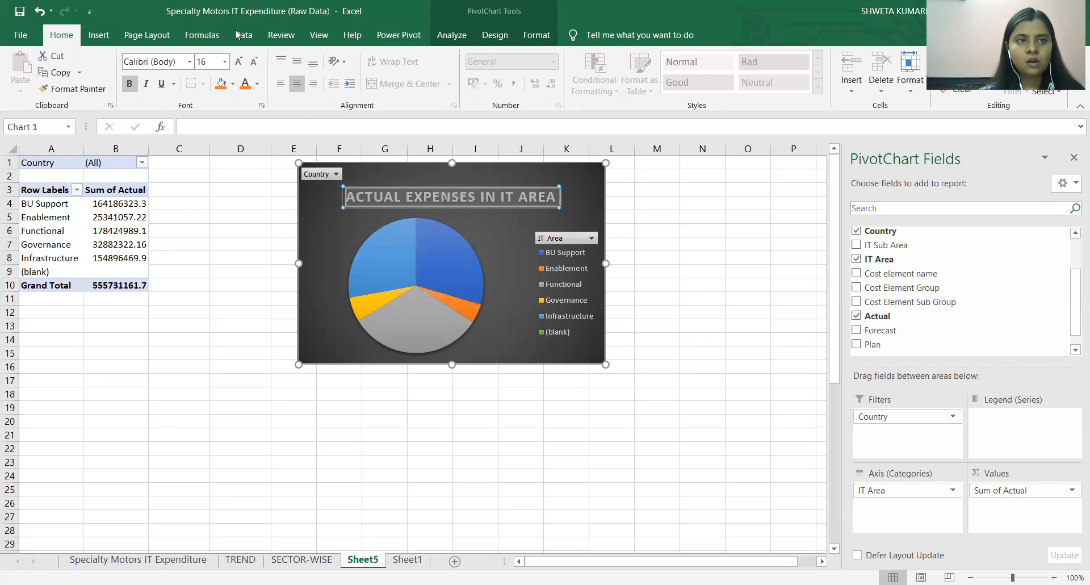
left_click(171, 60)
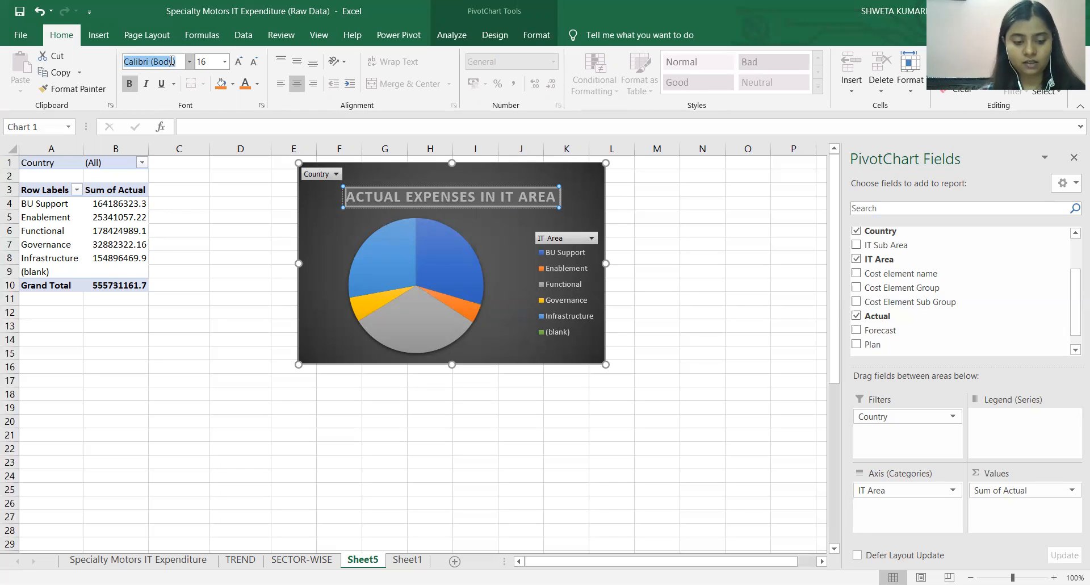
type("Cambria")
key("Return")
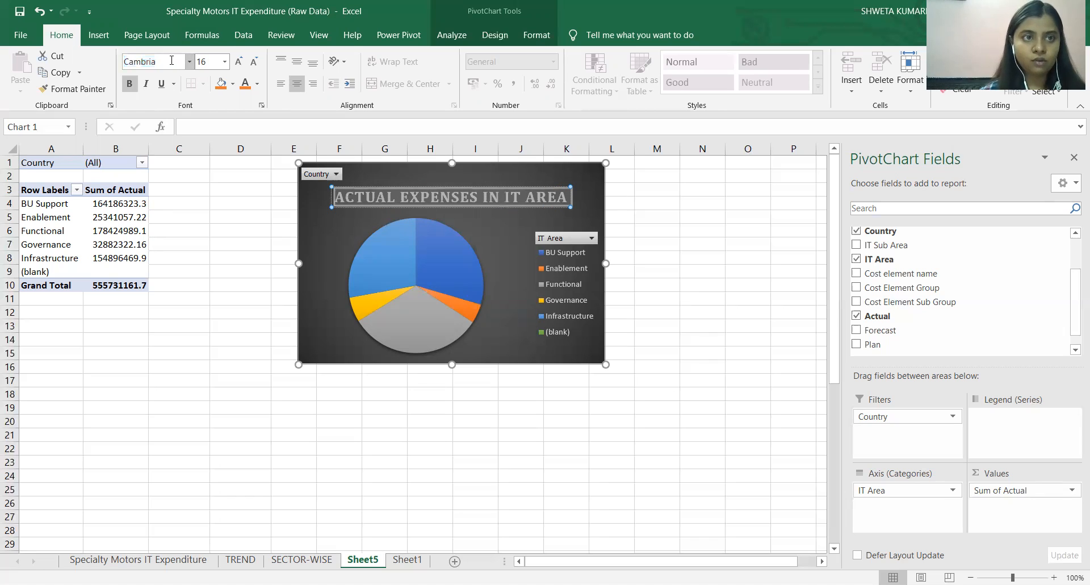
left_click(208, 62)
left_click(199, 61)
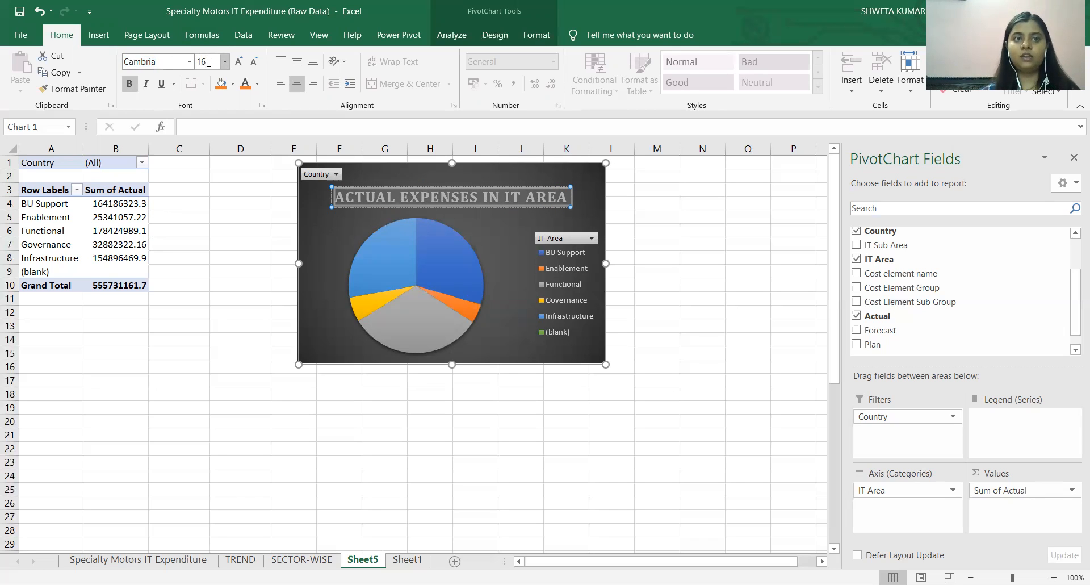
left_click_drag(199, 61, 219, 61)
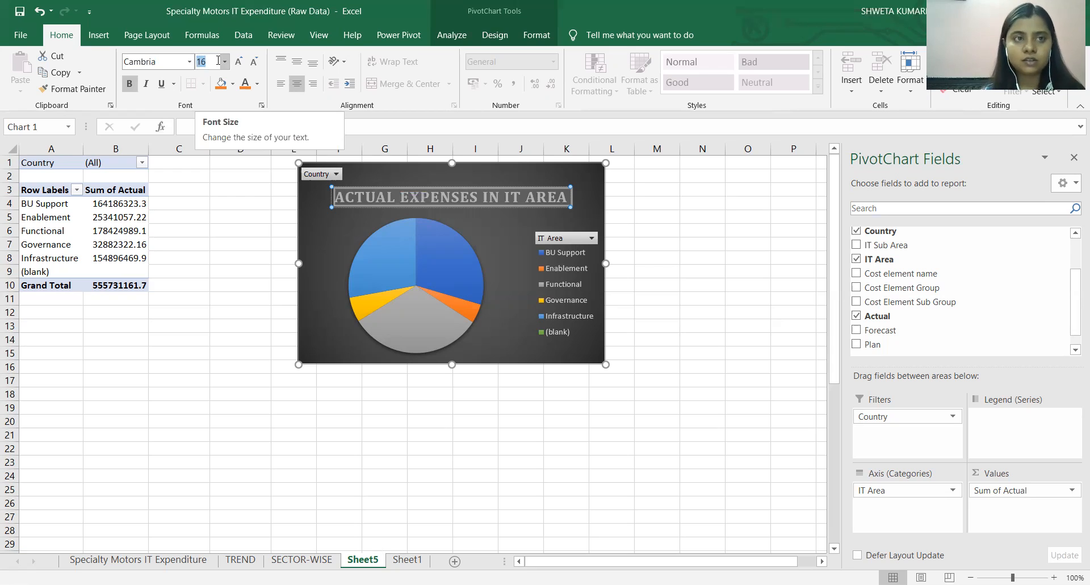
type("11")
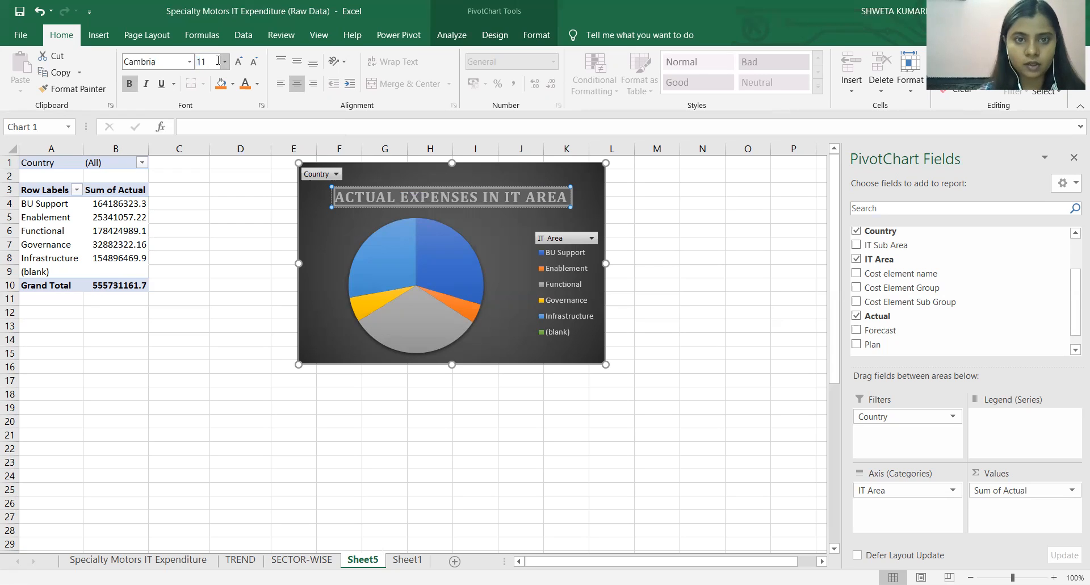
key("Return")
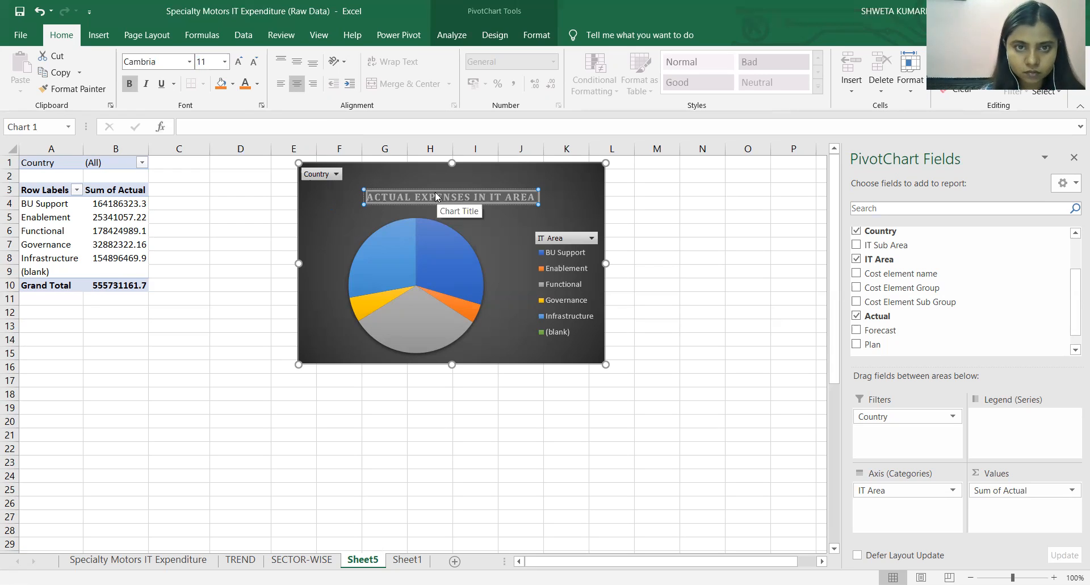
Move the pie chart's title up close to the chart's upper edge and deselect the chart.
left_click_drag(431, 191, 424, 173)
left_click(410, 242)
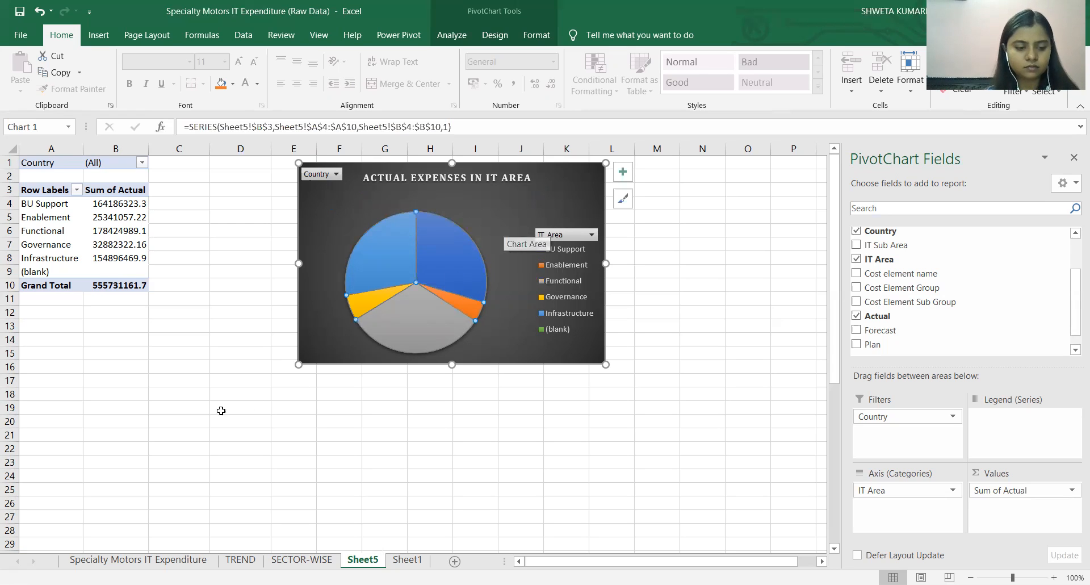
left_click(175, 431)
left_click(196, 311)
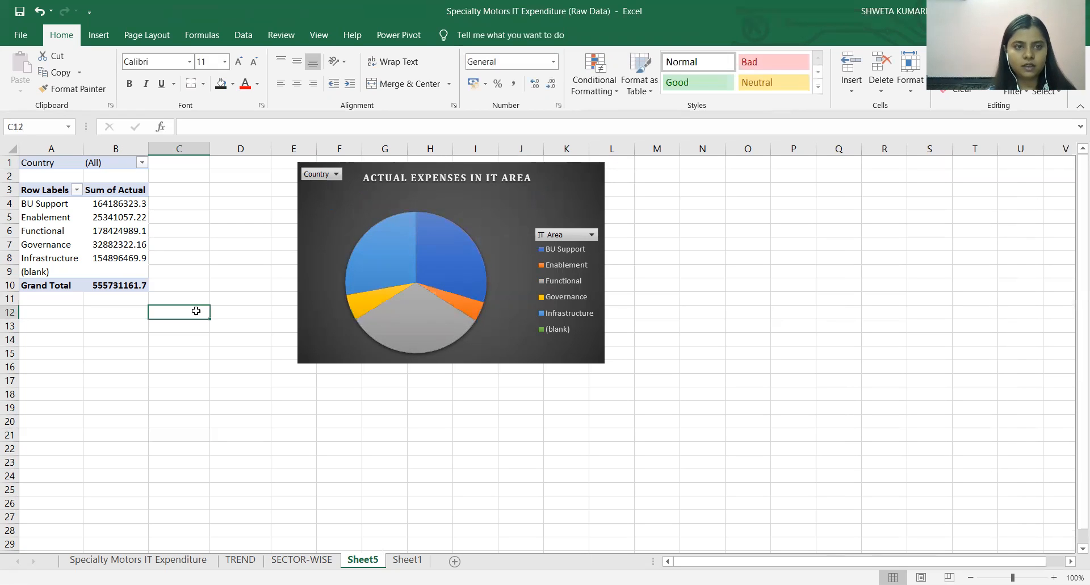
Review the workbook's sheets and examine the Region and Country columns of the data table on Sheet1.
left_click(193, 560)
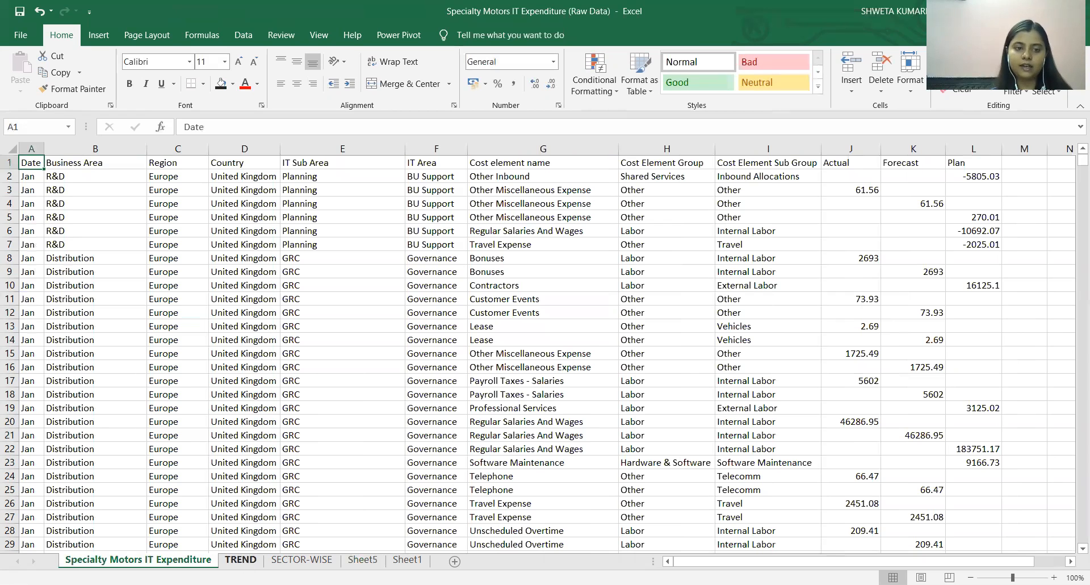
left_click(240, 559)
left_click(328, 561)
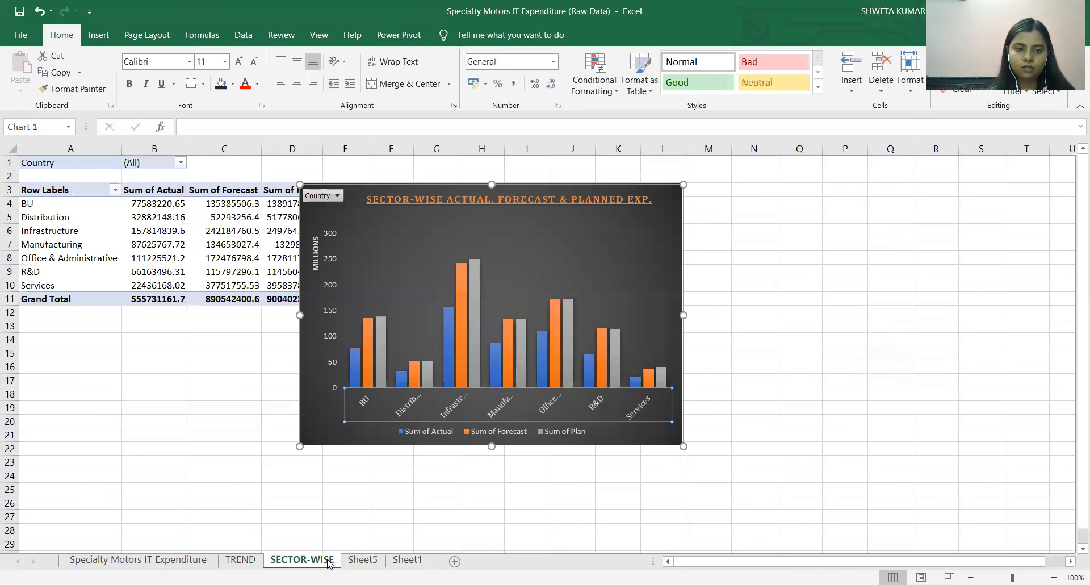
left_click(375, 562)
left_click(400, 562)
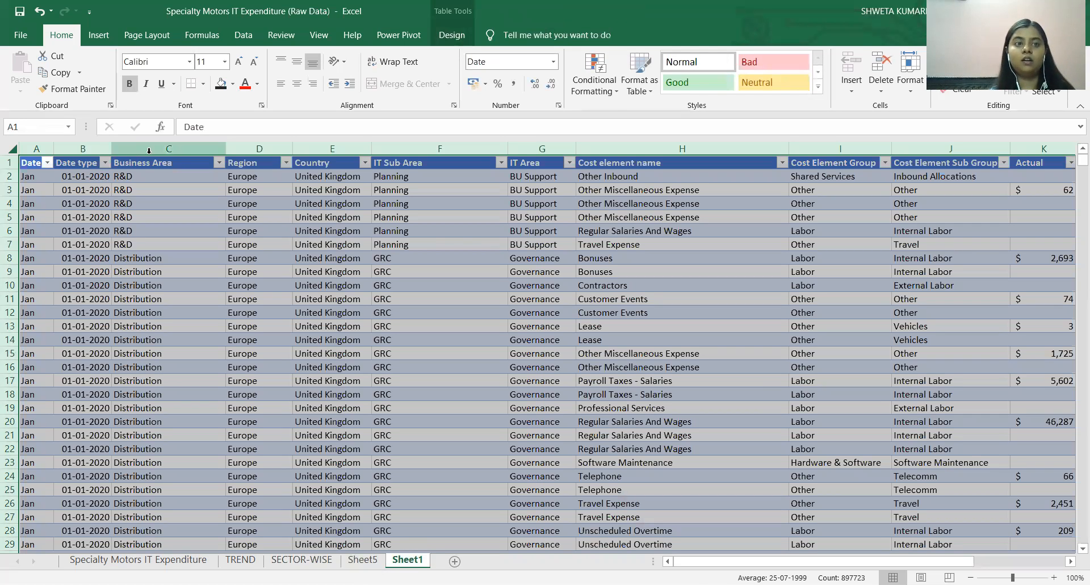
left_click(267, 164)
left_click(333, 163)
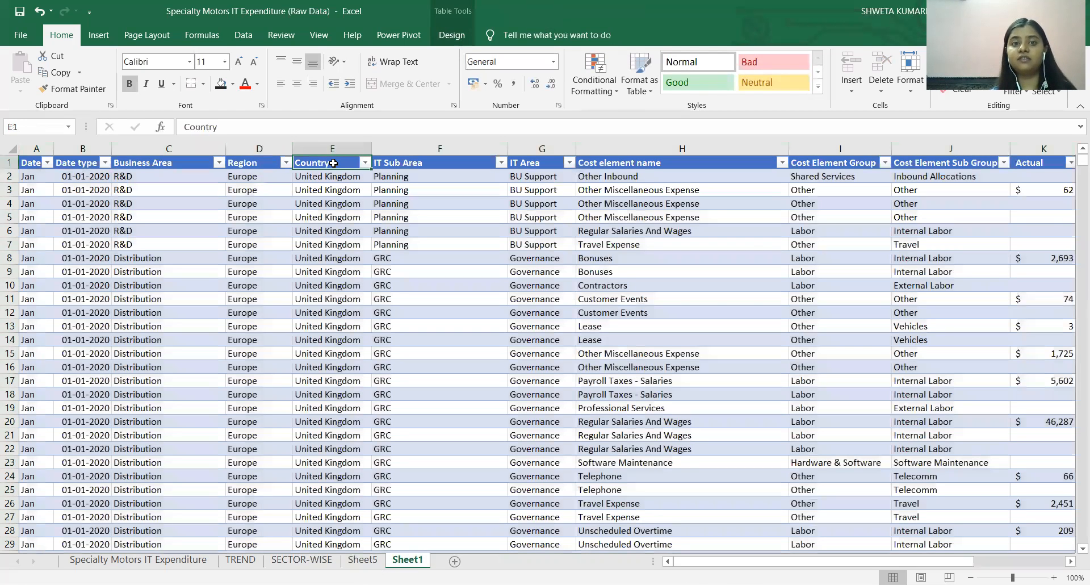
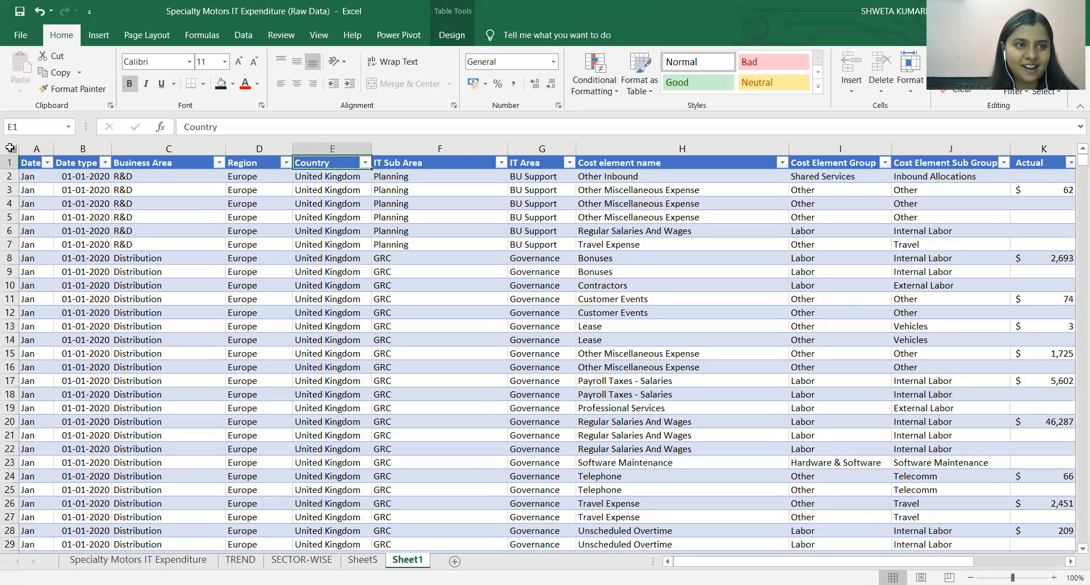
Create an empty PivotTable from the Sheet1 data table, Table2, on a new worksheet.
left_click(98, 35)
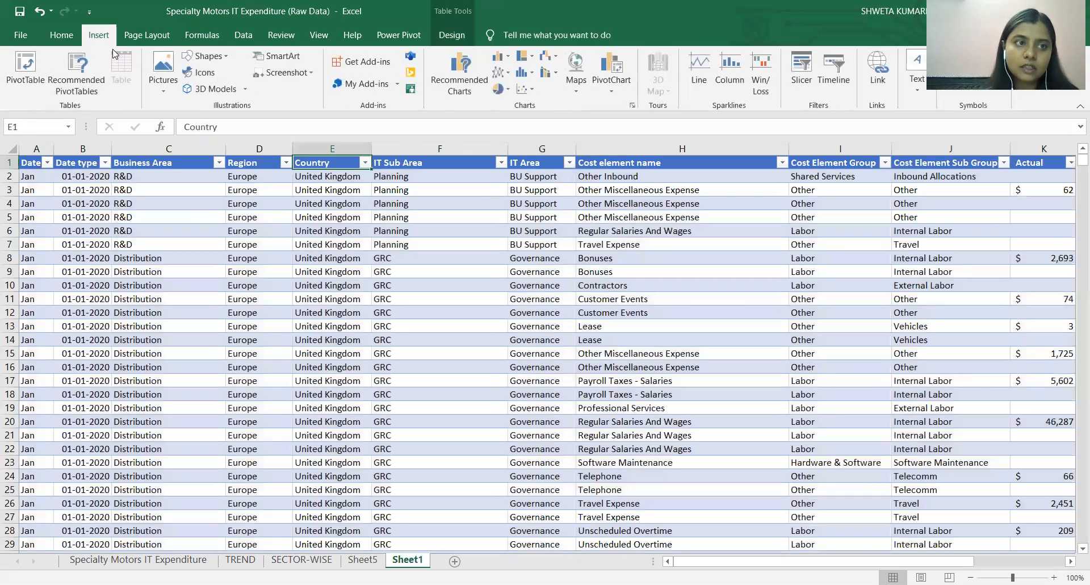
left_click(25, 65)
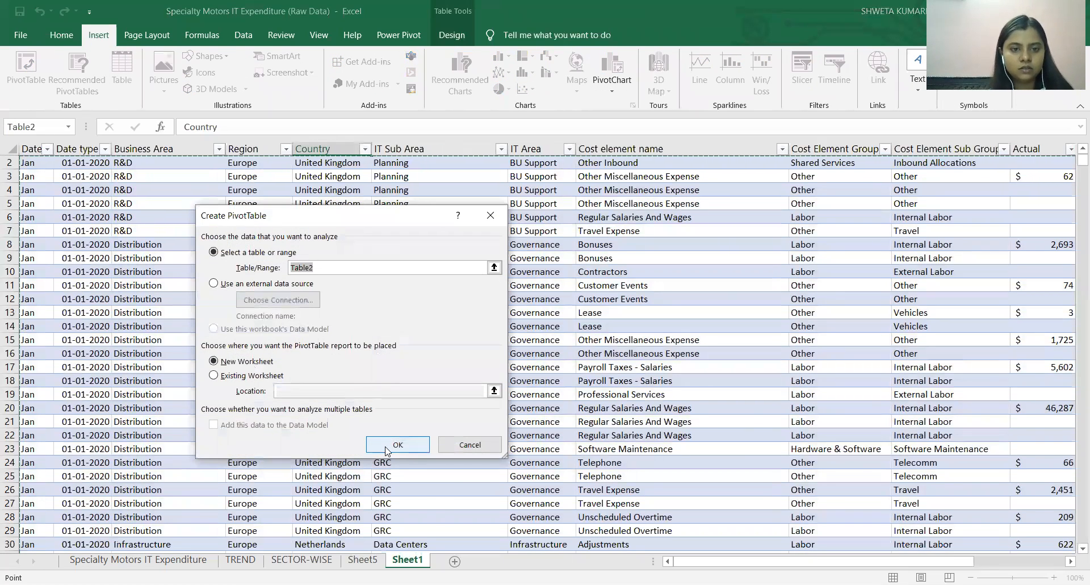
left_click(397, 444)
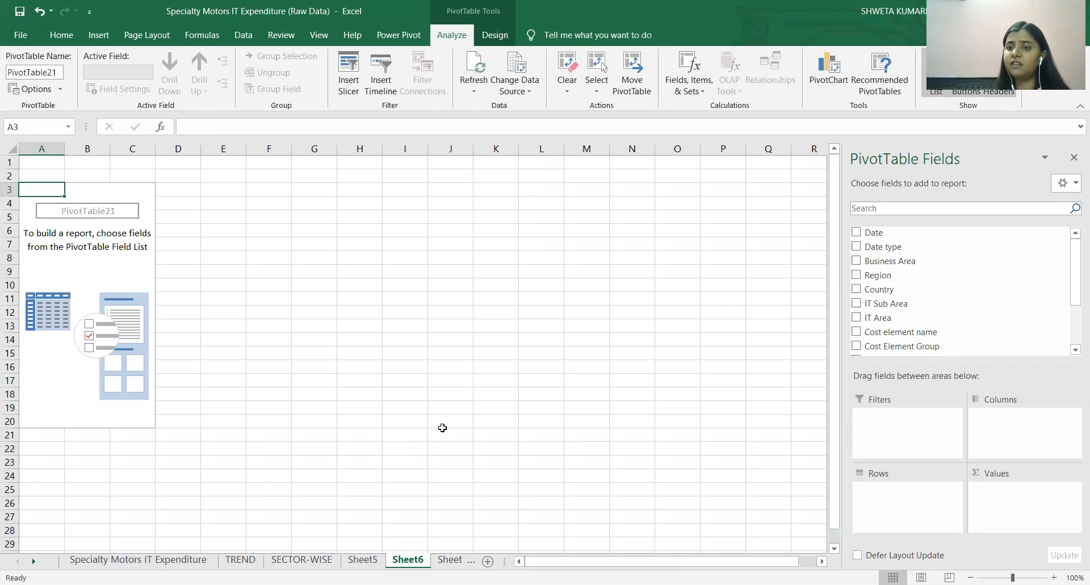
Build the PivotTable with Cost Element Group as rows, the sums of Actual, Forecast and Plan as values, and Country as report filter.
left_click_drag(1075, 295, 1075, 316)
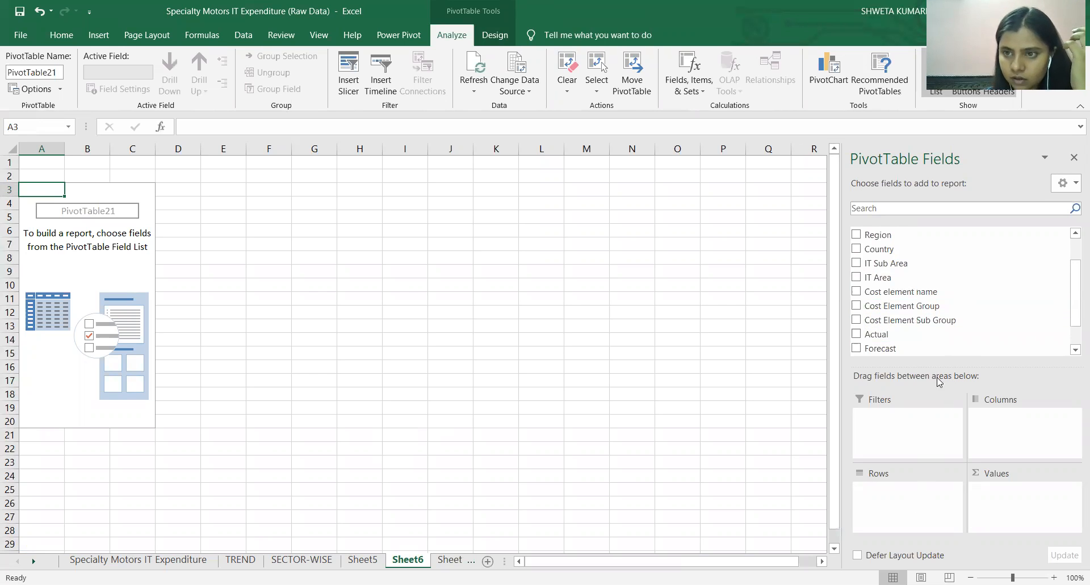
left_click_drag(926, 307, 915, 503)
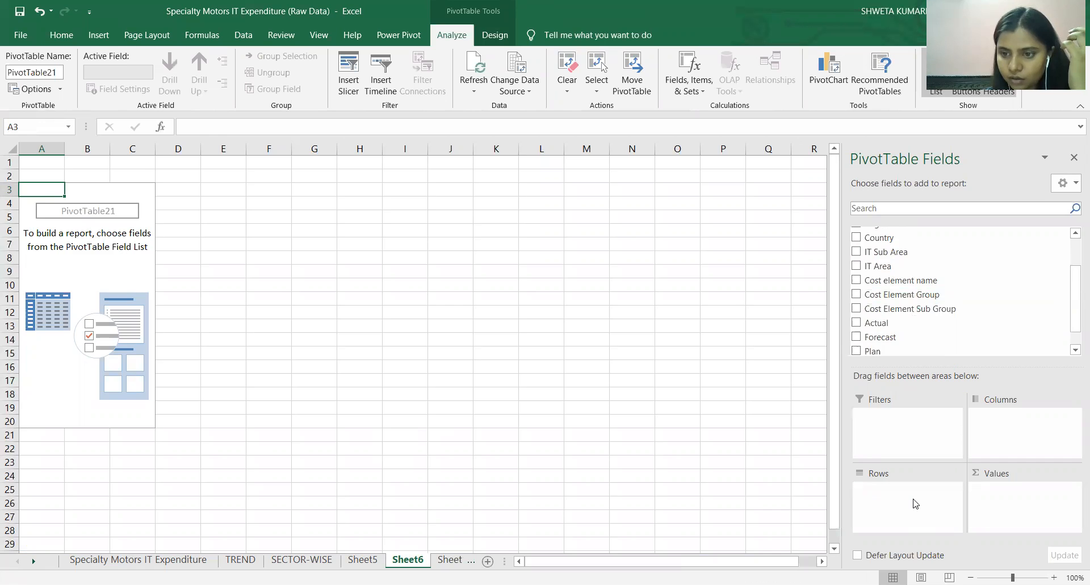
mouse_move(913, 310)
left_mouse_down()
mouse_move(931, 338)
mouse_move(931, 514)
mouse_move(914, 503)
mouse_move(907, 328)
left_mouse_up()
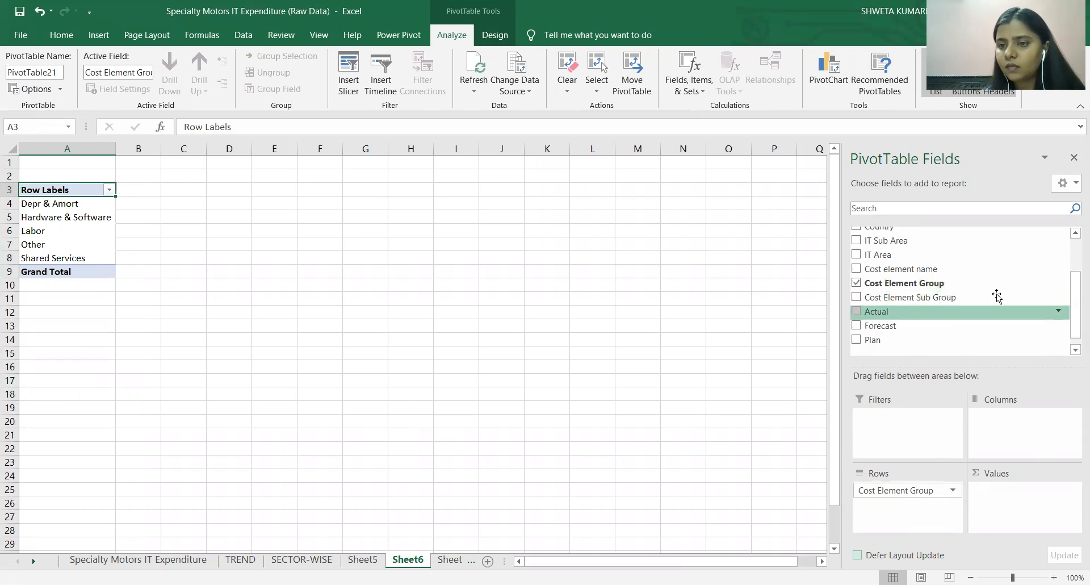
left_click_drag(944, 311, 1039, 507)
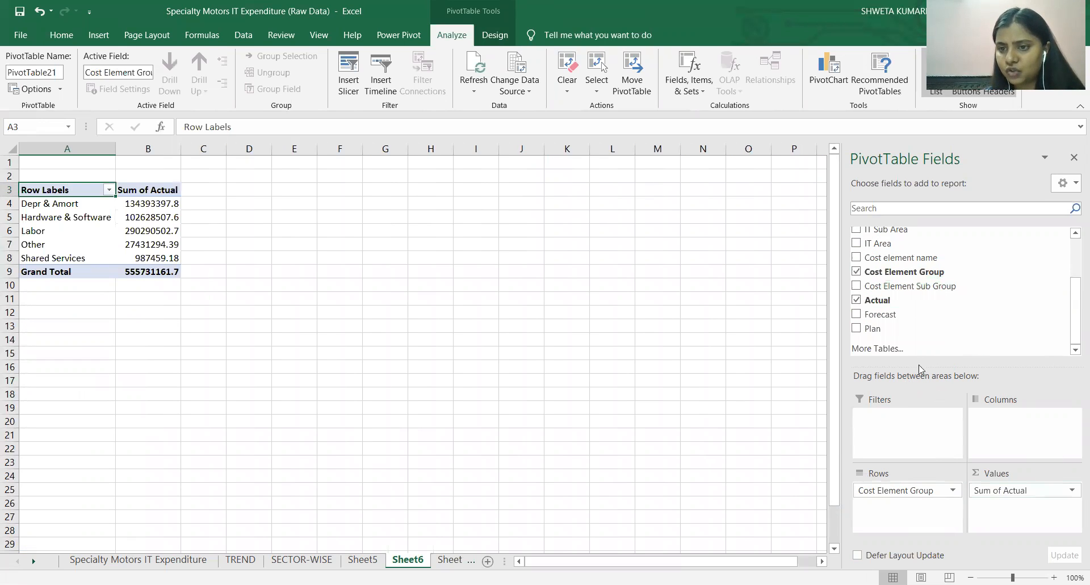
left_click_drag(885, 314, 1040, 525)
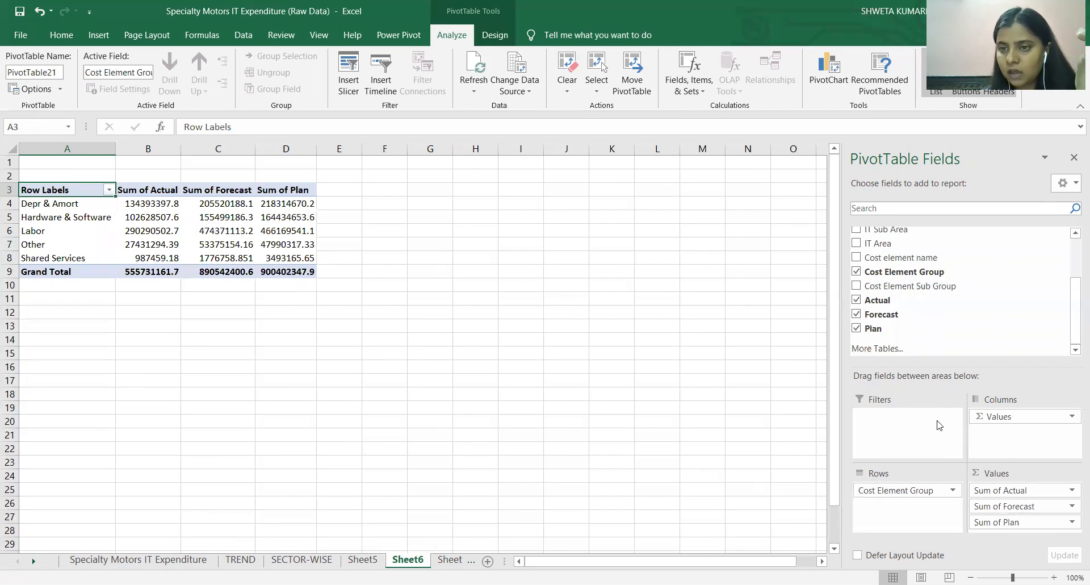
left_click_drag(1075, 303, 1075, 253)
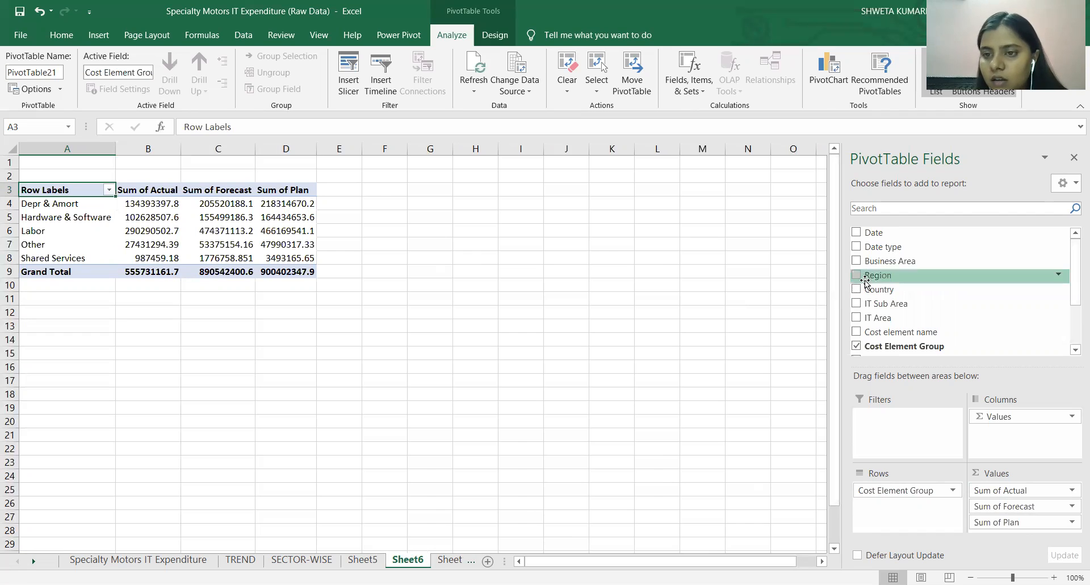
left_click_drag(870, 288, 891, 411)
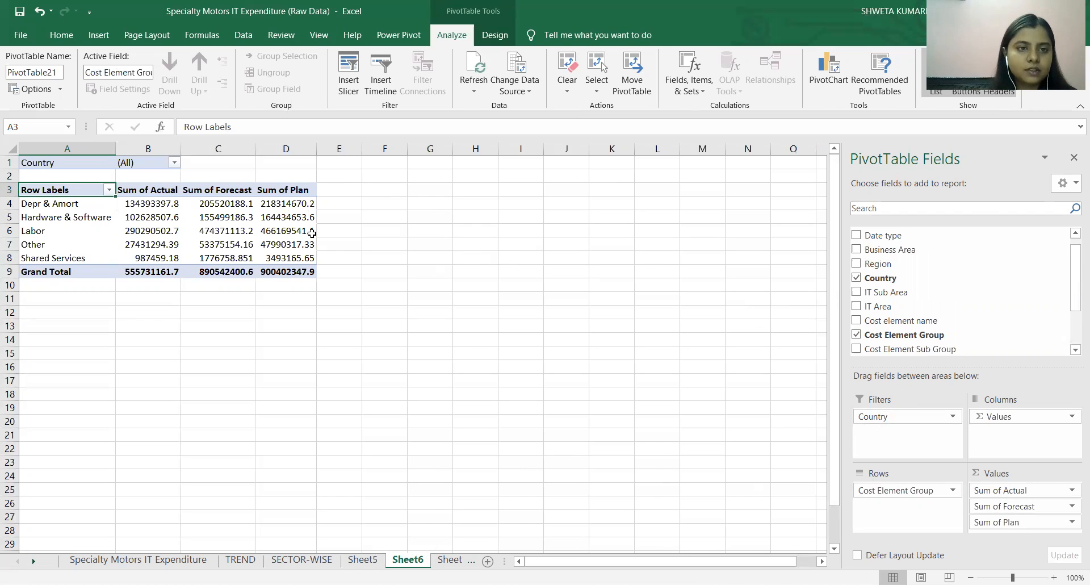
Format the PivotTable's Actual, Forecast and Plan columns as Currency with 0 decimal places and the $ English (United States) symbol.
left_click_drag(162, 191, 282, 268)
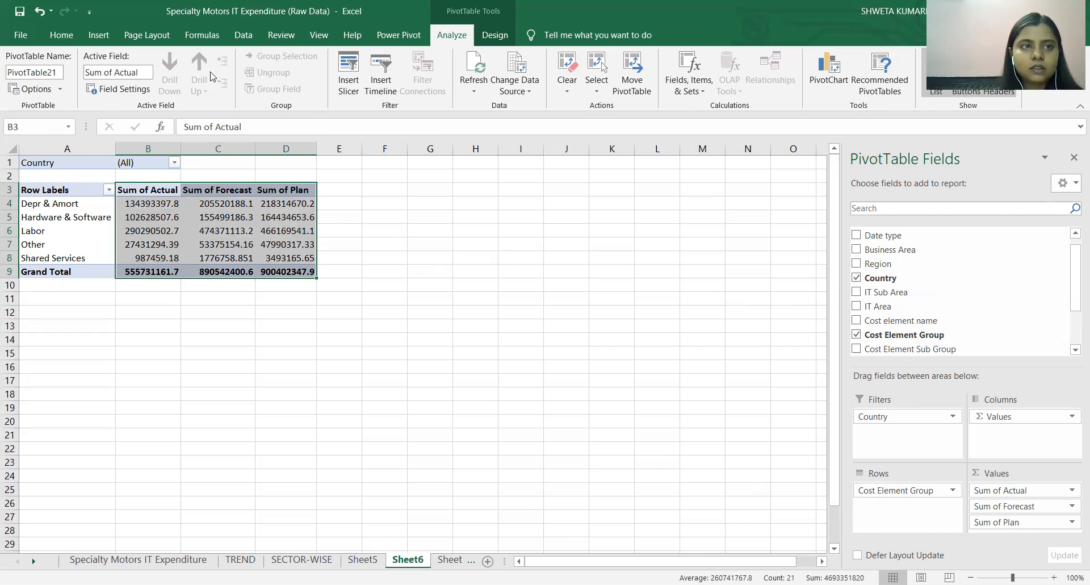
left_click(62, 36)
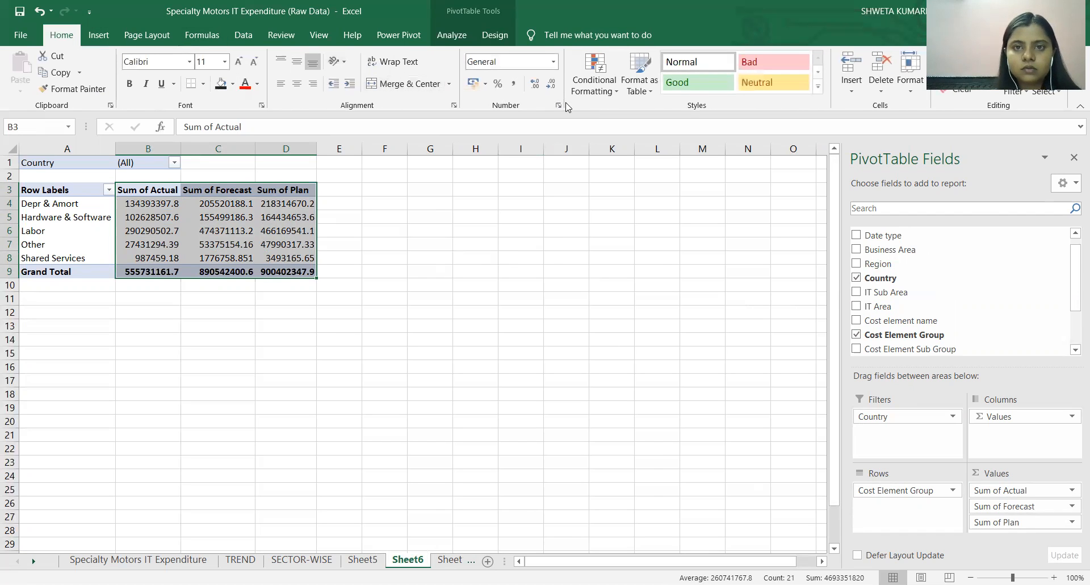
left_click(558, 106)
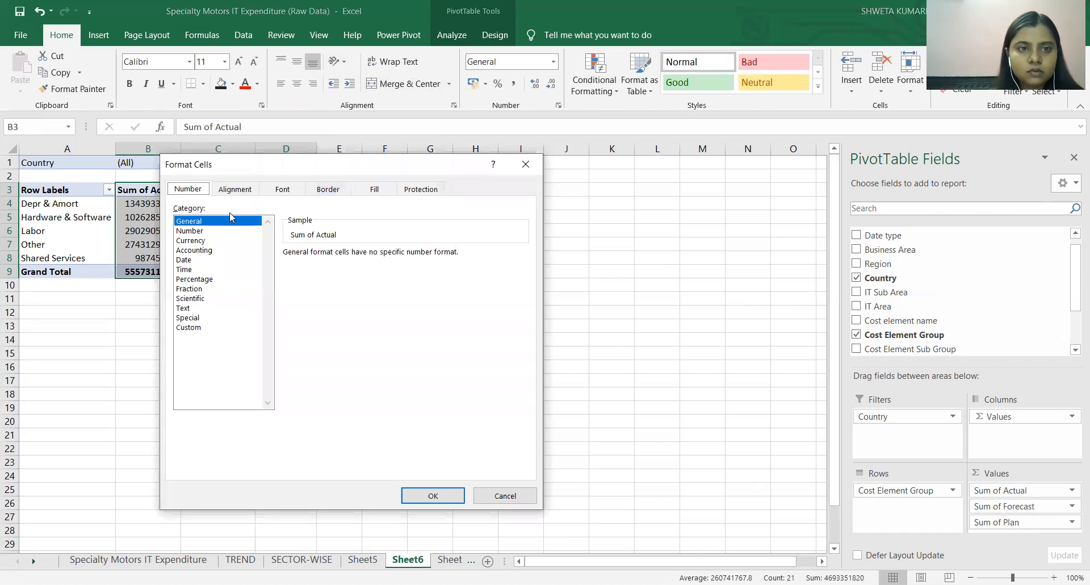
left_click(200, 250)
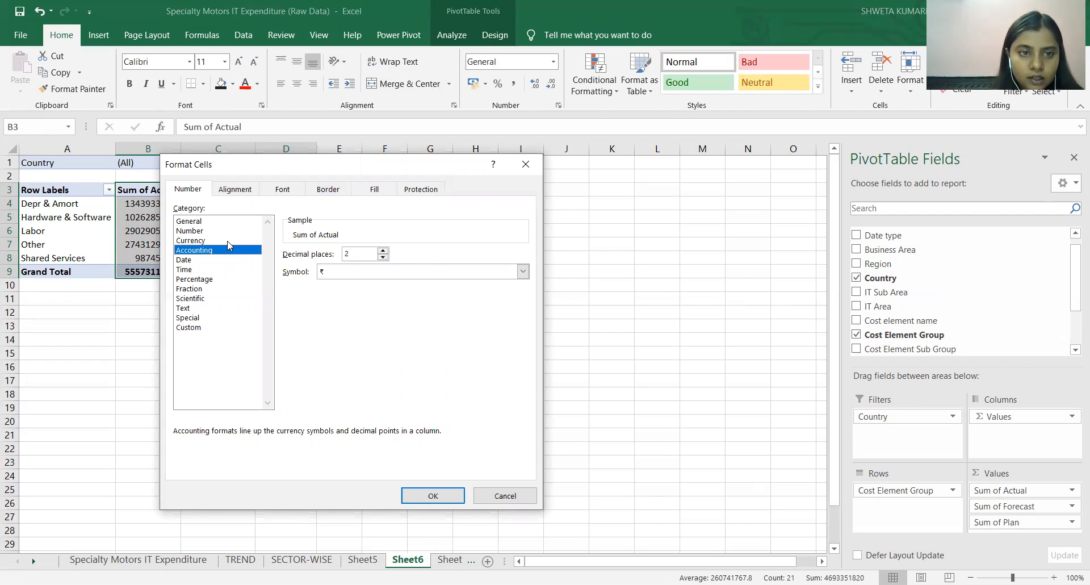
left_click(228, 240)
double_click(383, 257)
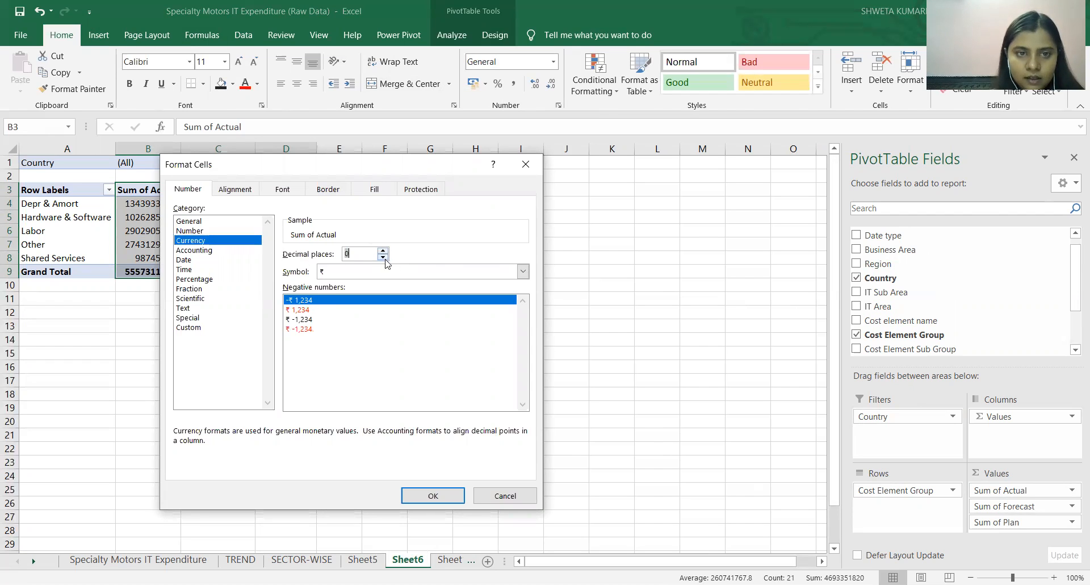
left_click(523, 271)
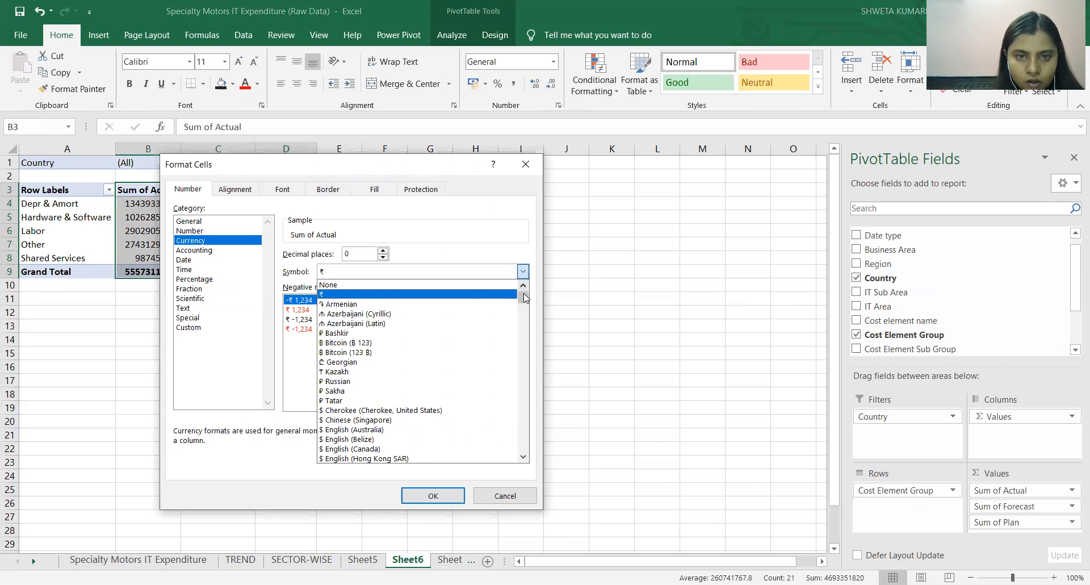
left_click_drag(524, 294, 523, 301)
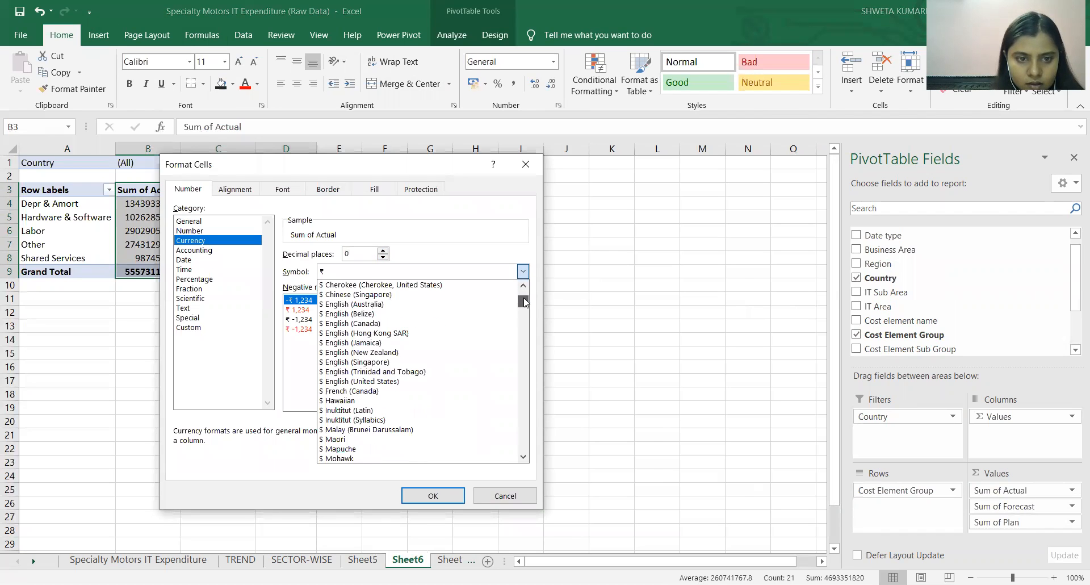
left_click(376, 381)
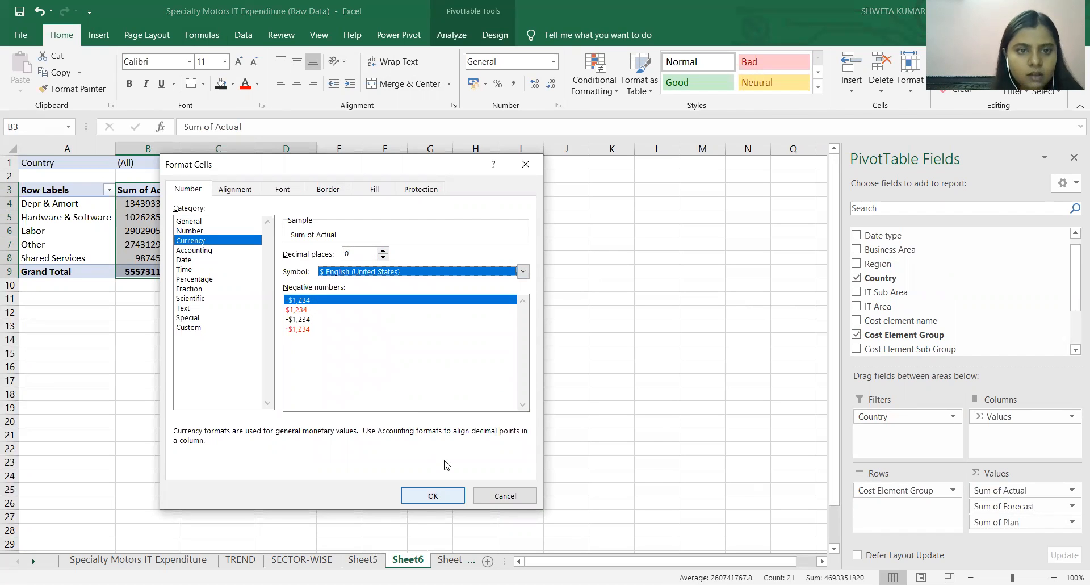
left_click(436, 494)
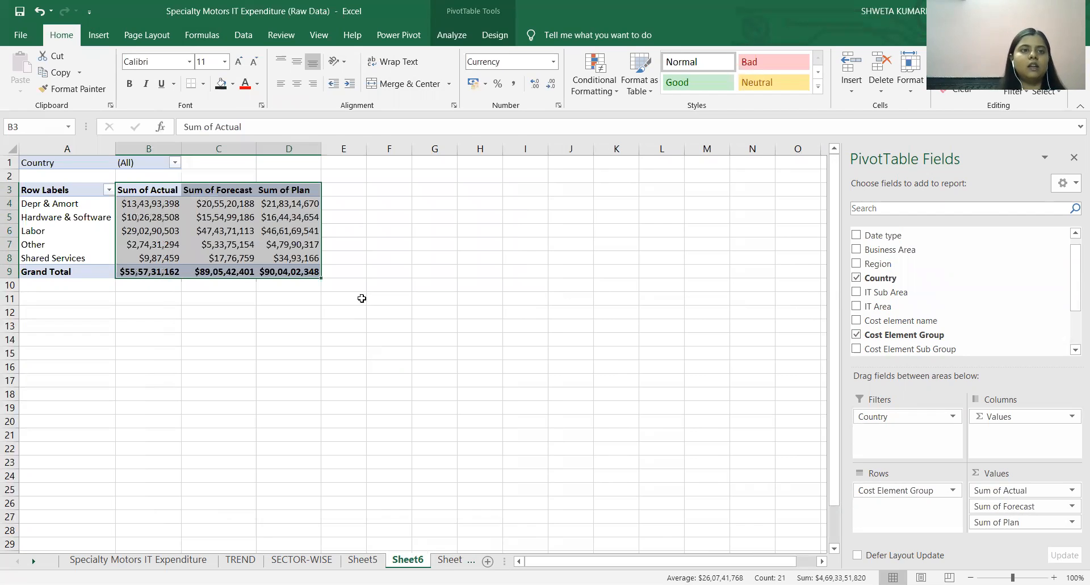
Insert a stacked column PivotChart based on the whole Cost Element Group PivotTable, including its Country filter.
left_click(296, 272)
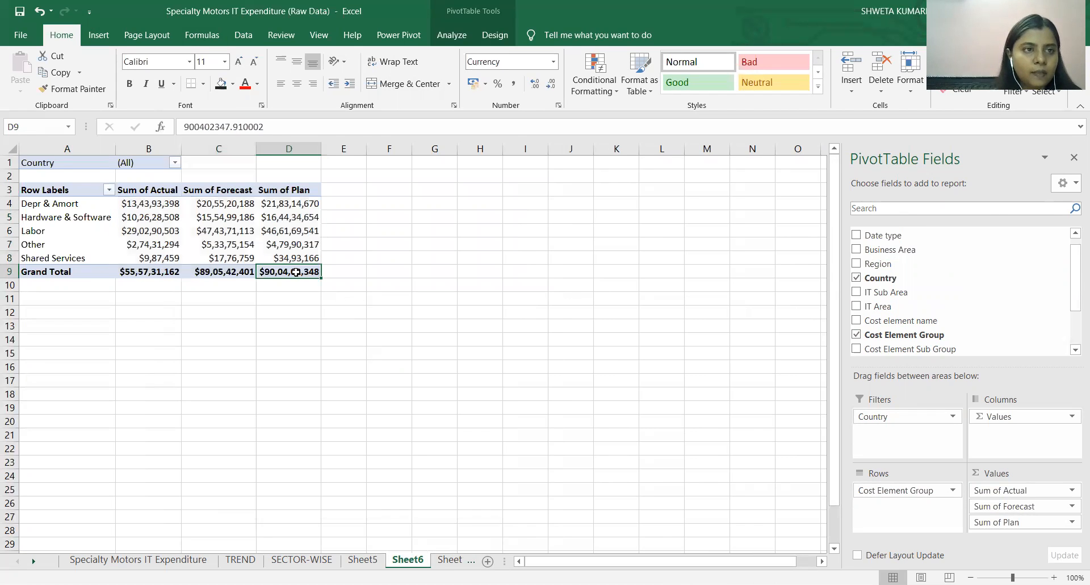
left_click(56, 163)
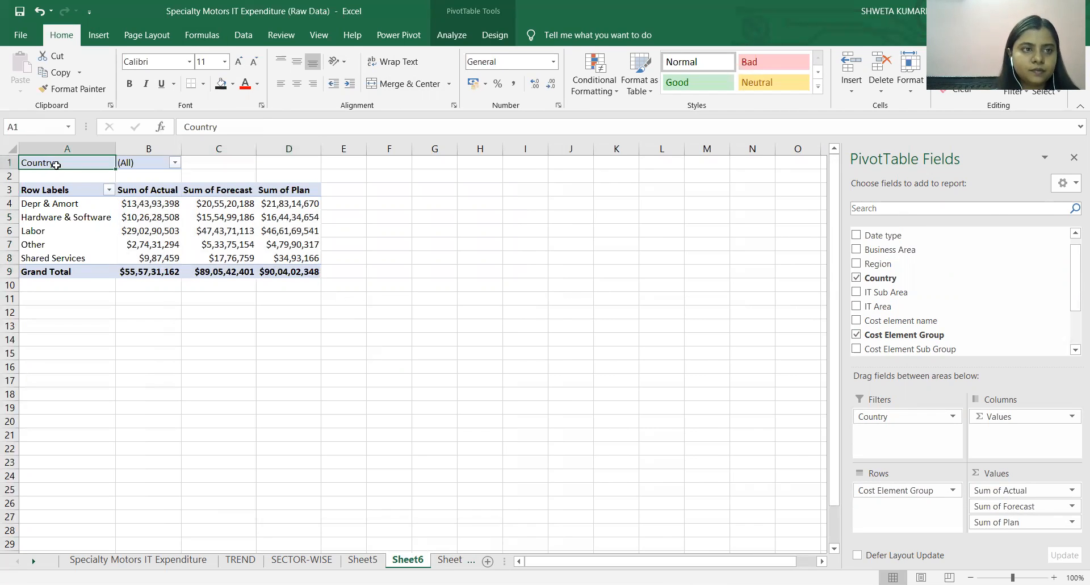
left_click_drag(293, 274, 40, 163)
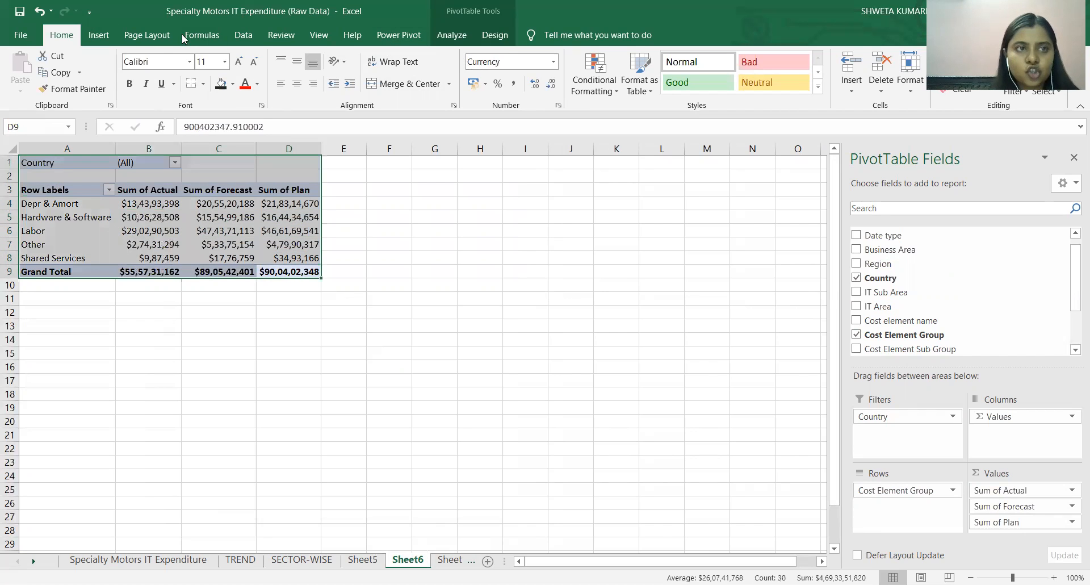
left_click(98, 37)
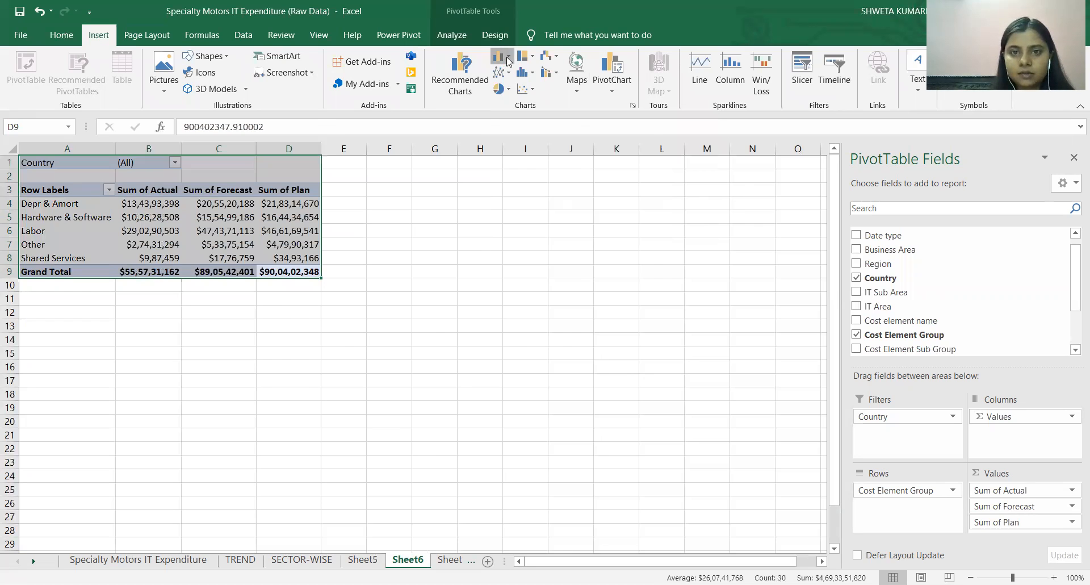
left_click(507, 61)
left_click(552, 105)
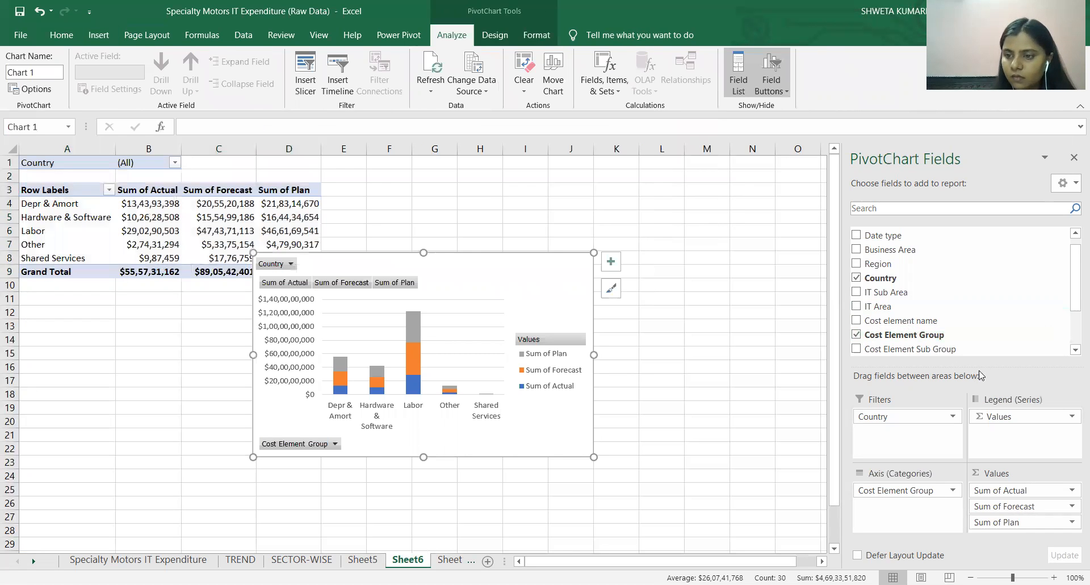
left_click(1022, 507)
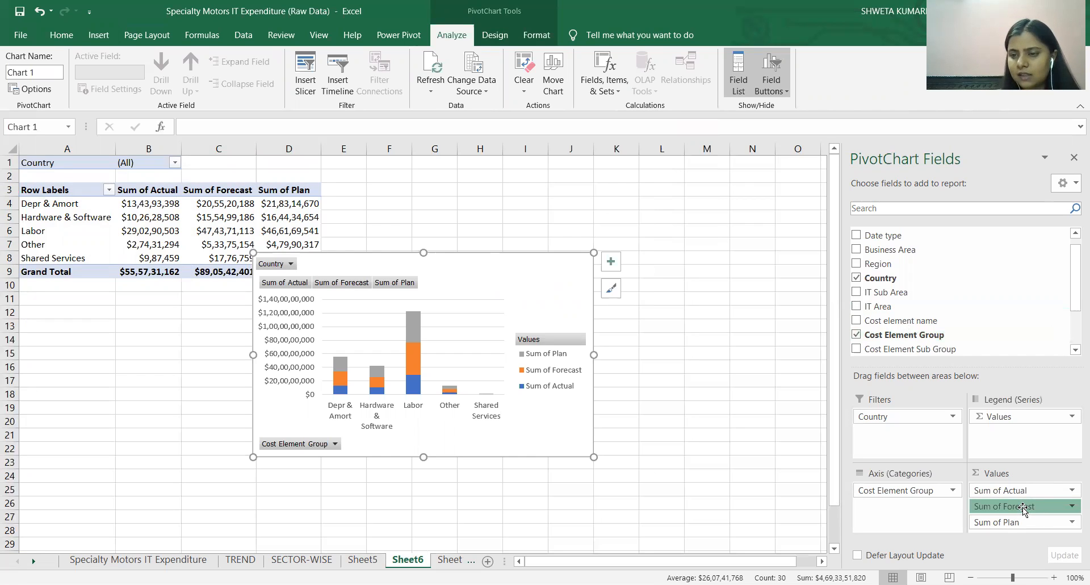
left_click_drag(1022, 507, 1022, 510)
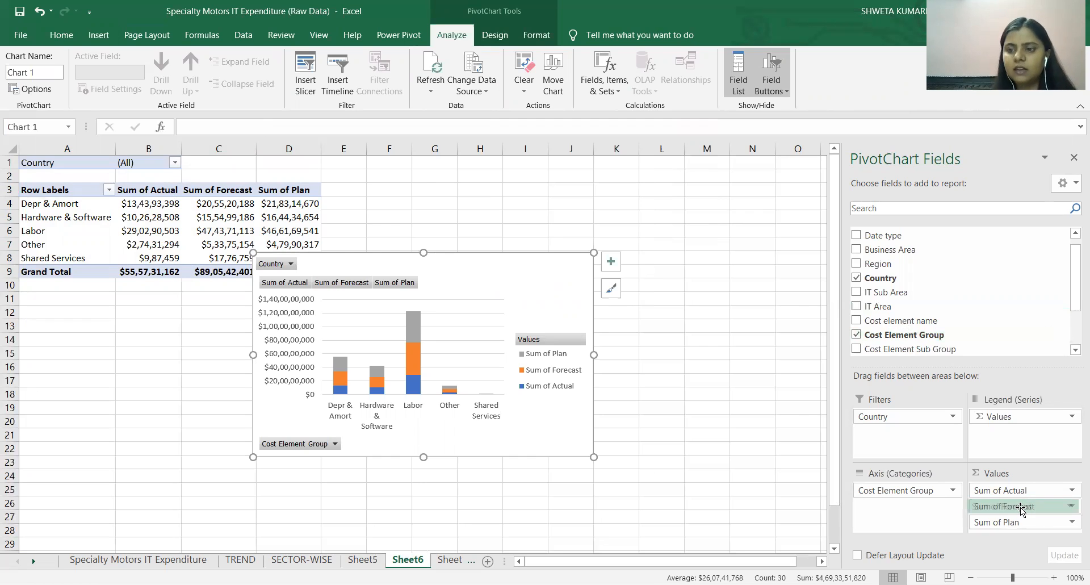
left_click_drag(1022, 509, 1022, 509)
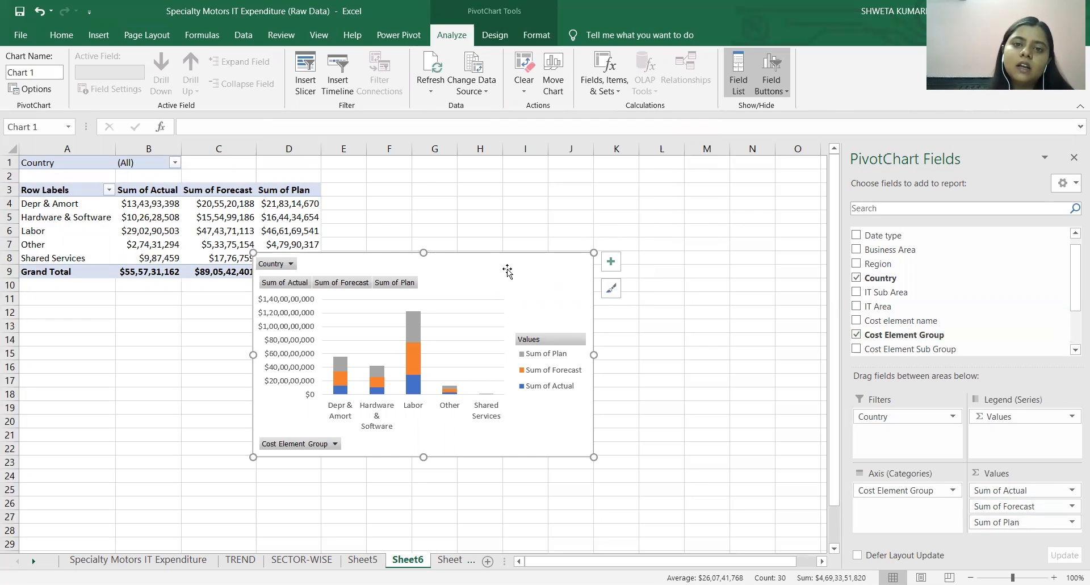
Move the stacked column chart clear of the PivotTable, just beside its Plan column, and apply the dark gradient chart style.
left_click_drag(497, 270, 571, 223)
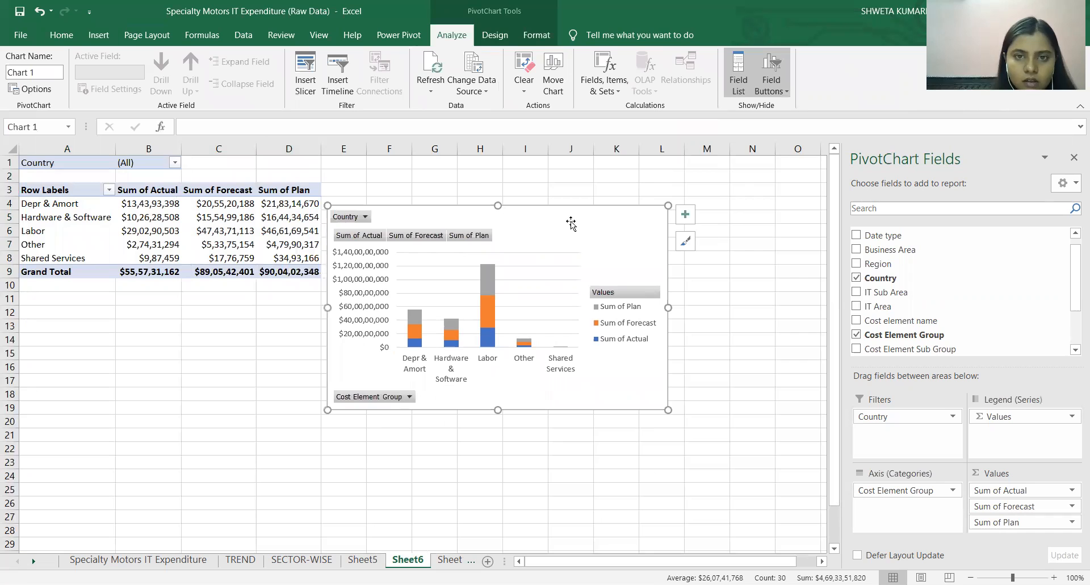
left_click(686, 242)
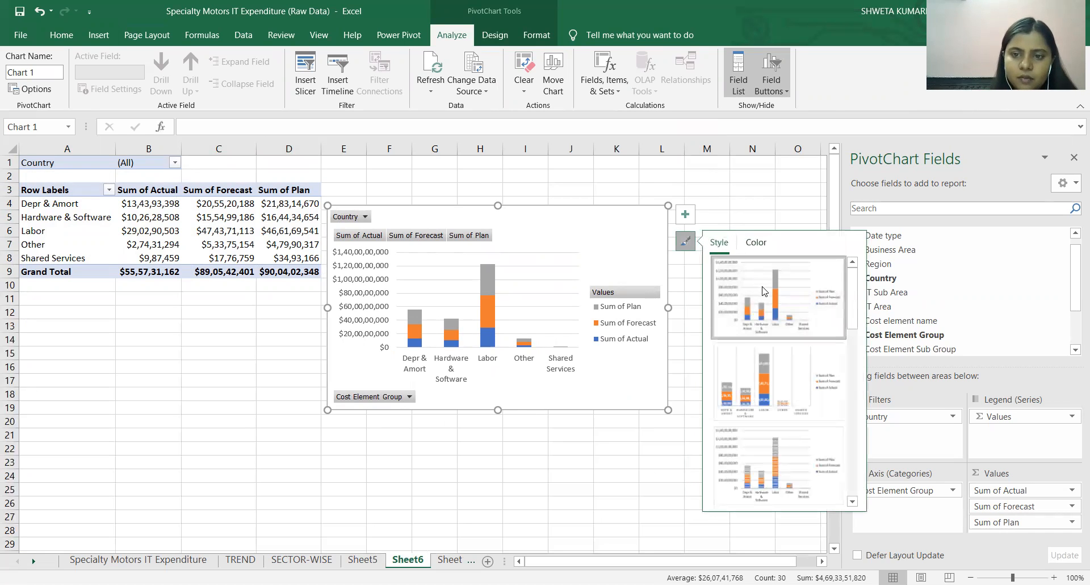
scroll(804, 370, "down", 3)
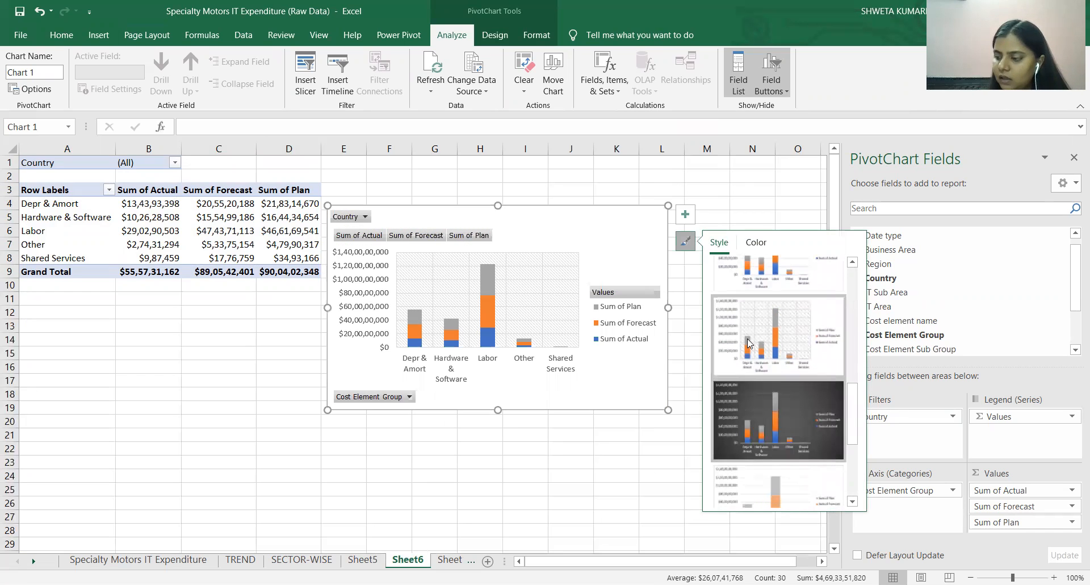
left_click(755, 408)
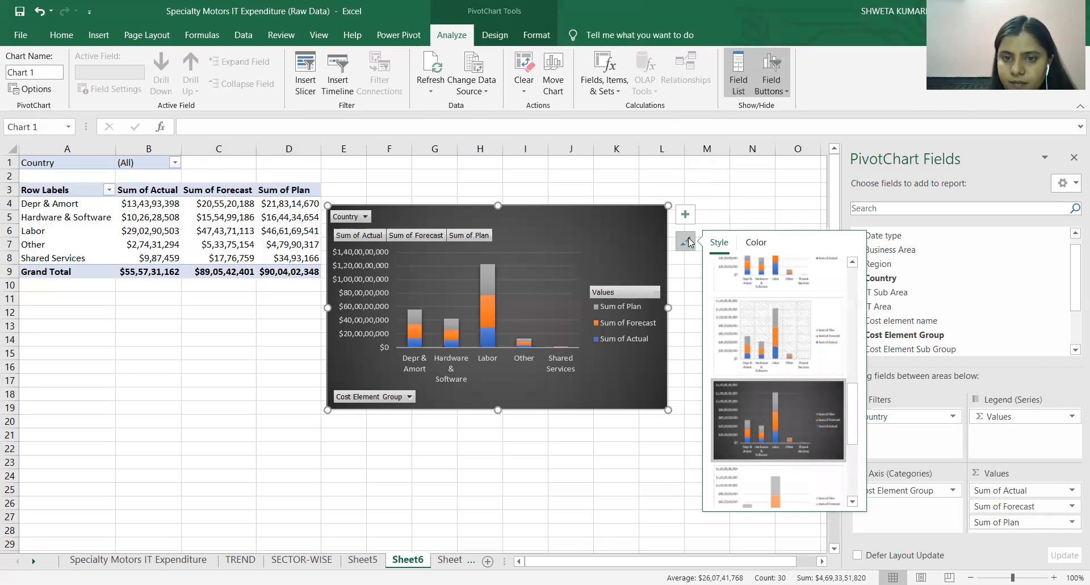
Remove the gridlines from the stacked column chart and place its legend below the plot.
left_click(686, 215)
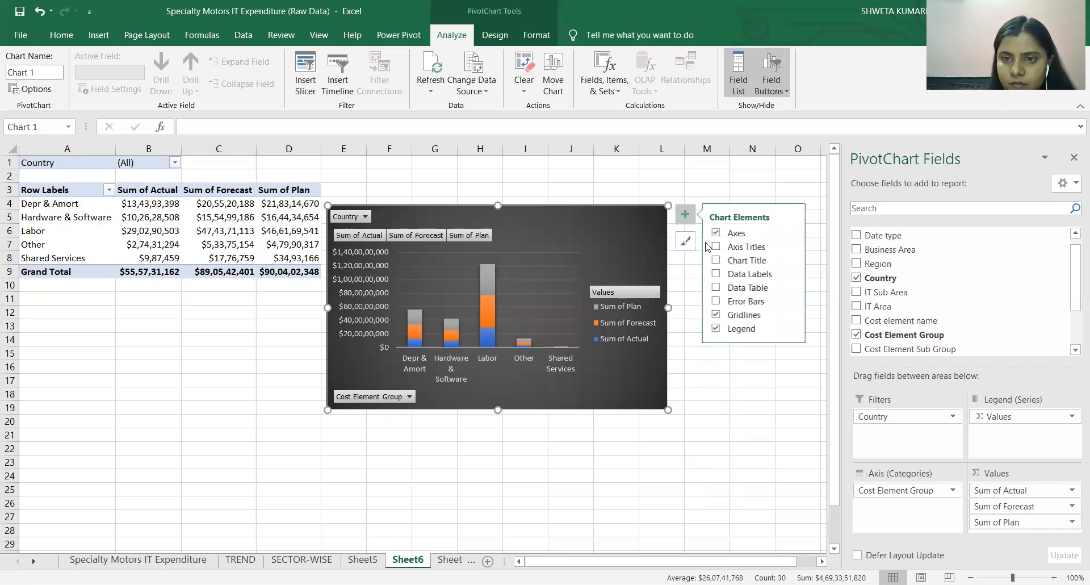
left_click(716, 315)
left_click(716, 301)
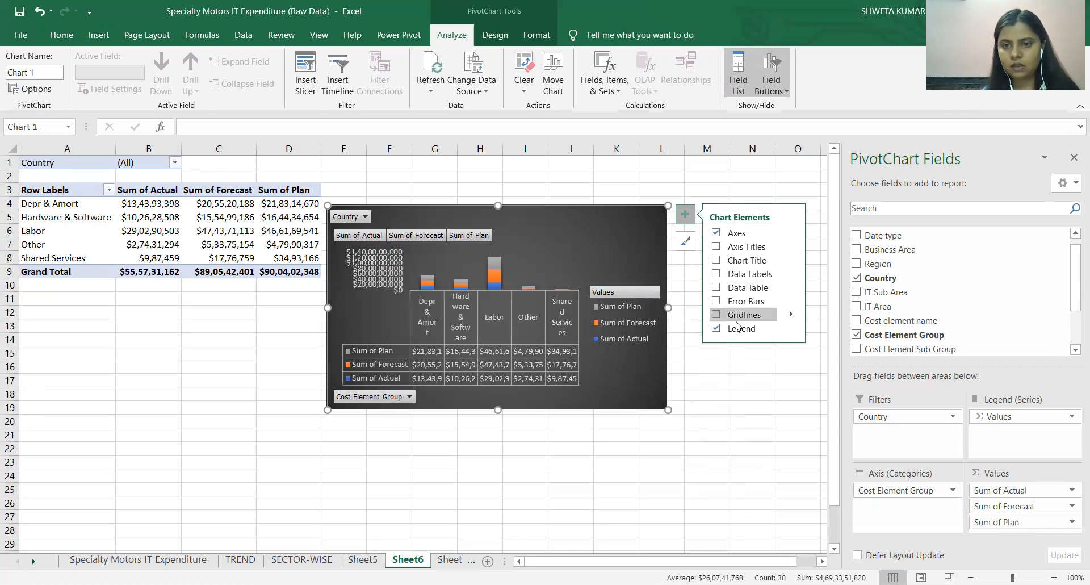
mouse_move(794, 330)
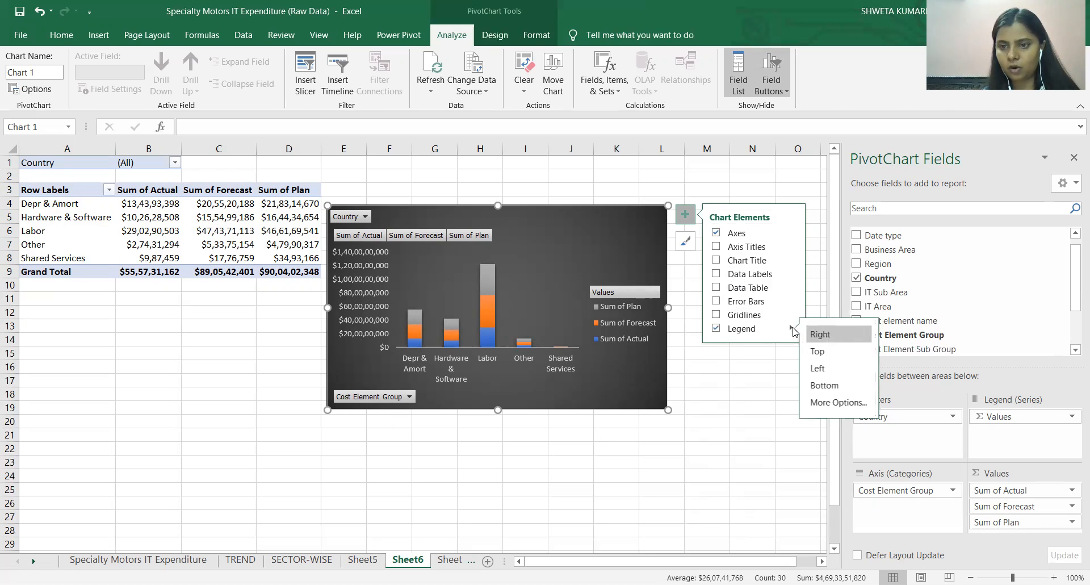
left_click(824, 384)
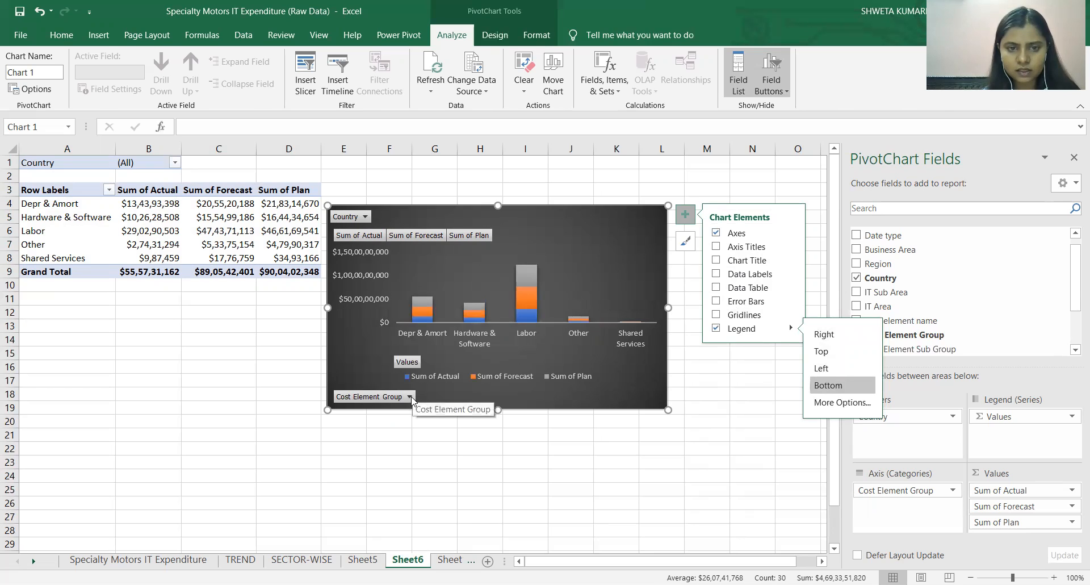
Hide the Cost Element Group axis button and the value field buttons on the stacked column chart.
right_click(411, 399)
left_click(496, 337)
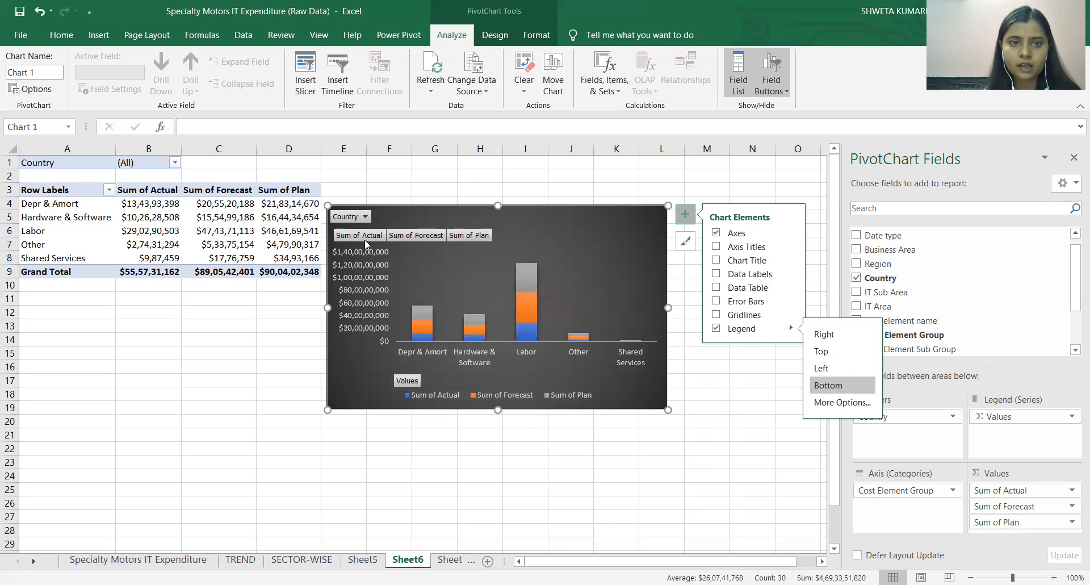
right_click(364, 240)
left_click(448, 384)
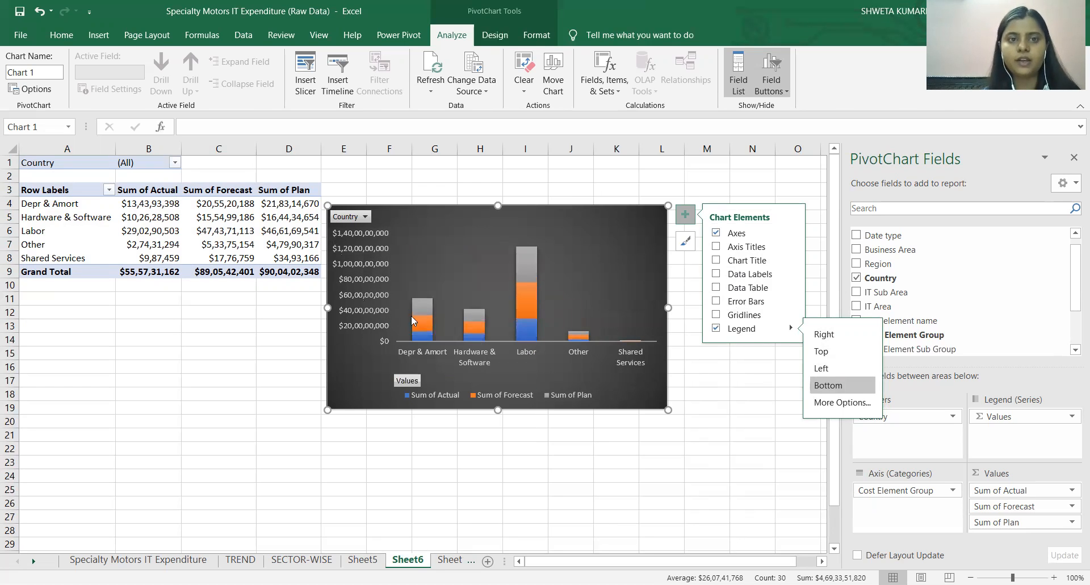
Set the display units of the stacked column chart's vertical axis to Millions.
left_click(377, 253)
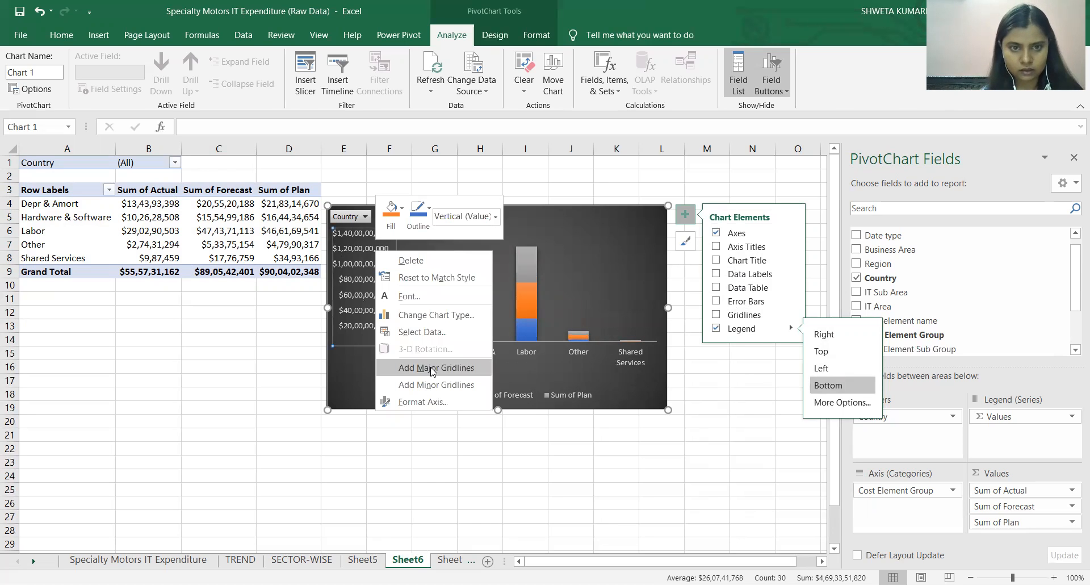
left_click(442, 403)
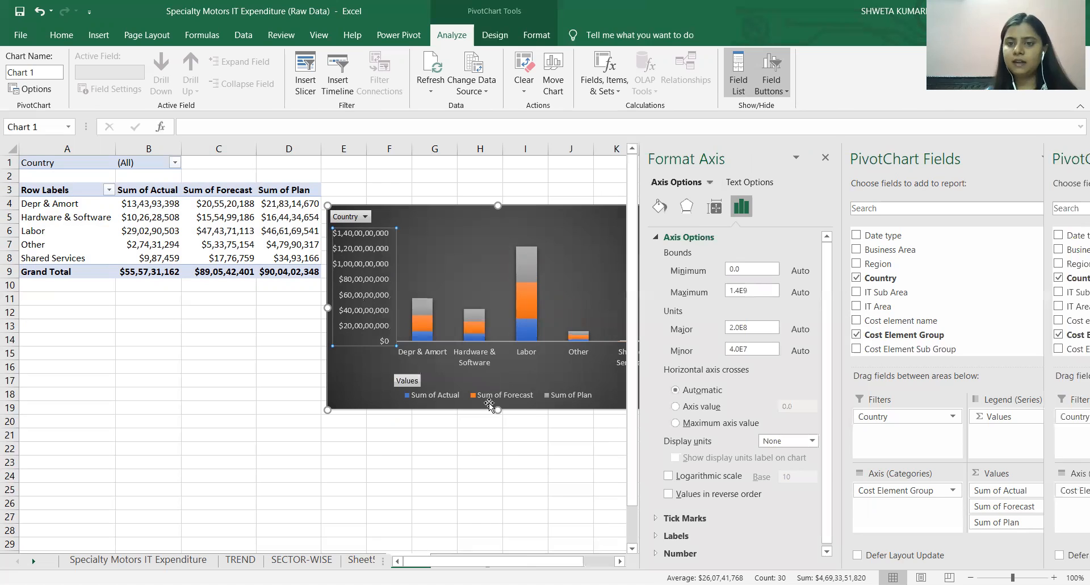
left_click(812, 441)
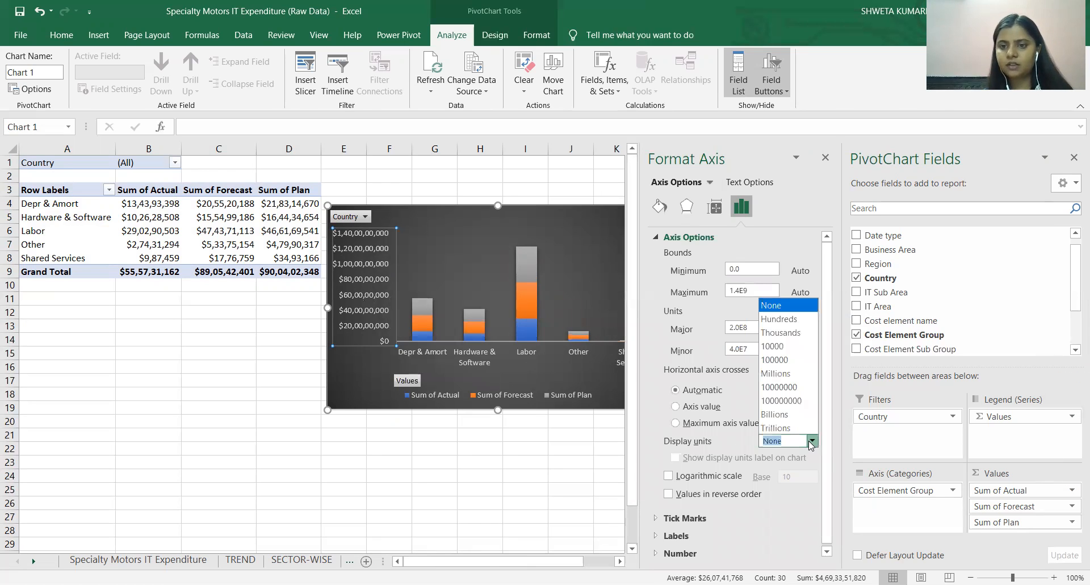
left_click(774, 377)
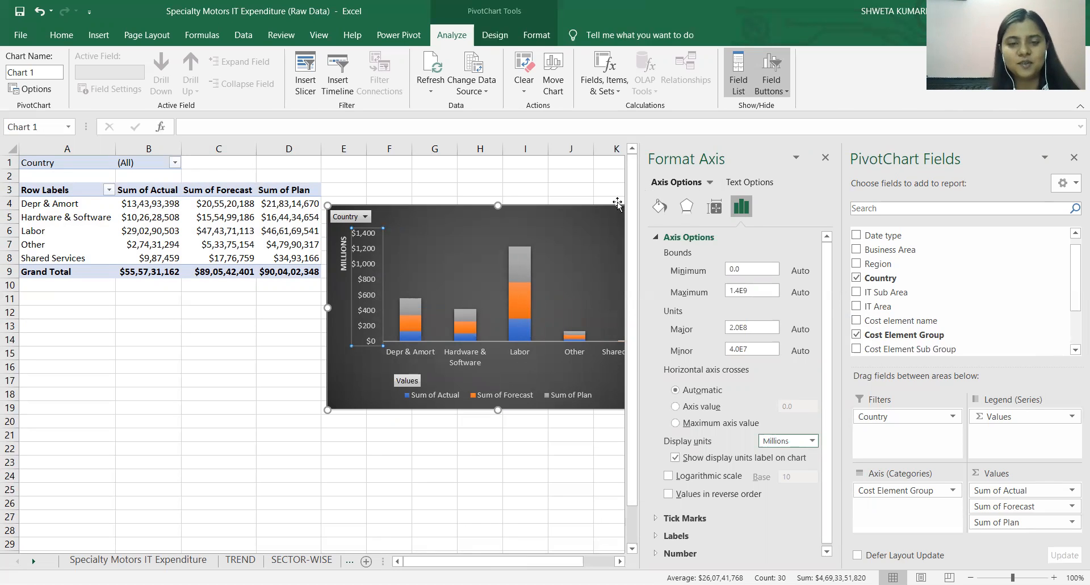
left_click(825, 157)
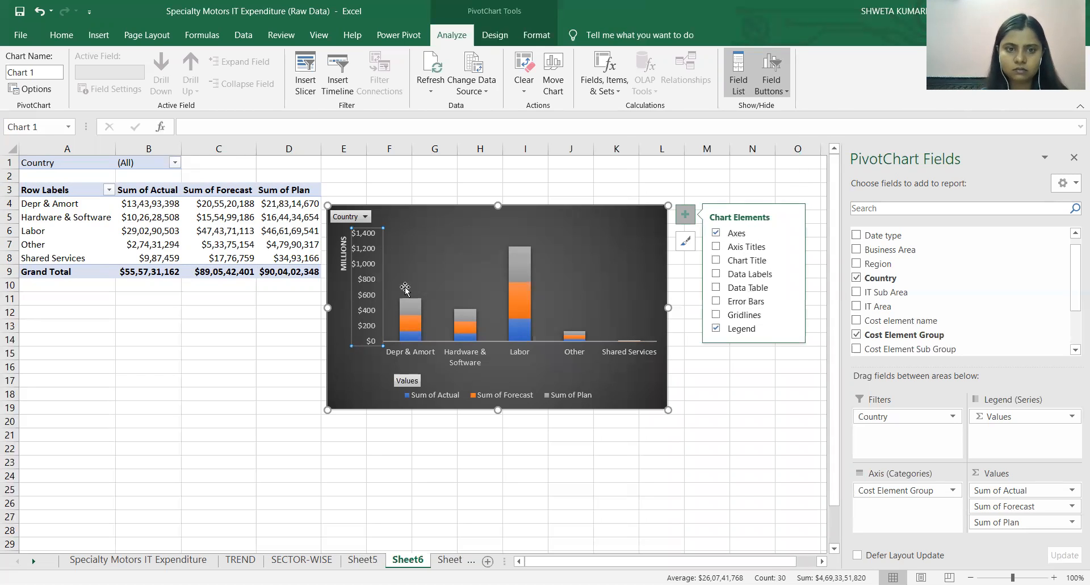
Hide the legend field button labelled Values on the stacked column chart.
left_click(416, 383)
right_click(416, 383)
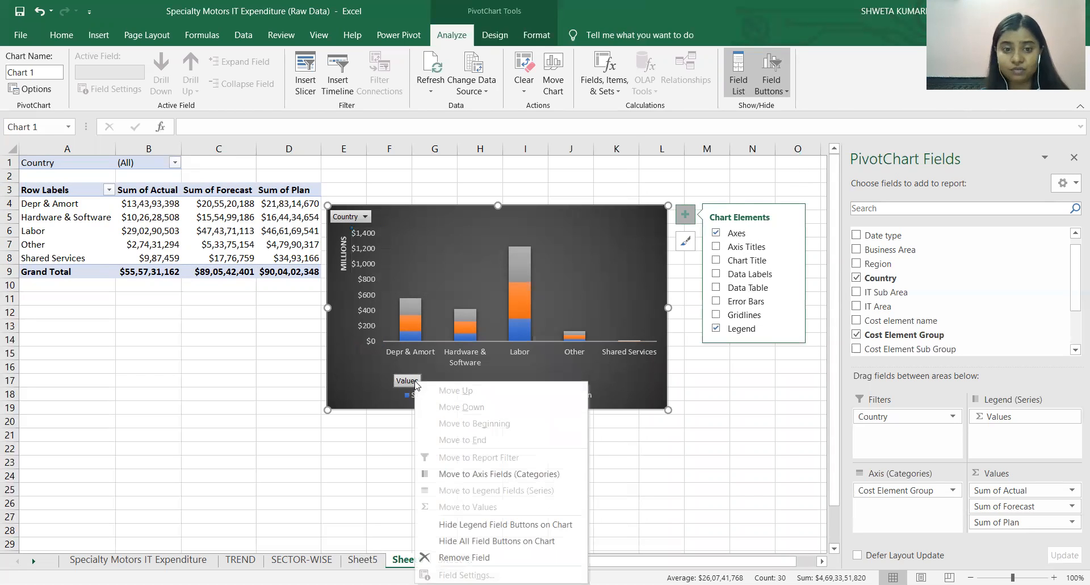
left_click(502, 526)
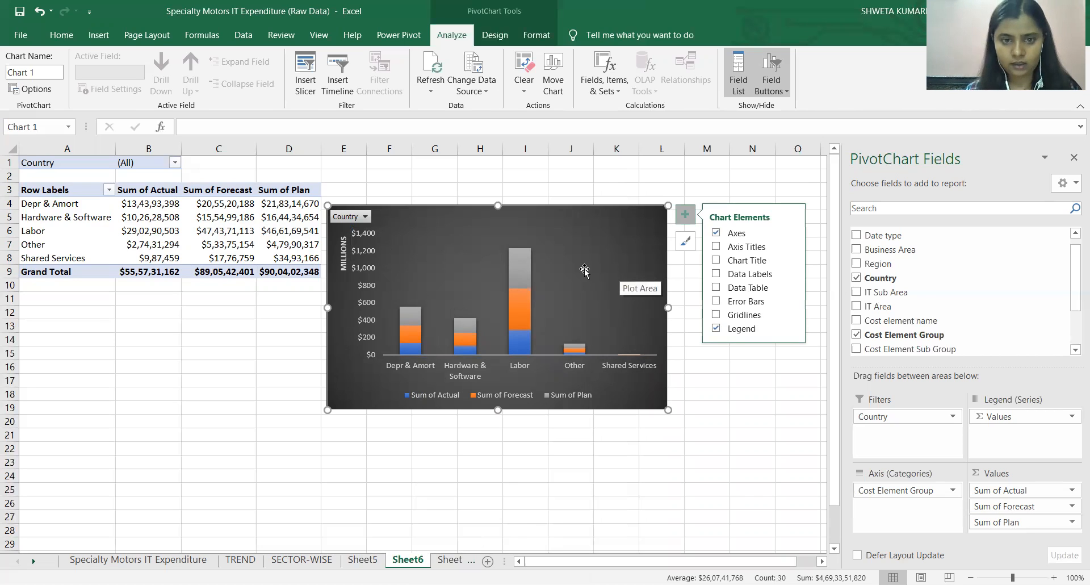
Enlarge the stacked column chart slightly by extending its upper-right corner outward by about one row.
left_click(416, 261)
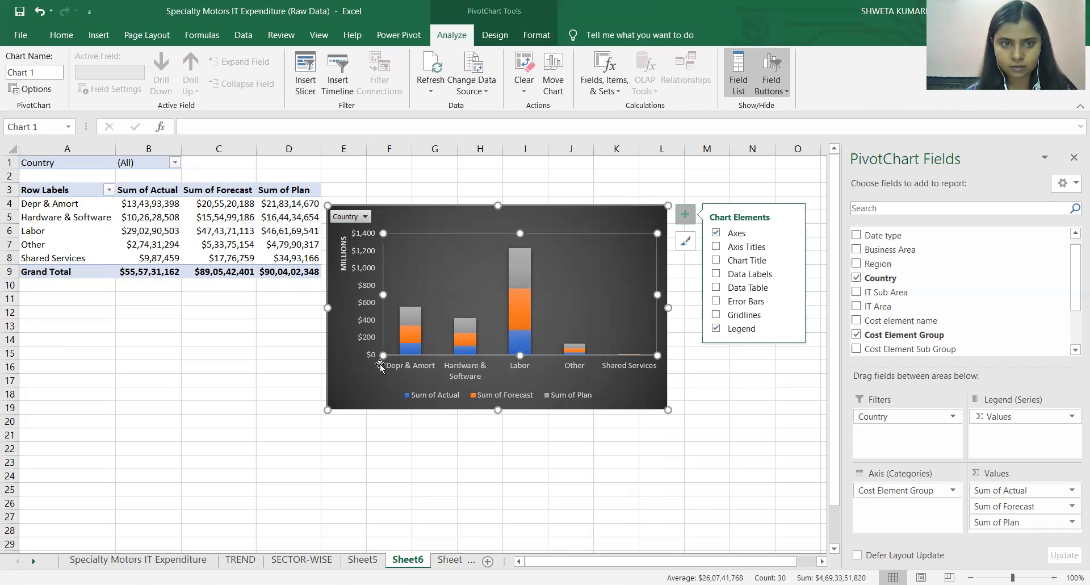
left_click_drag(668, 205, 685, 185)
left_click(521, 272)
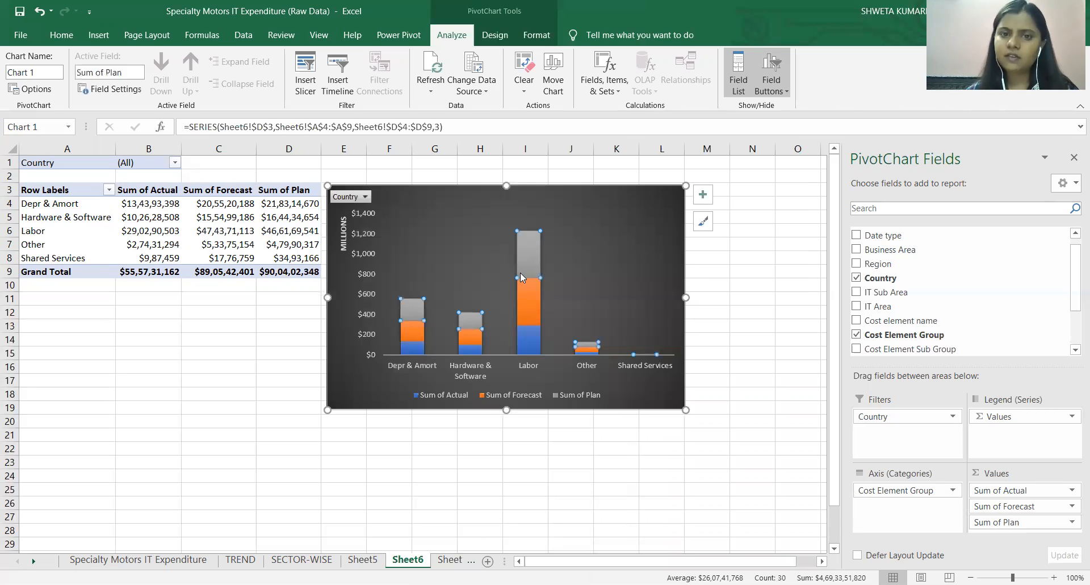
double_click(588, 250)
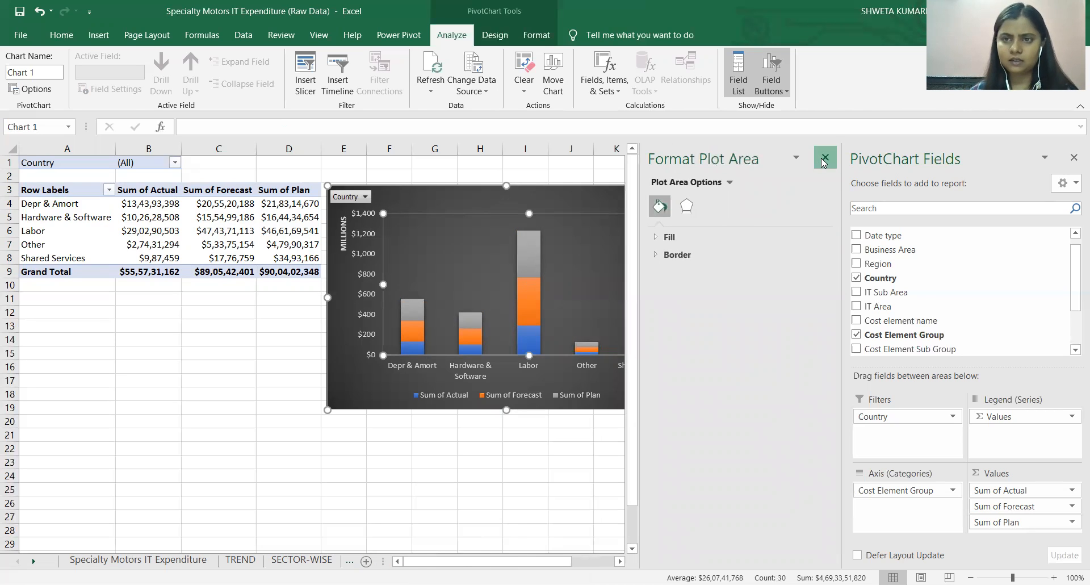
left_click(829, 158)
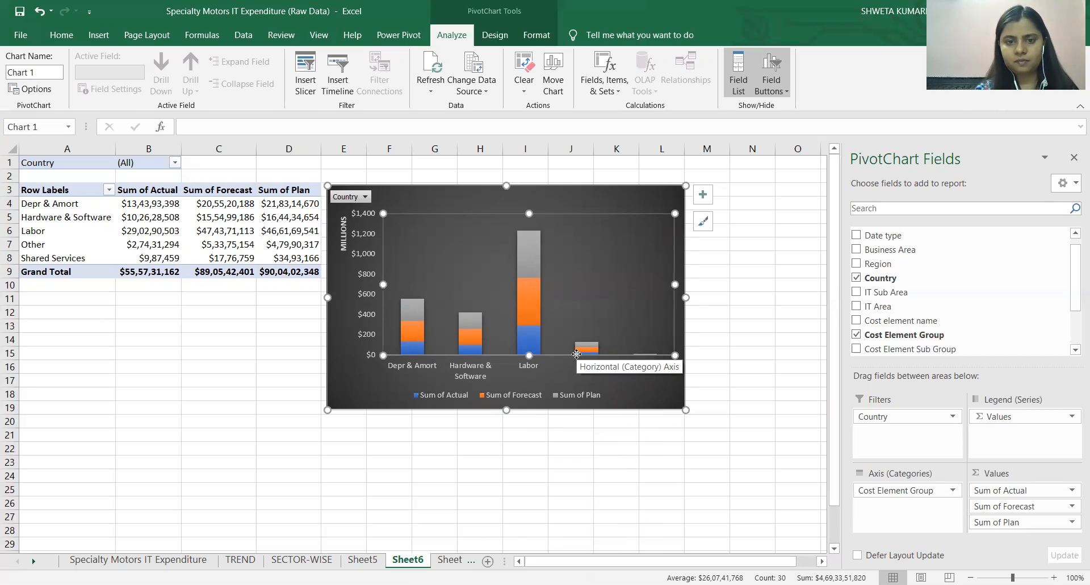
Examine how the Actual and Forecast segments stack in the Depr & Amort and Labor columns.
left_click(419, 350)
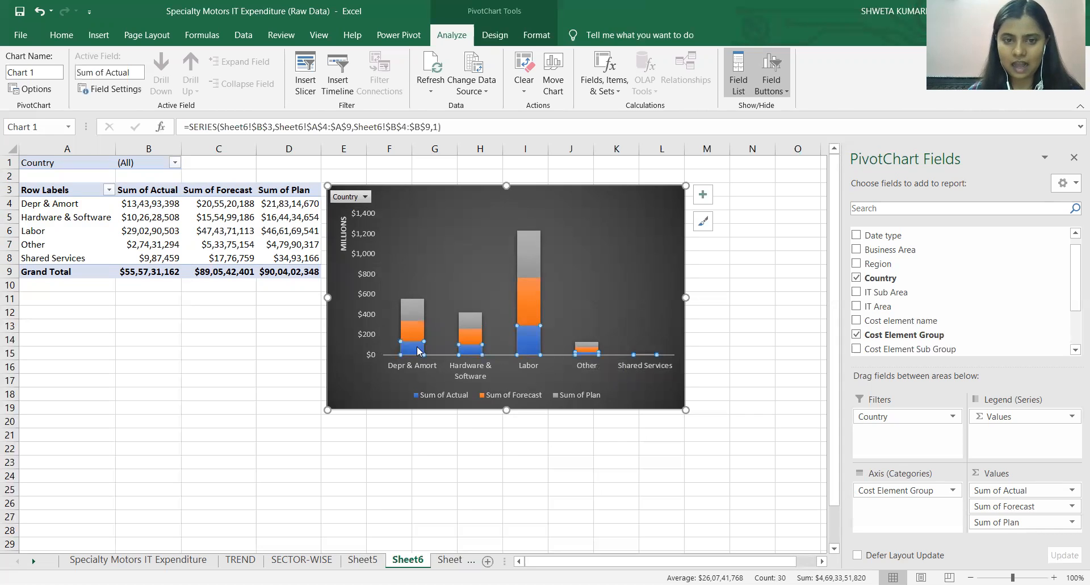
left_click(413, 335)
left_click(529, 334)
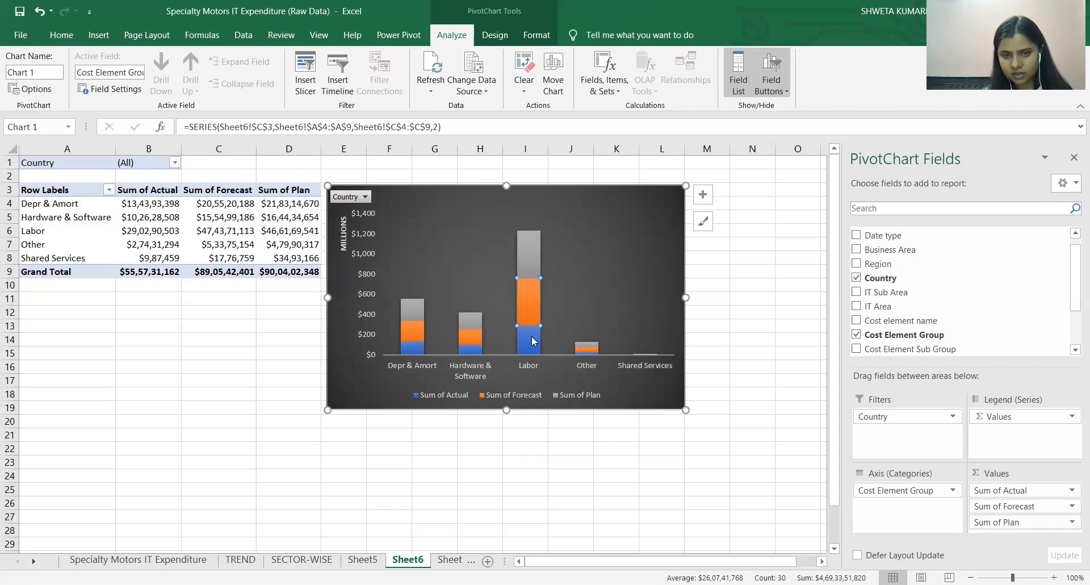
left_click(527, 332)
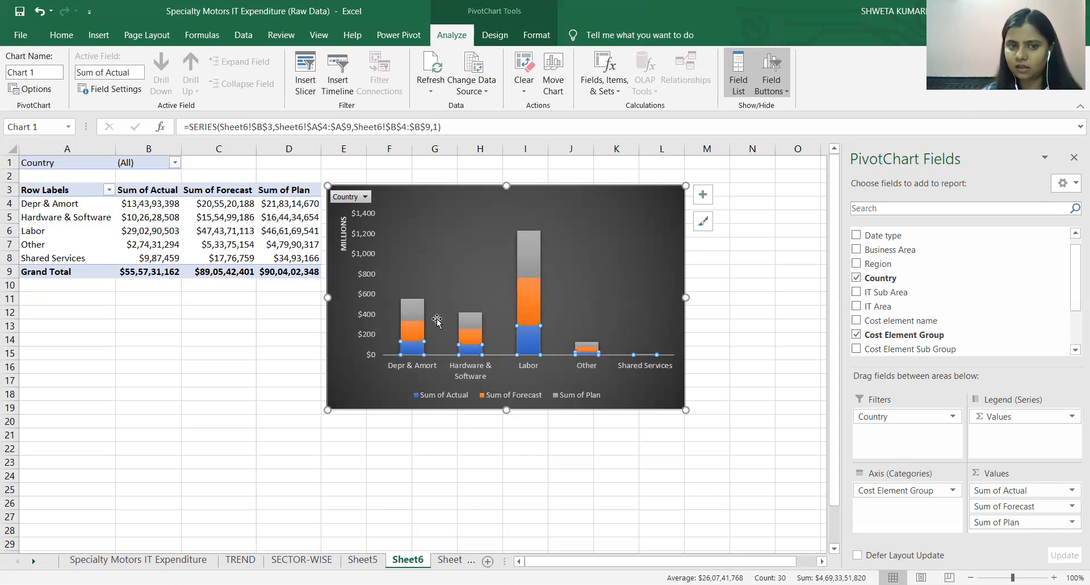
left_click(415, 339)
mouse_move(418, 352)
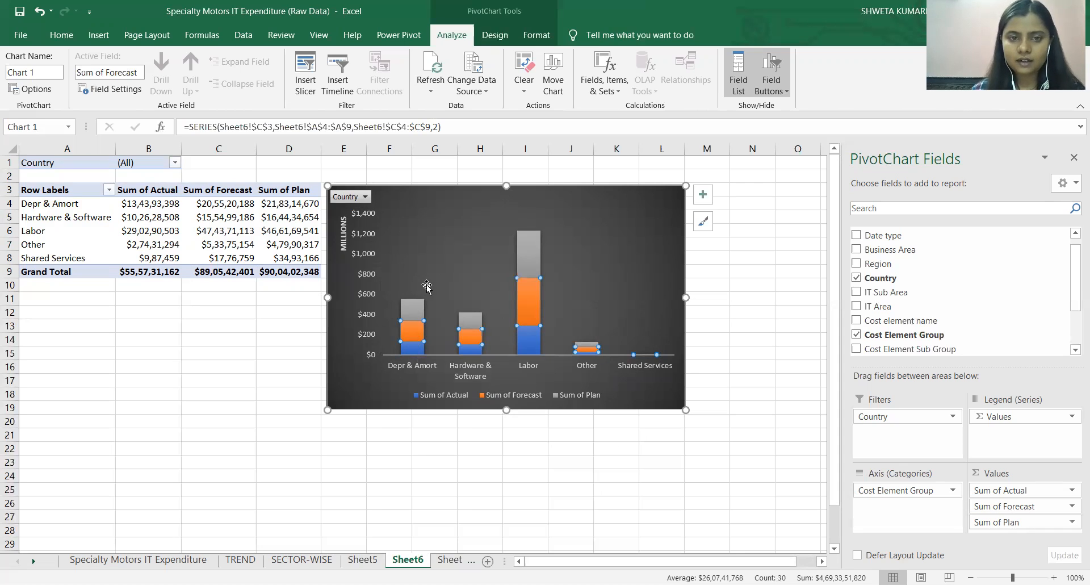
left_click(444, 305)
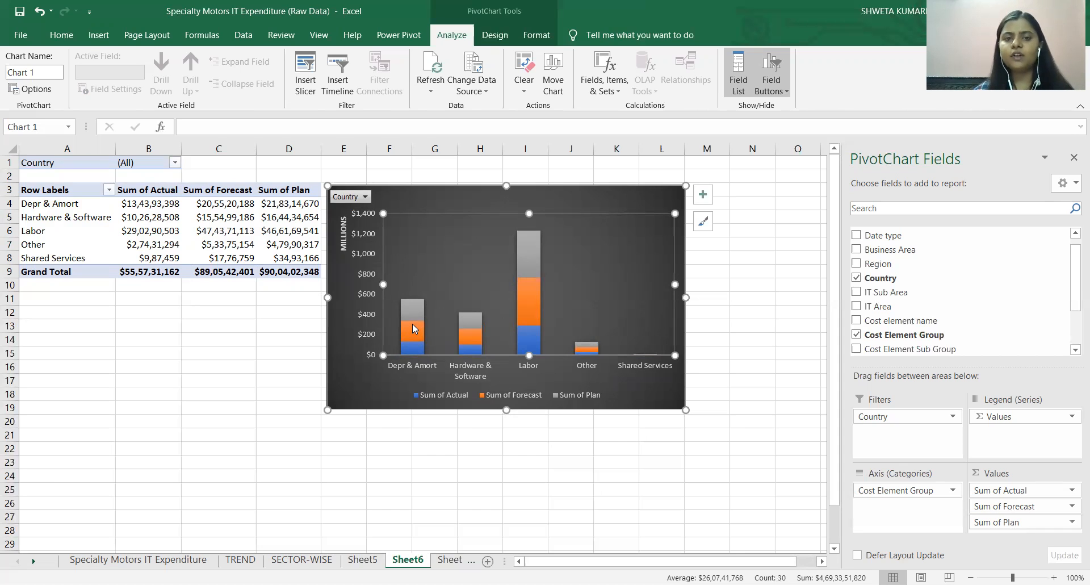
mouse_move(413, 325)
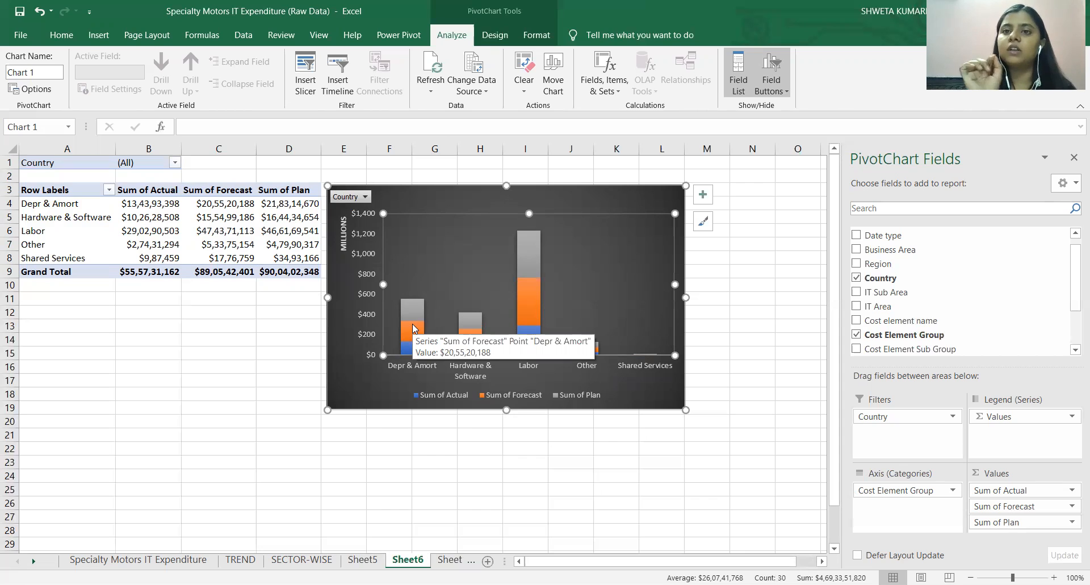
Add a chart title above the plot of the stacked column chart.
left_click(703, 198)
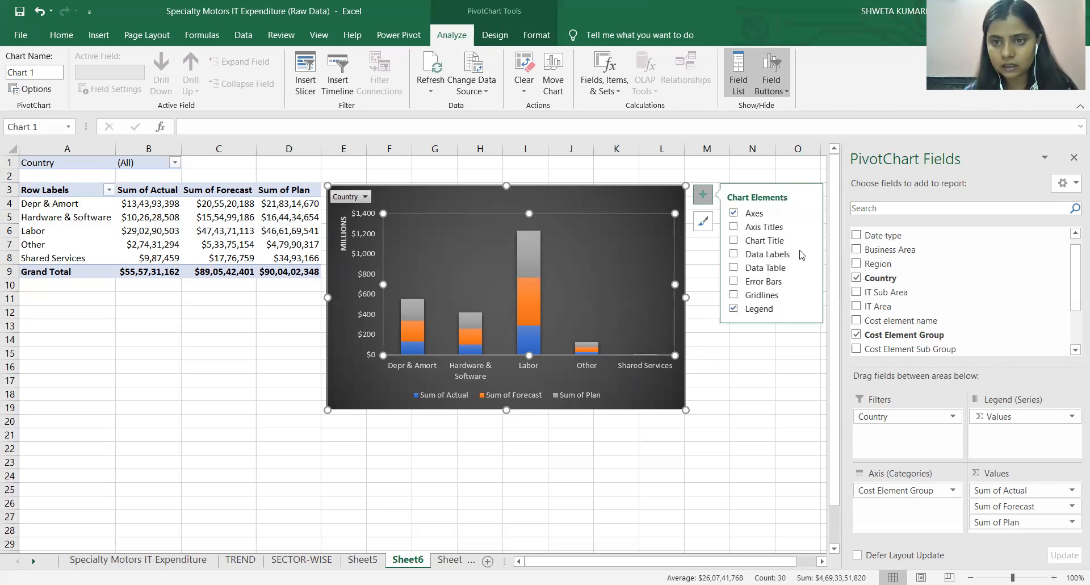
left_click(769, 241)
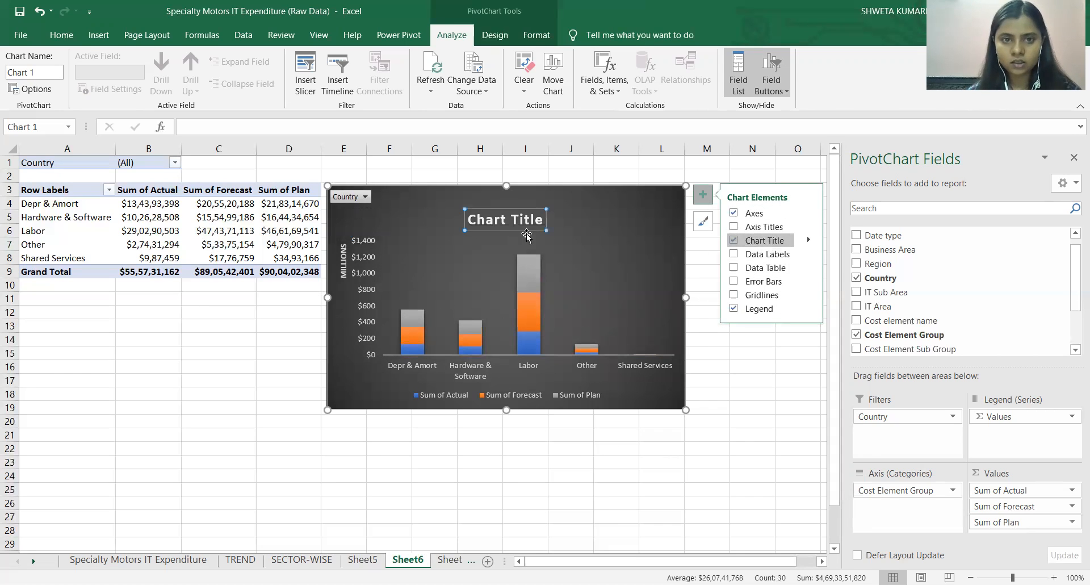
left_click(520, 220)
left_click_drag(544, 219, 481, 218)
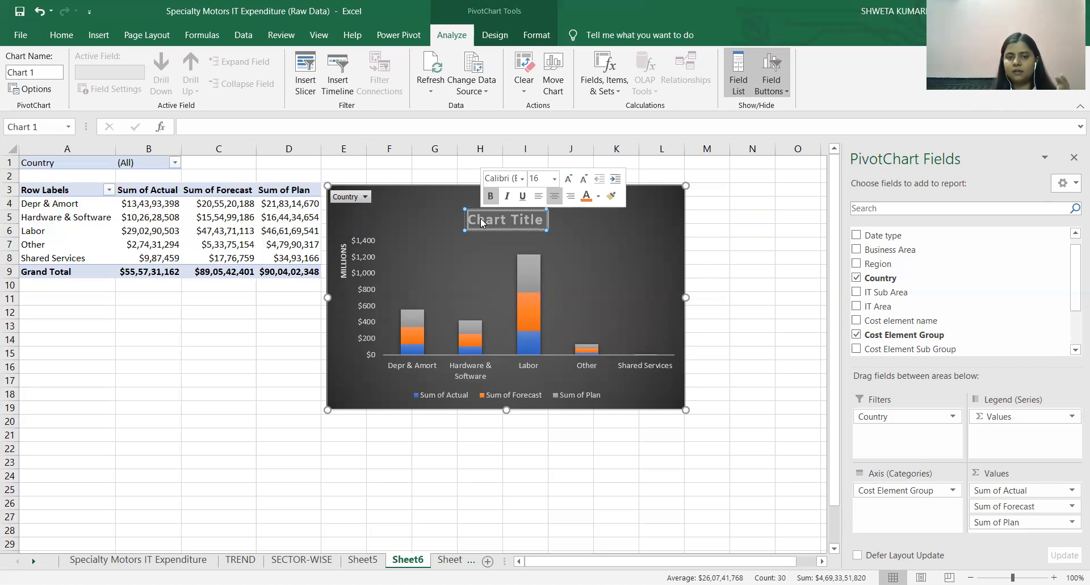
Remove Sum of Forecast from the PivotChart's values, keeping only Actual and Plan.
left_click(601, 249)
left_click_drag(1003, 509, 845, 498)
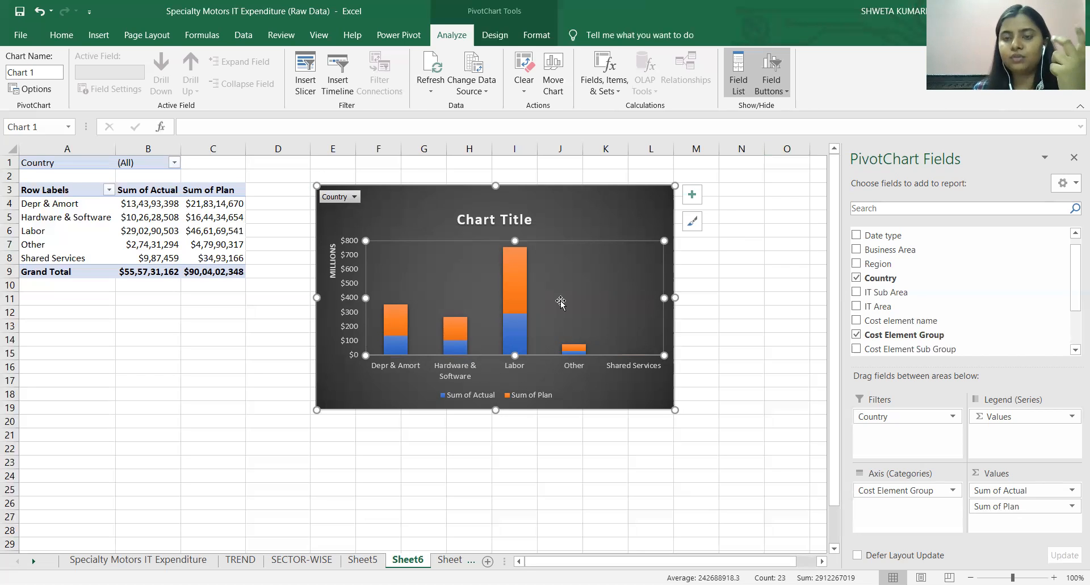
Replace the placeholder chart title with "ACTUAL vs. PLANNED ON COST-ELEMENT".
left_click(529, 218)
left_click_drag(532, 219, 455, 219)
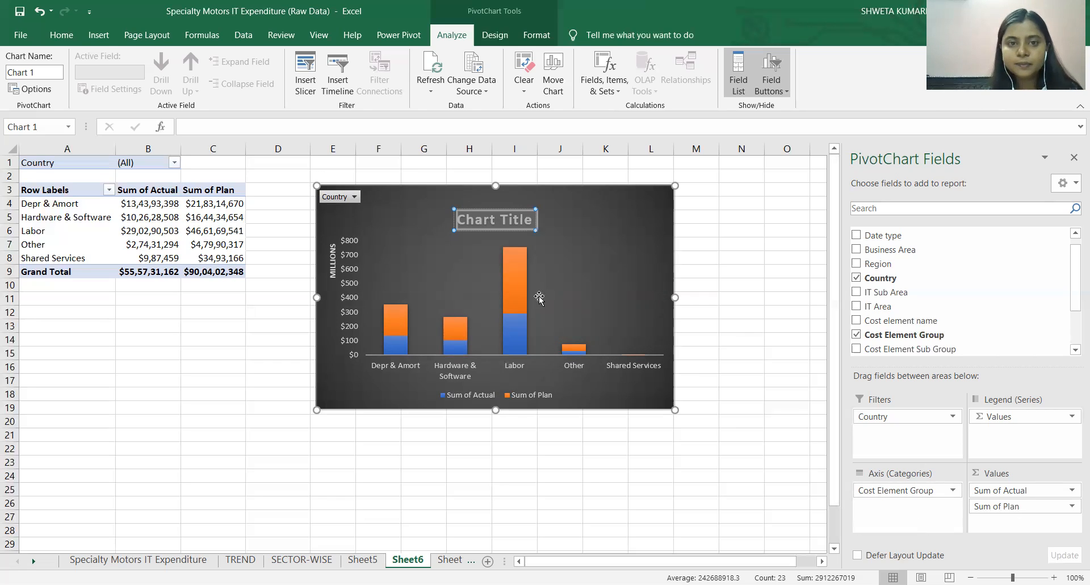
left_click(520, 220)
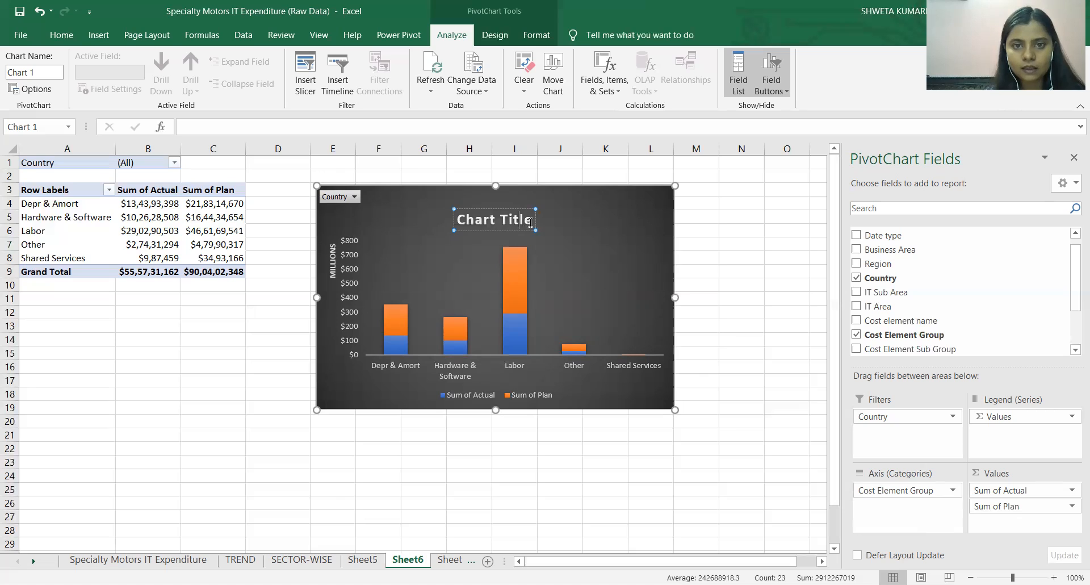
left_click_drag(530, 221, 456, 220)
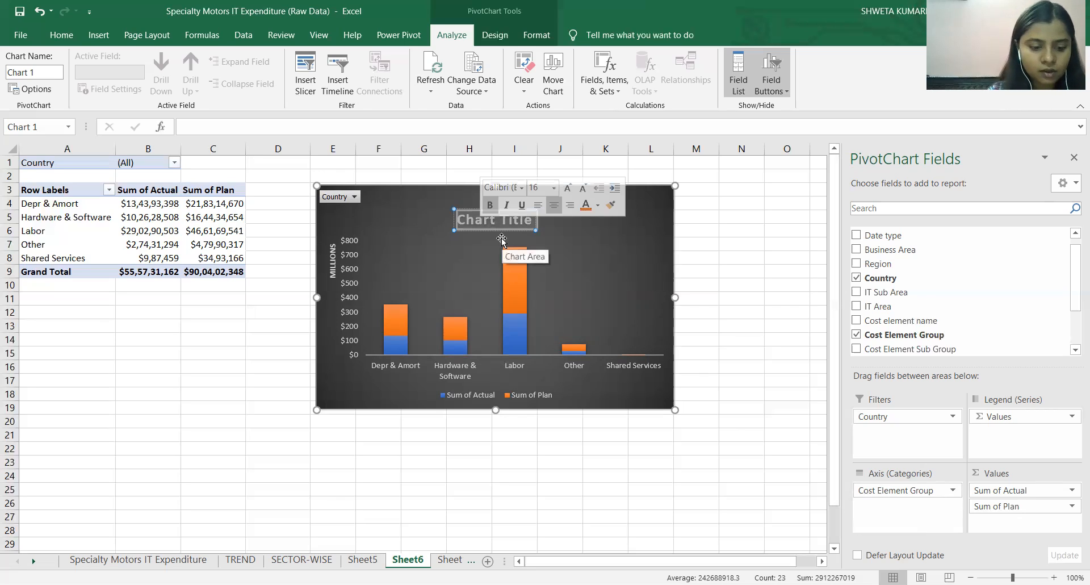
type("ACTUAL")
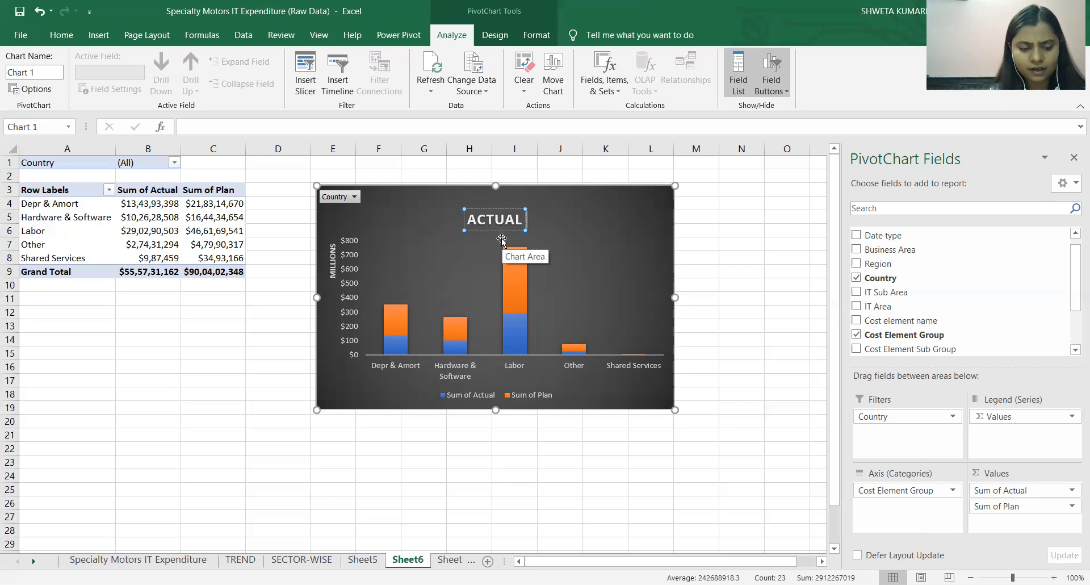
type(" vs.")
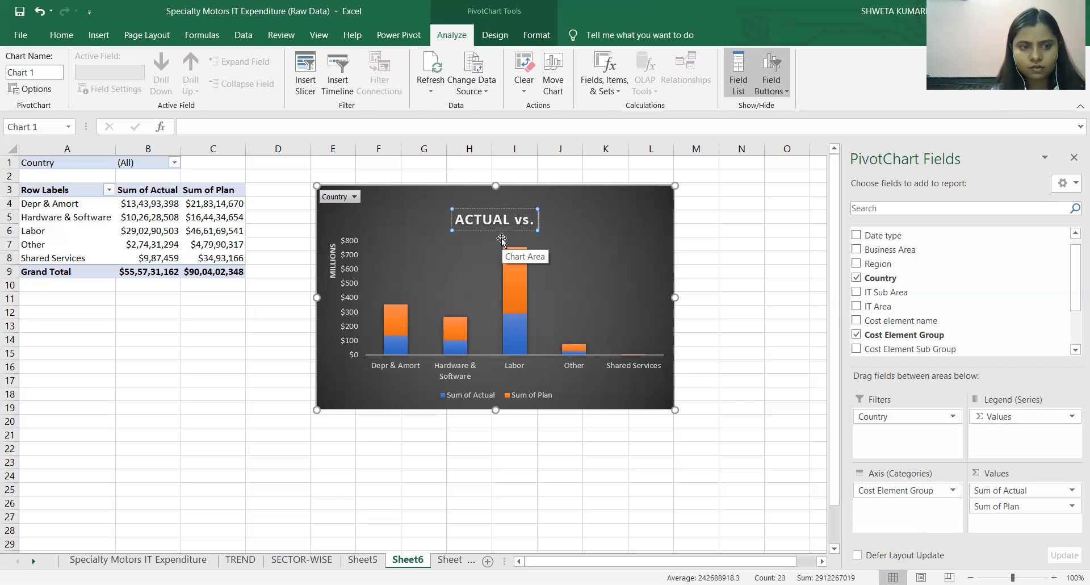
type(" PLANNED")
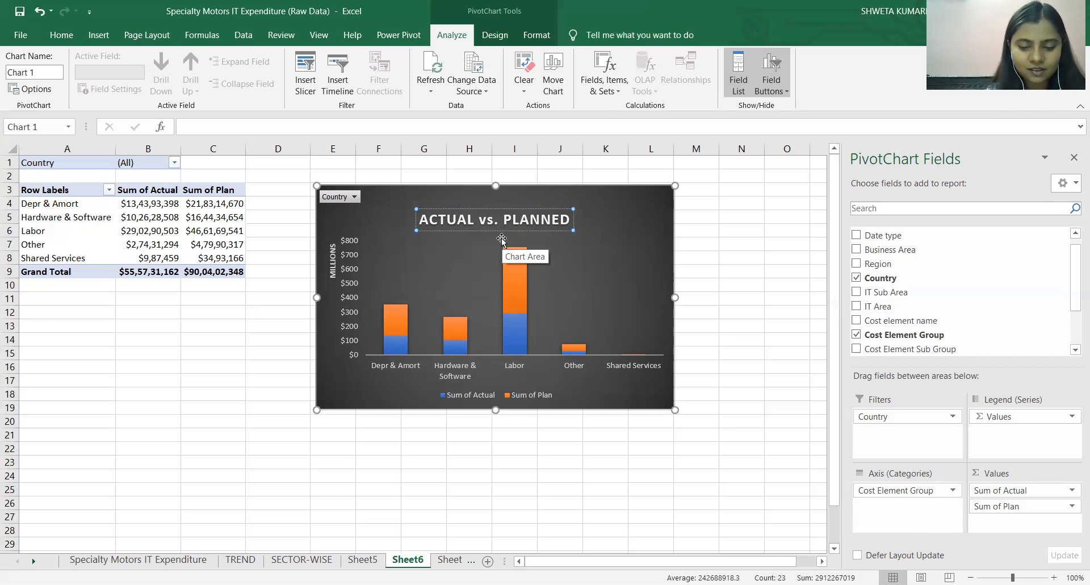
type("ON")
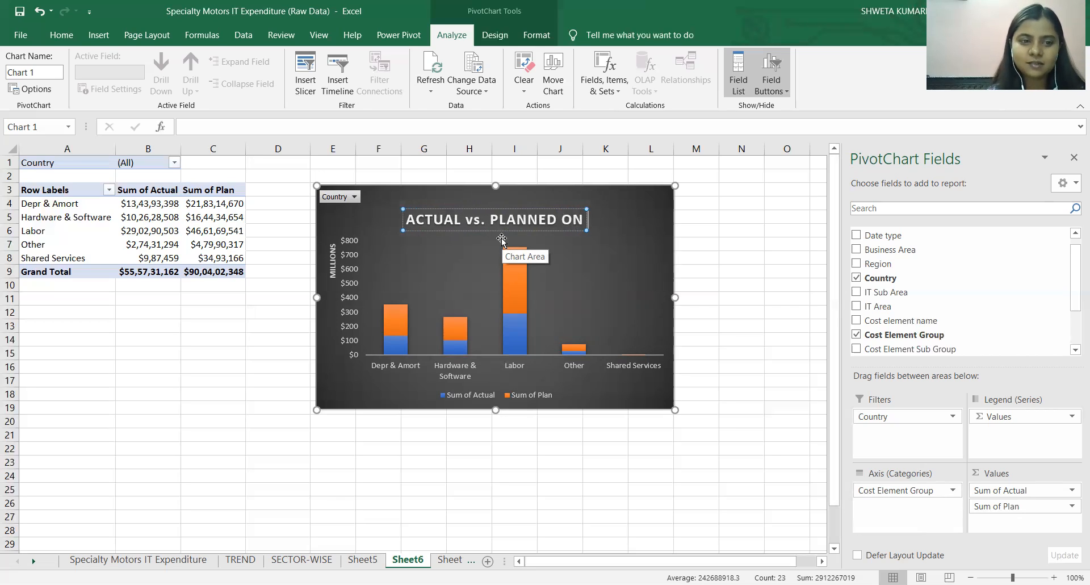
type(" COS")
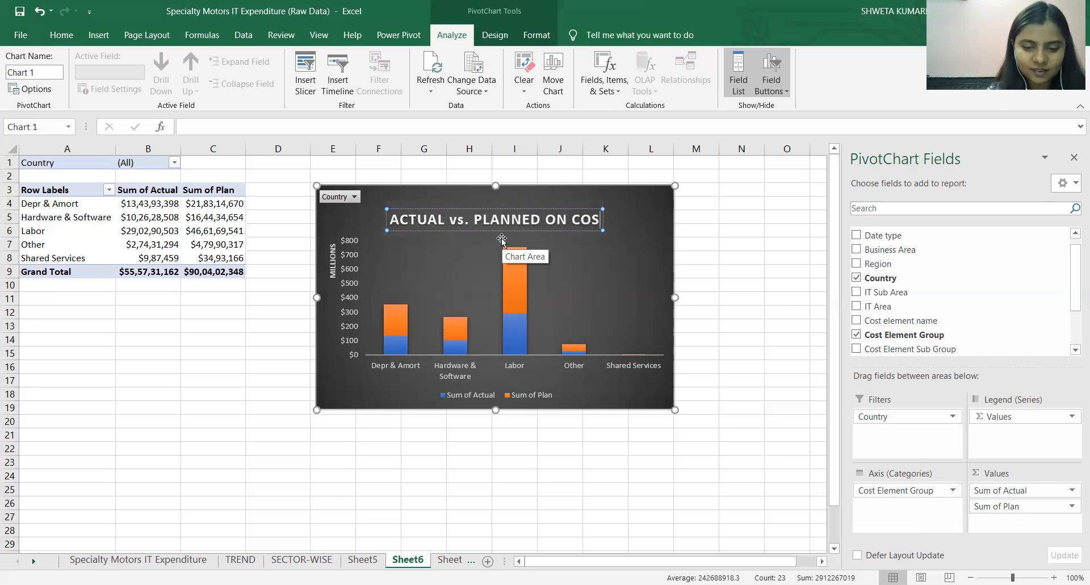
type("T-ELEMENT")
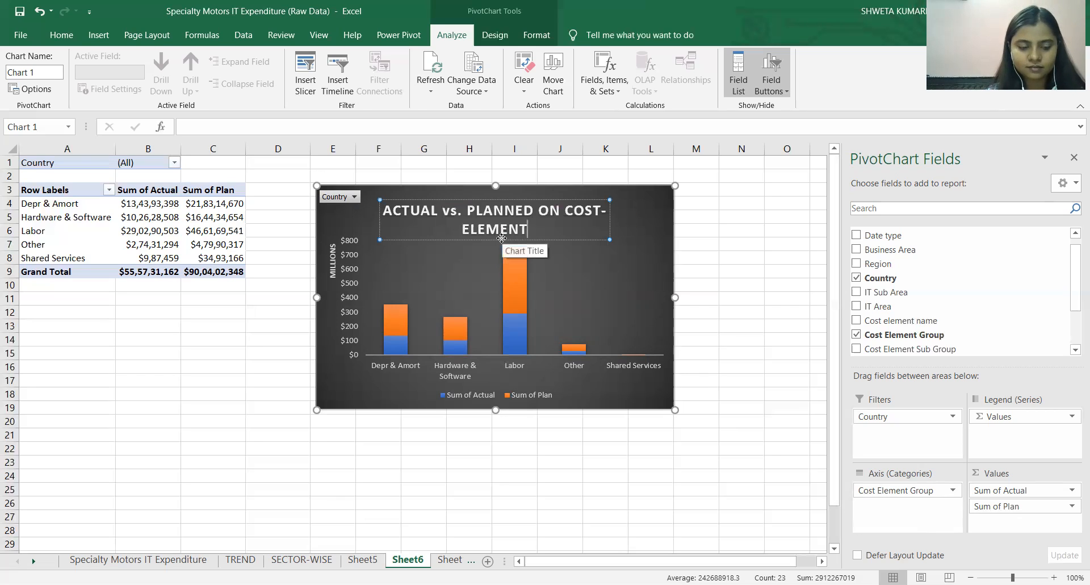
Set the font size of the whole chart title to 11.
key("ctrl+a")
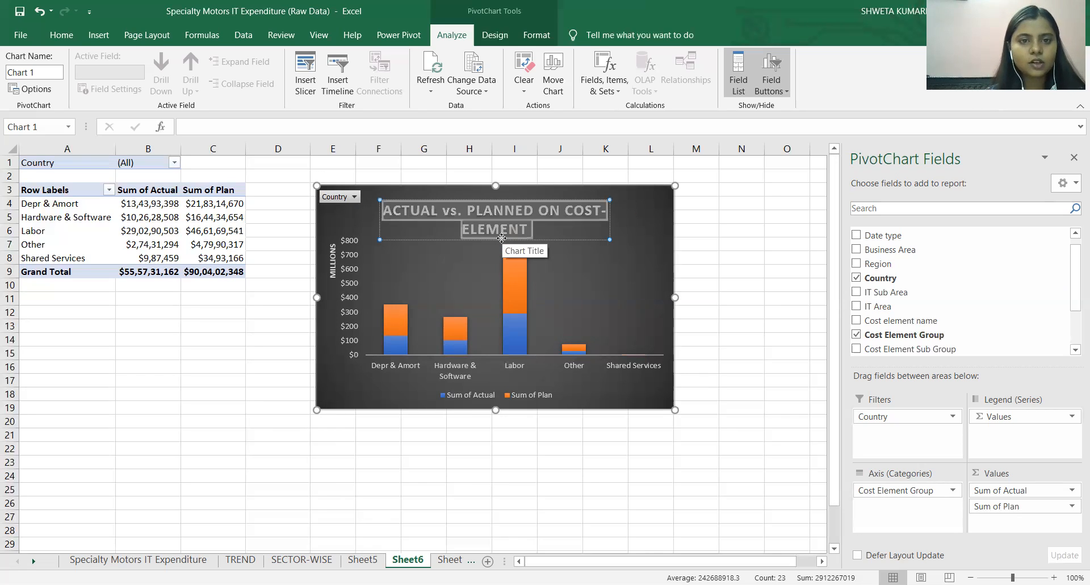
left_click(59, 34)
left_click(213, 64)
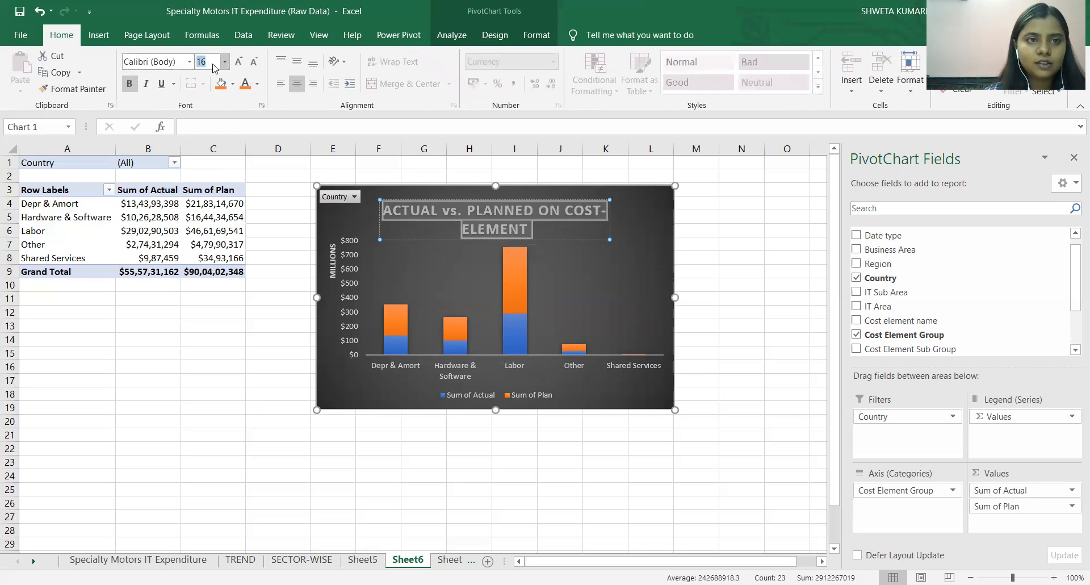
type("11")
key("Return")
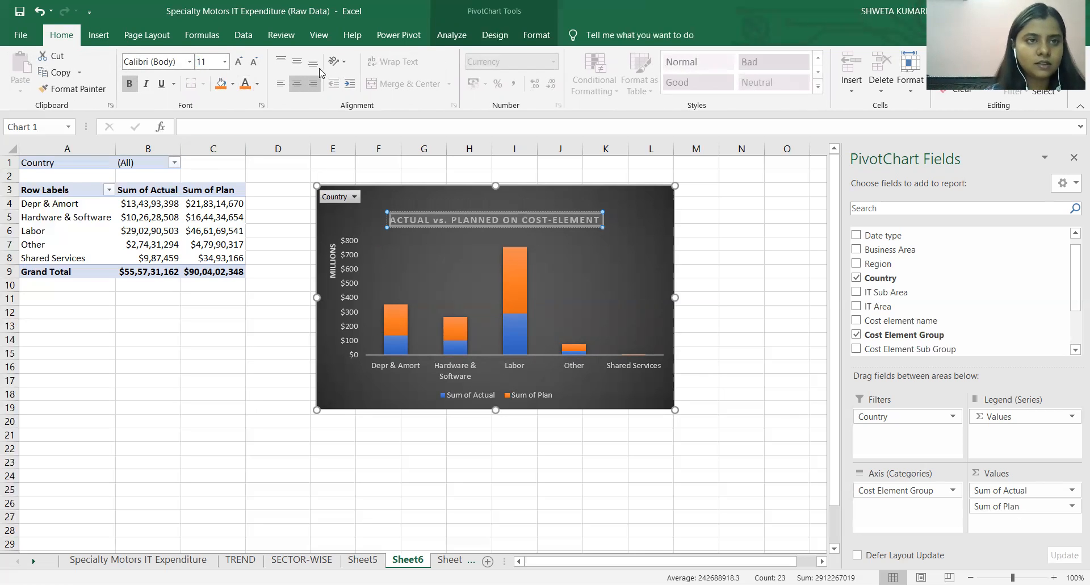
Format the cost-element chart title in underlined orange Cambria.
left_click(141, 56)
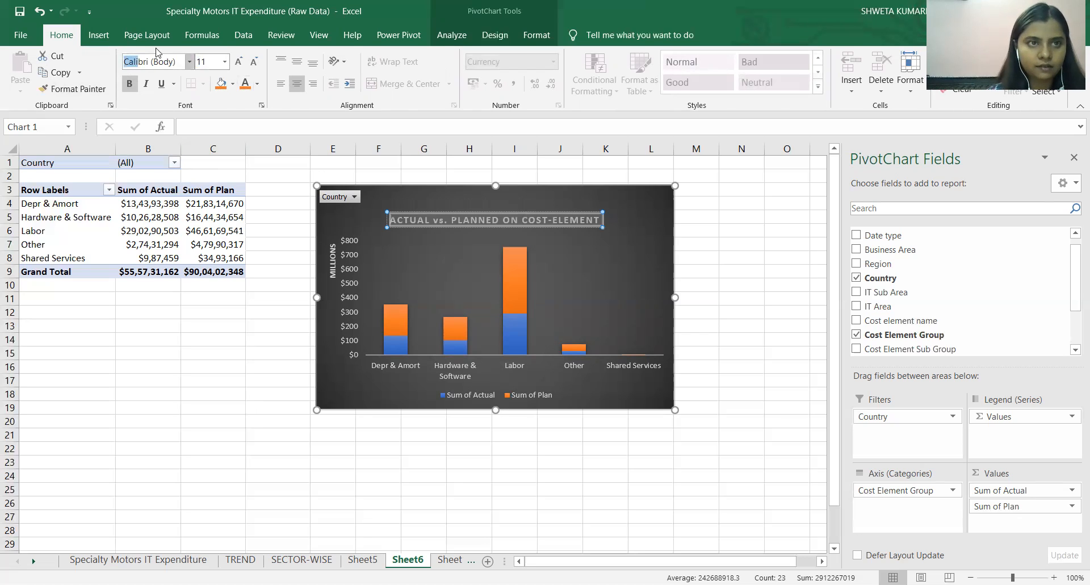
left_click(126, 59)
type("Cambria")
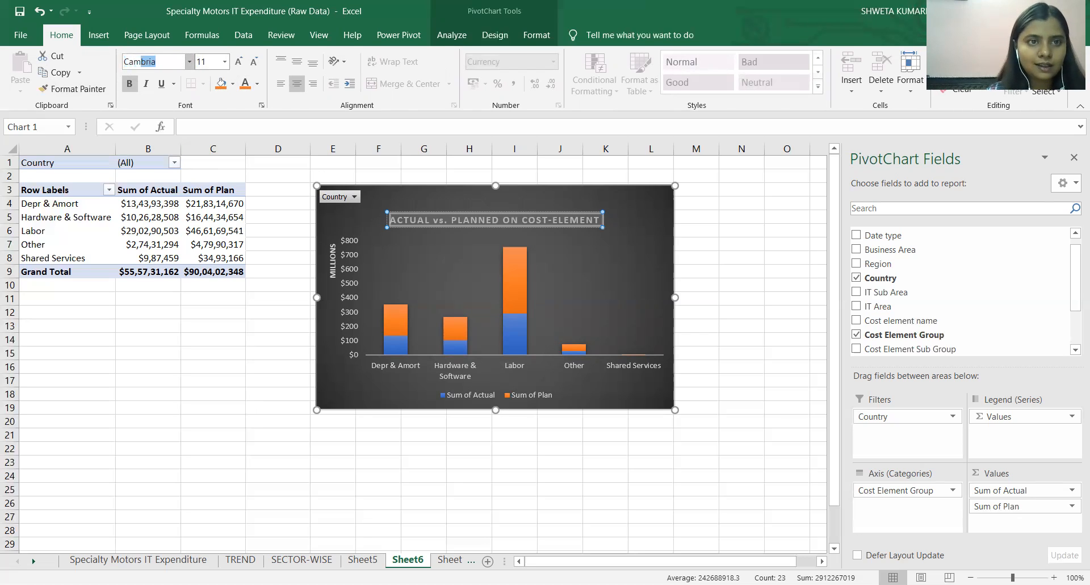
key("Return")
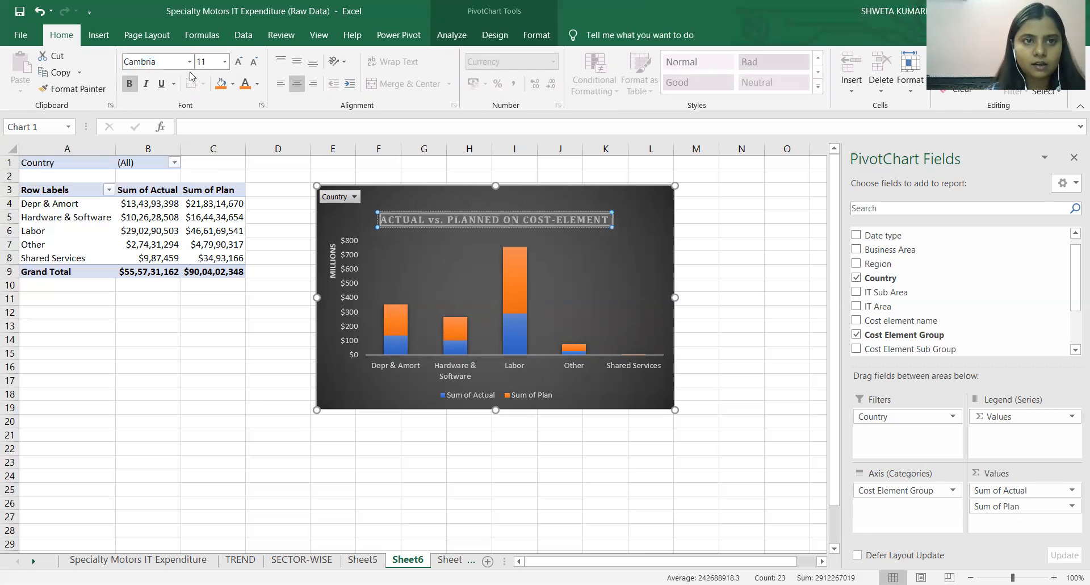
left_click(161, 83)
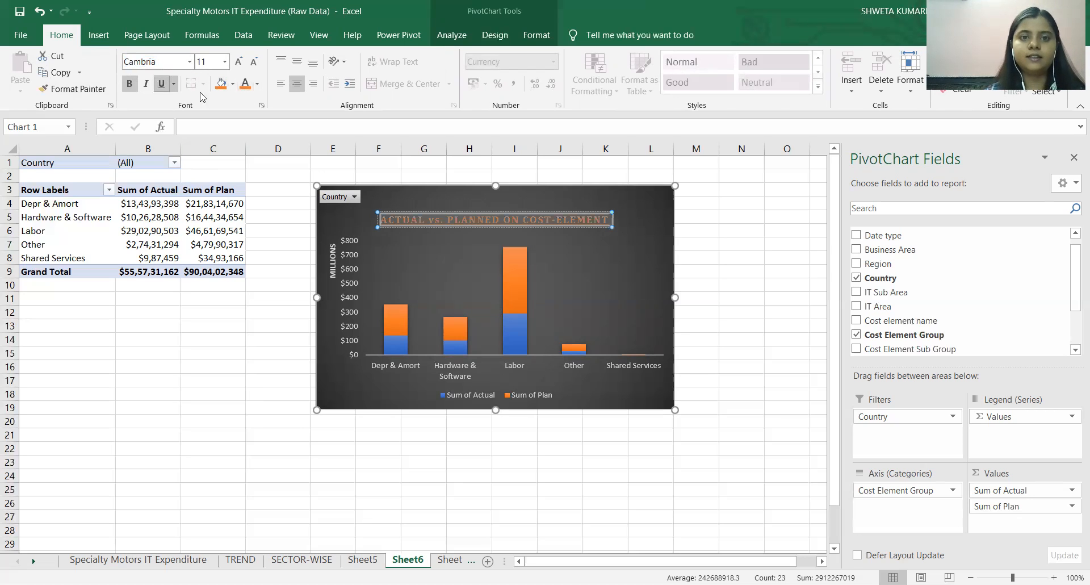
Move the chart title up to the chart's upper edge and shift the legend toward the lower-right corner of the chart.
left_click_drag(481, 212, 479, 197)
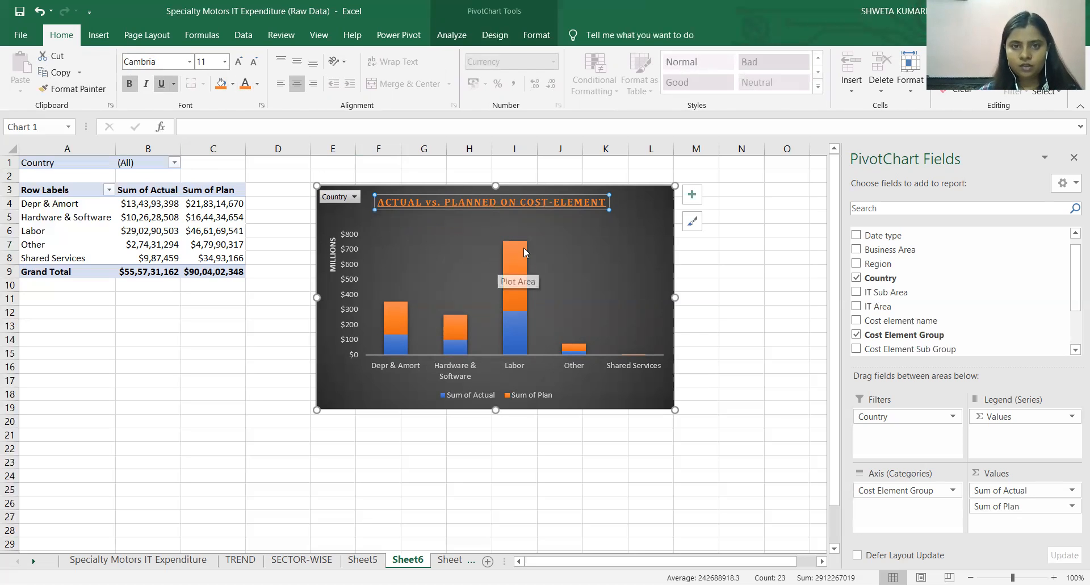
left_click(508, 392)
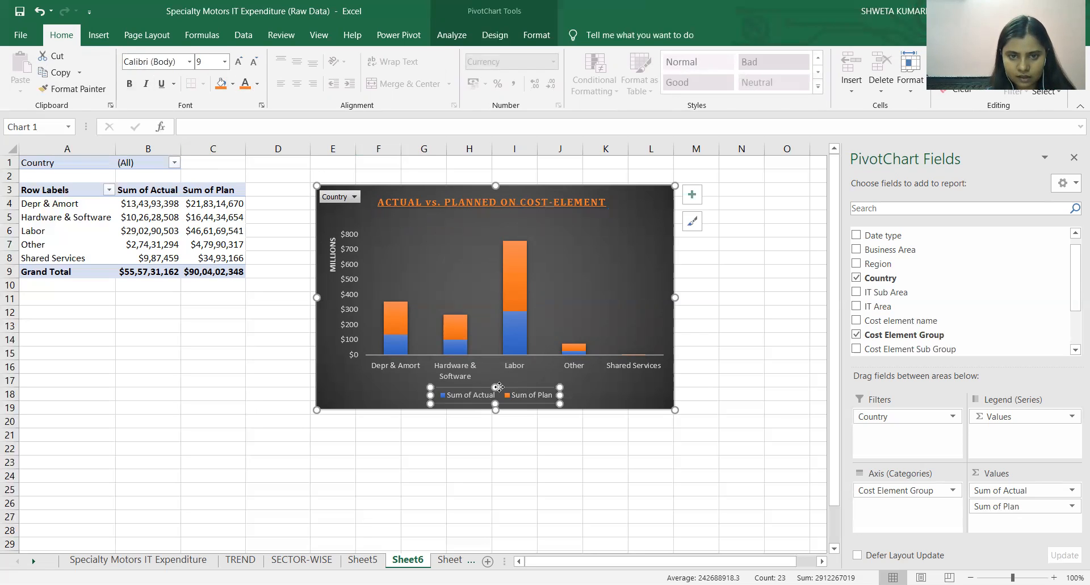
left_click_drag(508, 392, 581, 383)
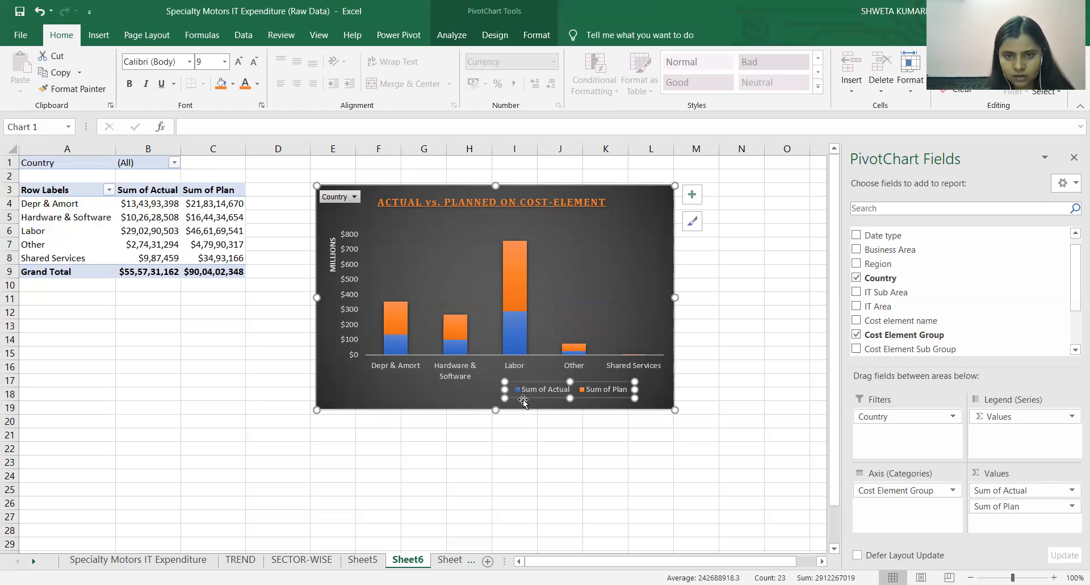
left_click(652, 446)
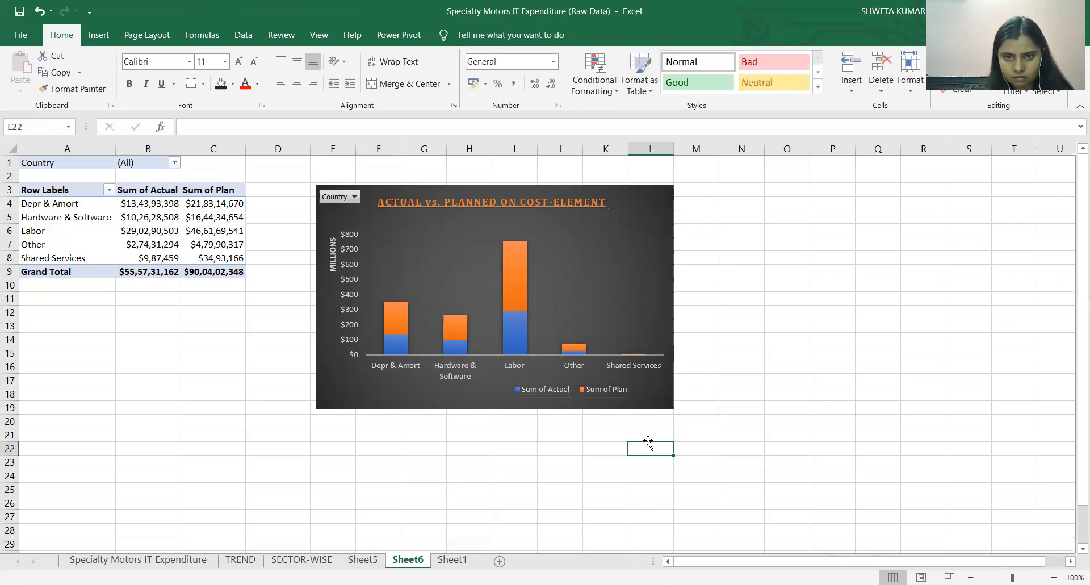
left_click(599, 295)
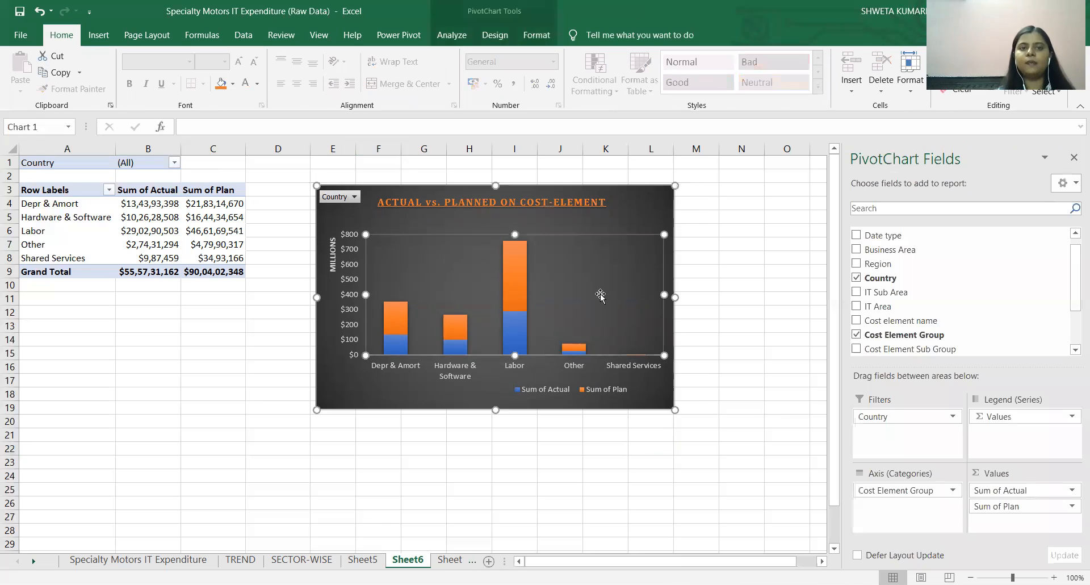
Rename Sheet6 as "ACTUAL VS. PLANNED".
right_click(407, 562)
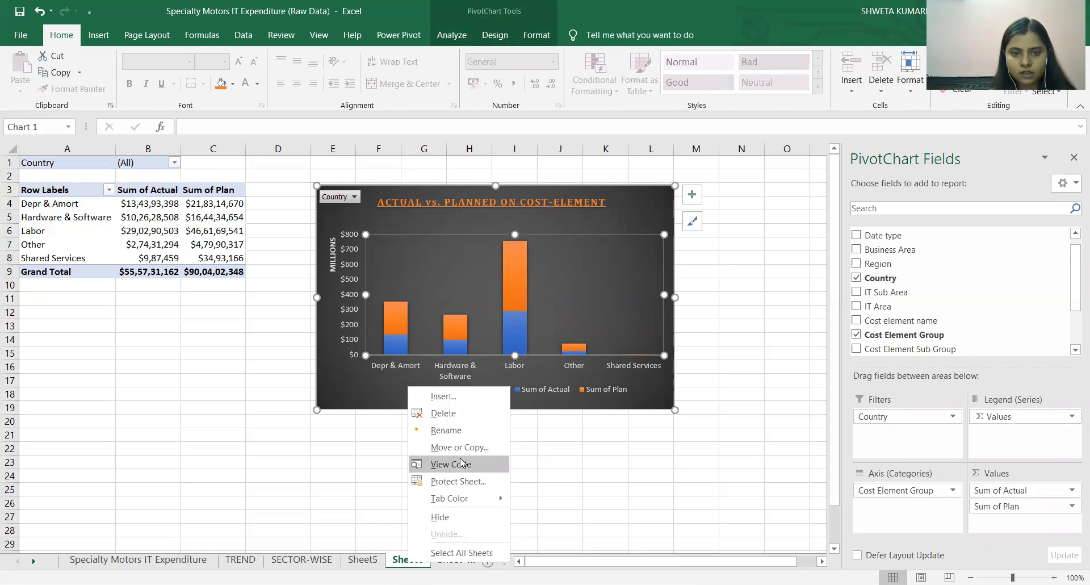
left_click(446, 430)
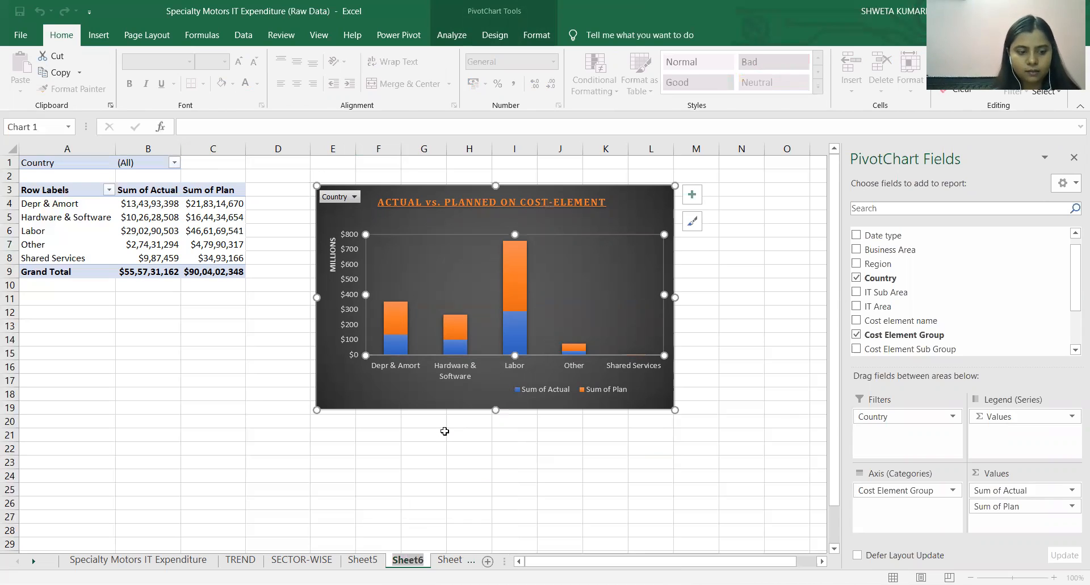
type("ACTUA")
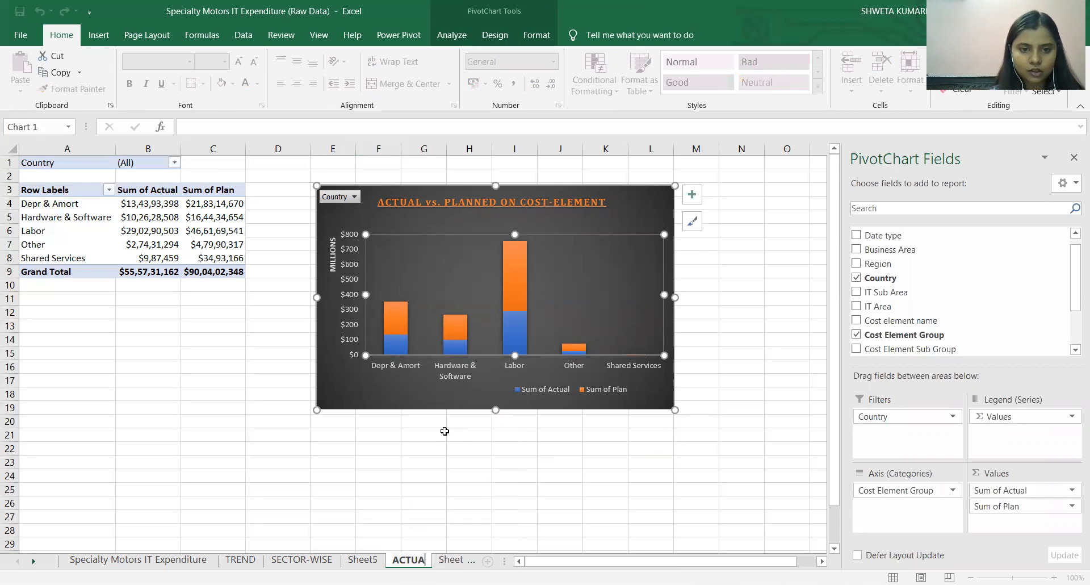
type("L")
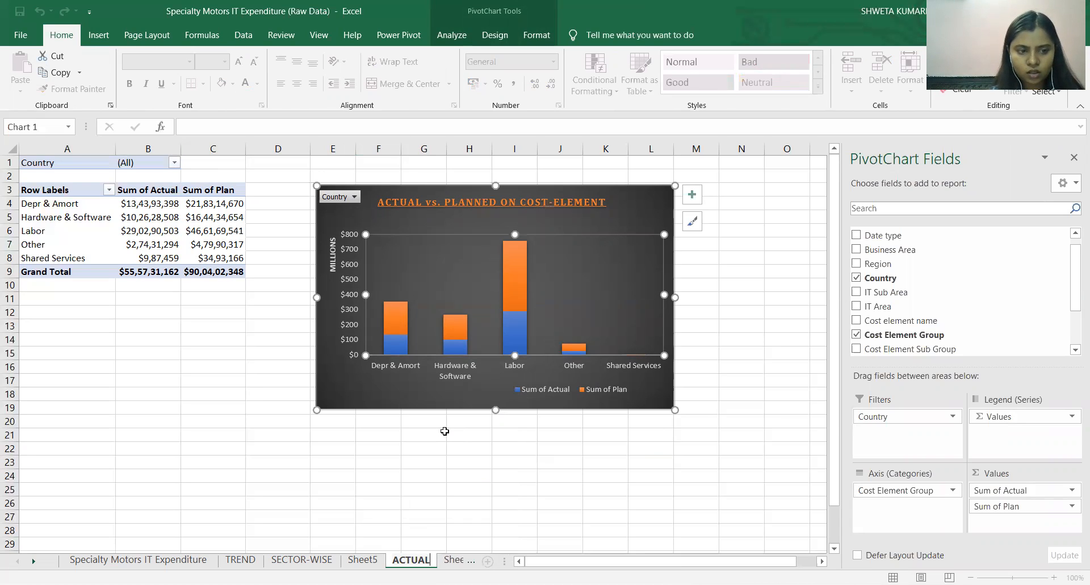
type(" VS")
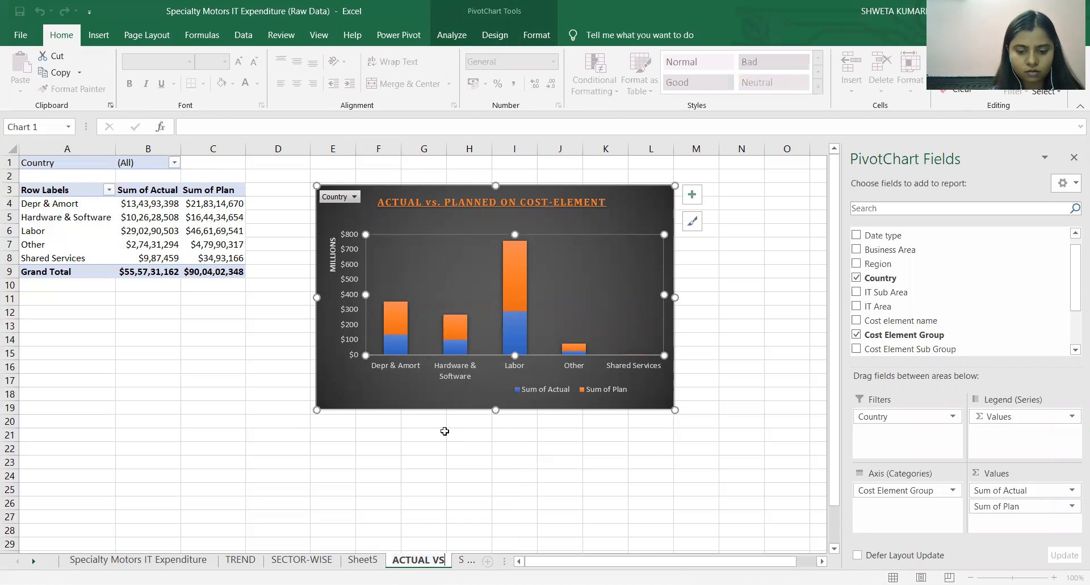
type(". PLA")
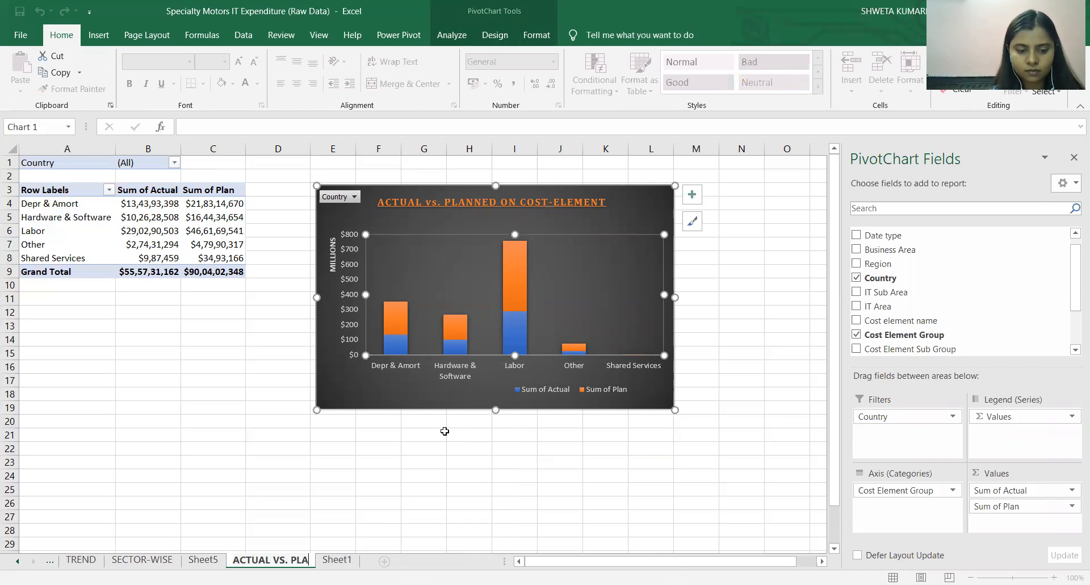
type("NNED")
key("Return")
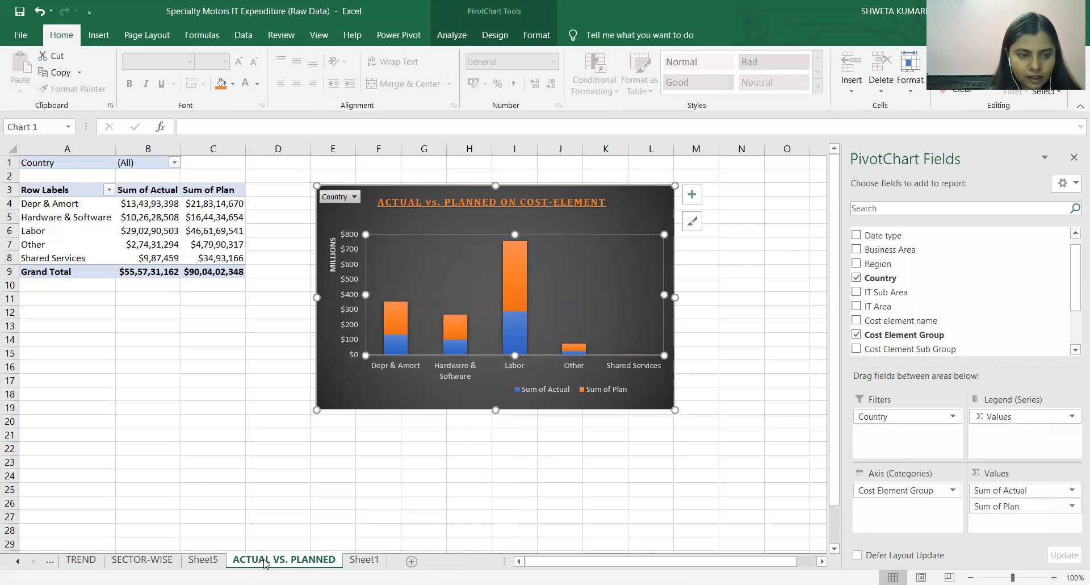
Review the raw data sheet and the TREND, SECTOR-WISE and ACTUAL VS. PLANNED sheets with their charts.
left_click(160, 561)
left_click(81, 559)
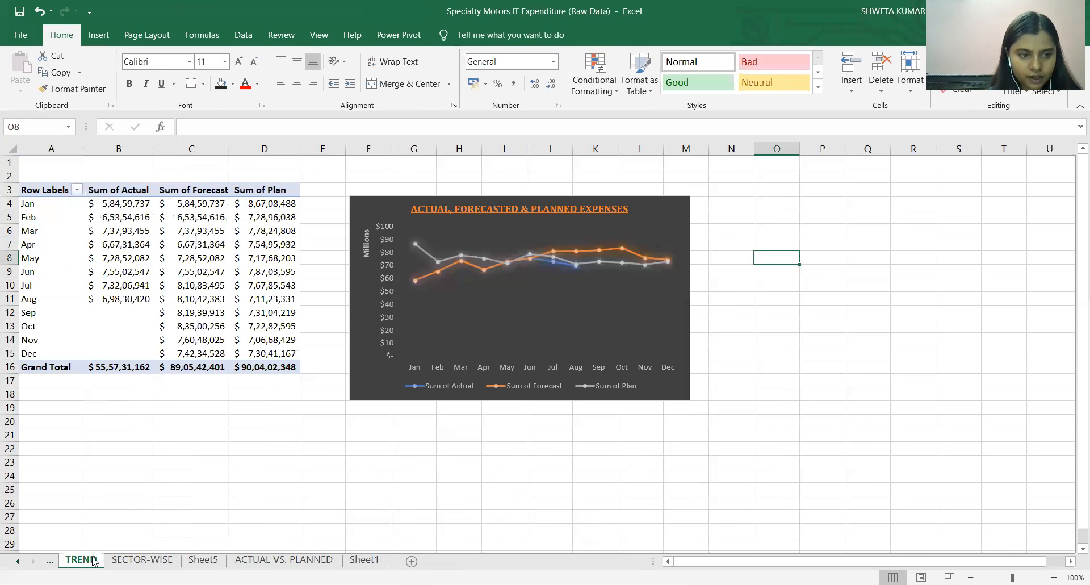
left_click(53, 562)
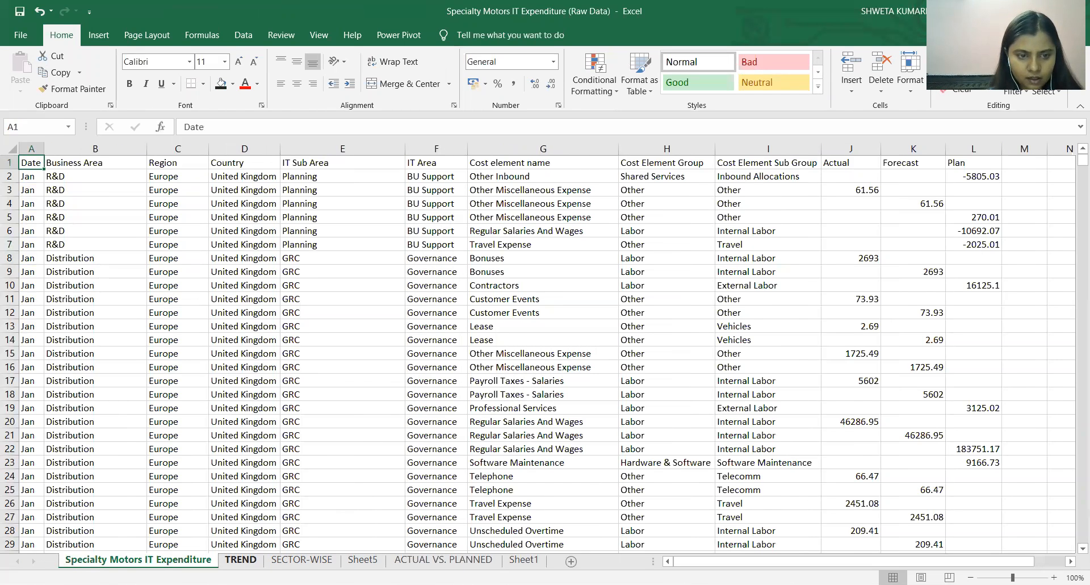
left_click(240, 560)
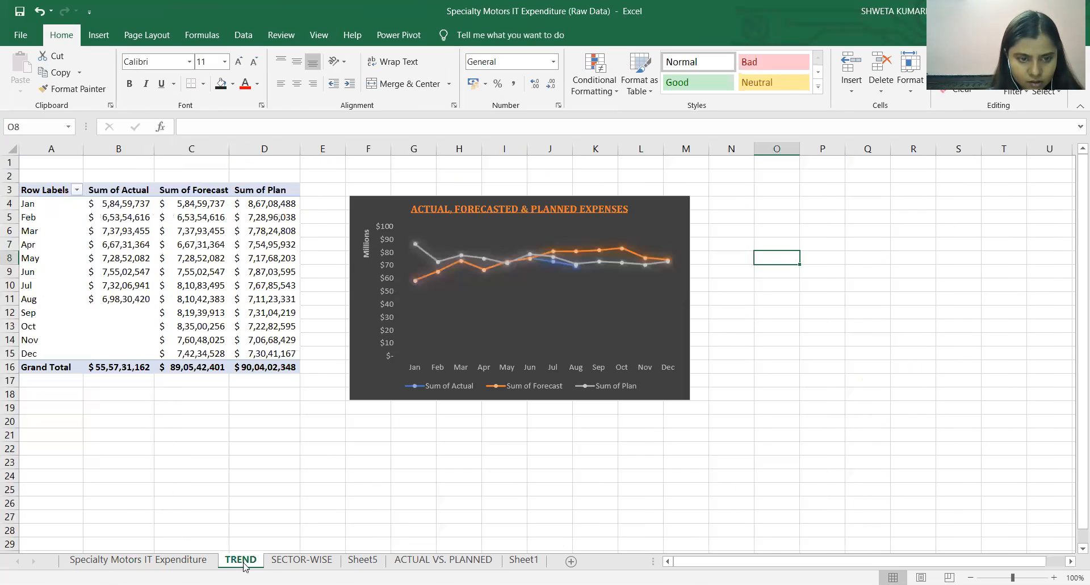
left_click(301, 559)
left_click(443, 559)
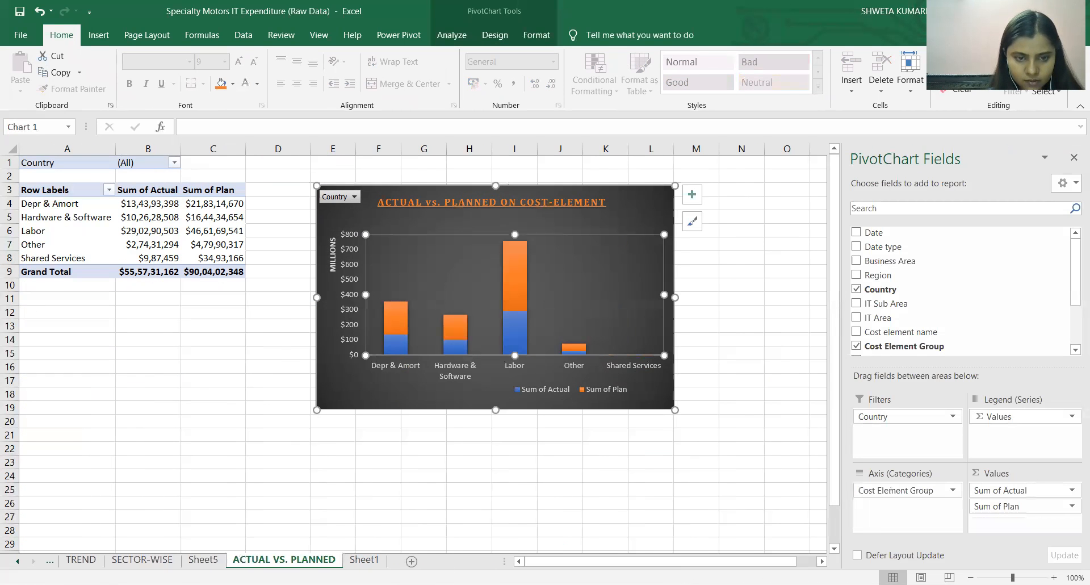
left_click(150, 560)
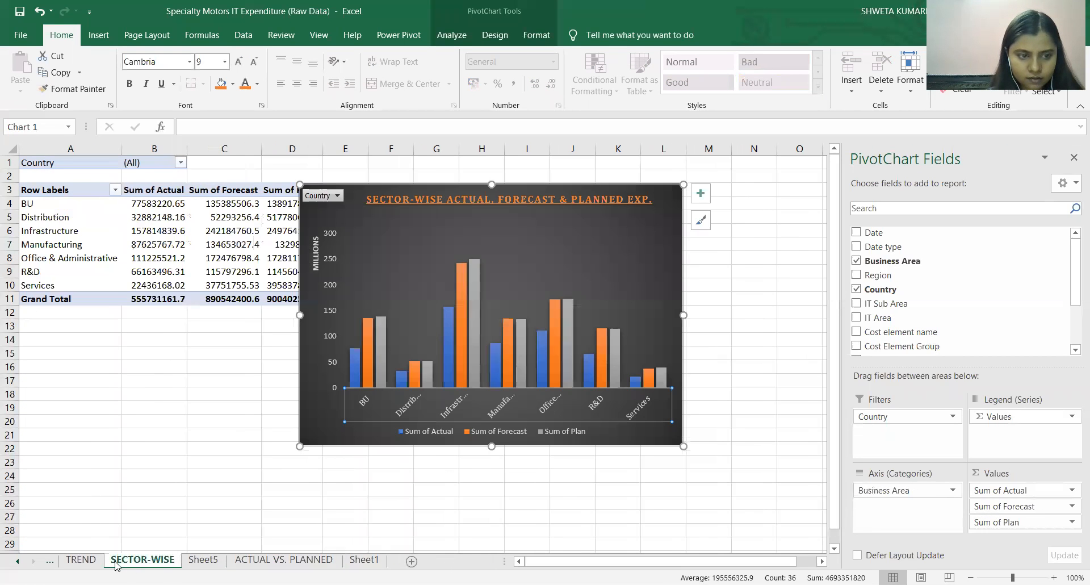
left_click(91, 561)
left_click(49, 561)
left_click(83, 560)
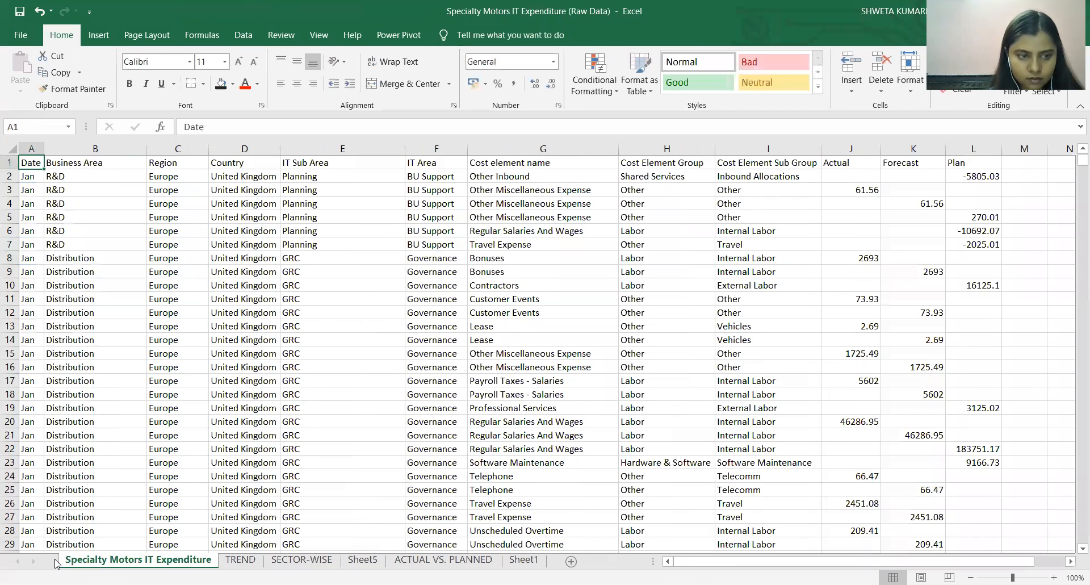
left_click(240, 560)
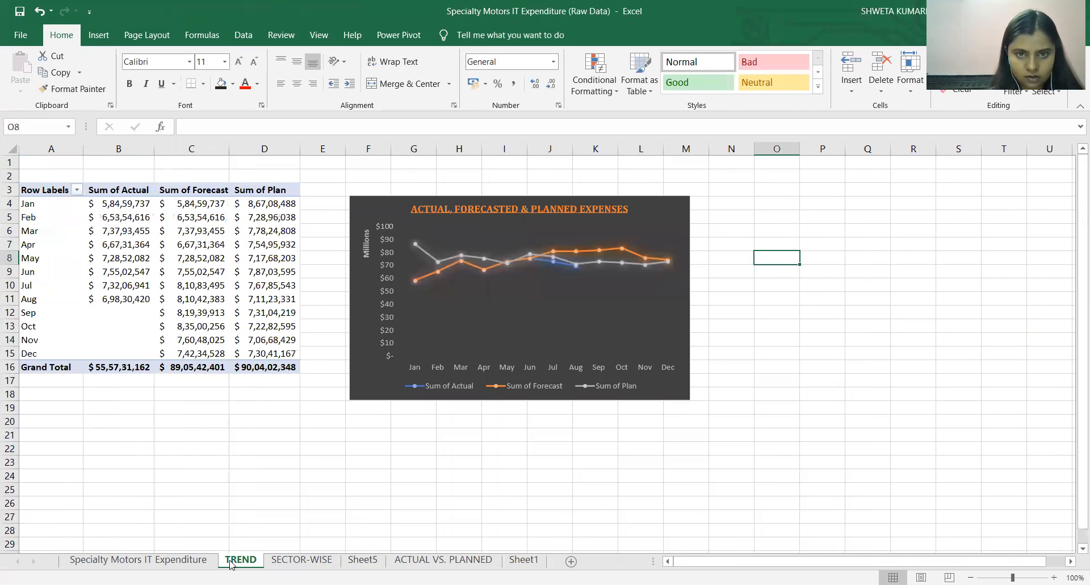
left_click(302, 559)
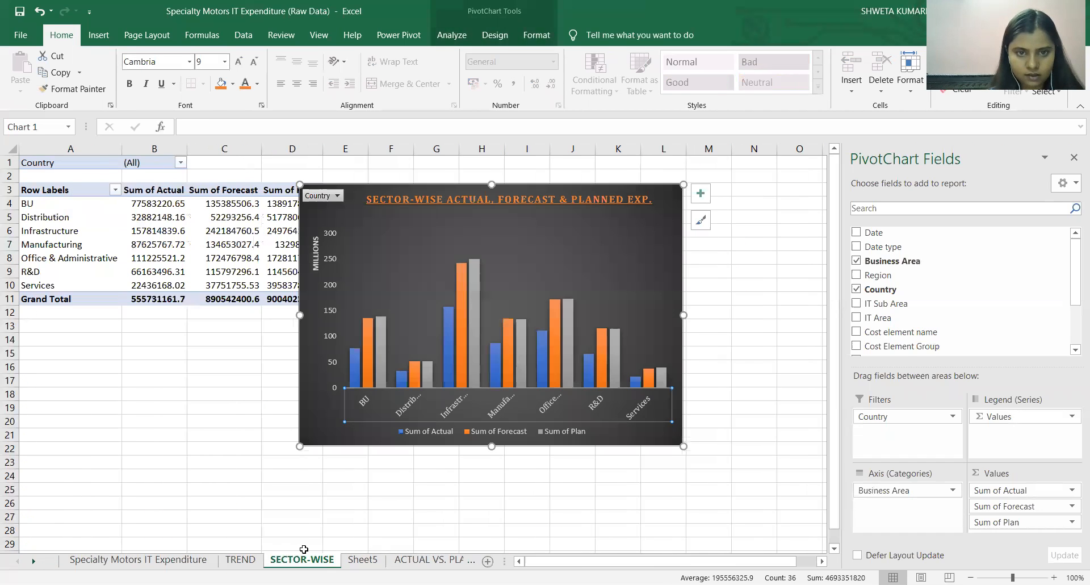
Rename Sheet5, which holds the IT area pie chart, as "ACTUAL EXPENSES".
left_click(363, 559)
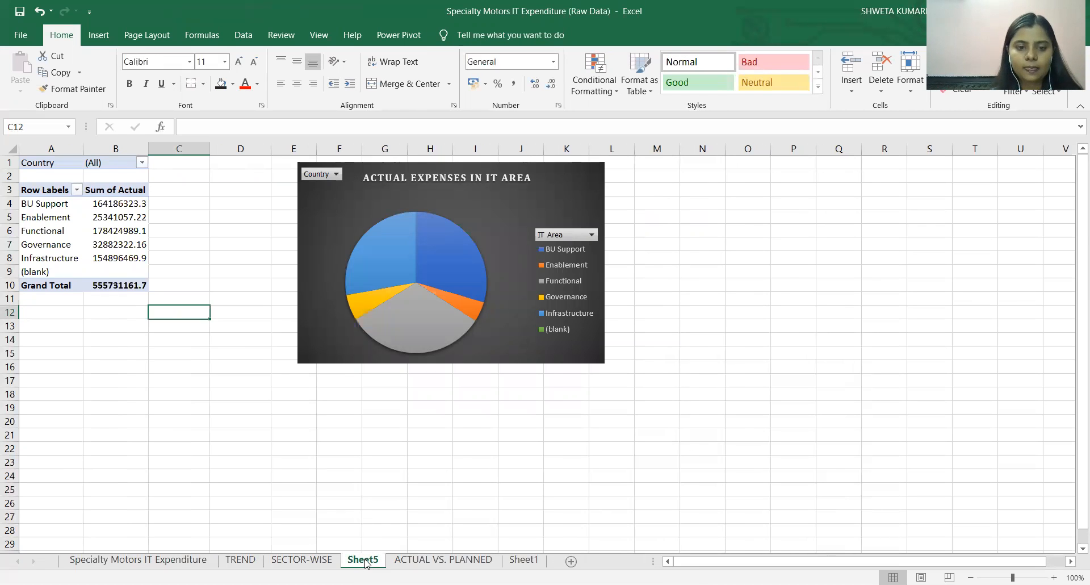
right_click(365, 560)
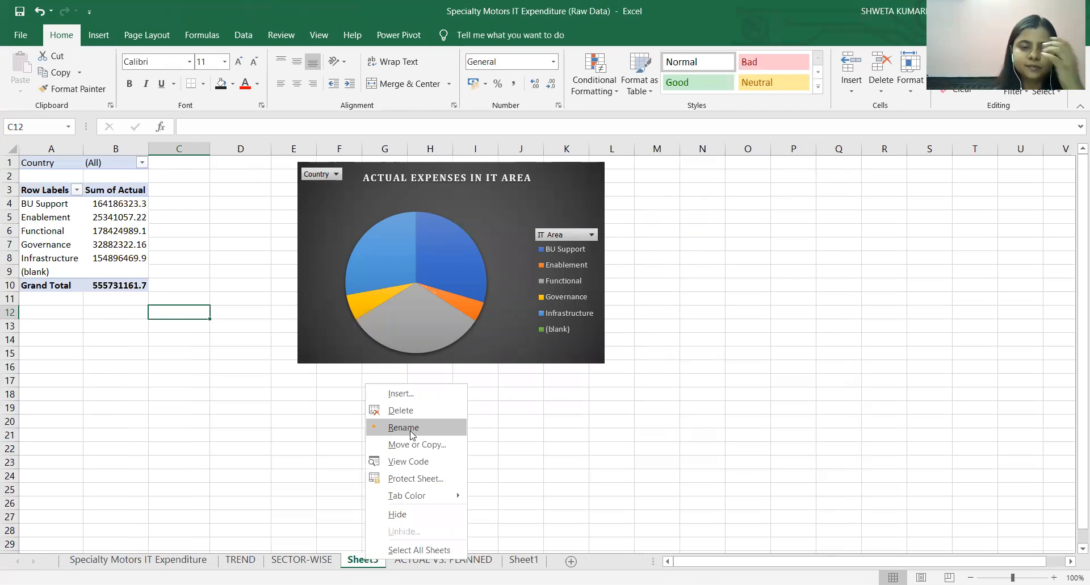
left_click(411, 430)
type("ACTUAL WXPENSE")
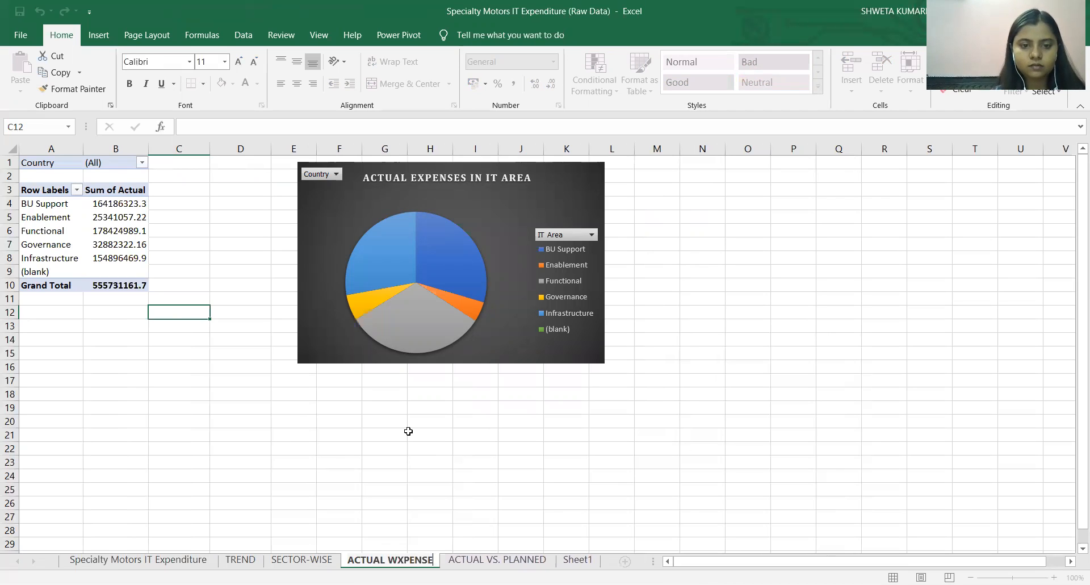
key("BackSpace")
key("BackSpace")
key("BackSpace")
key("BackSpace")
key("BackSpace")
key("BackSpace")
key("BackSpace")
key("BackSpace")
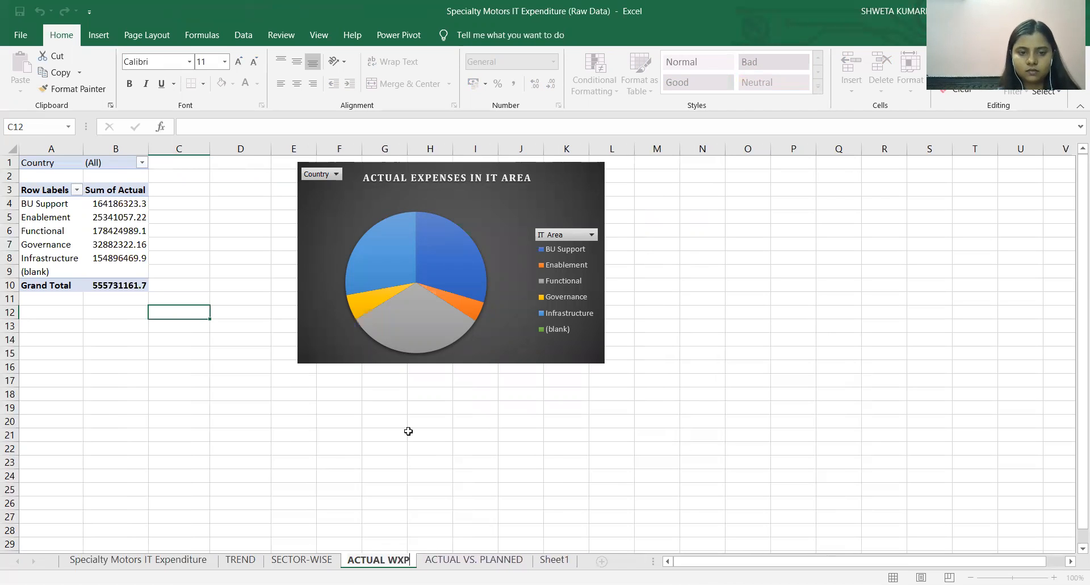
type("EXPENSES")
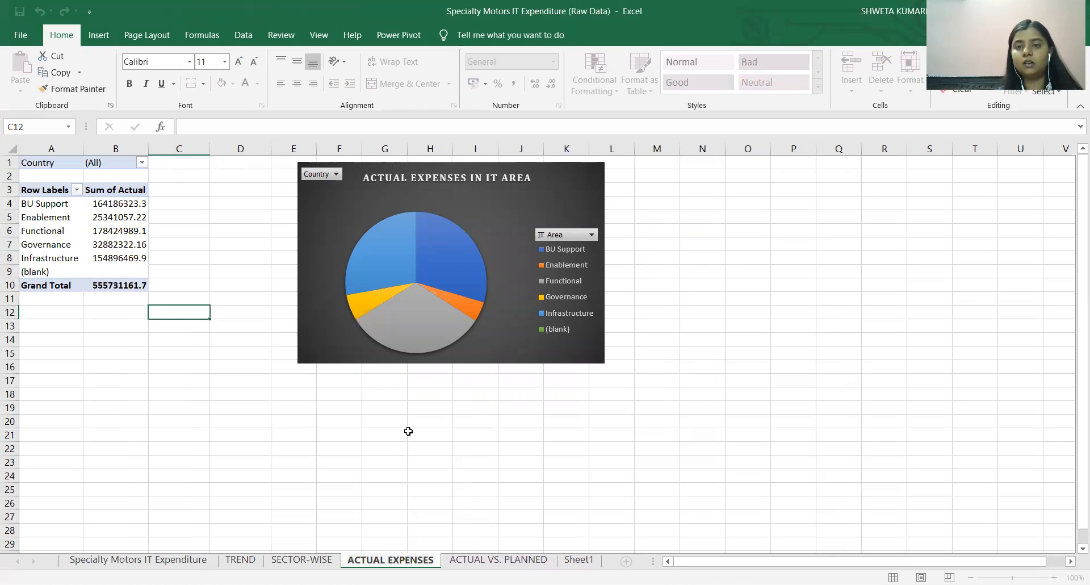
key("Return")
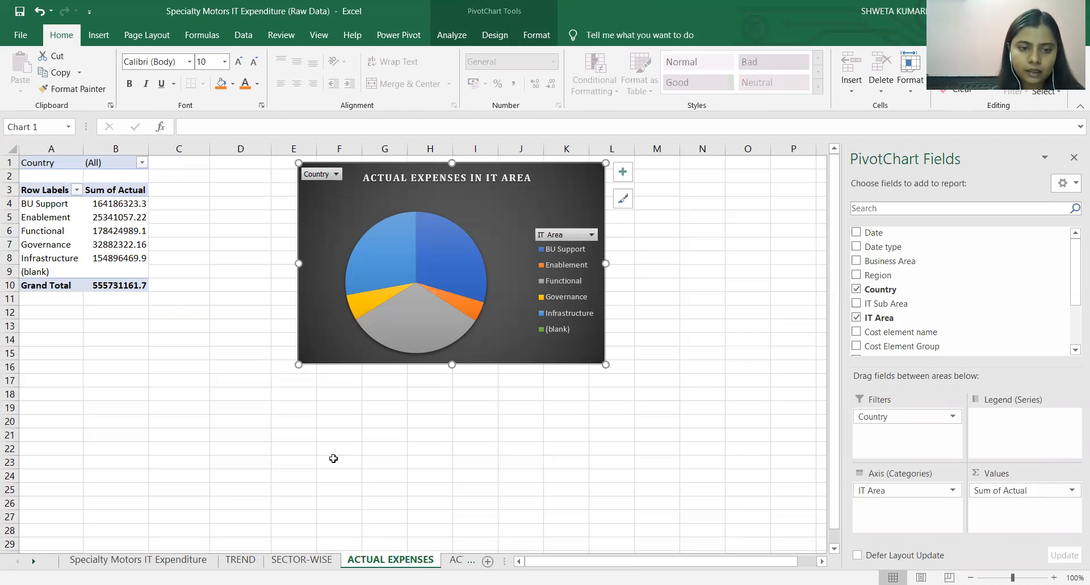
Filter the PivotChart on the SECTOR-WISE sheet by country to show only Austria.
left_click(301, 559)
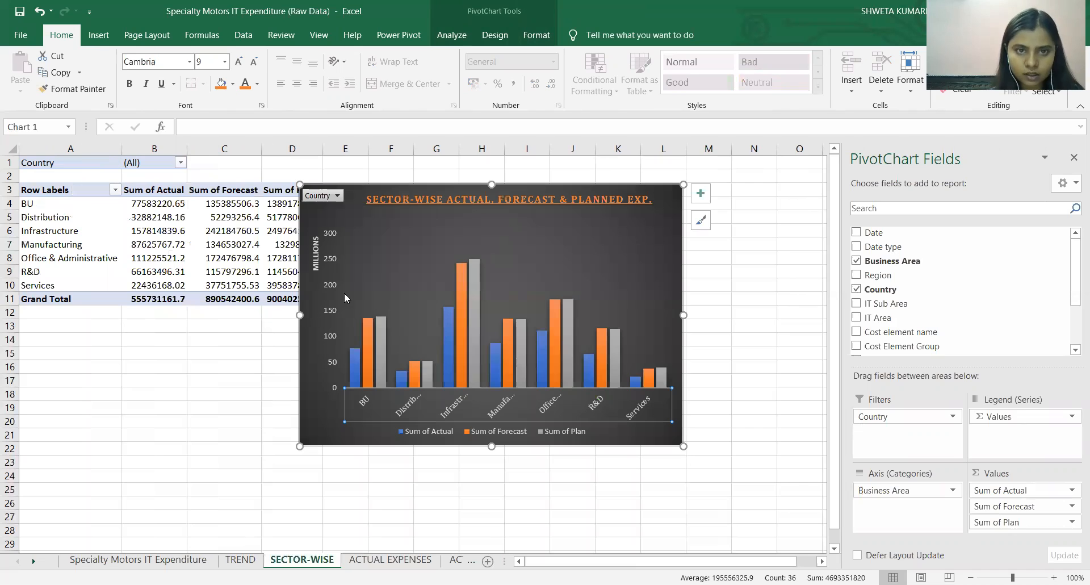
left_click(358, 282)
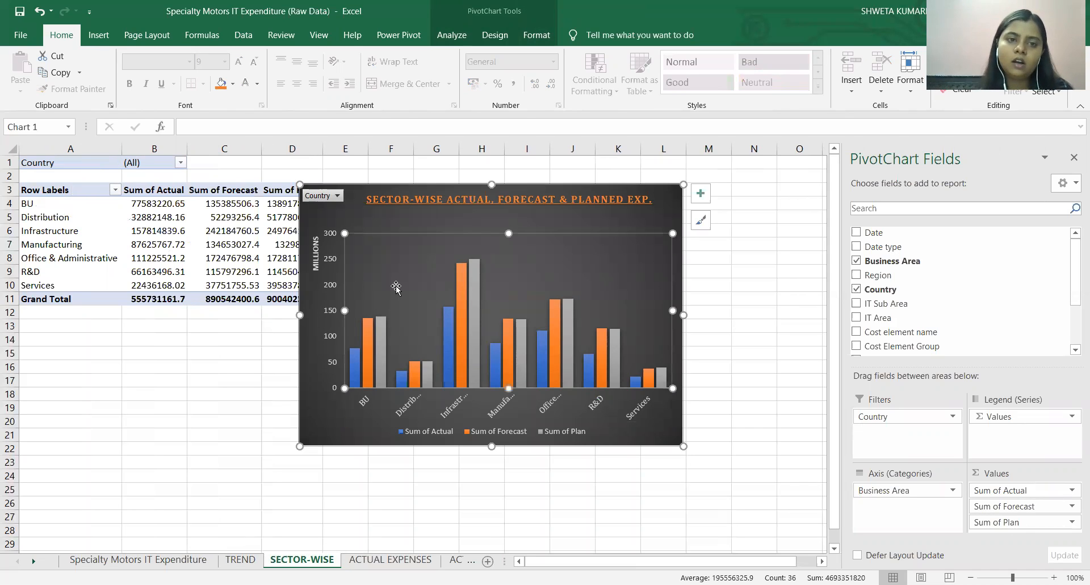
left_click(336, 195)
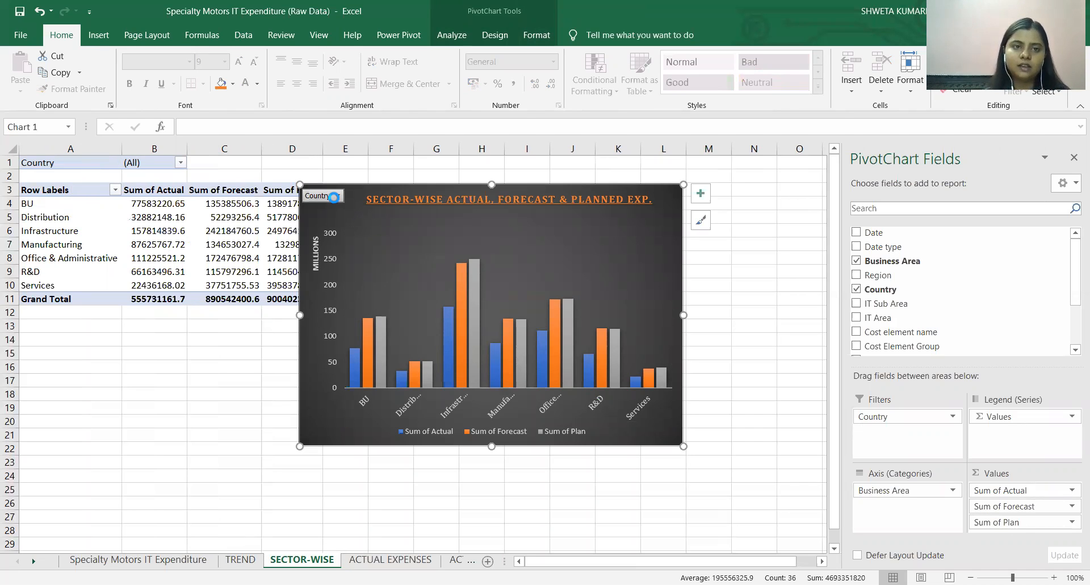
left_click(192, 238)
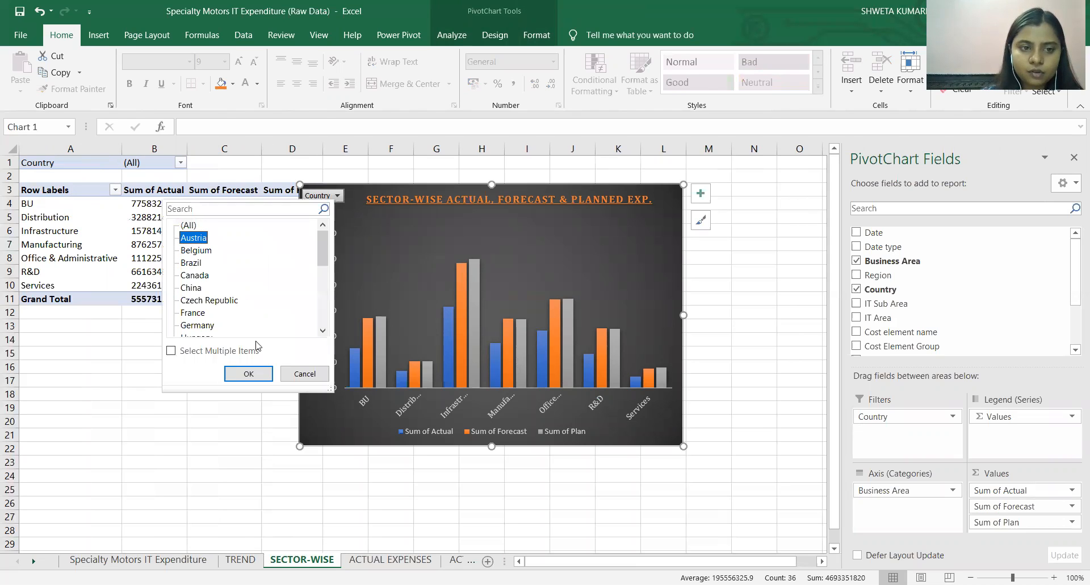
left_click(259, 375)
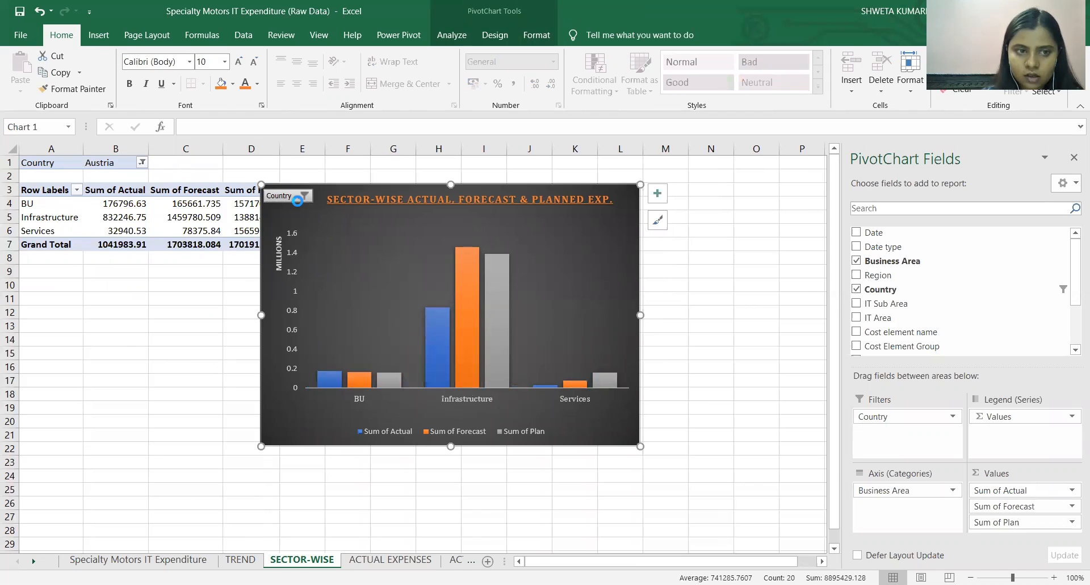
Filter the SECTOR-WISE PivotChart by country to Germany, and reset the filter to include all countries.
left_click(297, 199)
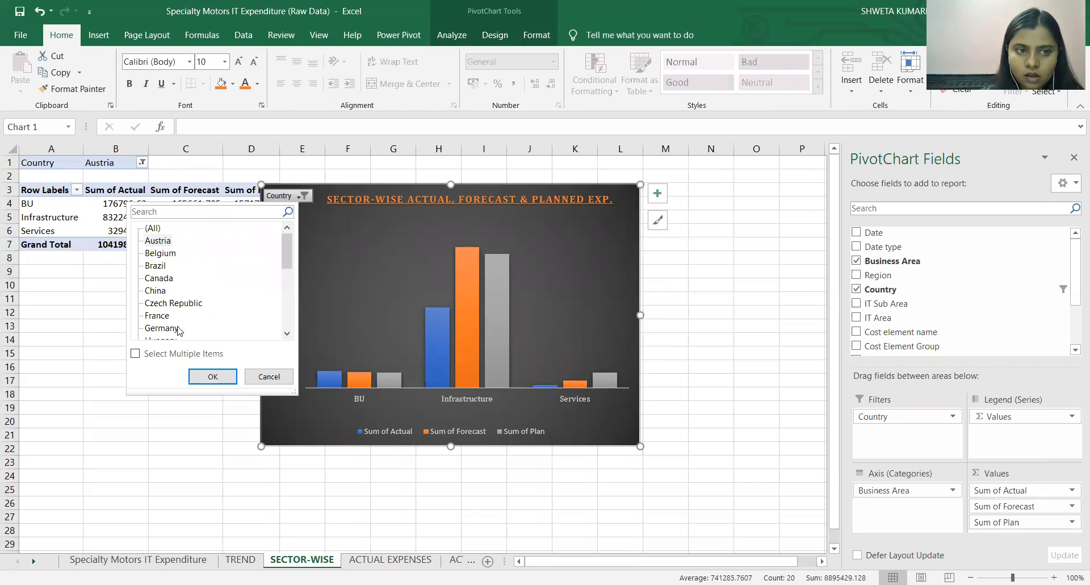
left_click(213, 377)
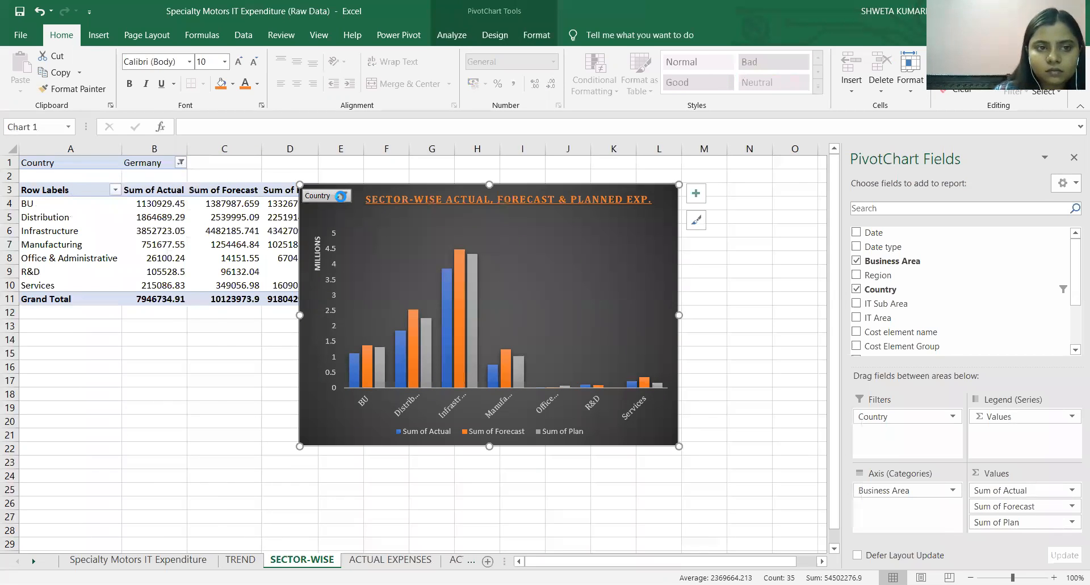
left_click(178, 349)
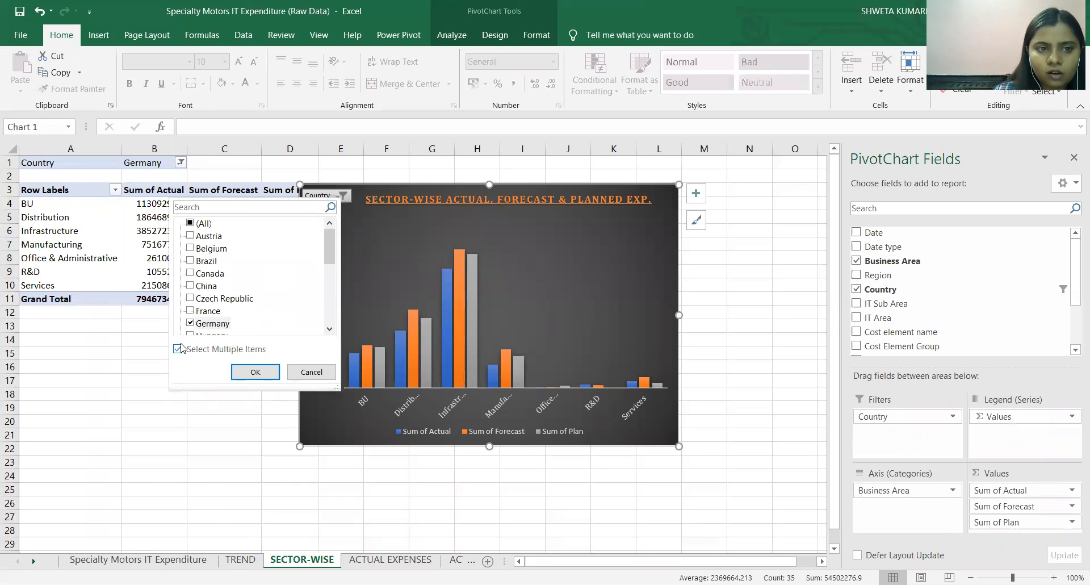
left_click(190, 223)
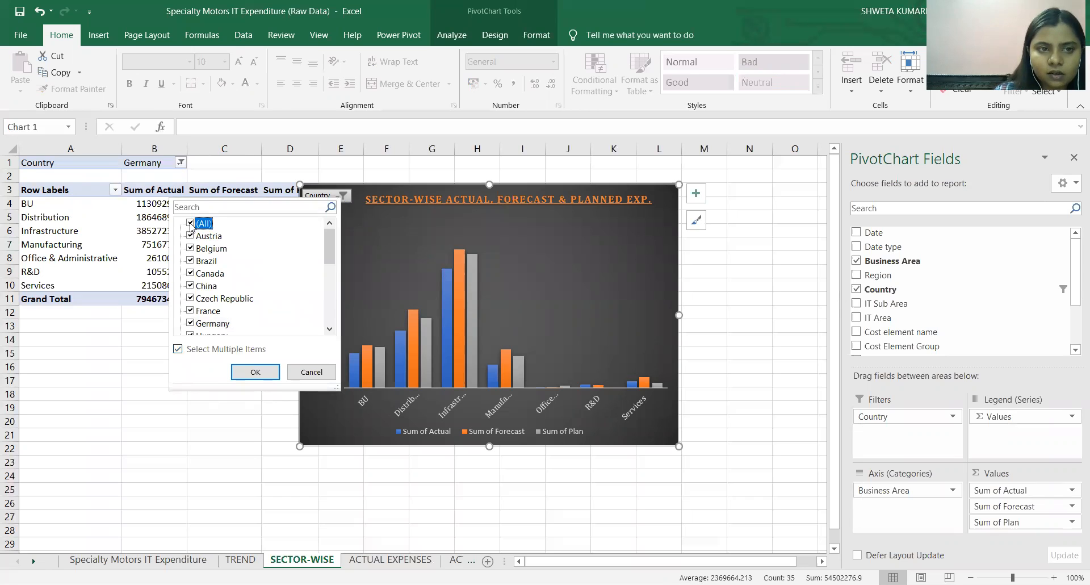
left_click(255, 372)
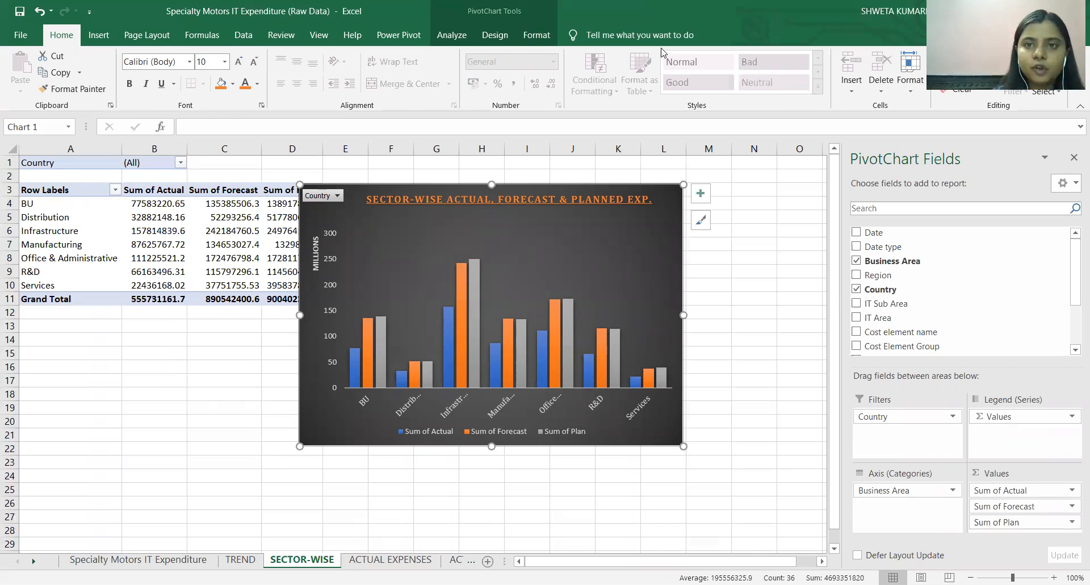
Insert a Country slicer for the SECTOR-WISE PivotChart and place it beside the chart, clear of the plotted data.
left_click(106, 38)
left_click(803, 67)
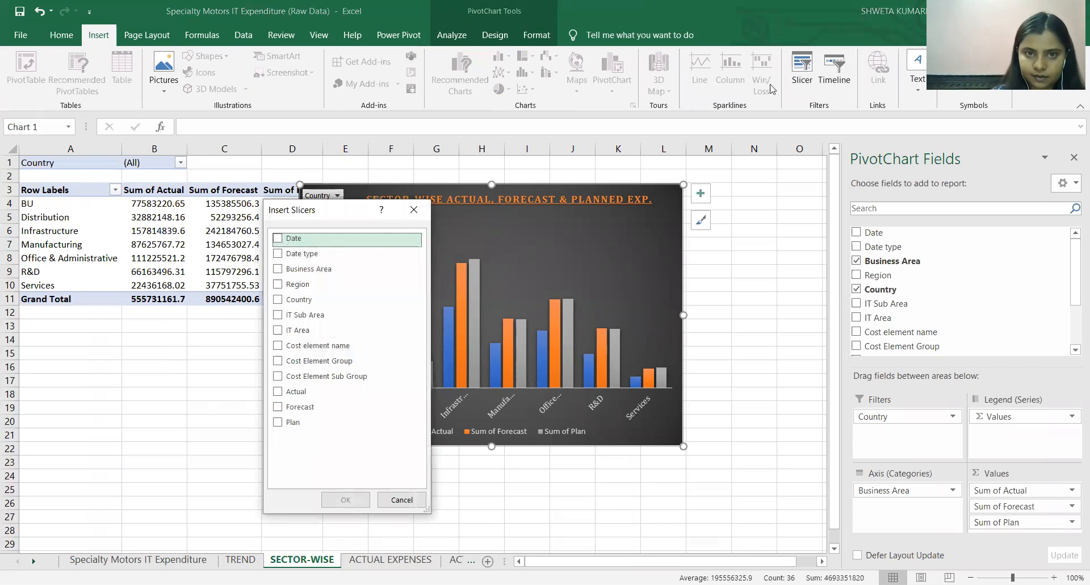
left_click(280, 300)
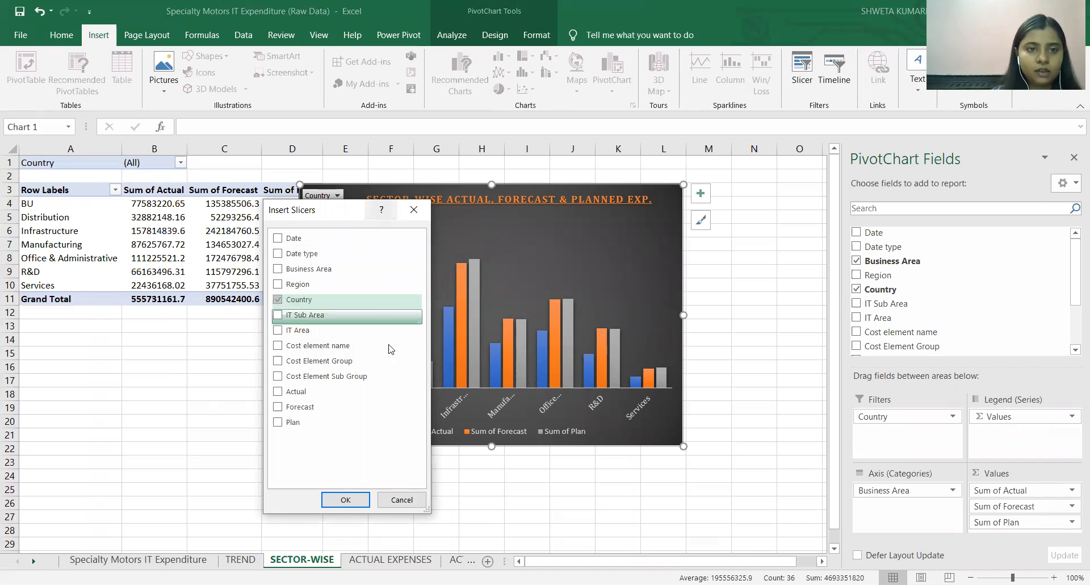
left_click(346, 499)
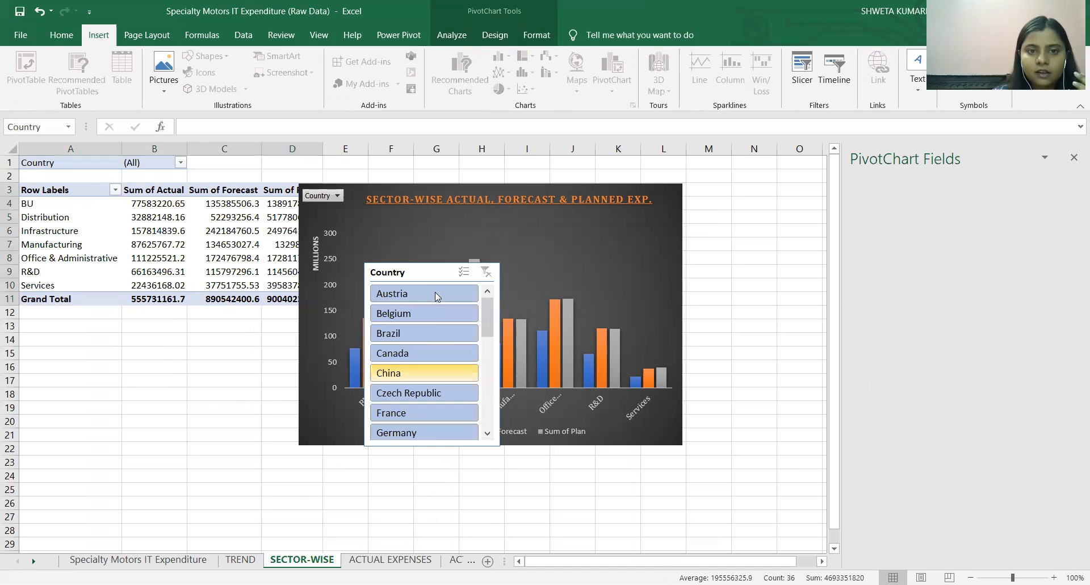
left_click(744, 239)
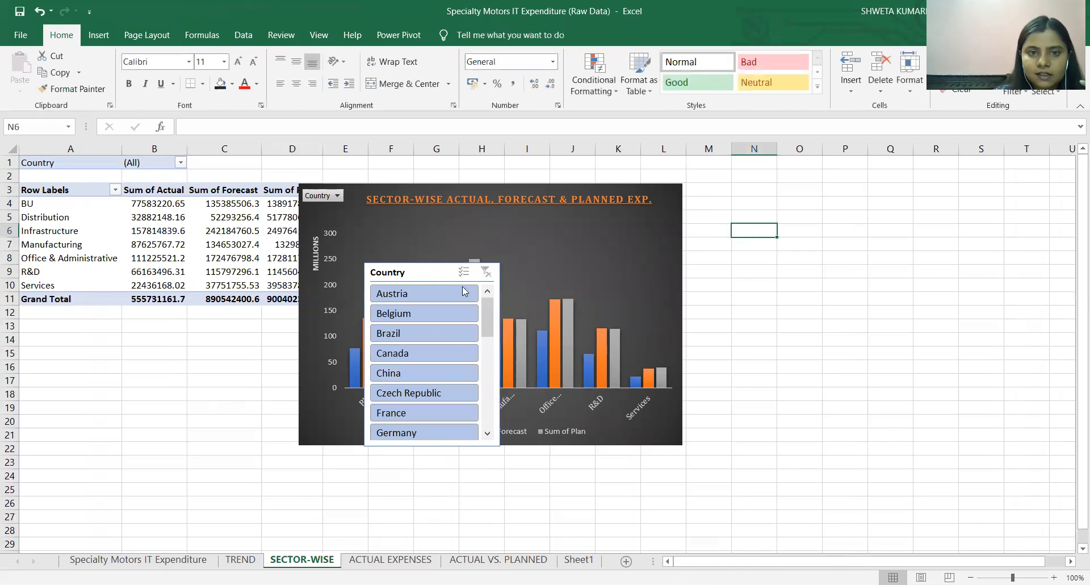
left_click_drag(427, 271, 815, 202)
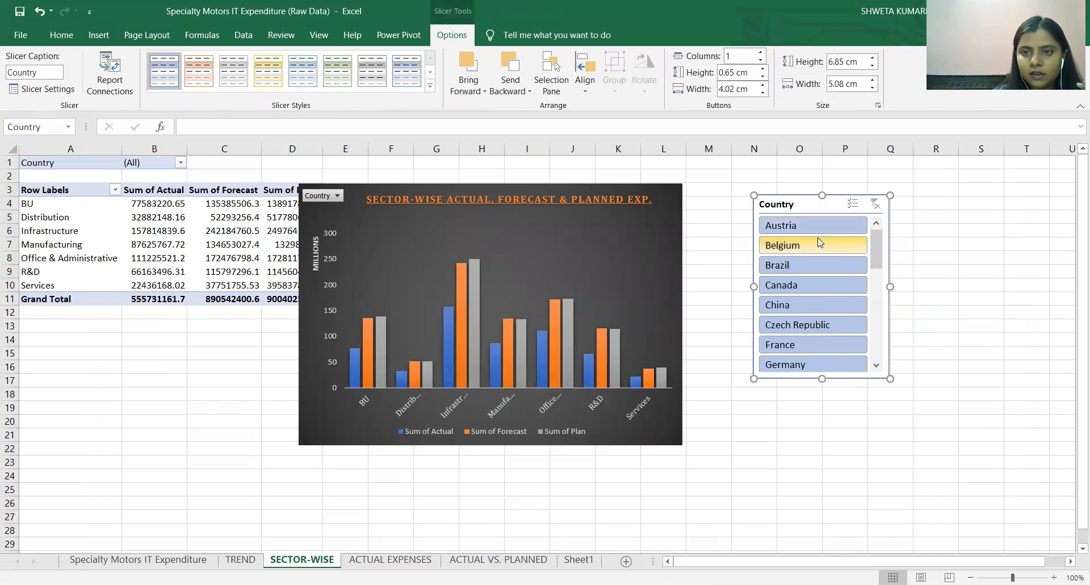
Try several countries in the Country slicer, including Belgium, Canada and Germany, and leave the SECTOR-WISE chart filtered to China.
left_click(818, 241)
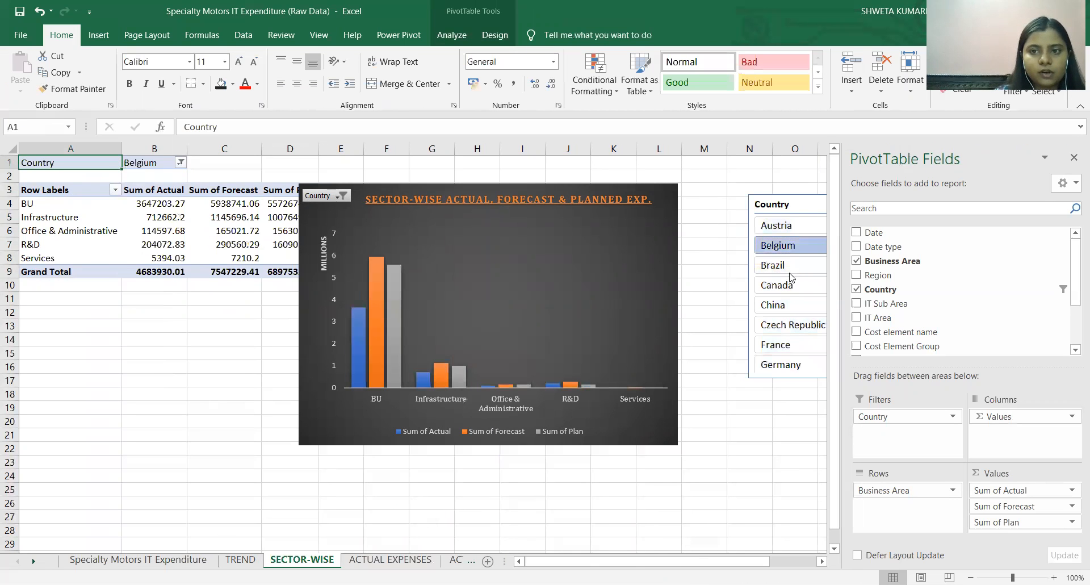
left_click(795, 285)
left_click(771, 306)
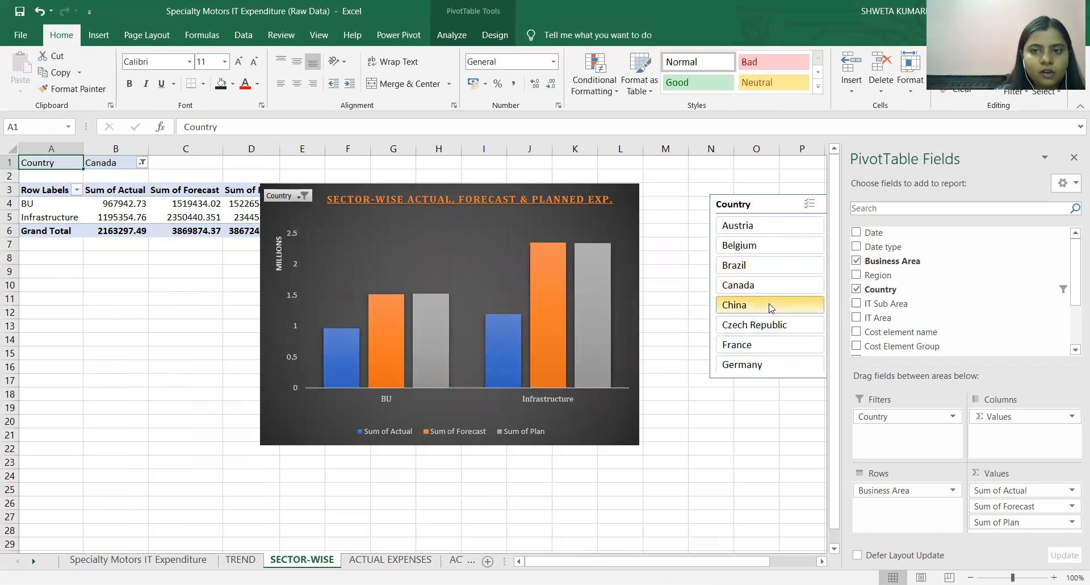
left_click(773, 330)
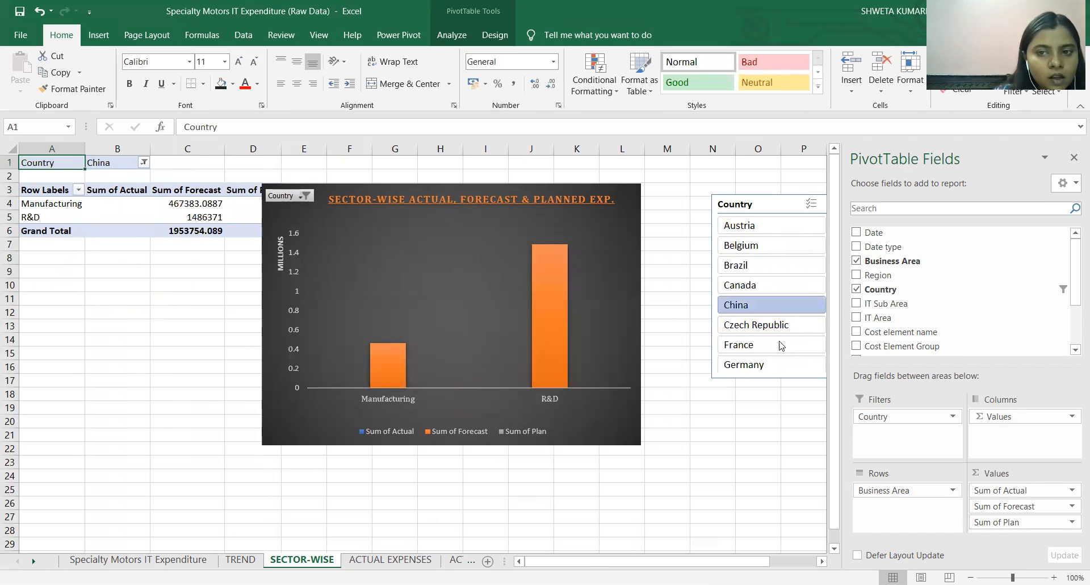
left_click(774, 365)
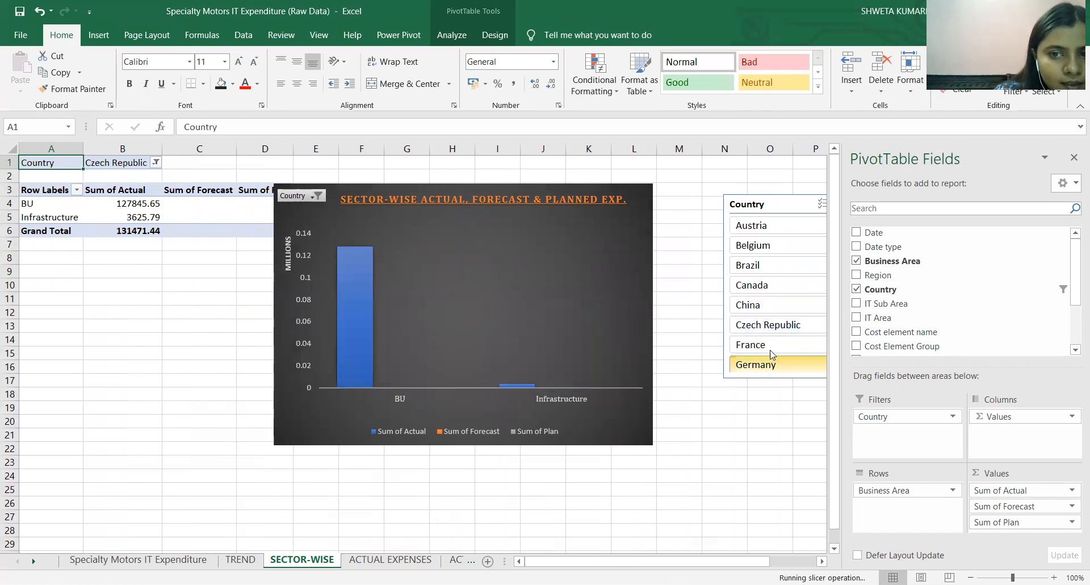
left_click(773, 307)
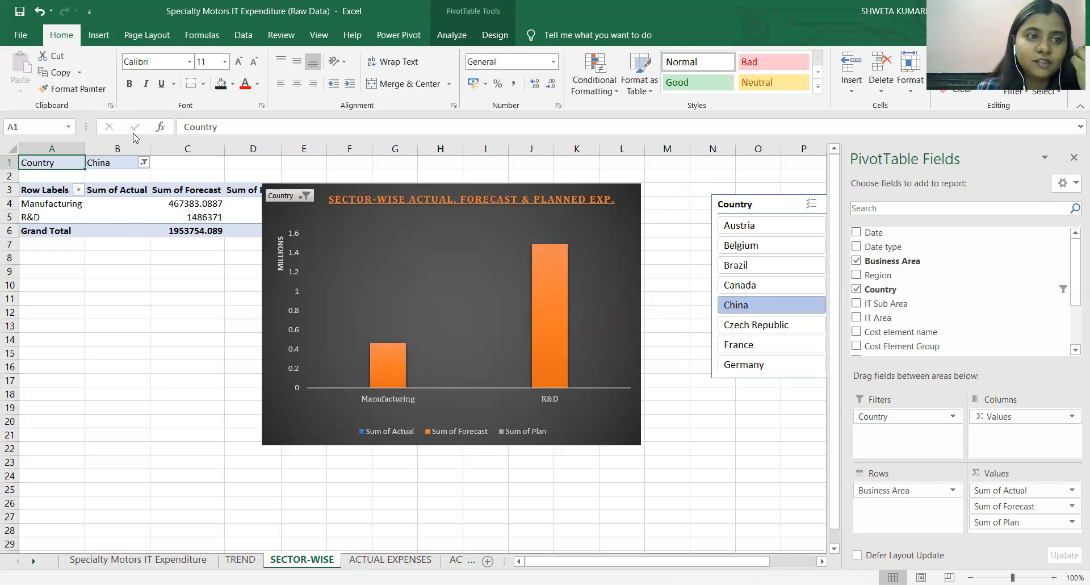
left_click(377, 277)
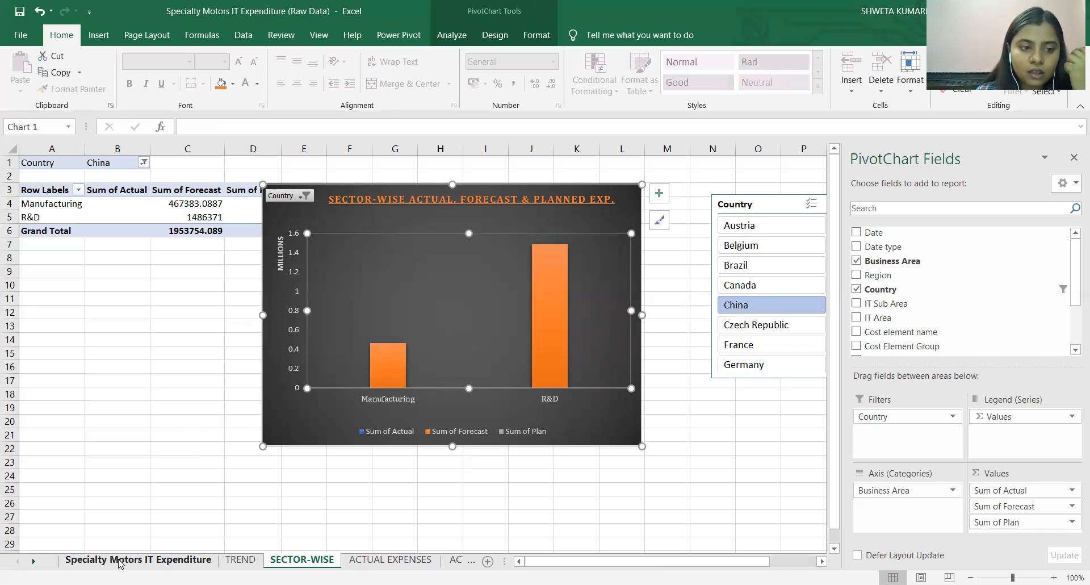
Filter the PivotChart on the ACTUAL VS. PLANNED sheet by country to show only Belgium.
left_click(82, 561)
left_click(499, 560)
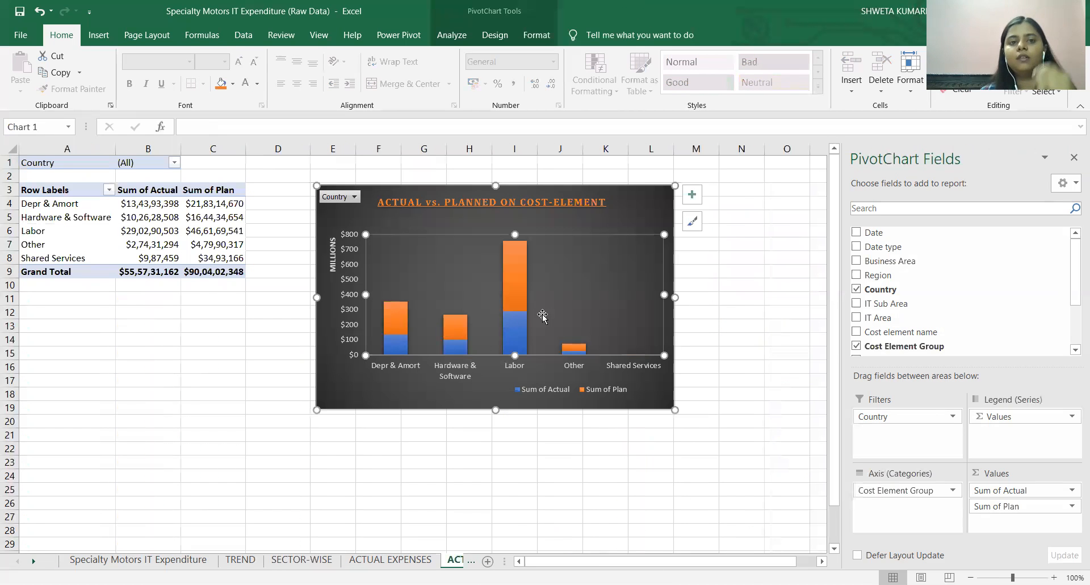
left_click(335, 198)
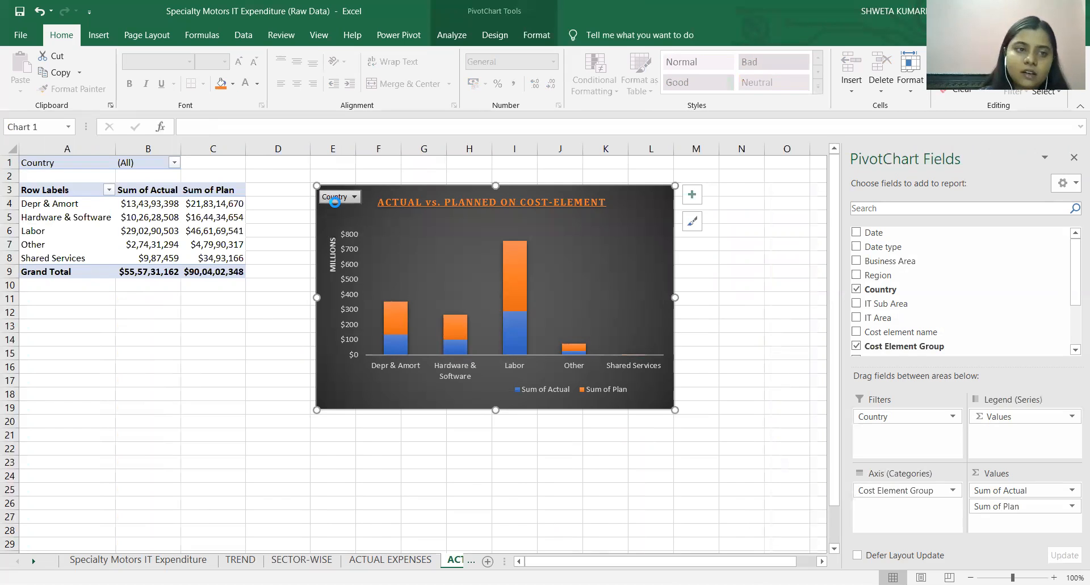
left_click(197, 254)
left_click(250, 379)
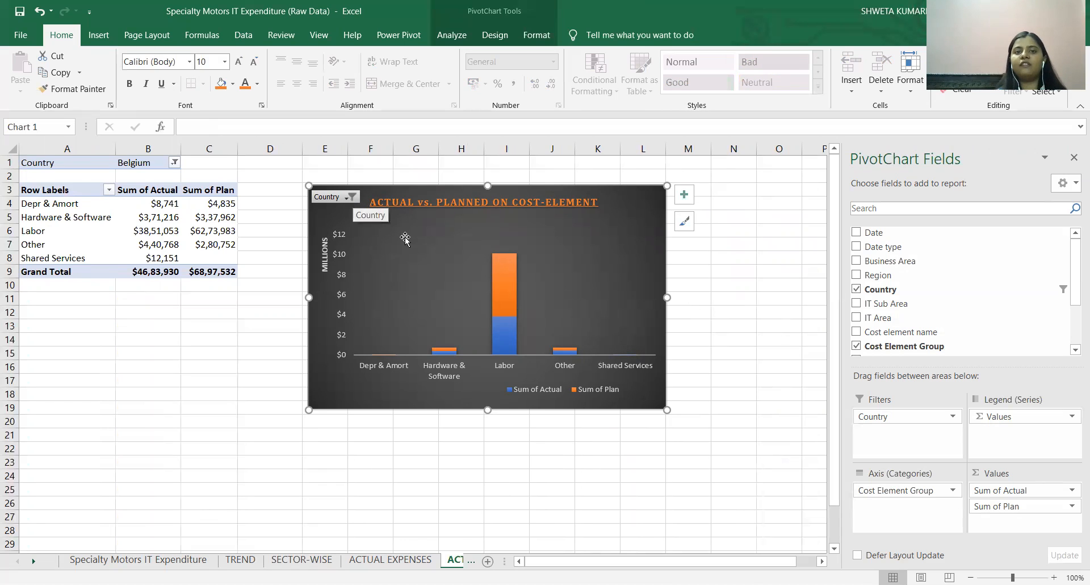
Revisit the Country slicer on the SECTOR-WISE sheet and add a new blank worksheet after Sheet1.
left_click(302, 559)
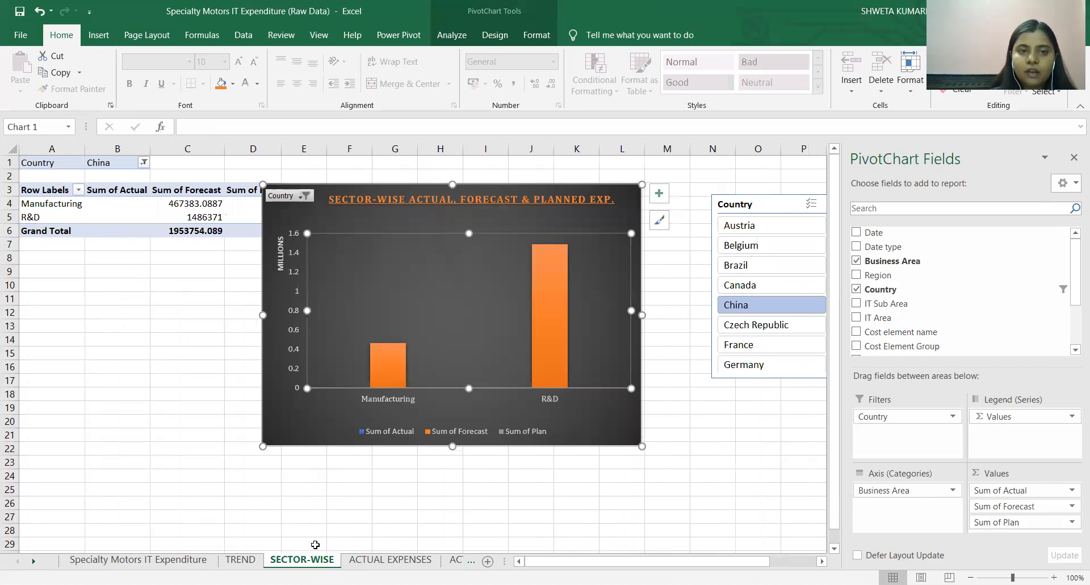
left_click(738, 205)
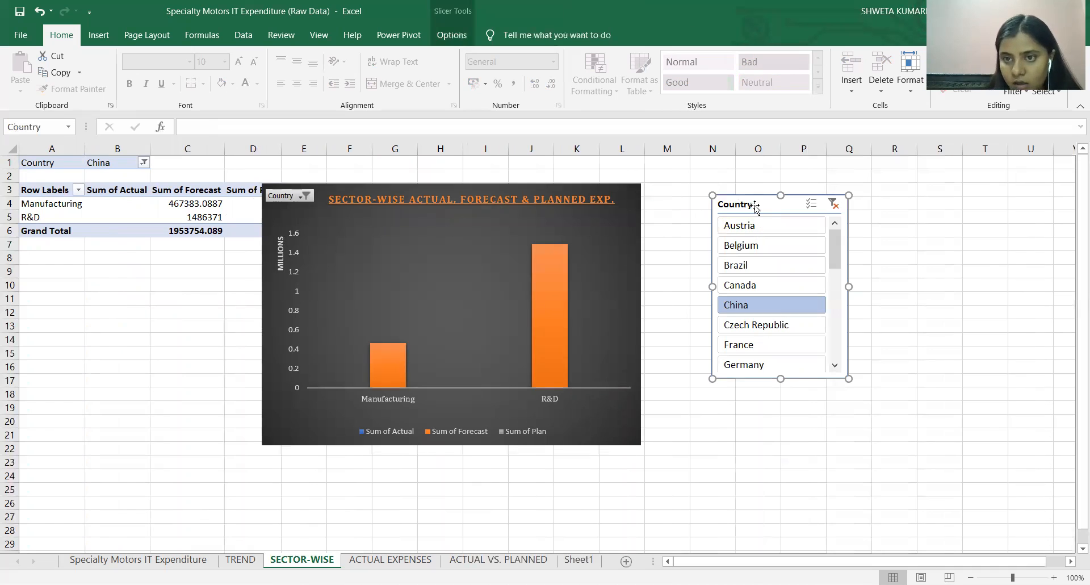
left_click(94, 36)
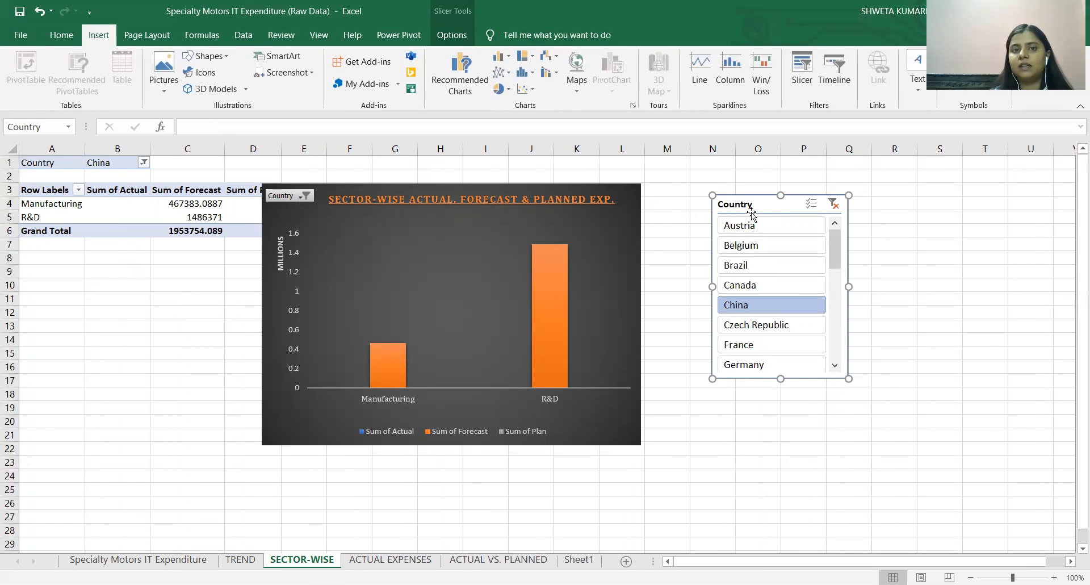
left_click(579, 559)
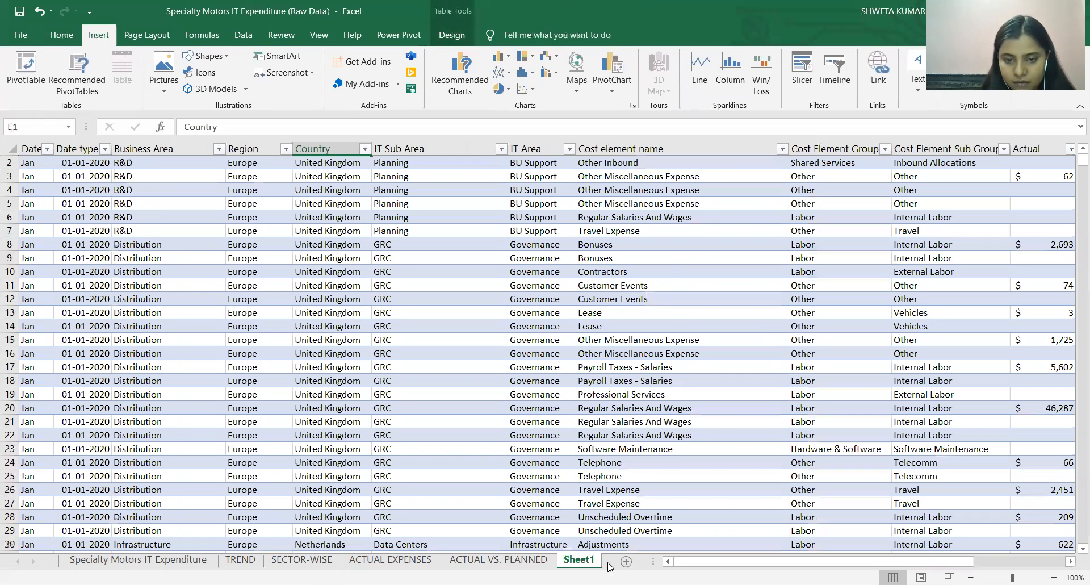
left_click(625, 561)
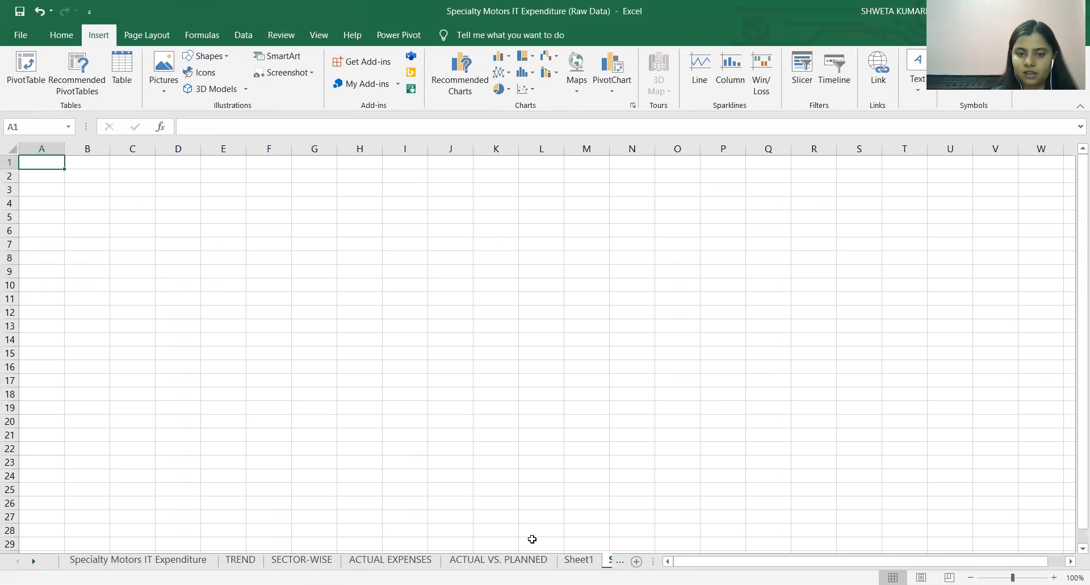
Copy the line PivotChart from the TREND sheet and paste it into the new blank worksheet.
left_click(329, 551)
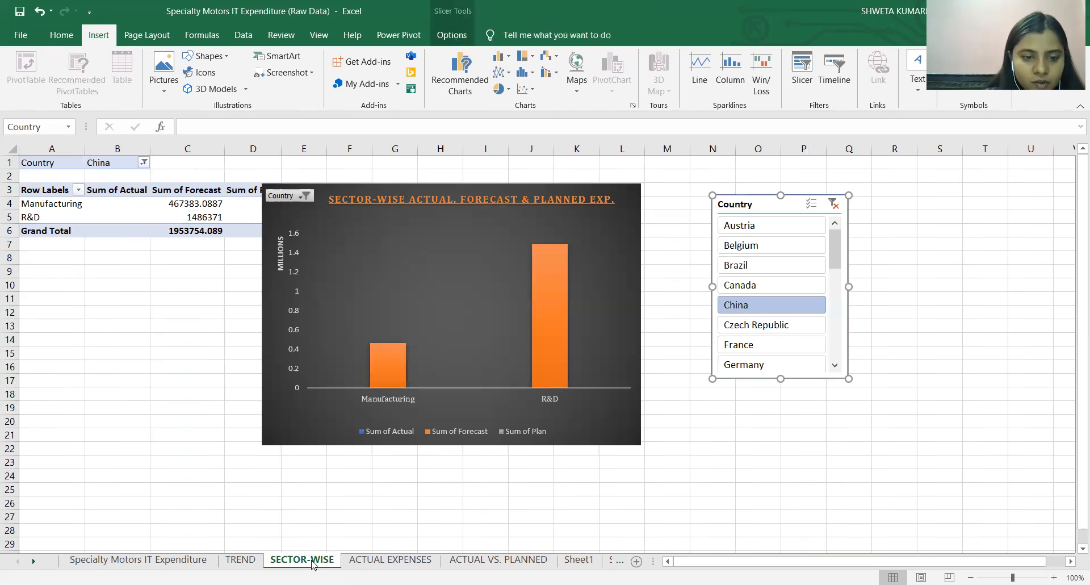
left_click(315, 223)
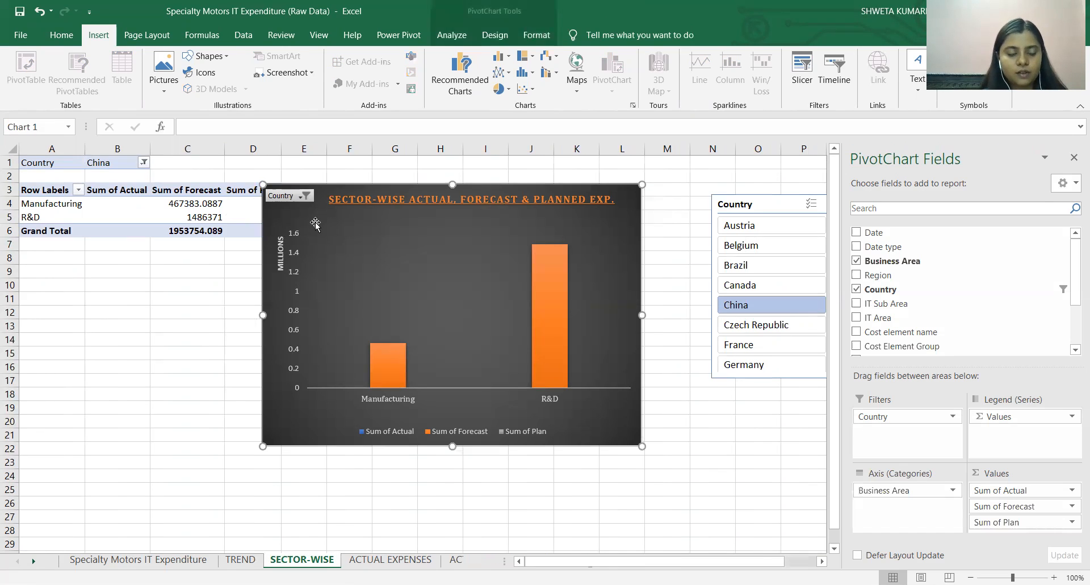
left_click(240, 559)
left_click(361, 248)
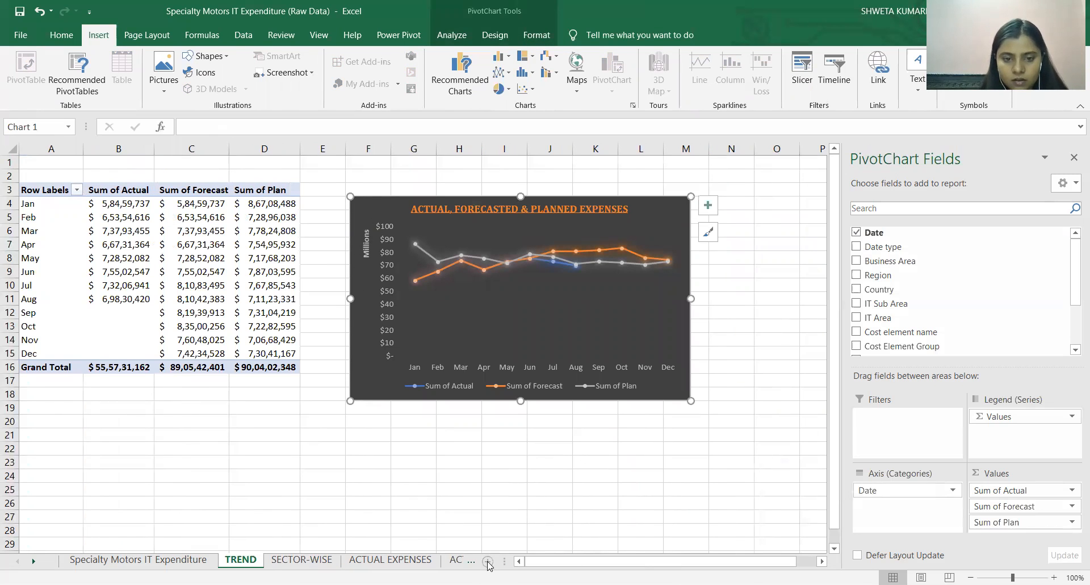
left_click(472, 561)
left_click(451, 561)
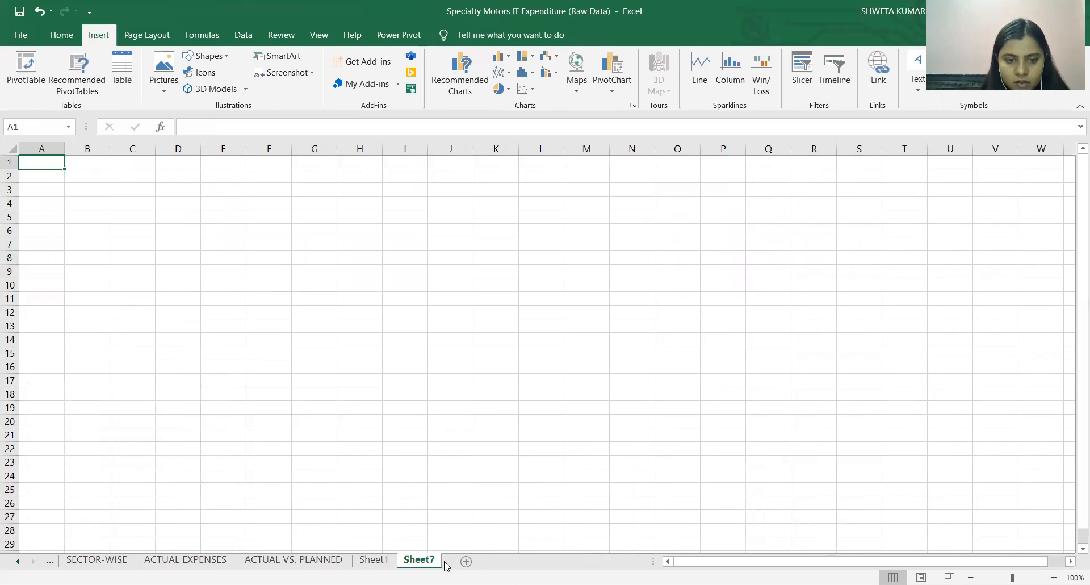
key("ctrl+v")
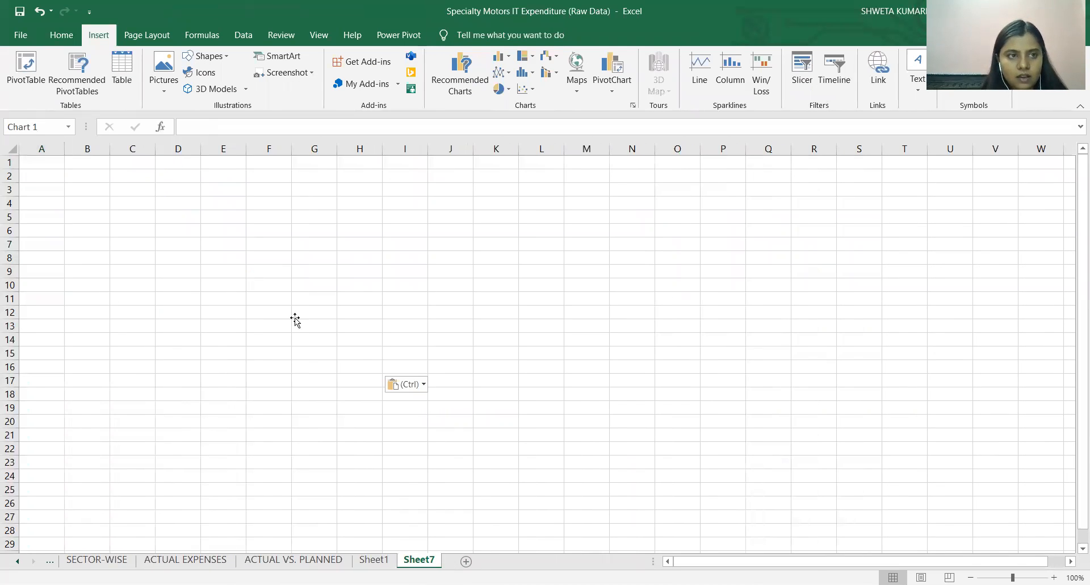
Rename the new sheet as "DASHBOARD" and nudge the pasted line chart slightly away from the sheet's corner.
right_click(419, 559)
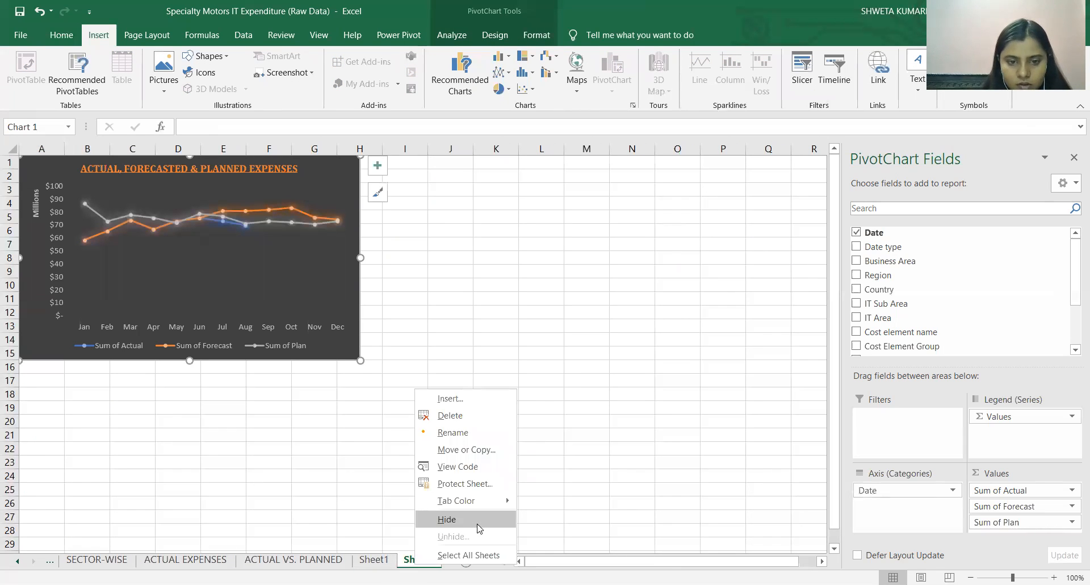
left_click(457, 434)
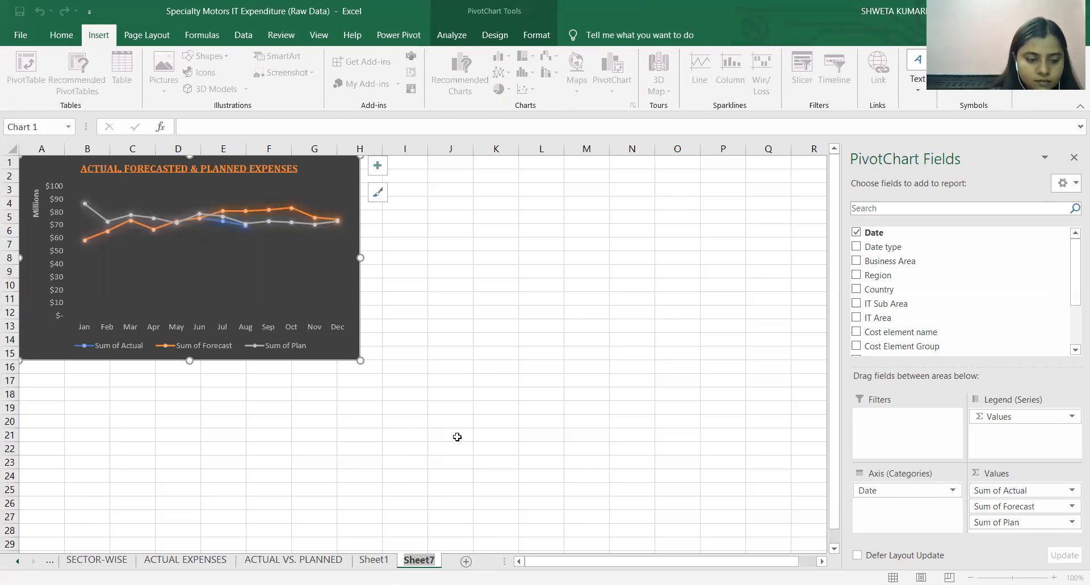
type("DASHBOPA")
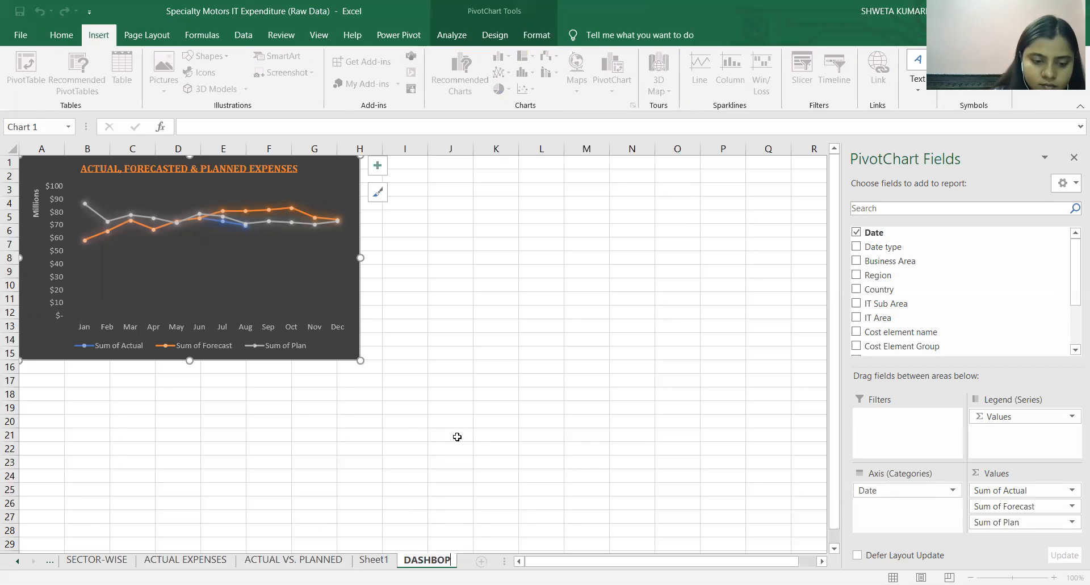
key("BackSpace")
key("BackSpace")
type("ARD")
key("Return")
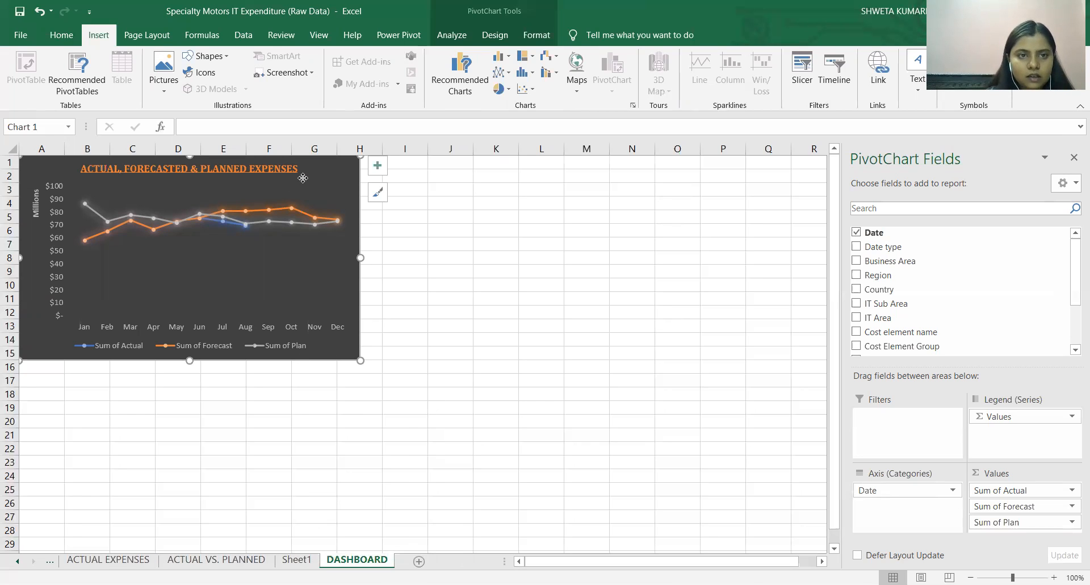
left_click_drag(303, 178, 305, 182)
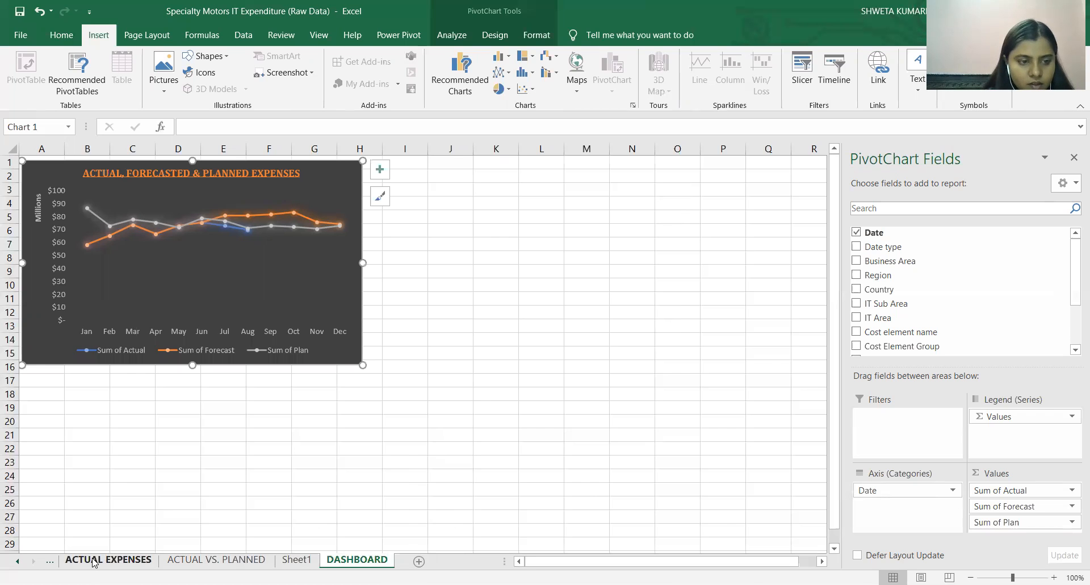
Copy the sector-wise column PivotChart from the SECTOR-WISE sheet and paste it at cell K1 of the DASHBOARD sheet.
left_click(94, 561)
left_click(50, 561)
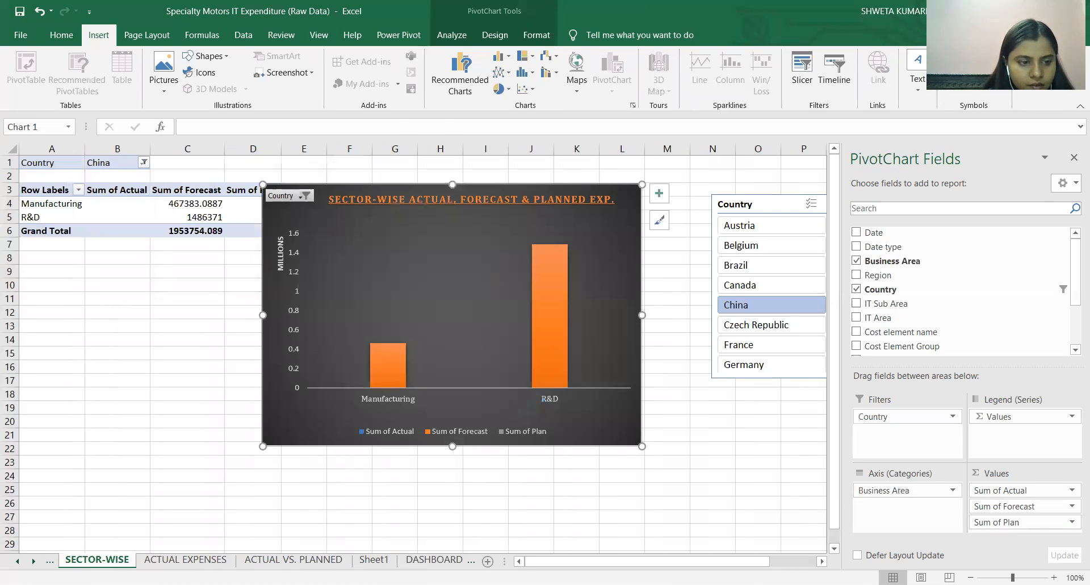
left_click(51, 561)
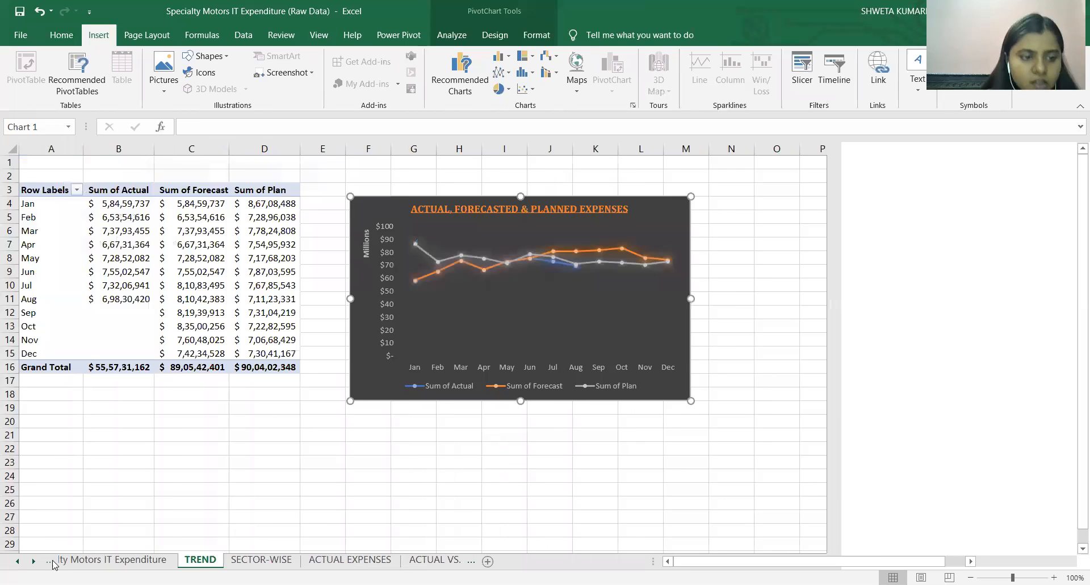
left_click(53, 562)
left_click(241, 560)
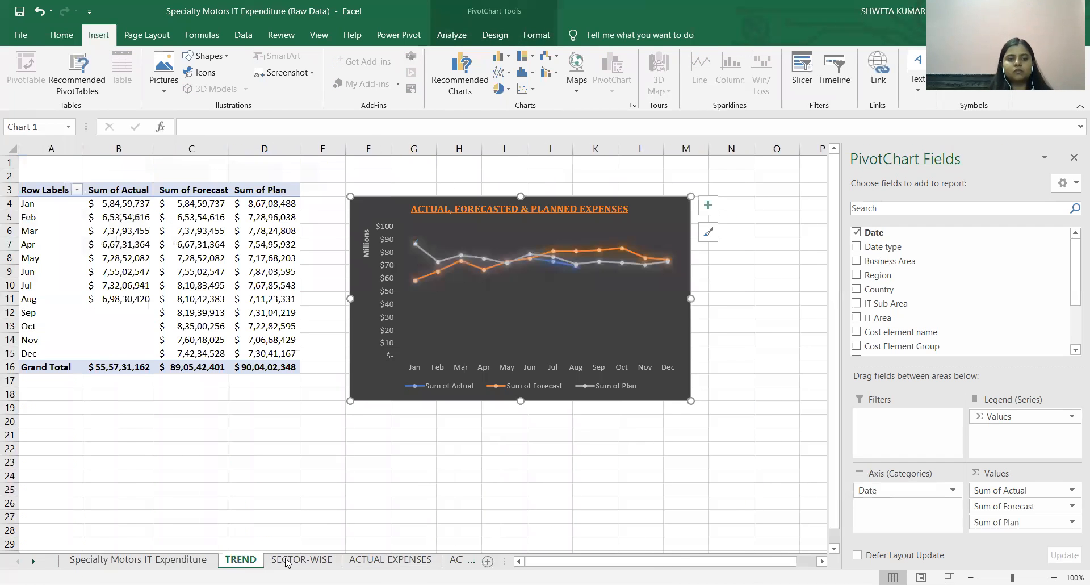
left_click(287, 560)
left_click(311, 246)
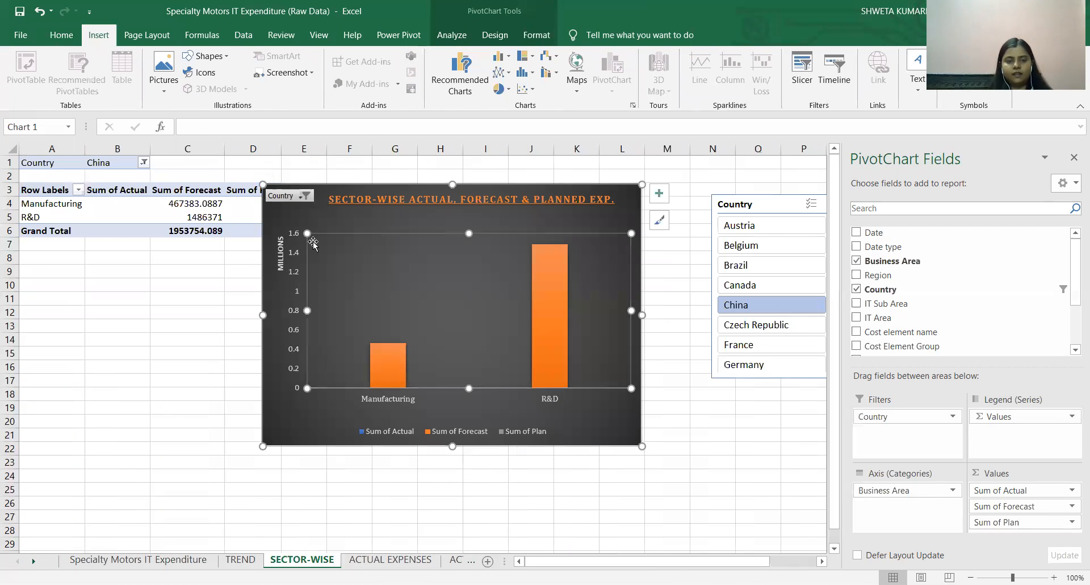
left_click(288, 211)
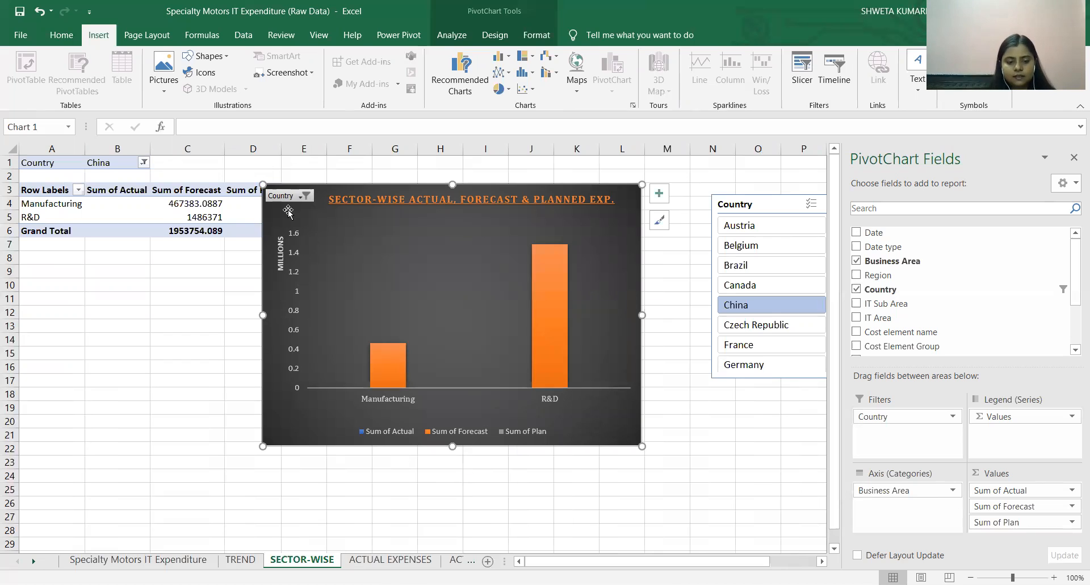
left_click(458, 560)
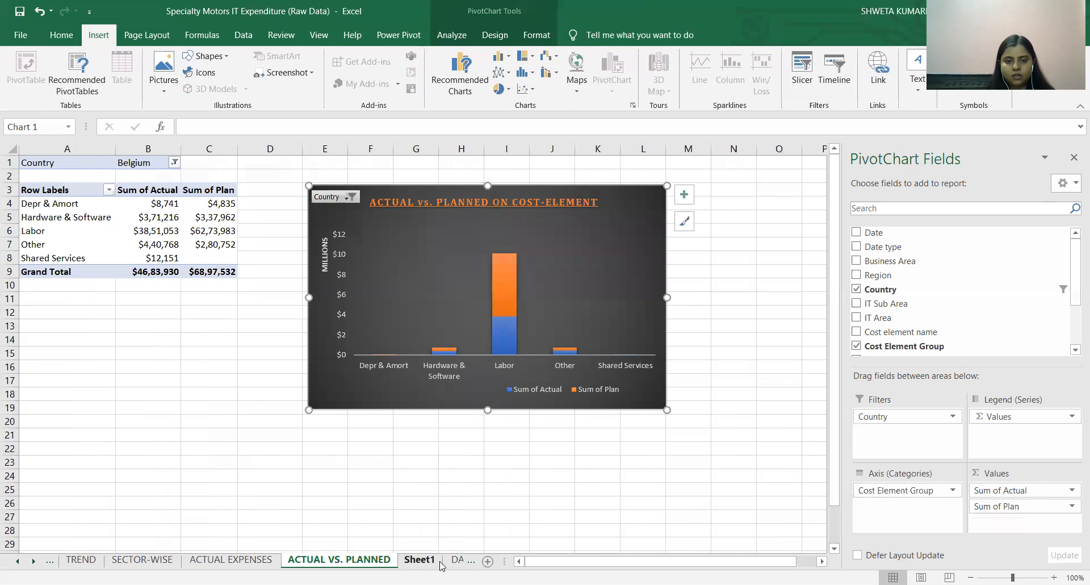
left_click(453, 561)
left_click(494, 163)
key("ctrl+v")
Copy the pie PivotChart from the ACTUAL EXPENSES sheet and paste it at cell G23 of the DASHBOARD sheet.
left_click(302, 562)
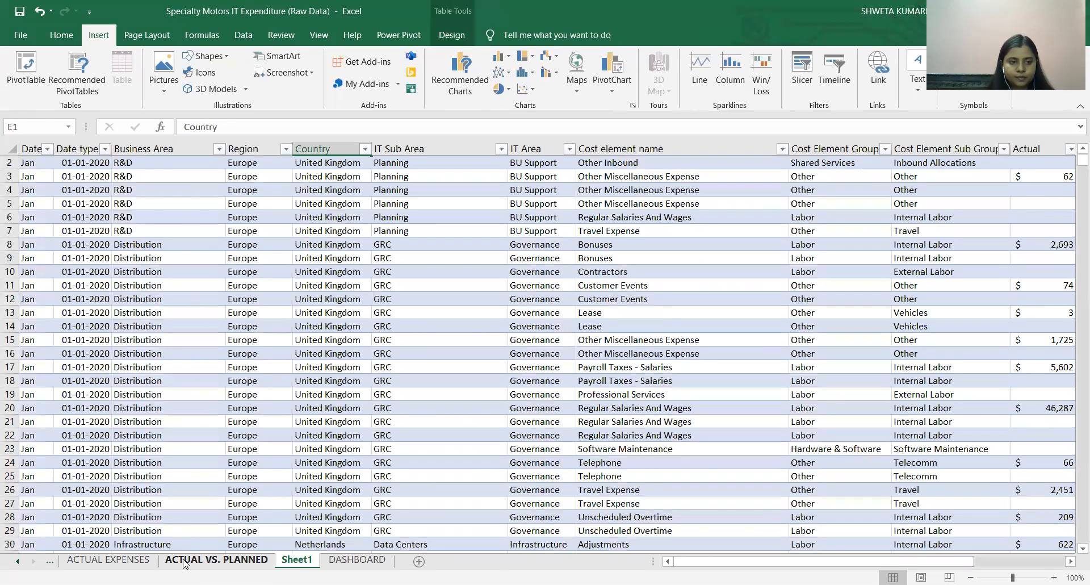
left_click(117, 561)
left_click(51, 561)
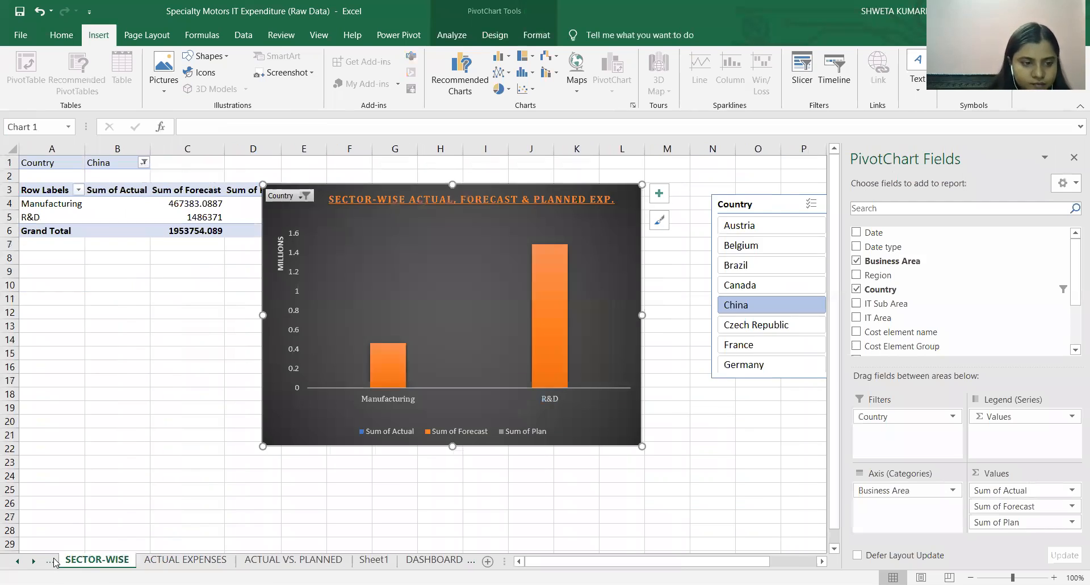
left_click(50, 562)
left_click(224, 560)
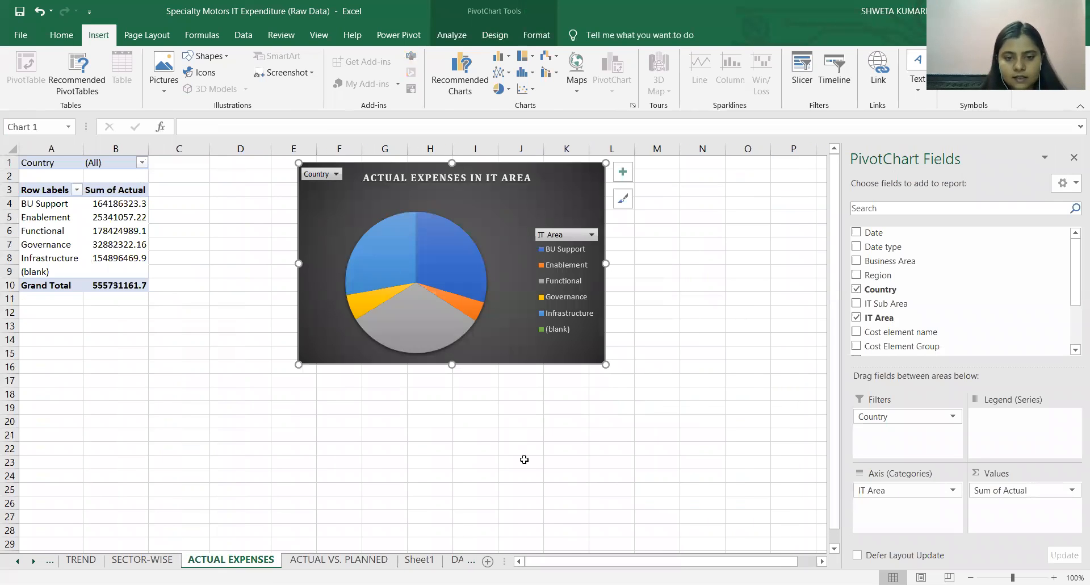
left_click(457, 561)
left_click(328, 458)
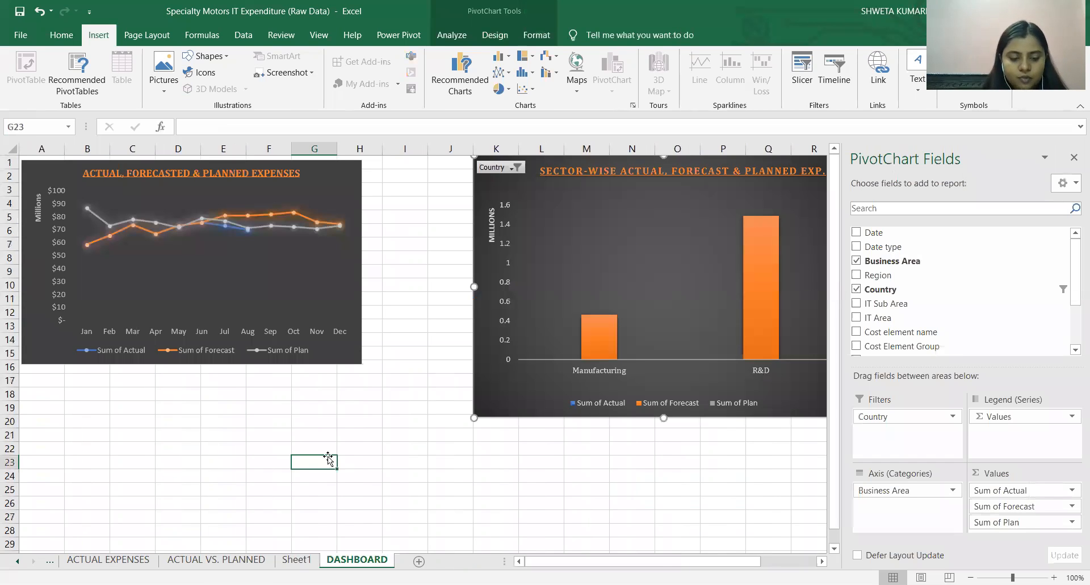
key("ctrl+v")
Reset the country filter of the PivotChart on the ACTUAL VS. PLANNED sheet to include all countries.
left_click(107, 559)
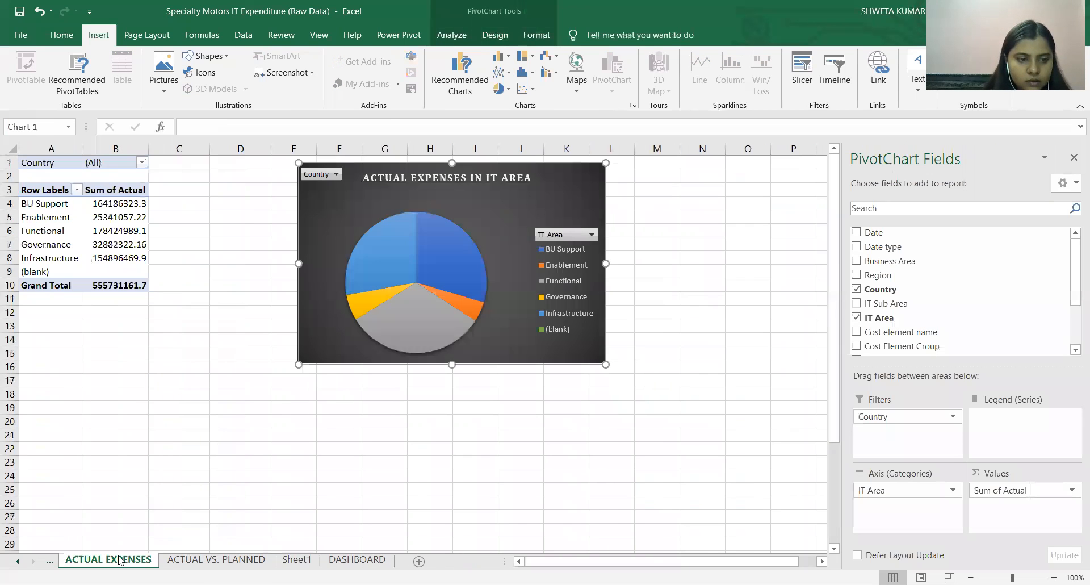
left_click(216, 560)
left_click(430, 256)
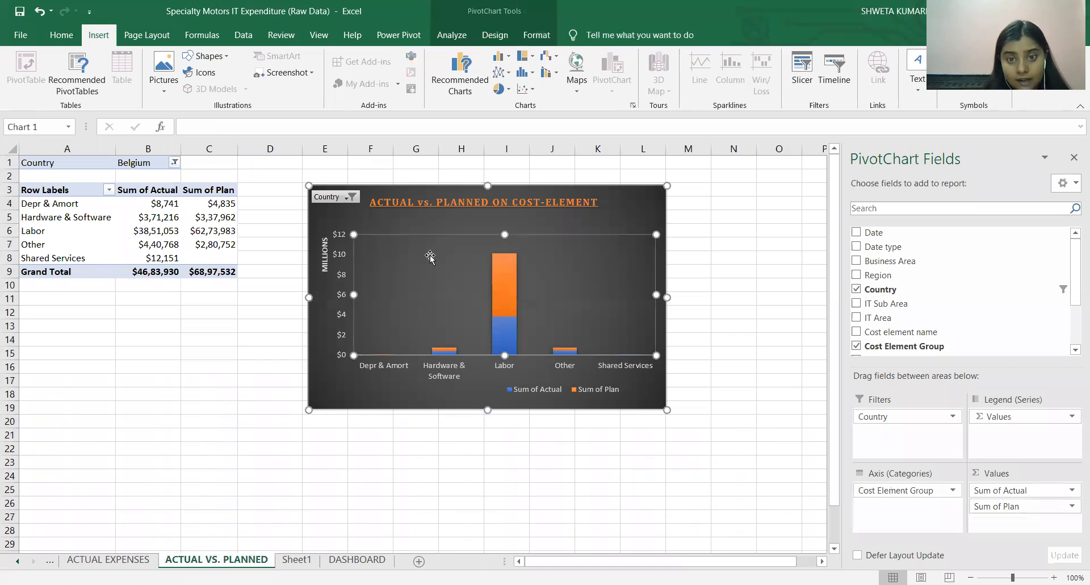
left_click(353, 198)
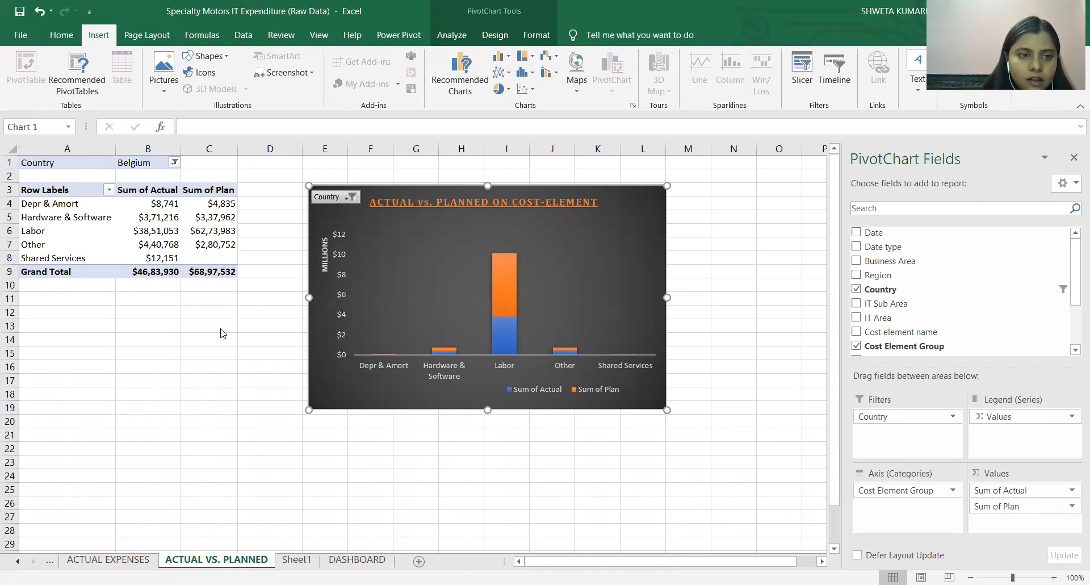
left_click(192, 350)
left_click(203, 225)
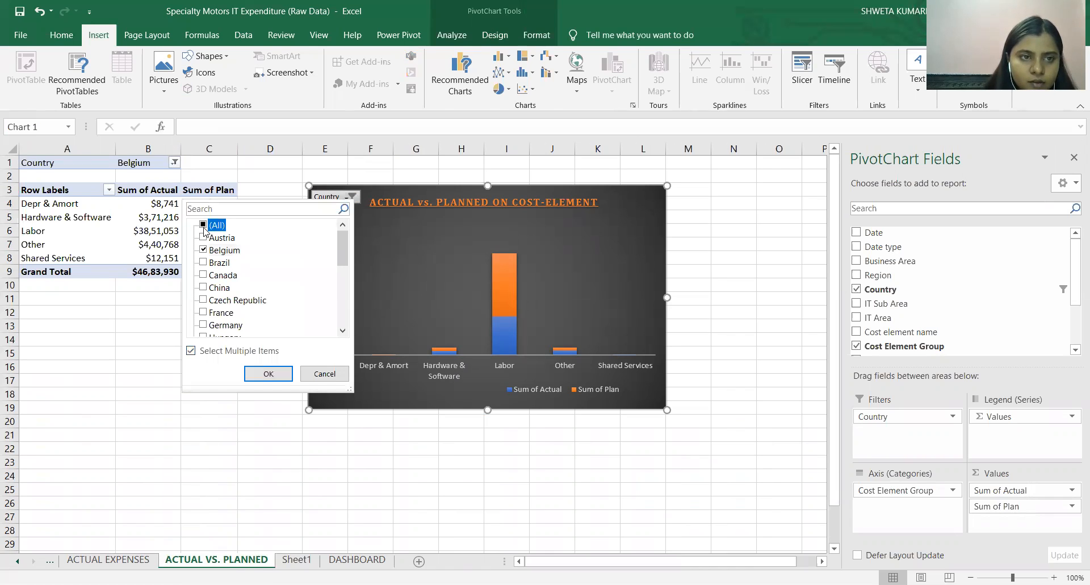
left_click(269, 374)
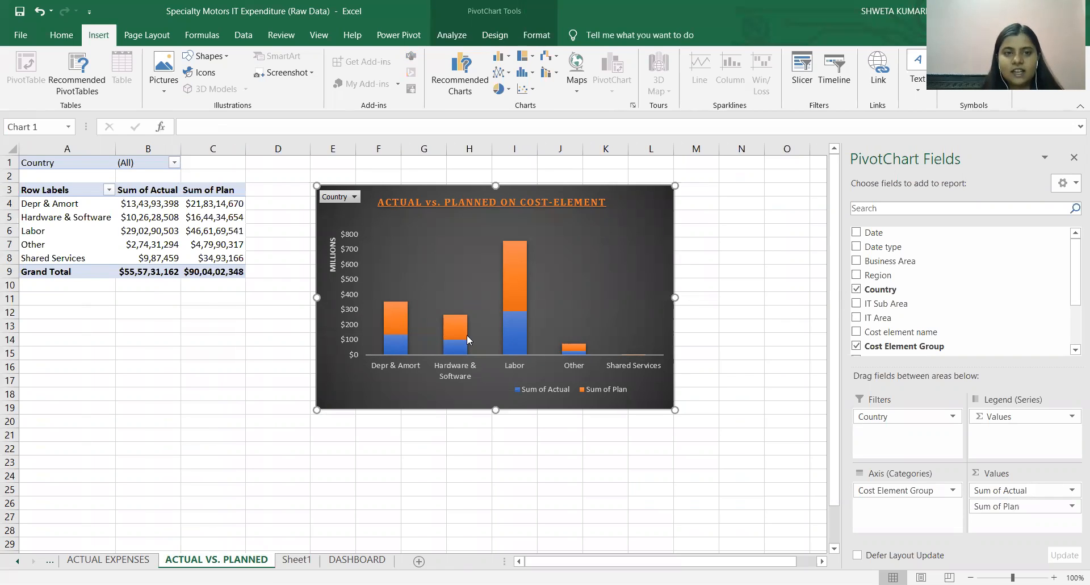
Paste the cost-element PivotChart into the DASHBOARD sheet, place it below the sector-wise chart, and close the PivotChart field list.
left_click(358, 560)
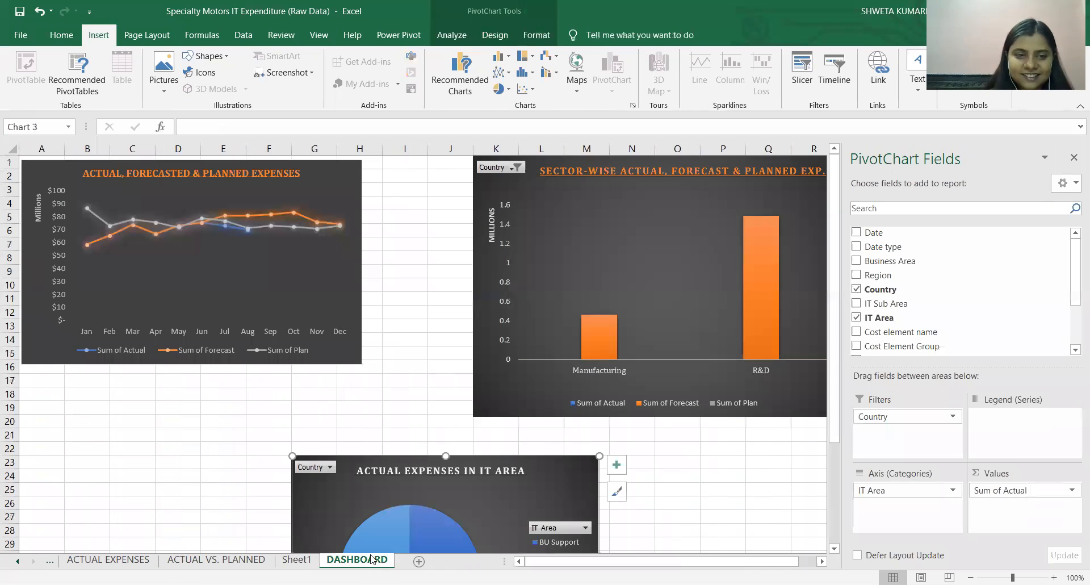
left_click(227, 424)
key("ctrl+v")
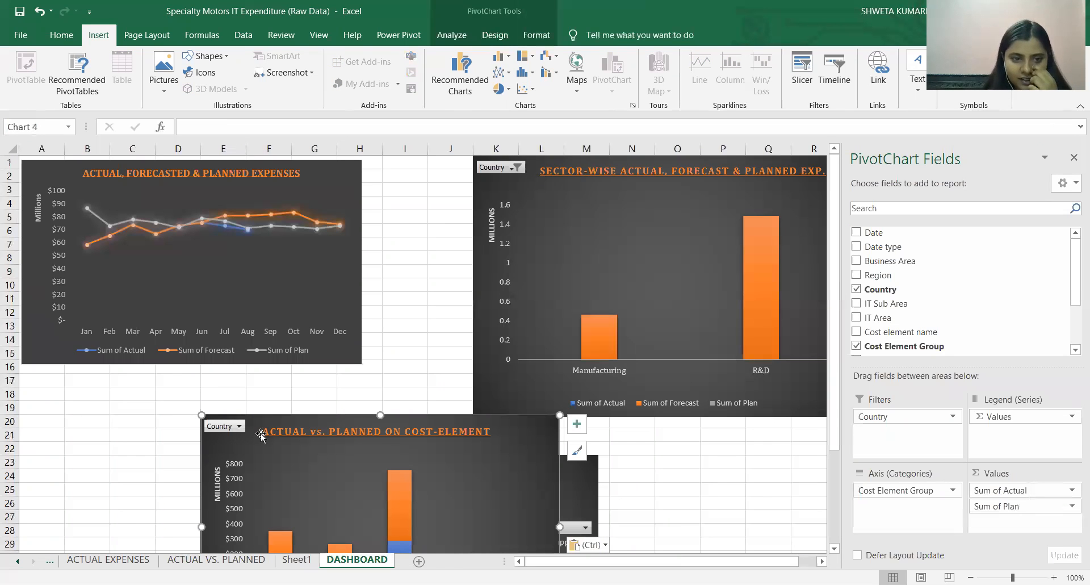
left_click_drag(257, 428, 749, 438)
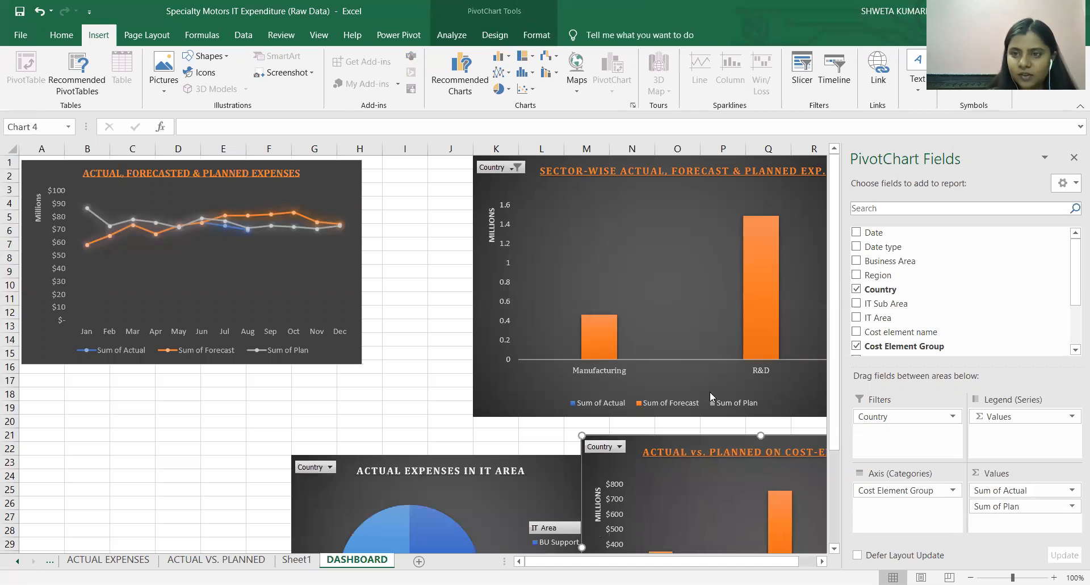
left_click(1074, 157)
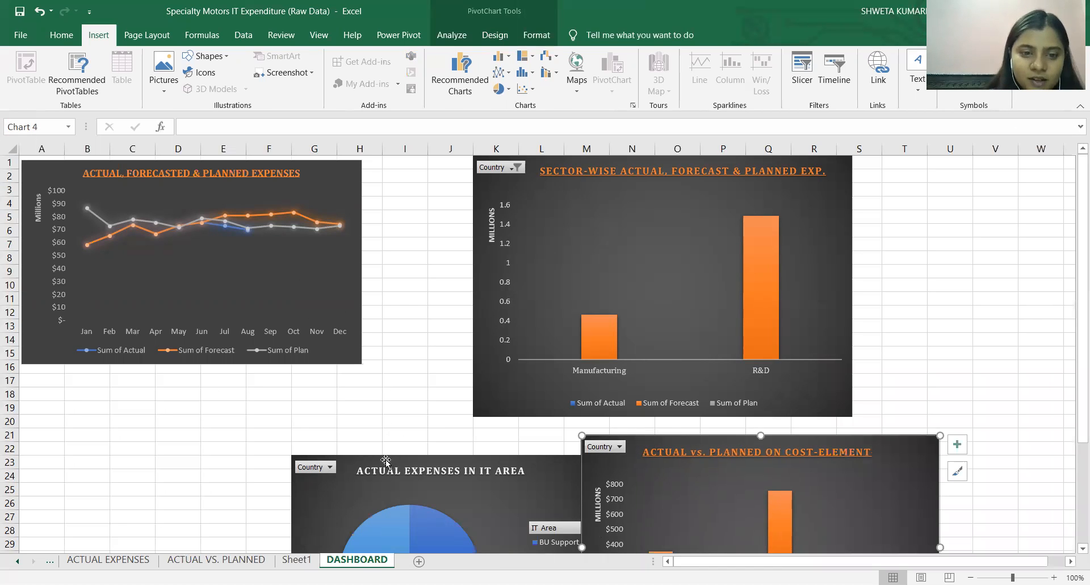
Move the line chart on the dashboard inward so that it starts around cell C5, beside the sector-wise chart.
left_click(345, 461)
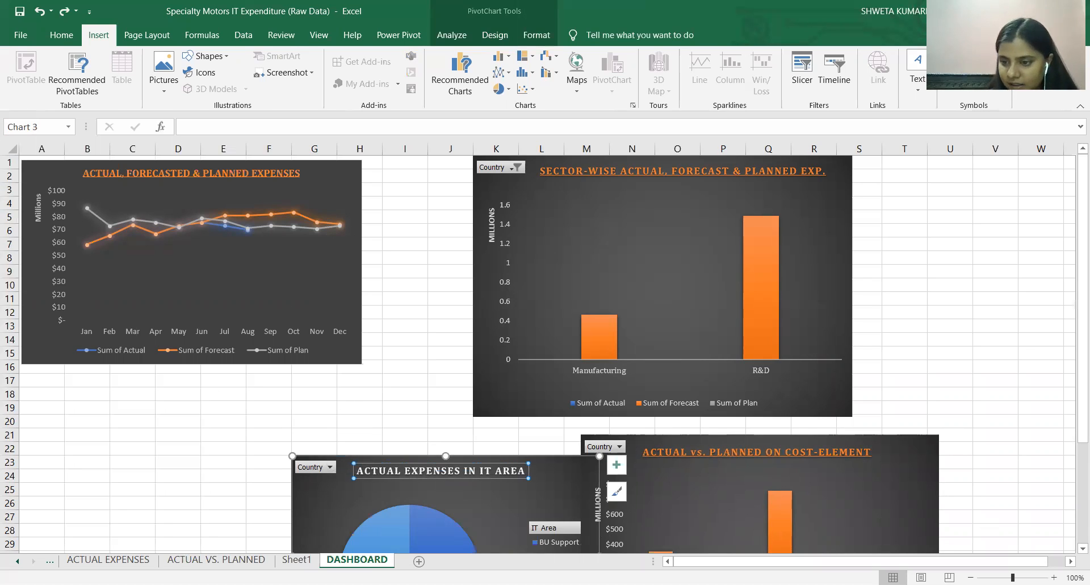
left_click(971, 578)
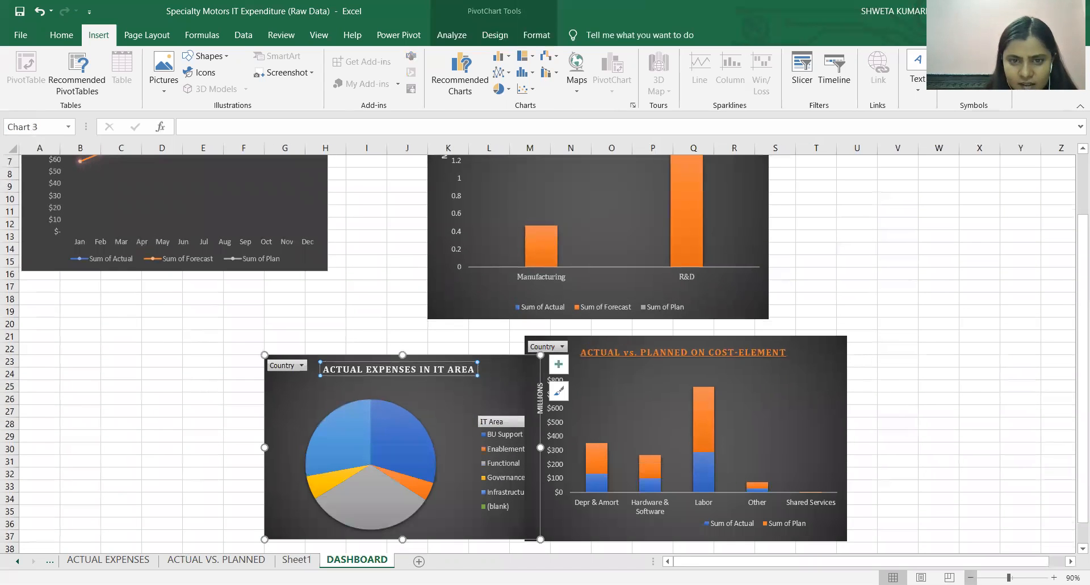
left_click(970, 578)
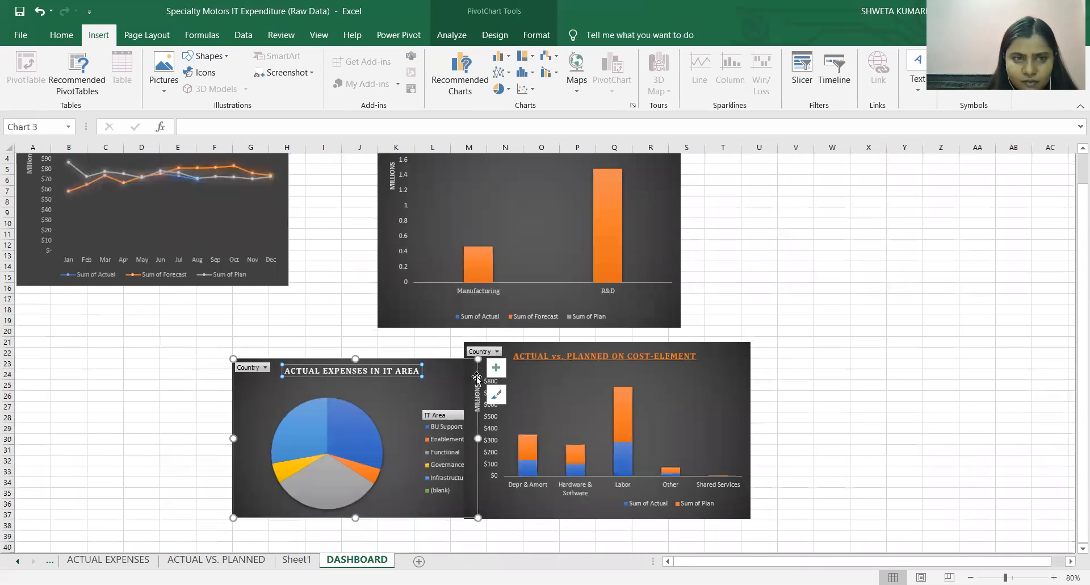
left_click(304, 277)
scroll(310, 277, "up", 1)
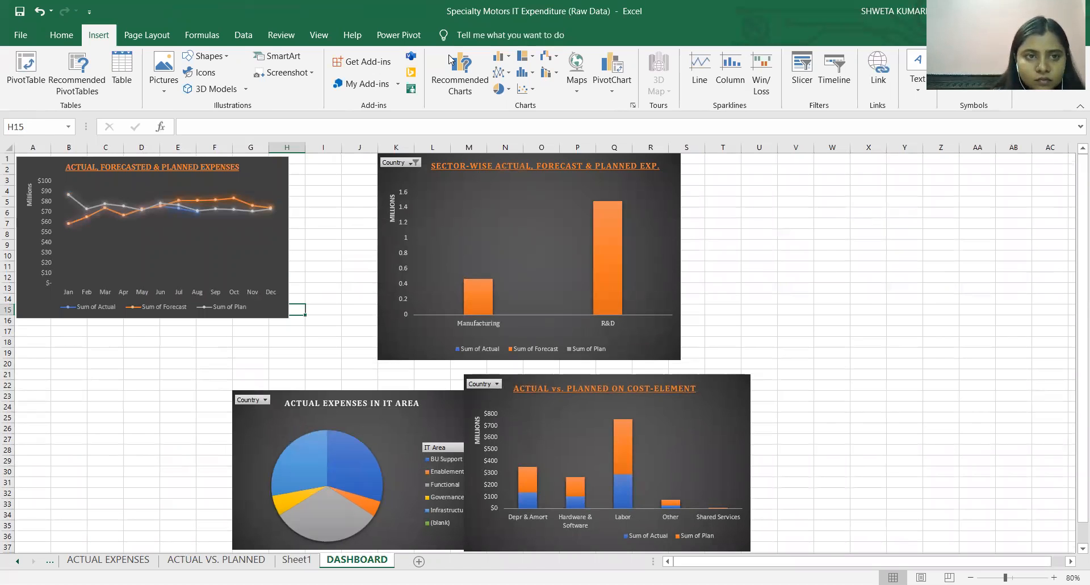
left_click(271, 184)
mouse_move(272, 191)
left_mouse_down()
mouse_move(291, 185)
mouse_move(340, 222)
left_mouse_up()
key("ctrl+z")
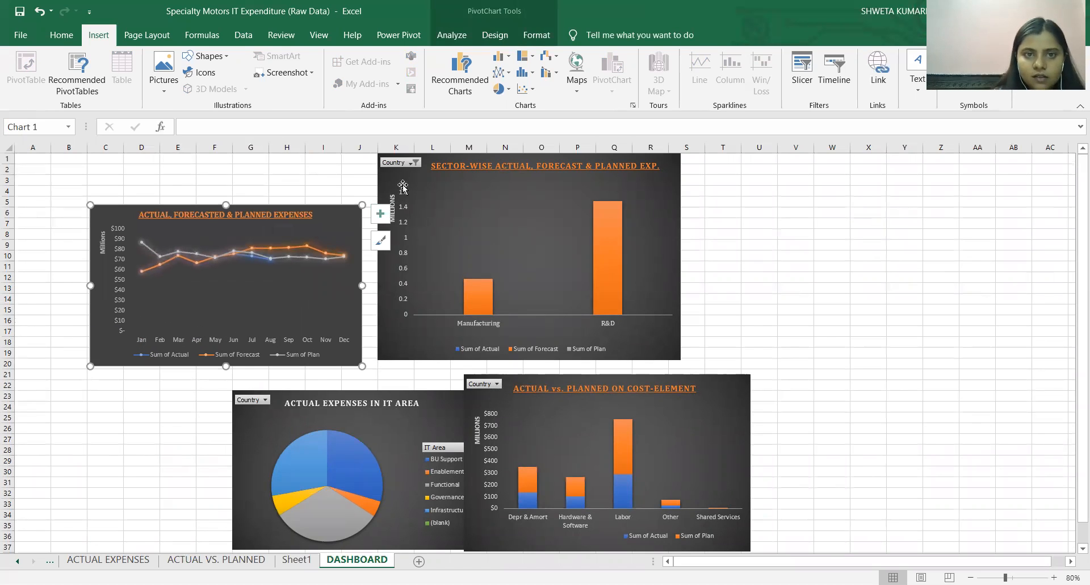
Arrange the sector-wise, pie and cost-element charts around the line chart in a two-by-two layout without overlaps.
left_click_drag(399, 345, 455, 349)
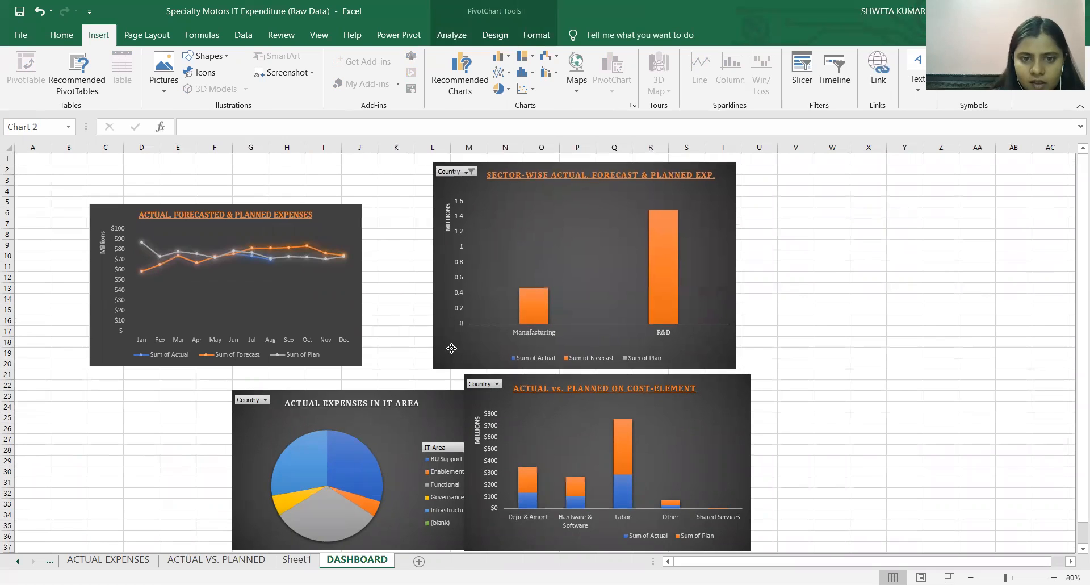
left_click_drag(255, 449, 141, 441)
left_click(707, 415)
mouse_move(696, 414)
left_mouse_down()
mouse_move(746, 392)
mouse_move(686, 400)
left_mouse_up()
key("ctrl+z")
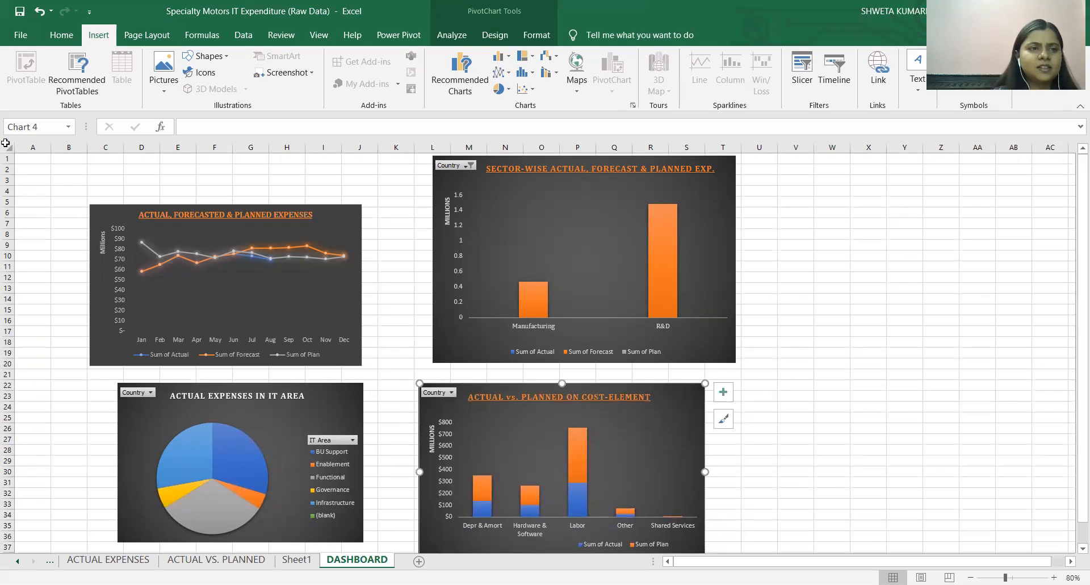
Fill the entire DASHBOARD sheet with the lightest orange theme color after trying solid orange and blue fills.
left_click(7, 147)
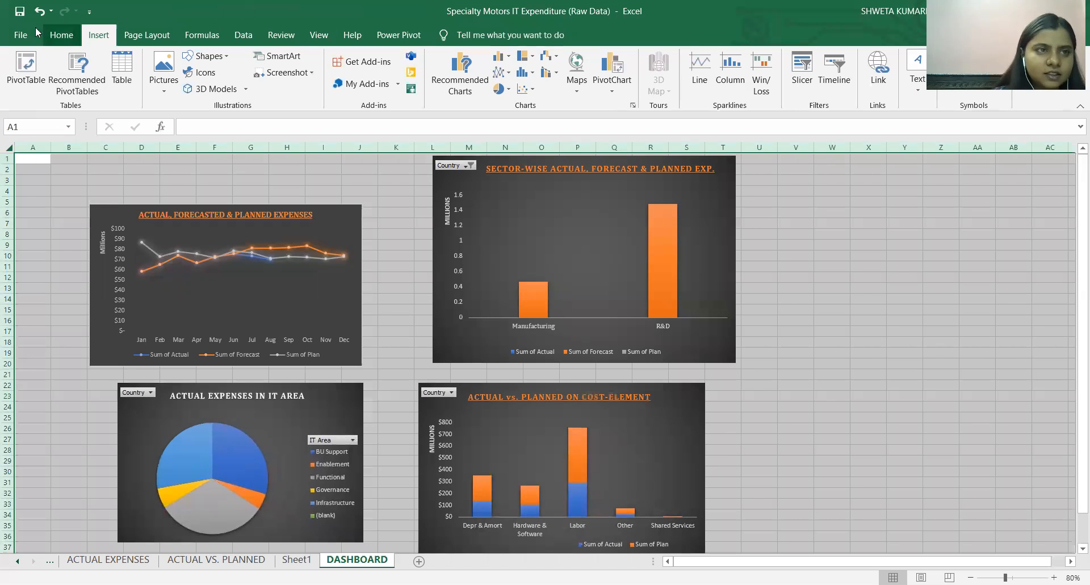
left_click(60, 35)
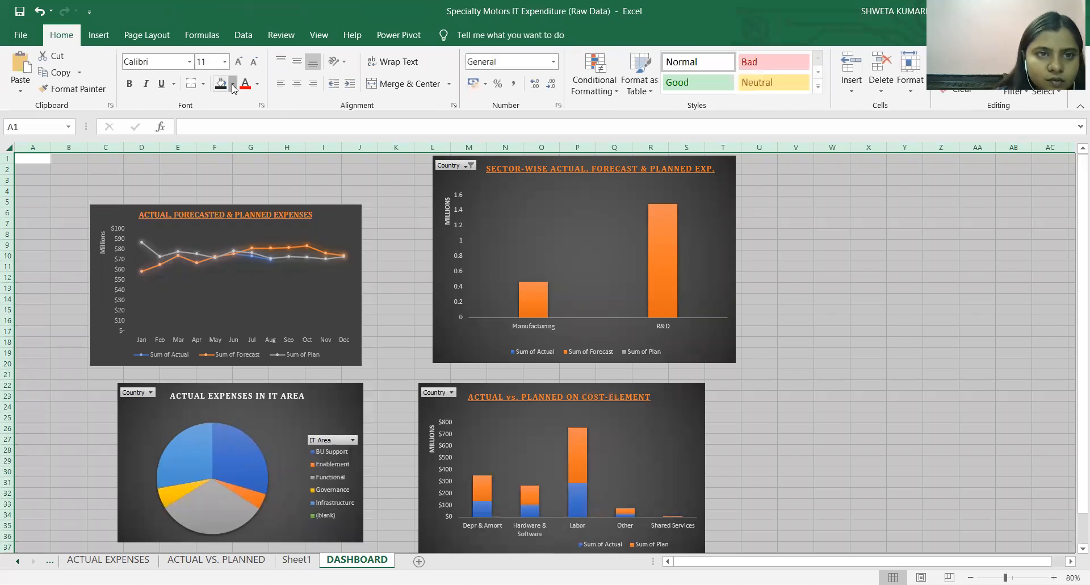
left_click(232, 85)
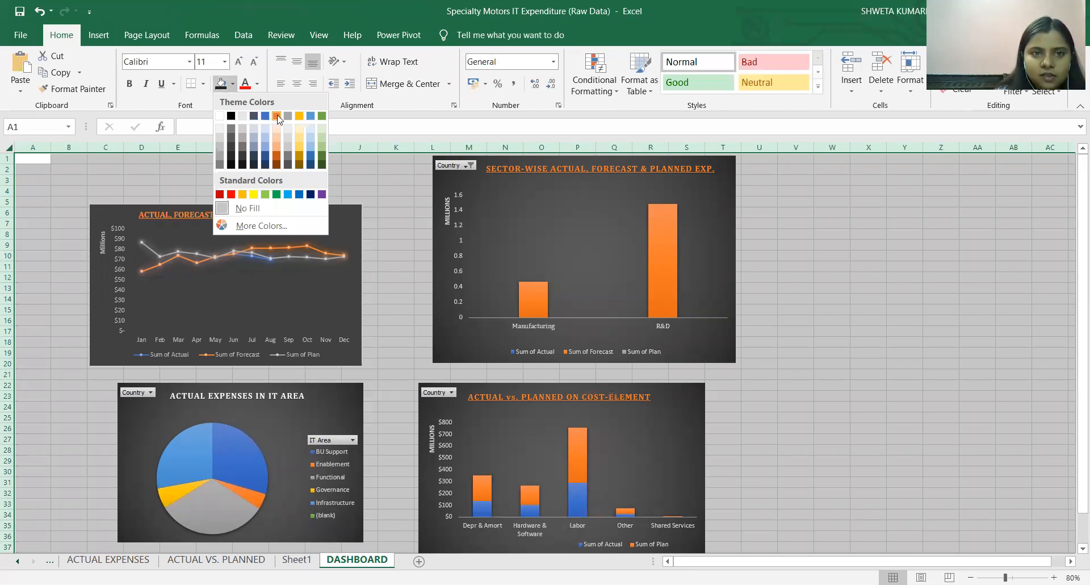
left_click(277, 116)
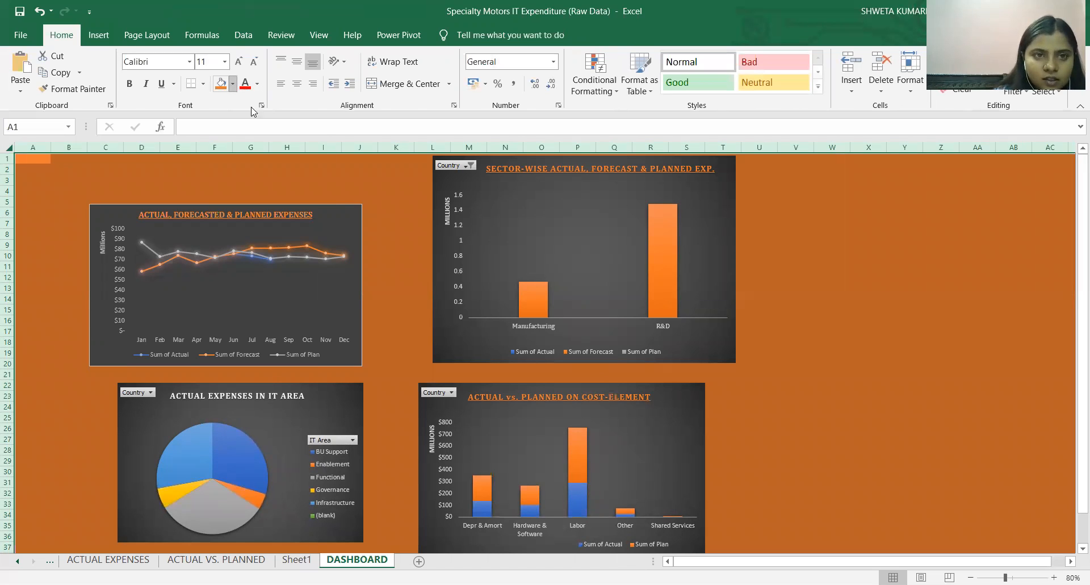
left_click(233, 84)
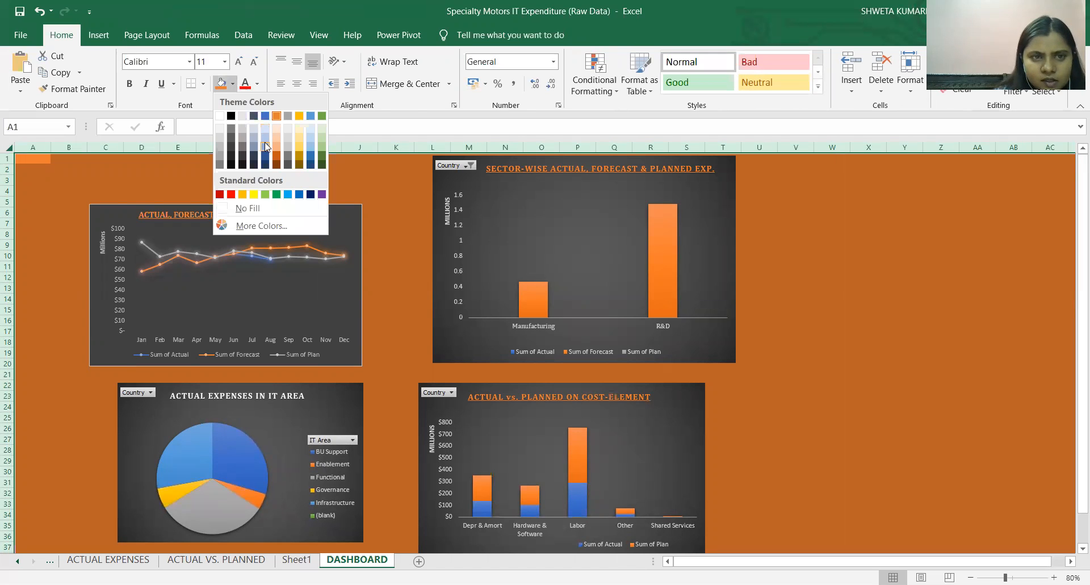
left_click(265, 146)
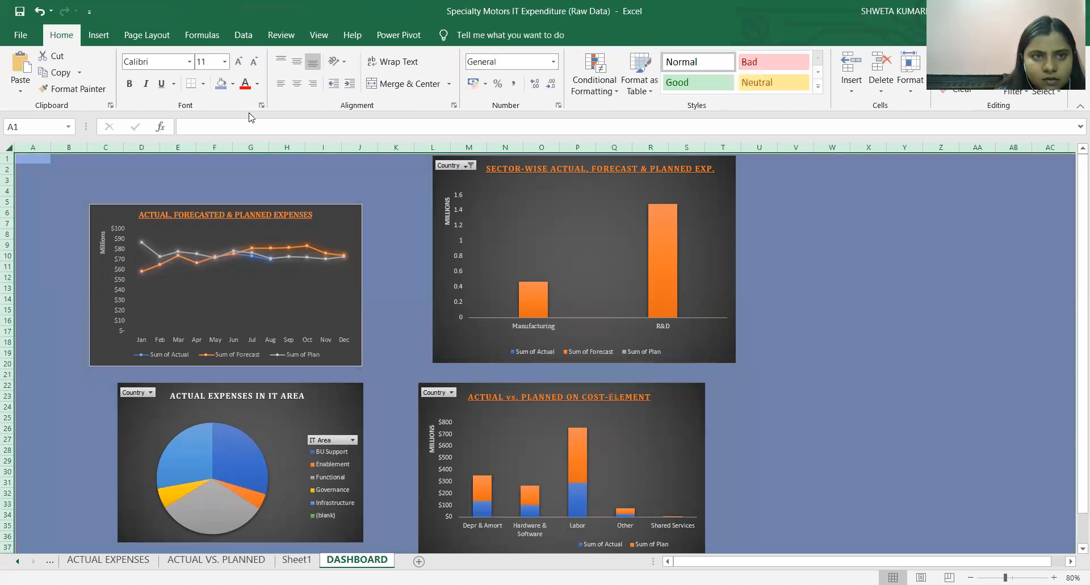
left_click(278, 126)
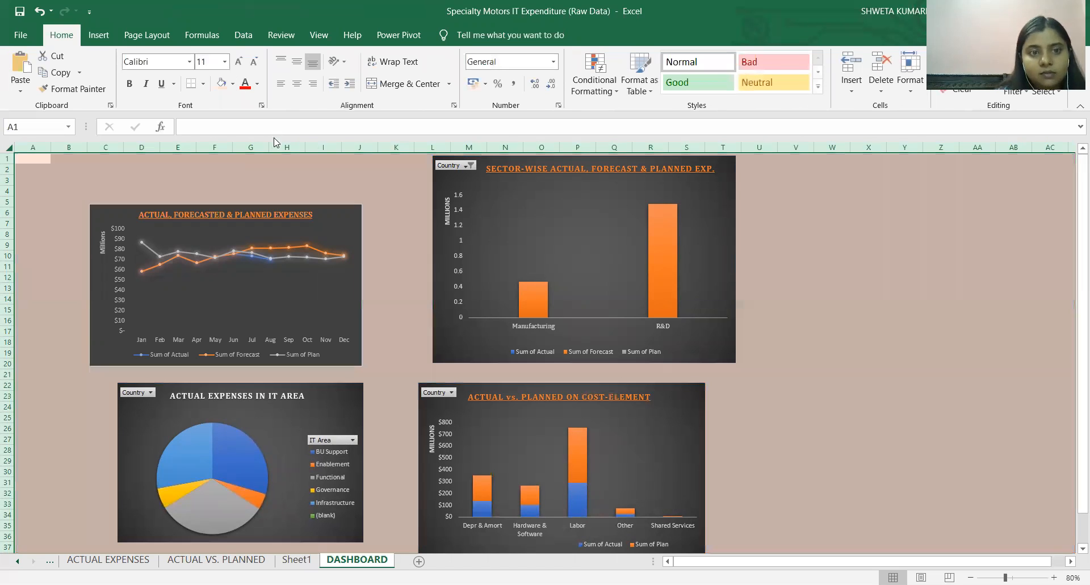
left_click(321, 190)
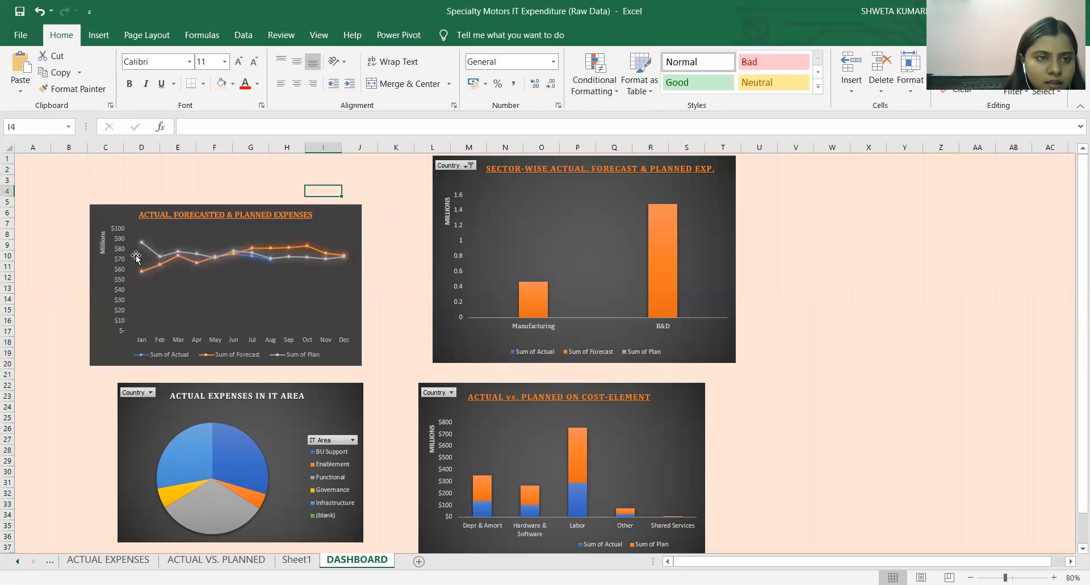
Enlarge the line chart outward and downward on the dashboard, and select the sector-wise column chart.
left_click(122, 225)
left_click_drag(89, 366, 66, 394)
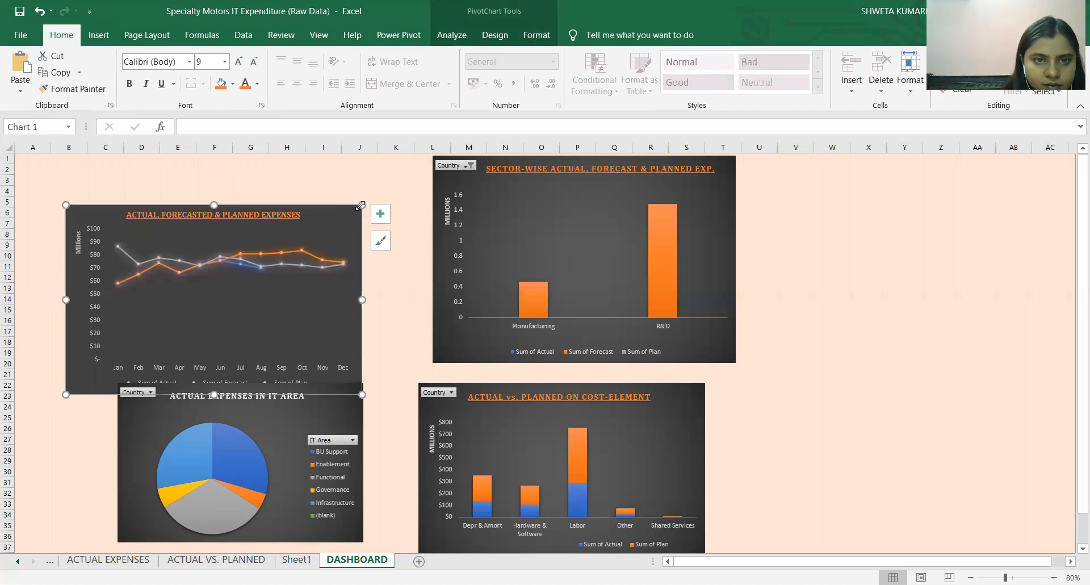
left_click_drag(361, 204, 405, 191)
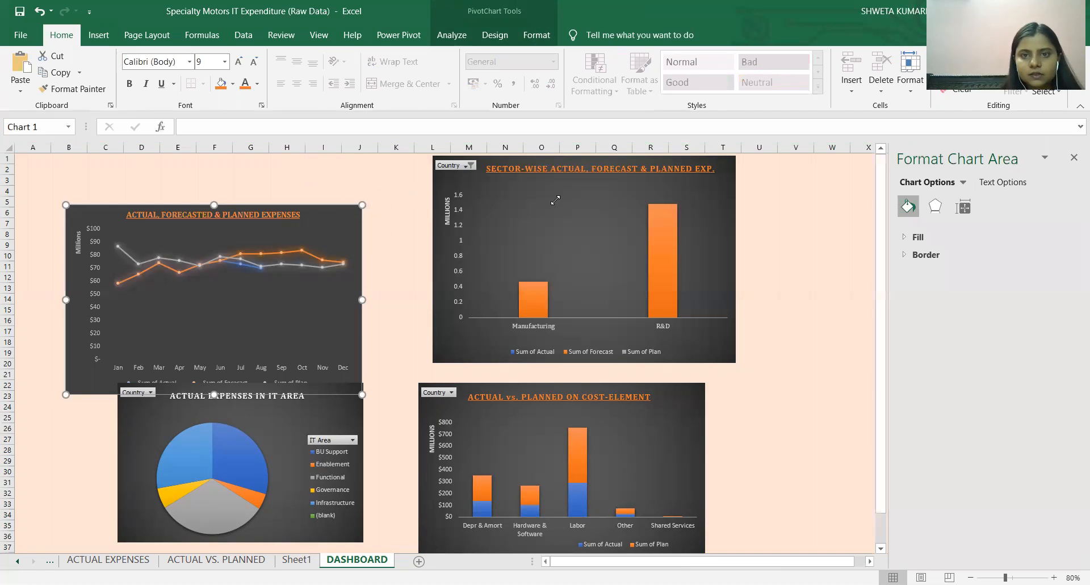
left_click(794, 284)
left_click(464, 166)
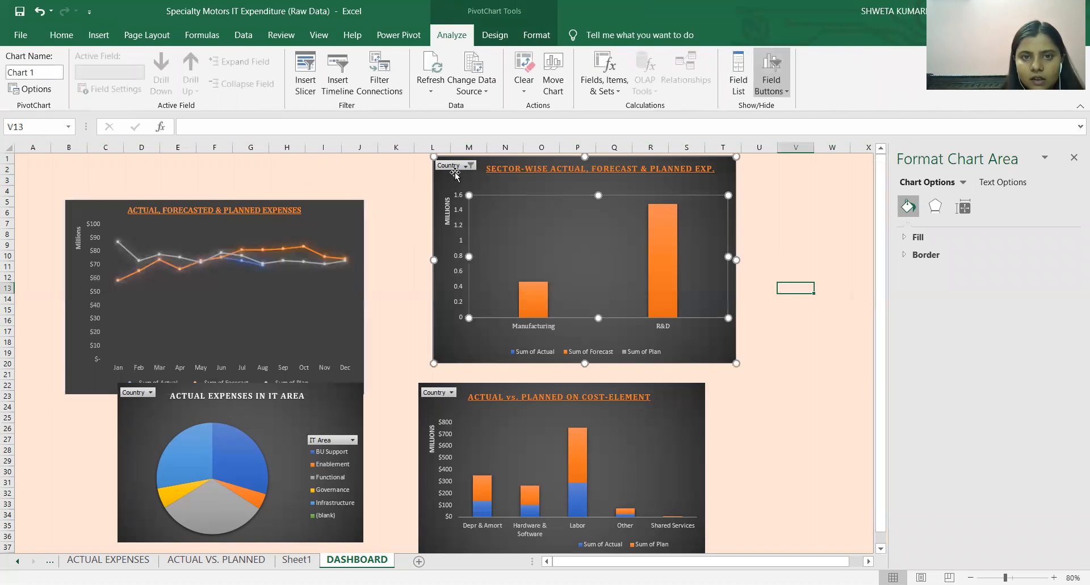
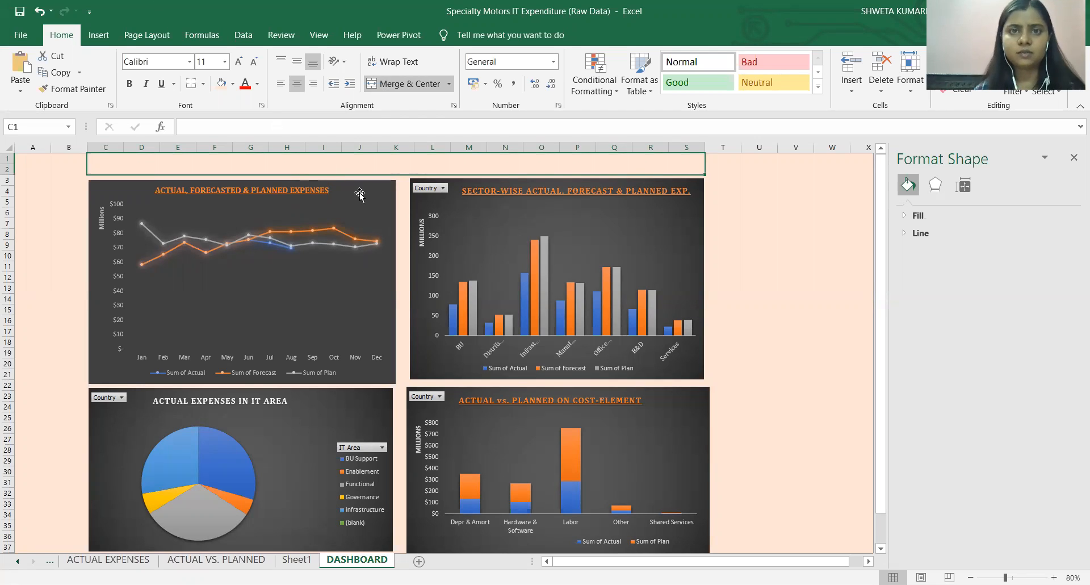
Enter the dashboard title SPECIALITY MOTORS IT EXPENDITURE in the merged cell C1 above the charts.
left_click(412, 165)
type("SPECIAL")
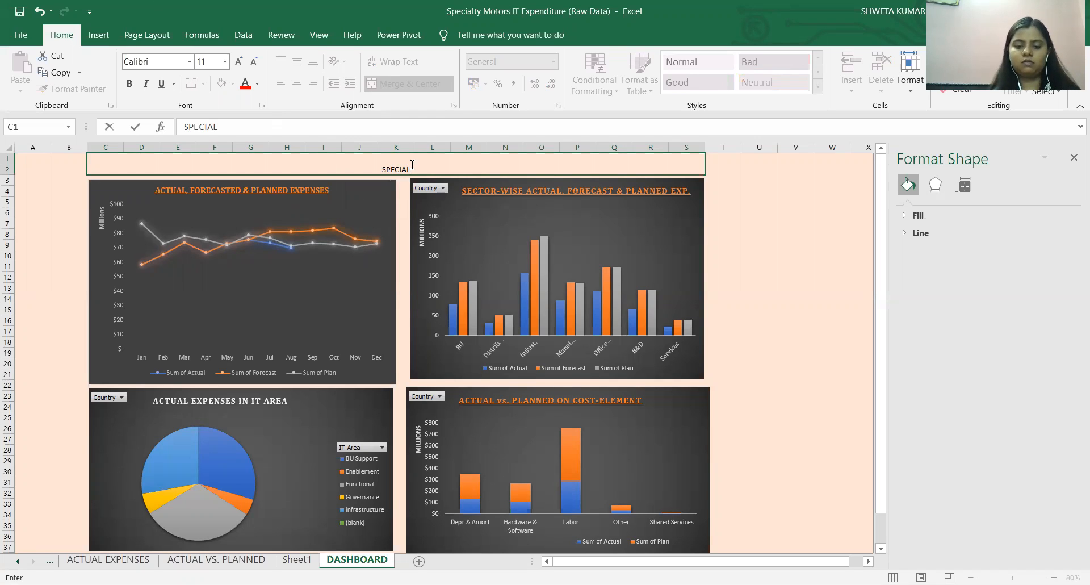
type("ITY")
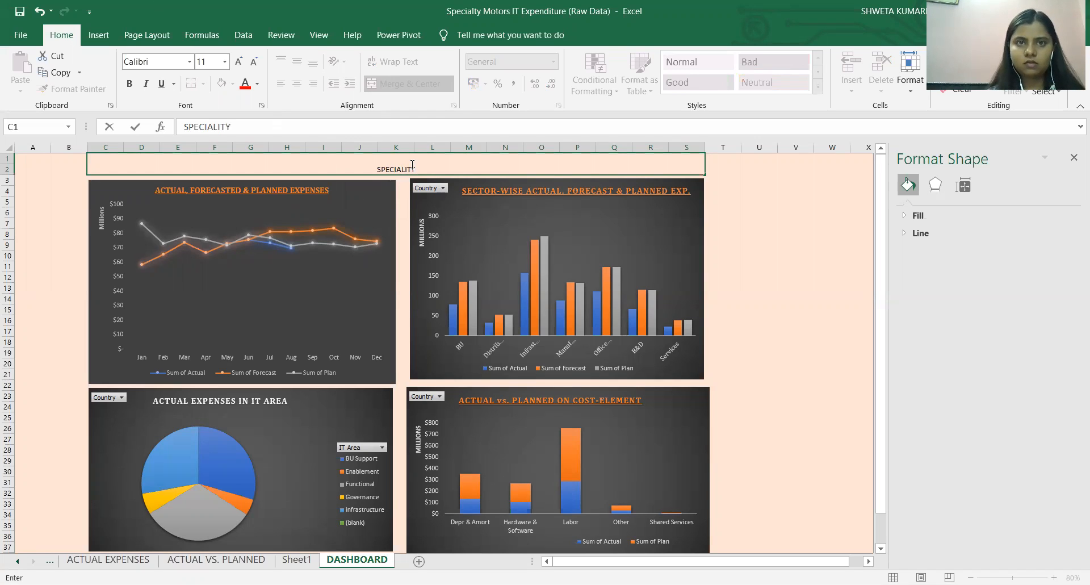
type(" MOT")
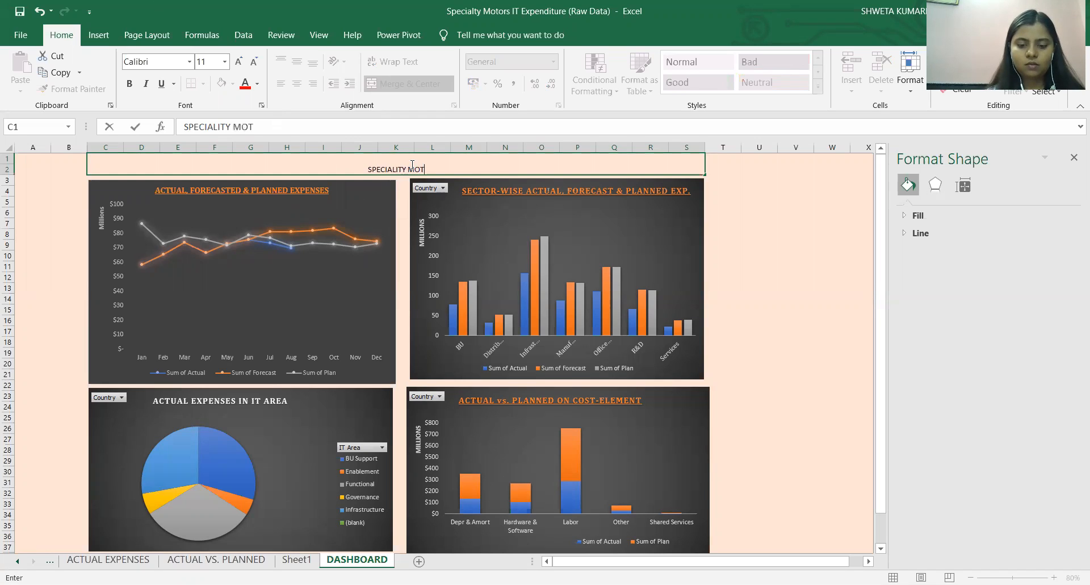
type("ORS IT E")
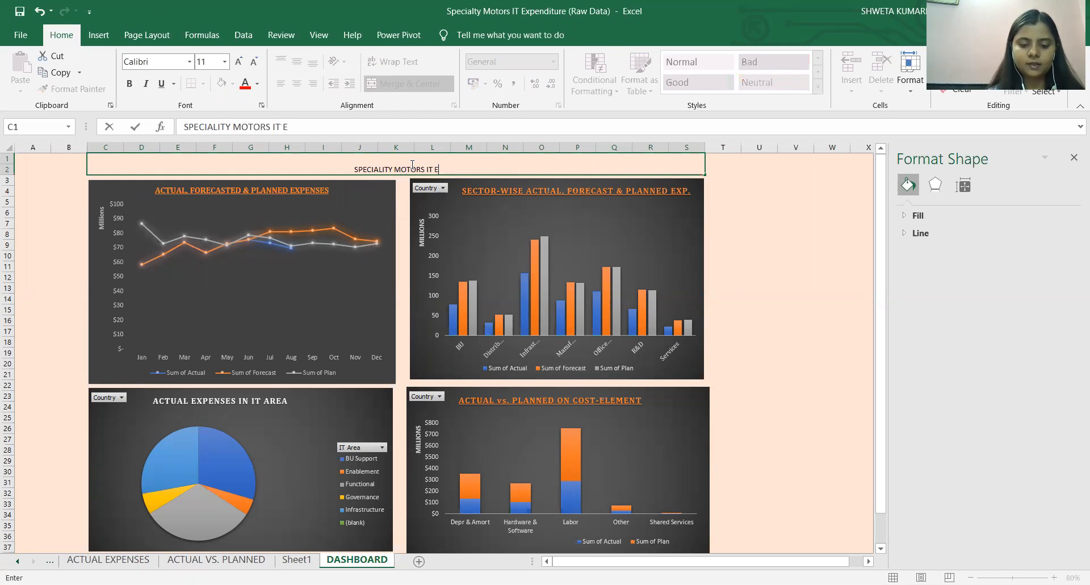
type("XPEND")
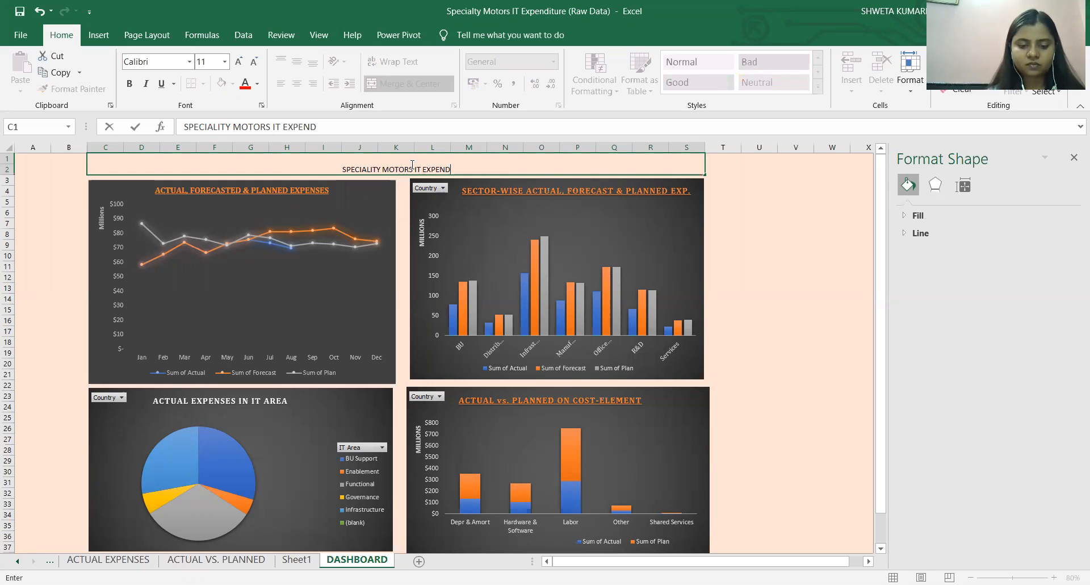
type("ITURE")
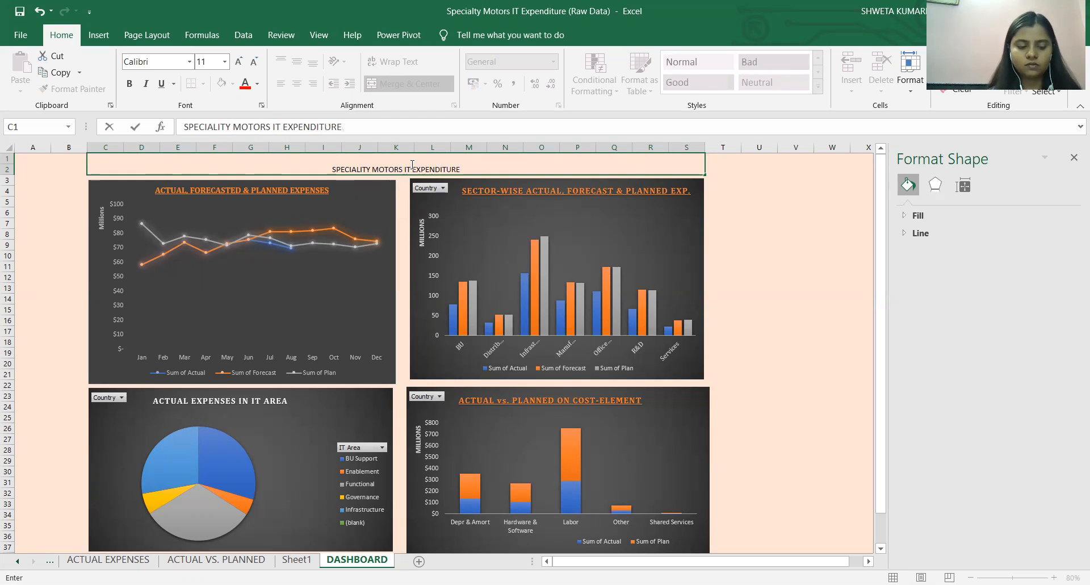
Format the dashboard title text as bold, underlined Cambria at size 20.
triple_click(413, 164)
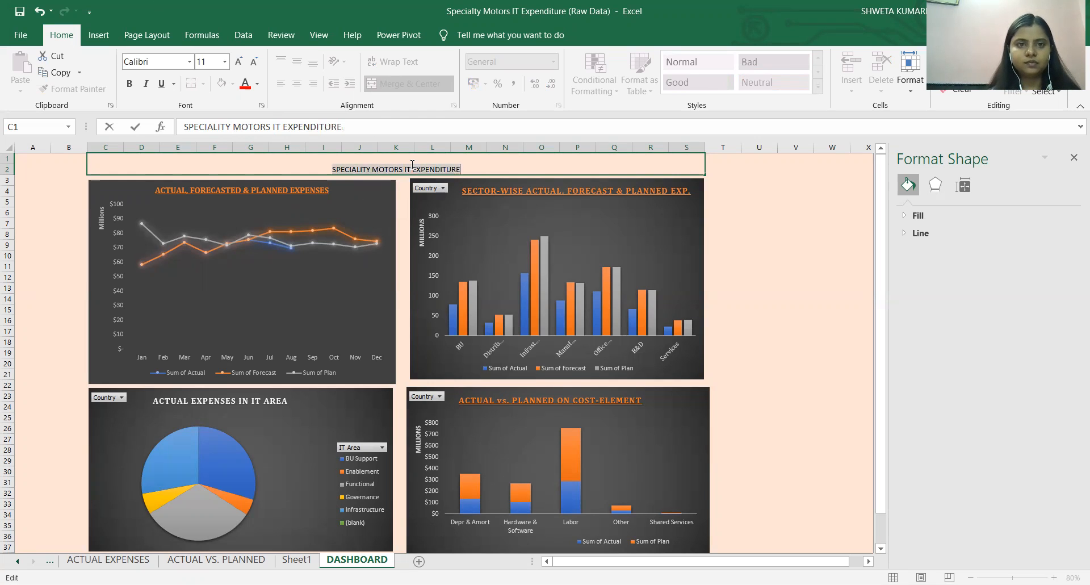
left_click(130, 90)
left_click(163, 63)
type("Cambria")
key("Return")
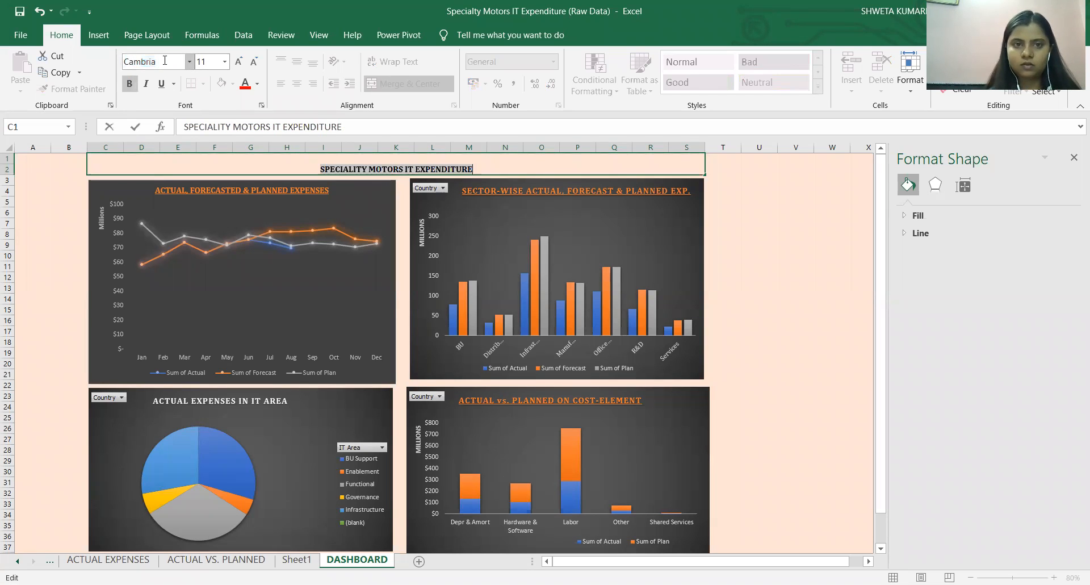
left_click(203, 61)
type("20")
key("Return")
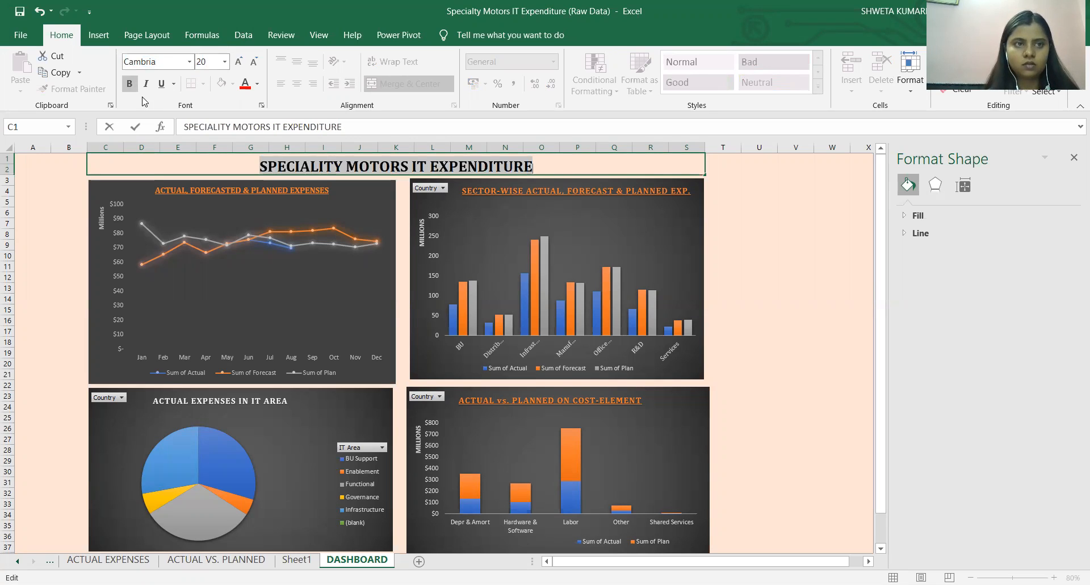
left_click(163, 85)
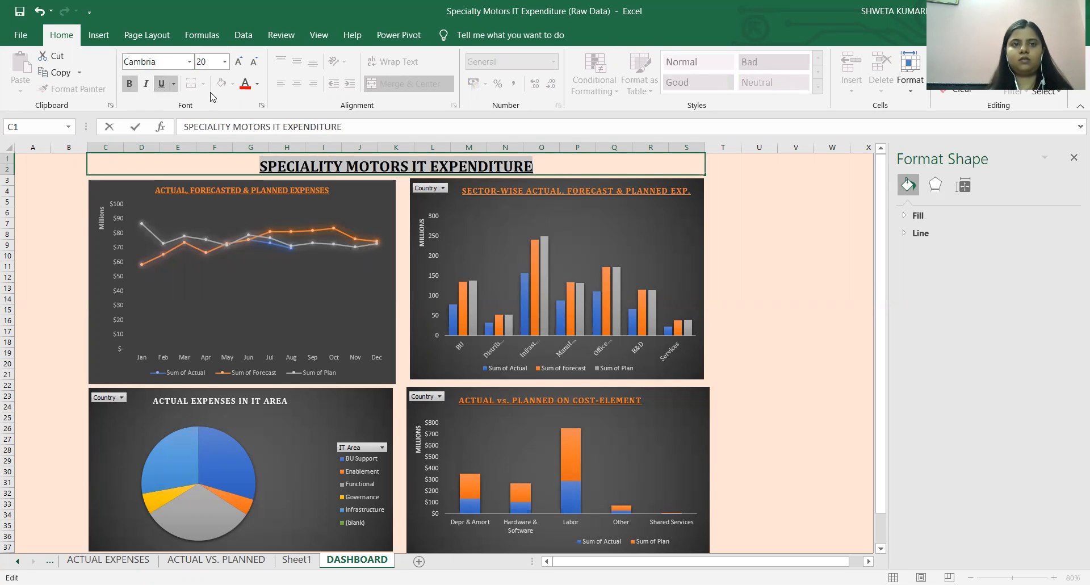
left_click(716, 221)
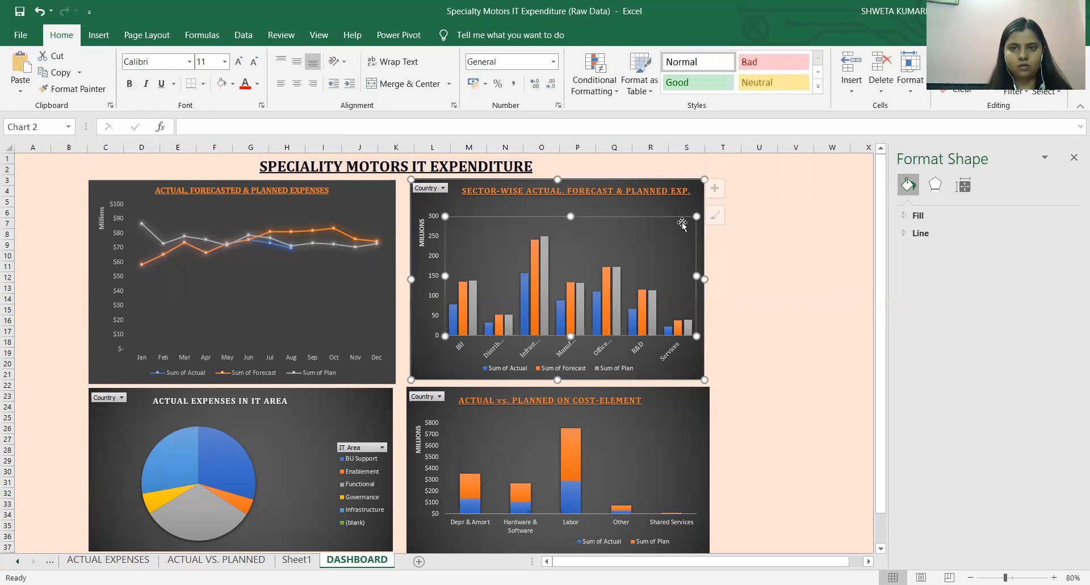
Widen the sector-wise chart slightly and shrink the line chart so that their lower edges line up.
left_click(698, 232)
left_click_drag(705, 279, 706, 279)
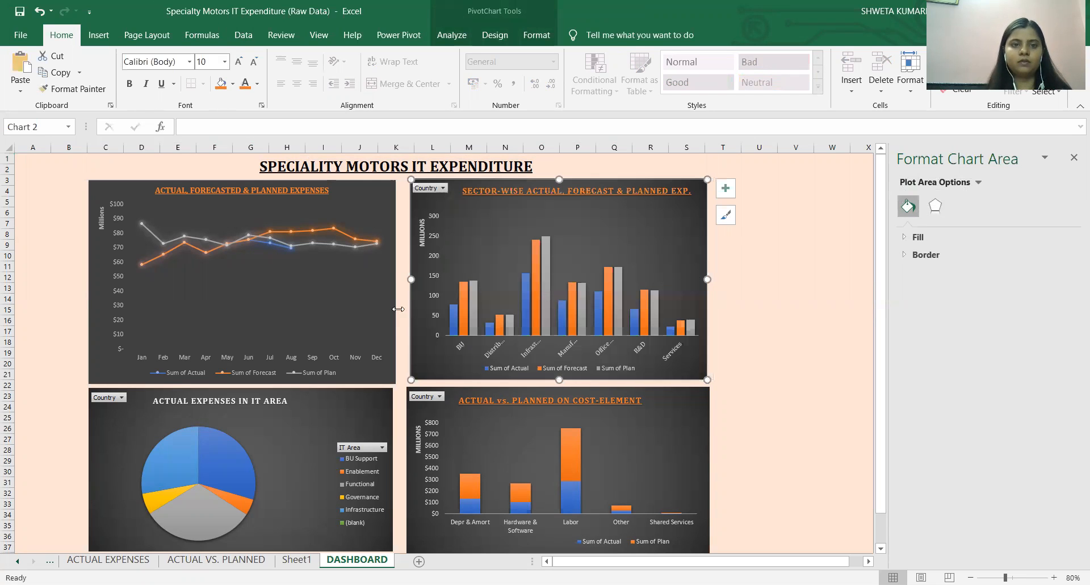
scroll(278, 306, "down", 2)
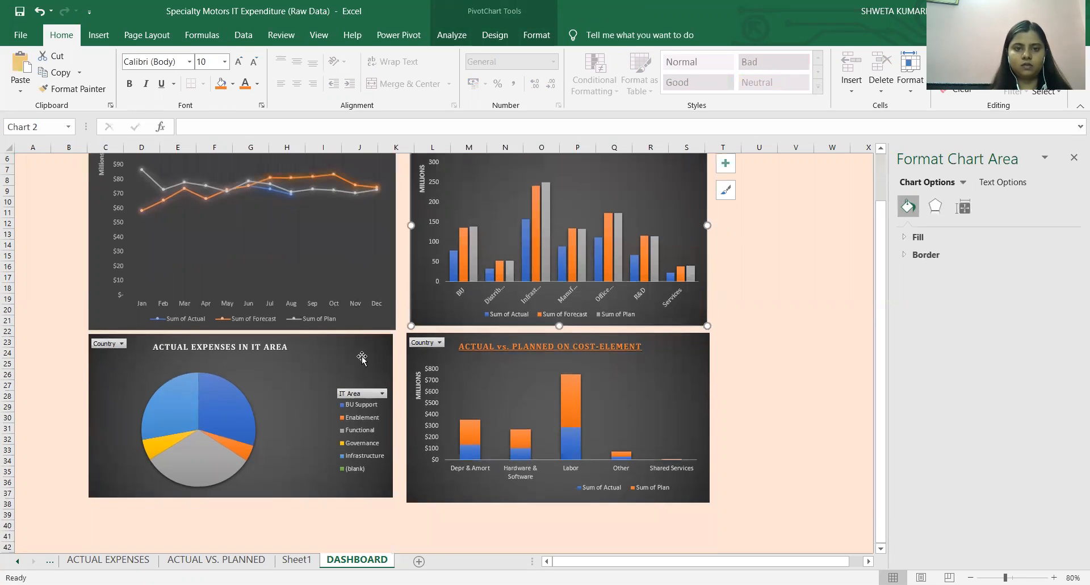
left_click(358, 276)
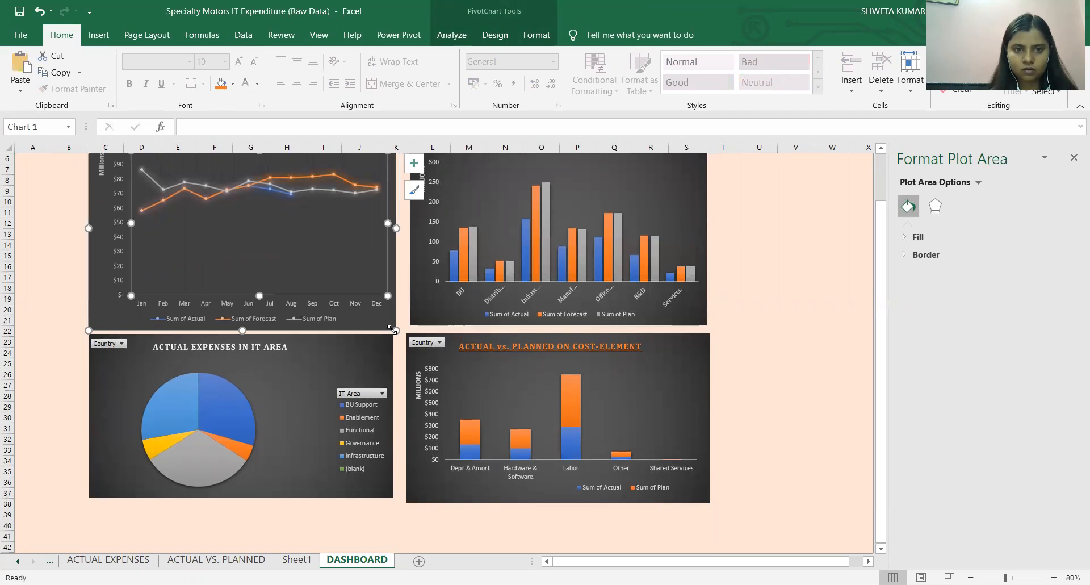
left_click_drag(393, 330, 389, 326)
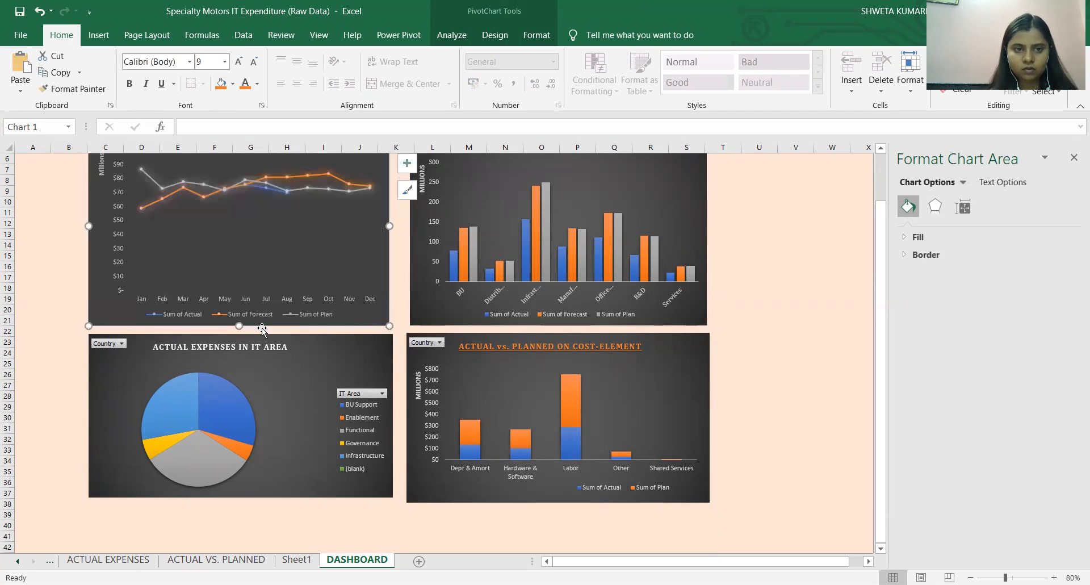
Adjust the widths of the pie and cost-element charts so that their inner edges align with the charts above.
left_click(294, 400)
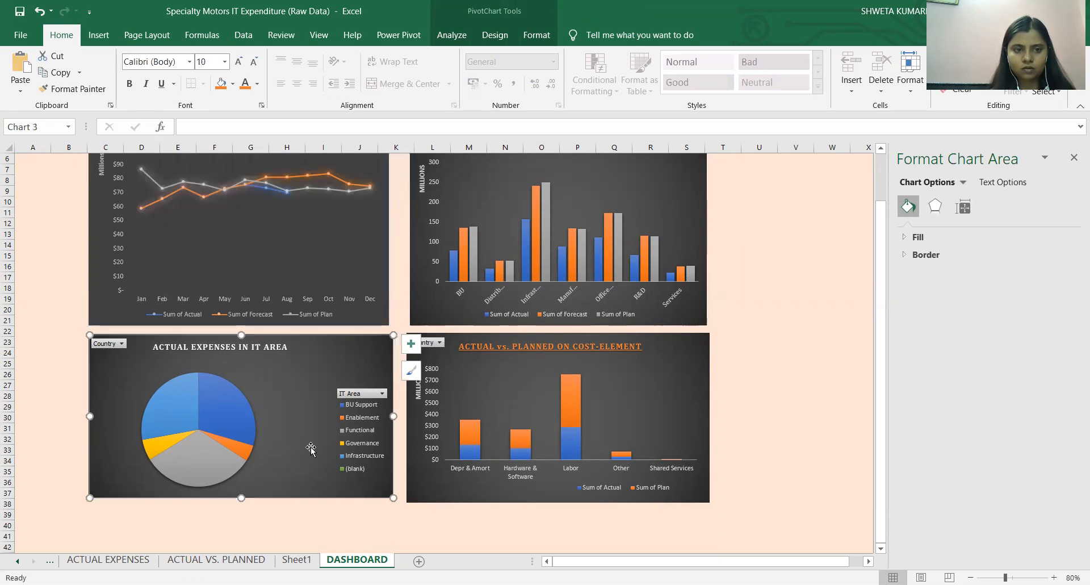
left_click_drag(393, 416, 414, 418)
left_click(490, 397)
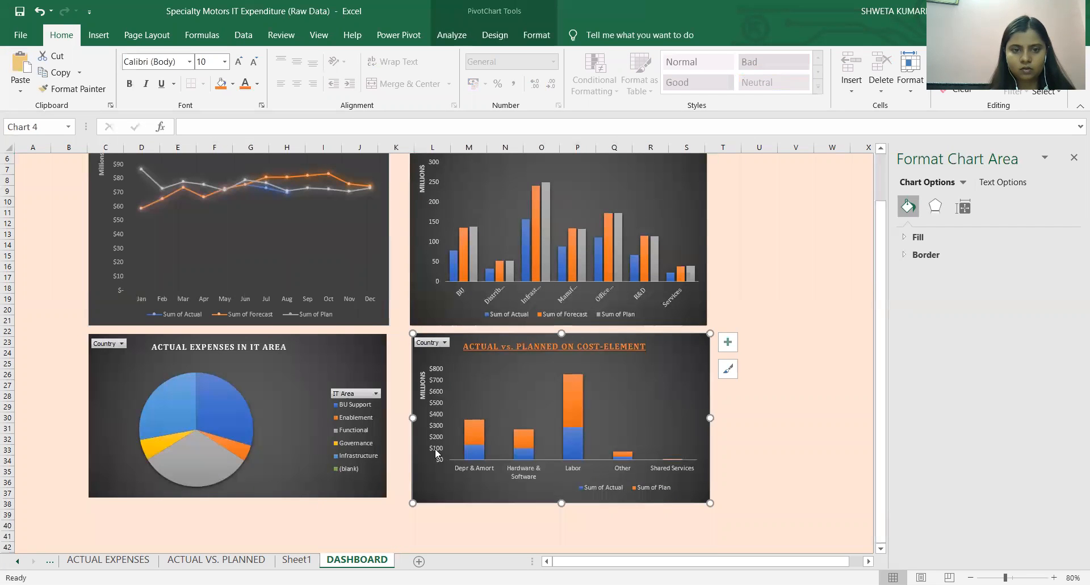
left_click(290, 417)
left_click_drag(388, 416, 391, 416)
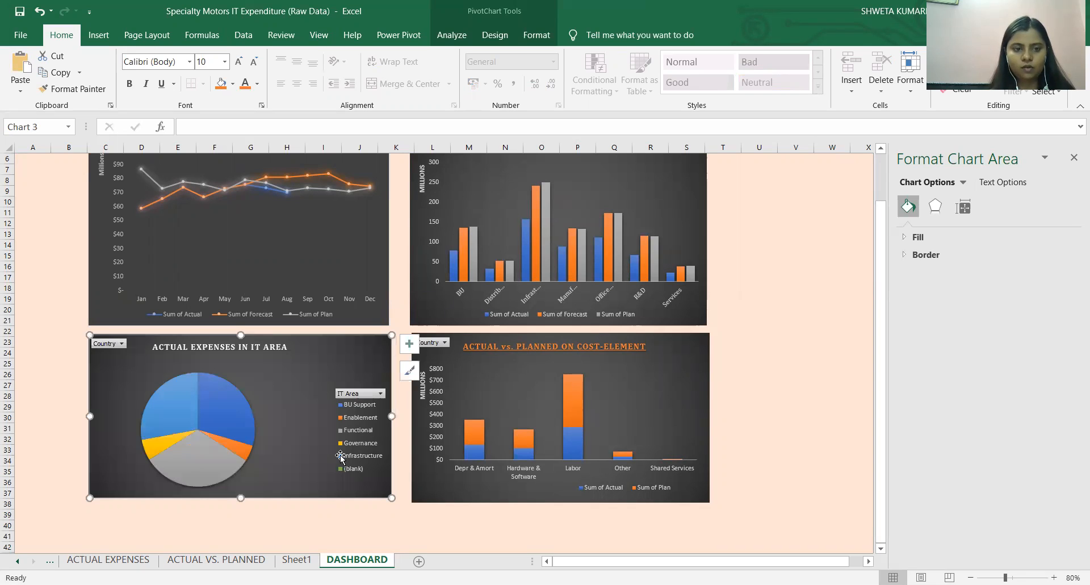
Make the pie and cost-element charts slightly taller with level lower edges, and widen the line chart to match the pie chart.
key("shift+Up")
key("Tab")
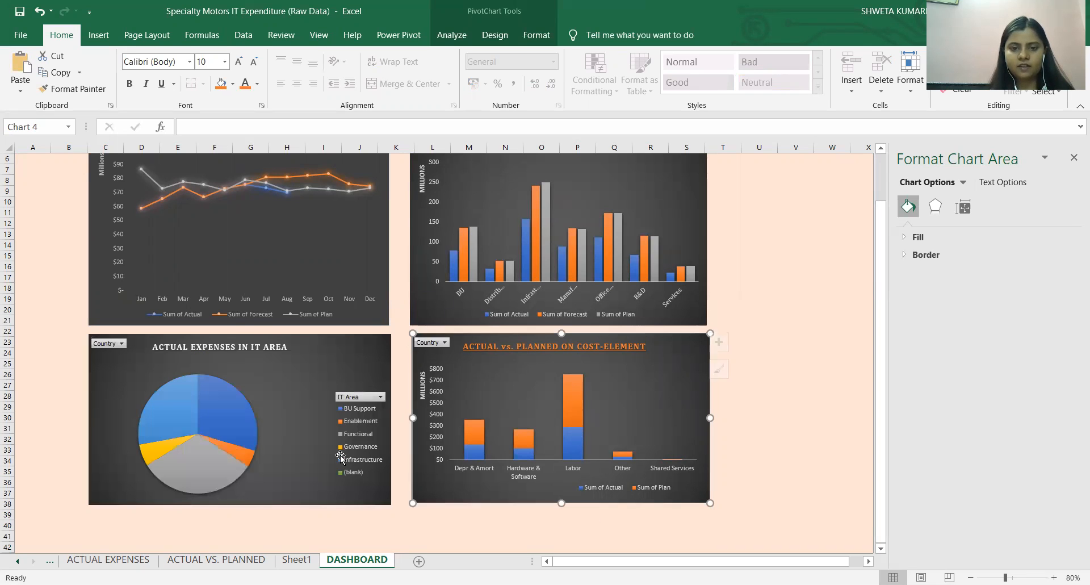
key("shift+Down")
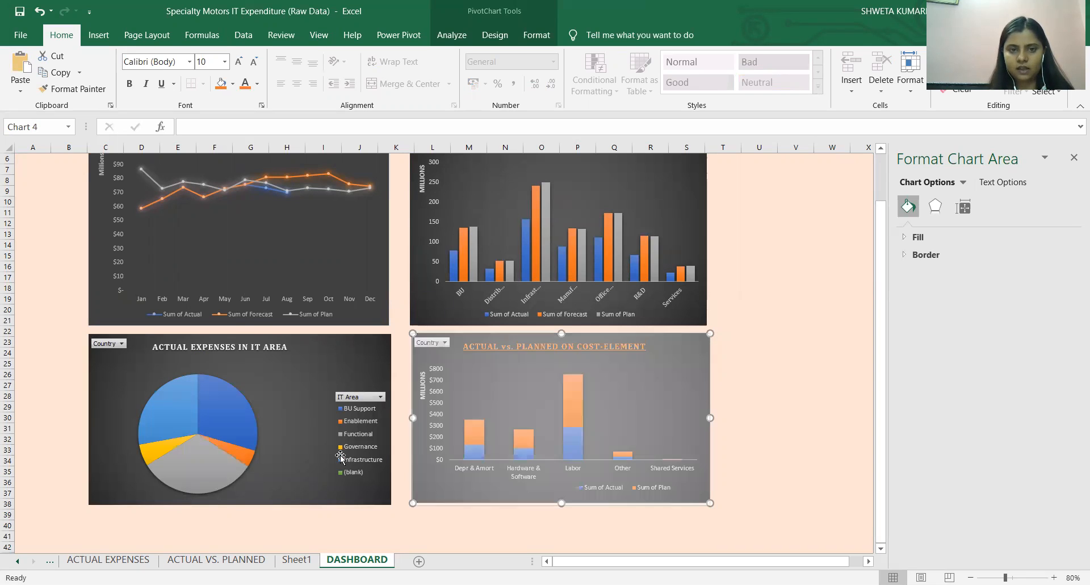
left_click(372, 262)
left_click_drag(390, 225, 392, 225)
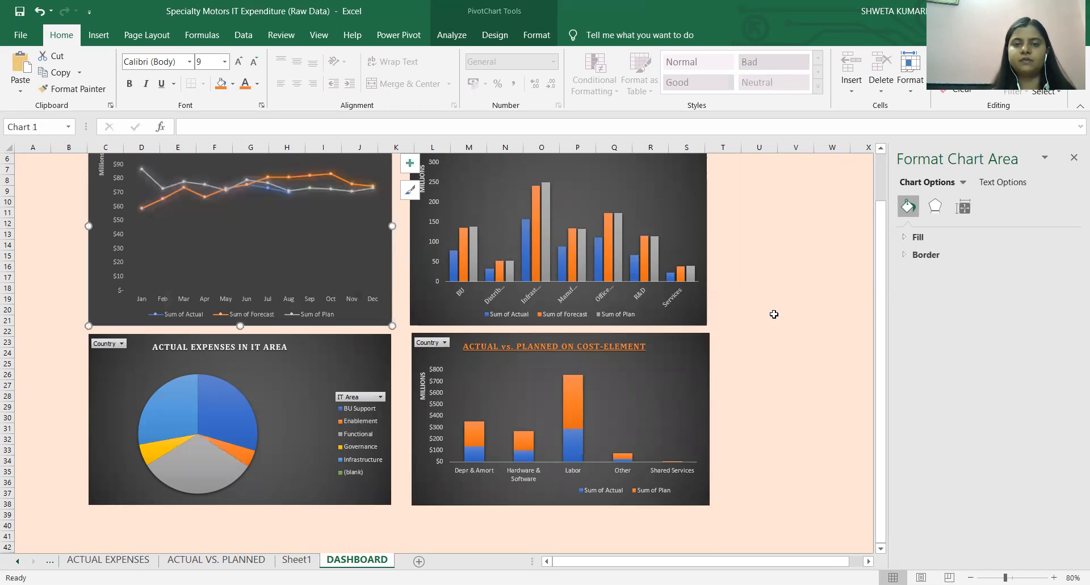
Check the ACTUAL VS. PLANNED sheet, and inspect the actual series in the dashboard's sector-wise and cost-element charts.
scroll(784, 311, "up", 2)
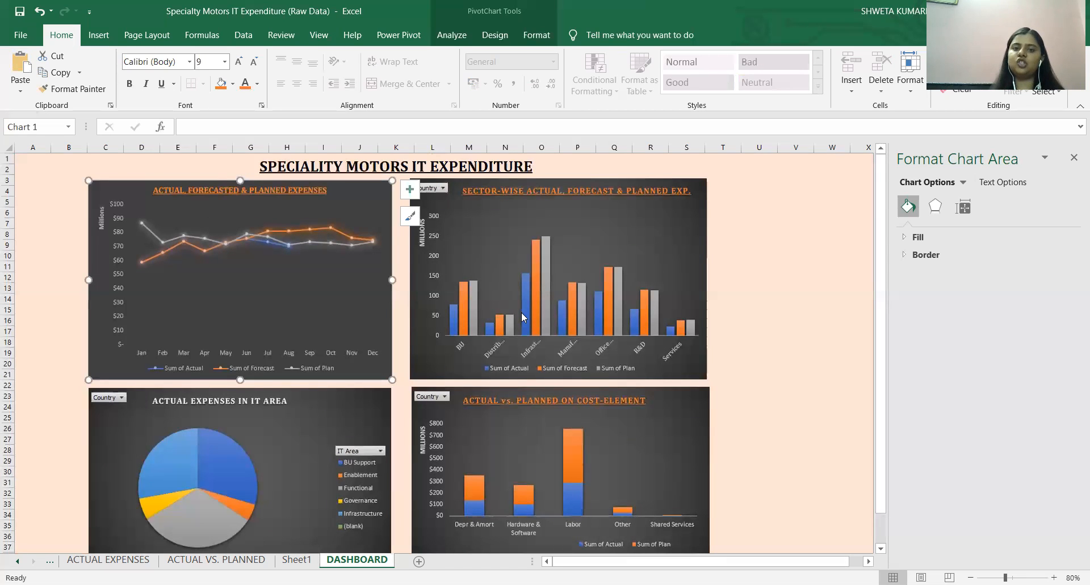
left_click(231, 561)
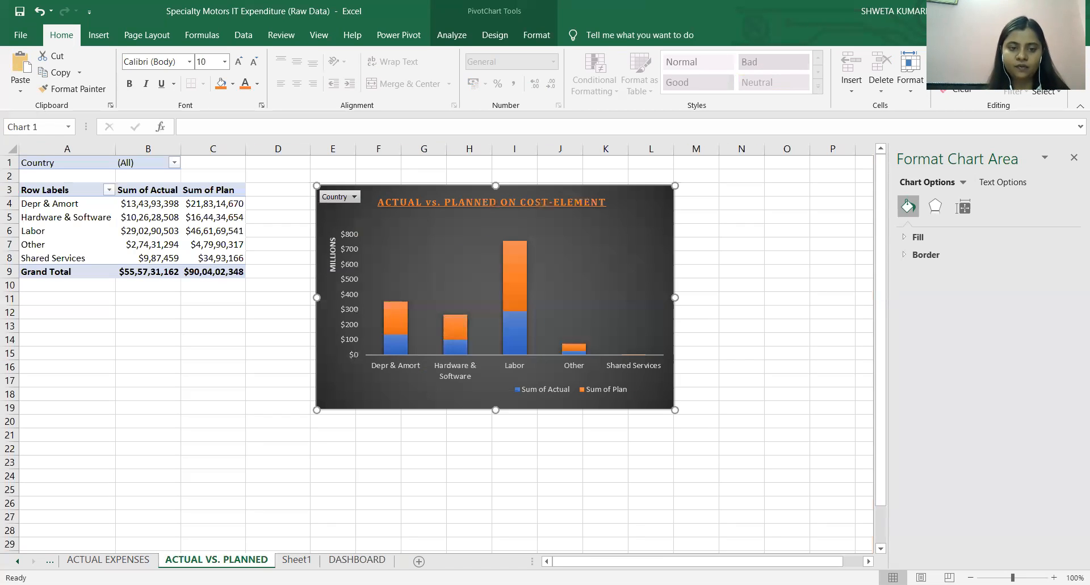
left_click(357, 559)
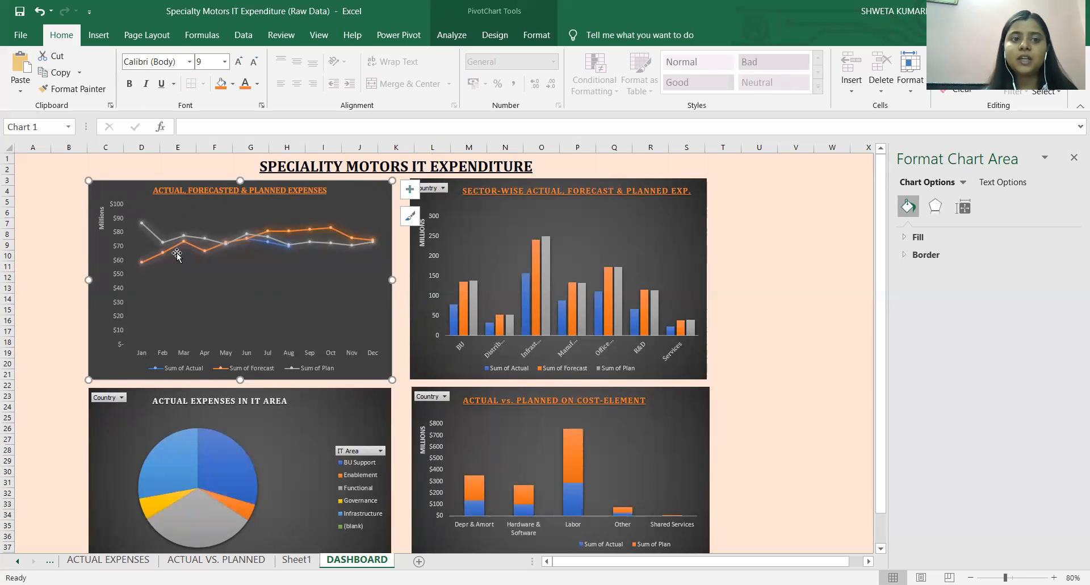
left_click(455, 312)
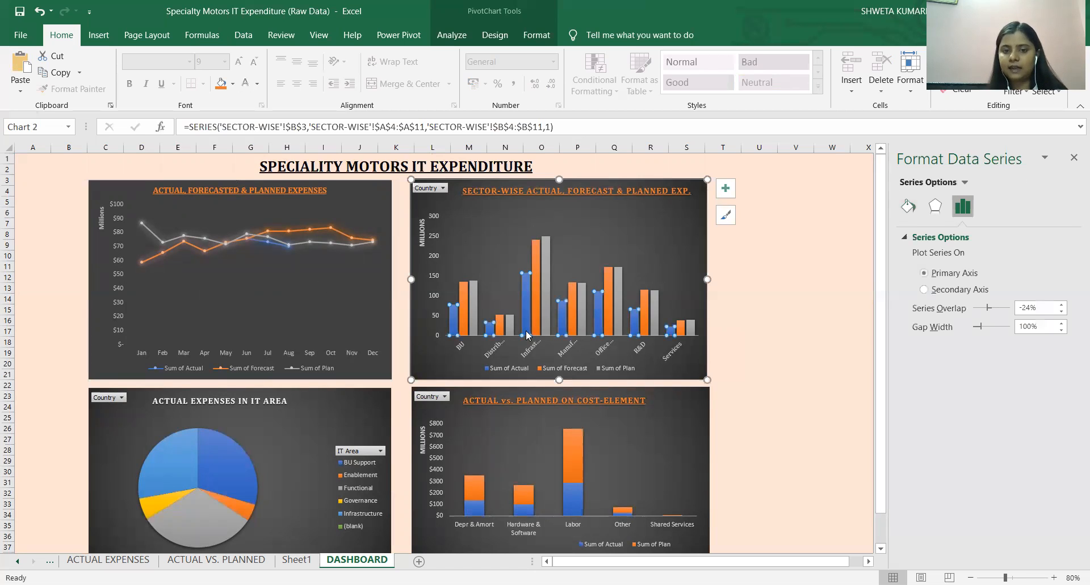
left_click(568, 460)
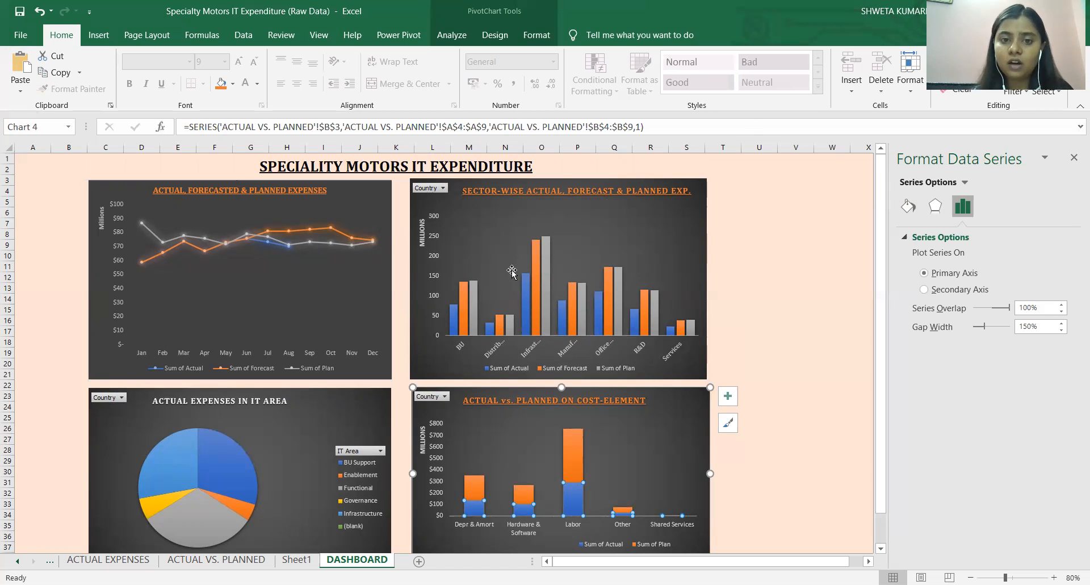
Compare the planned and actual expenses for Infrastructure in the sector-wise chart on the dashboard.
left_click(534, 264)
left_click(544, 244)
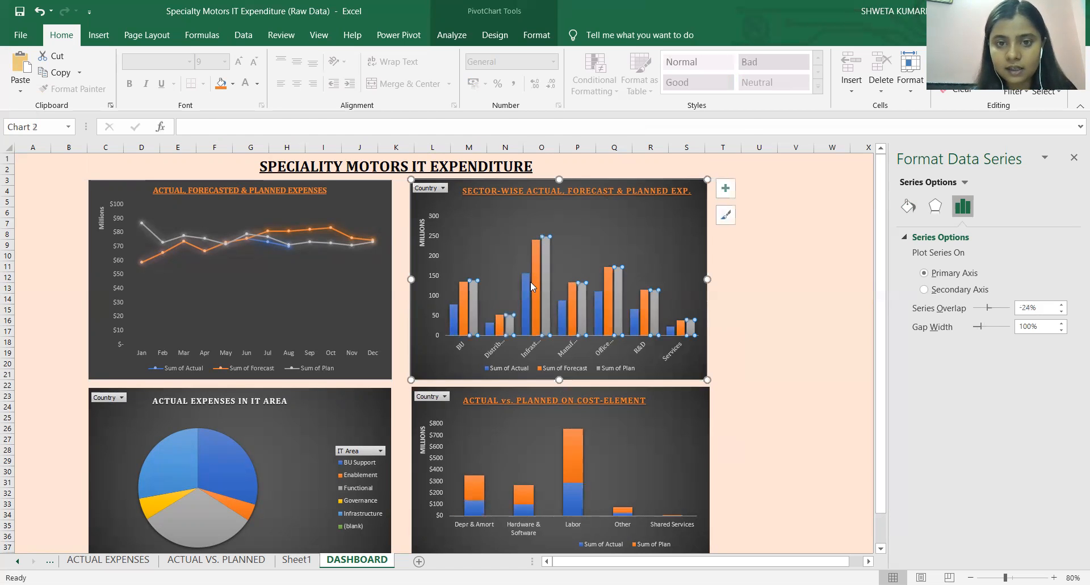
mouse_move(546, 245)
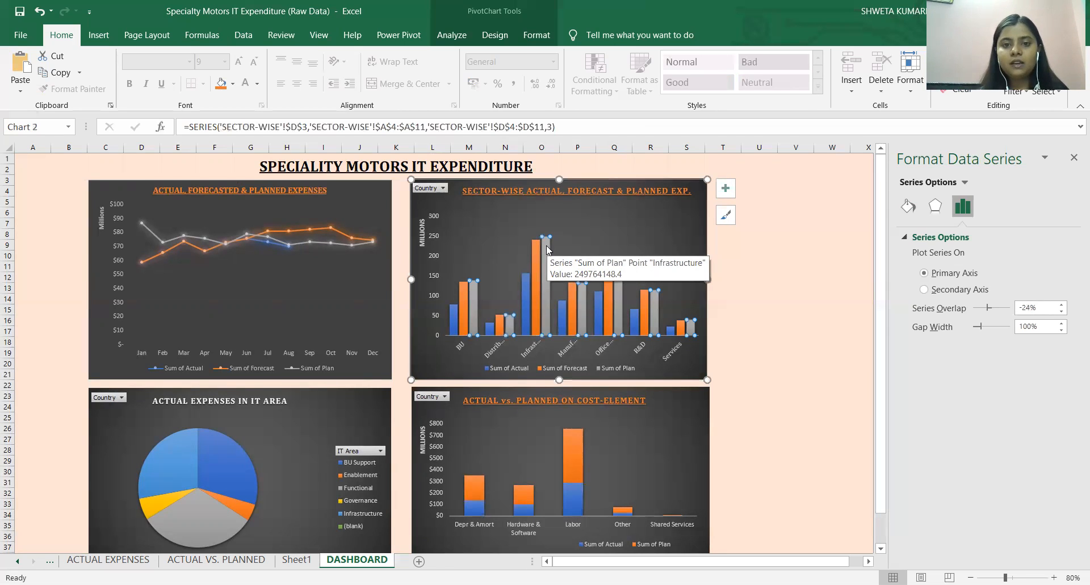
left_click(546, 248)
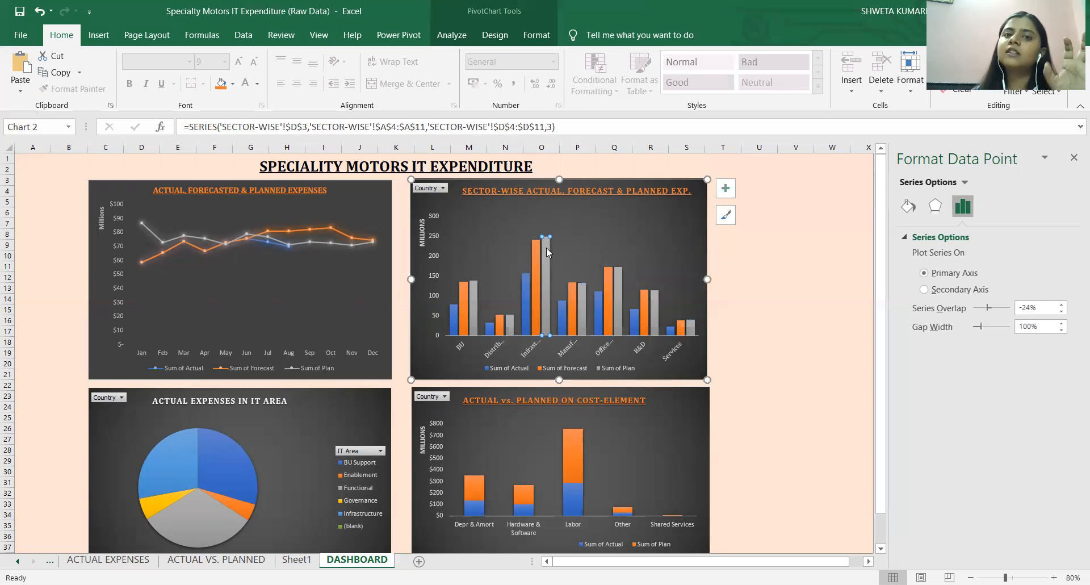
mouse_move(547, 253)
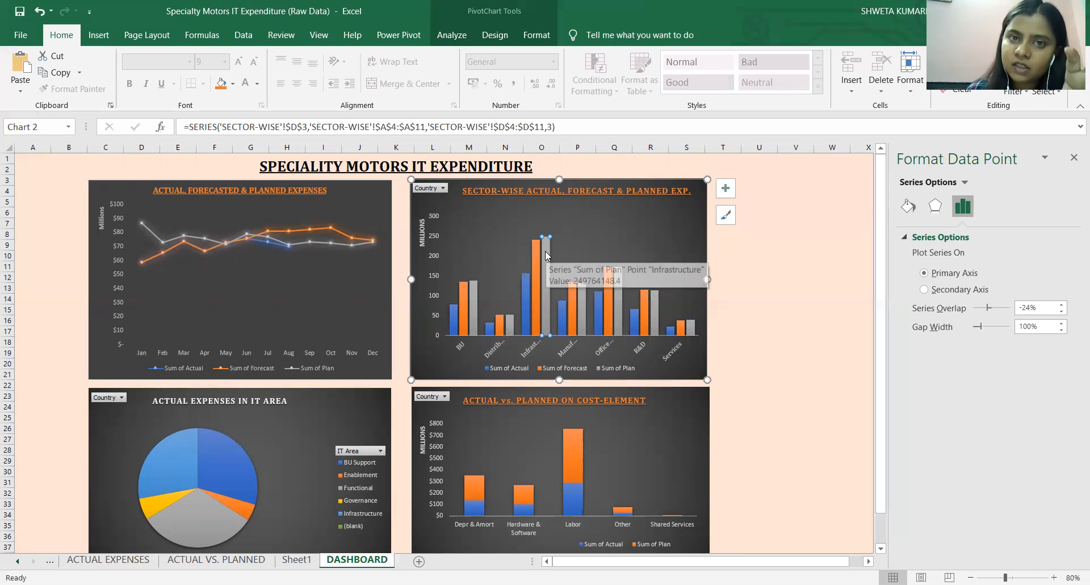
left_click(528, 284)
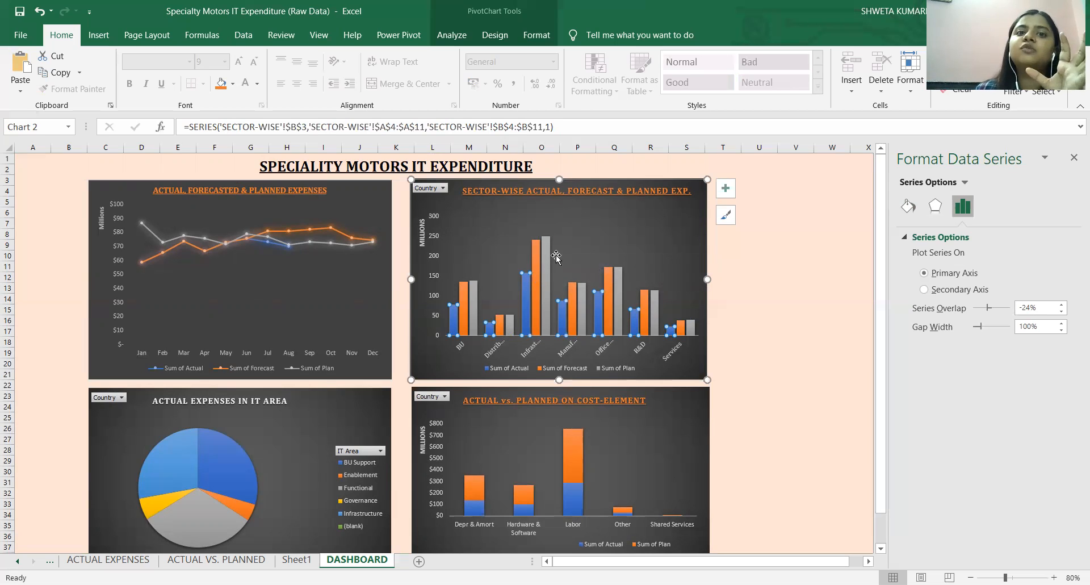
left_click(600, 241)
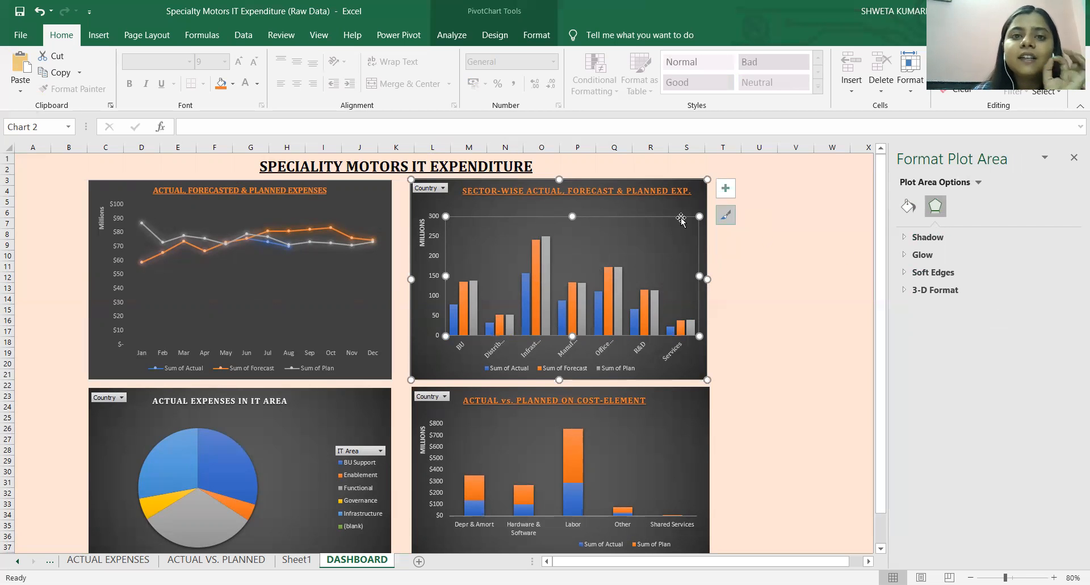
left_click(608, 207)
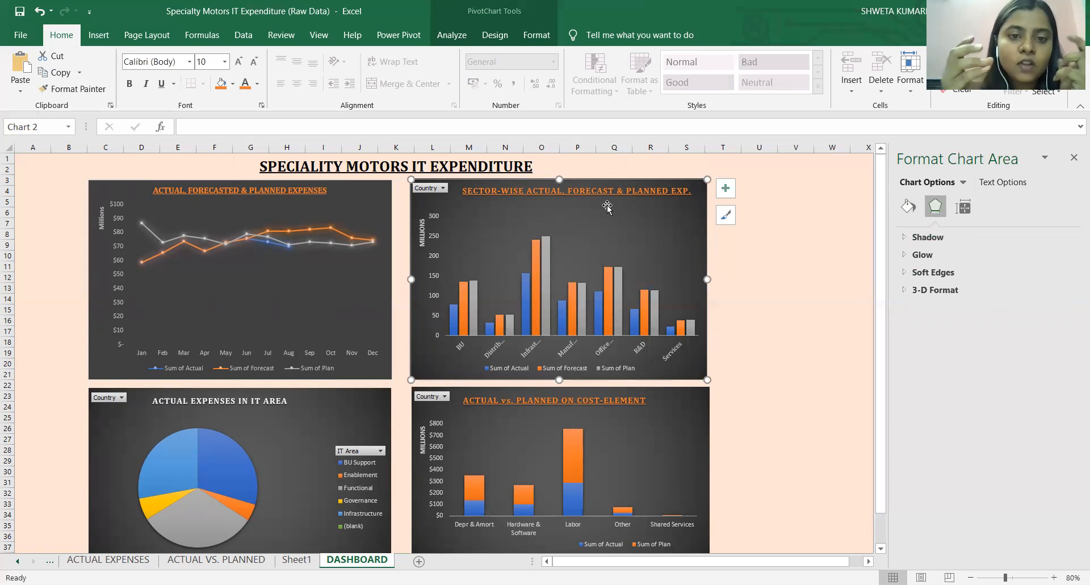
left_click(546, 243)
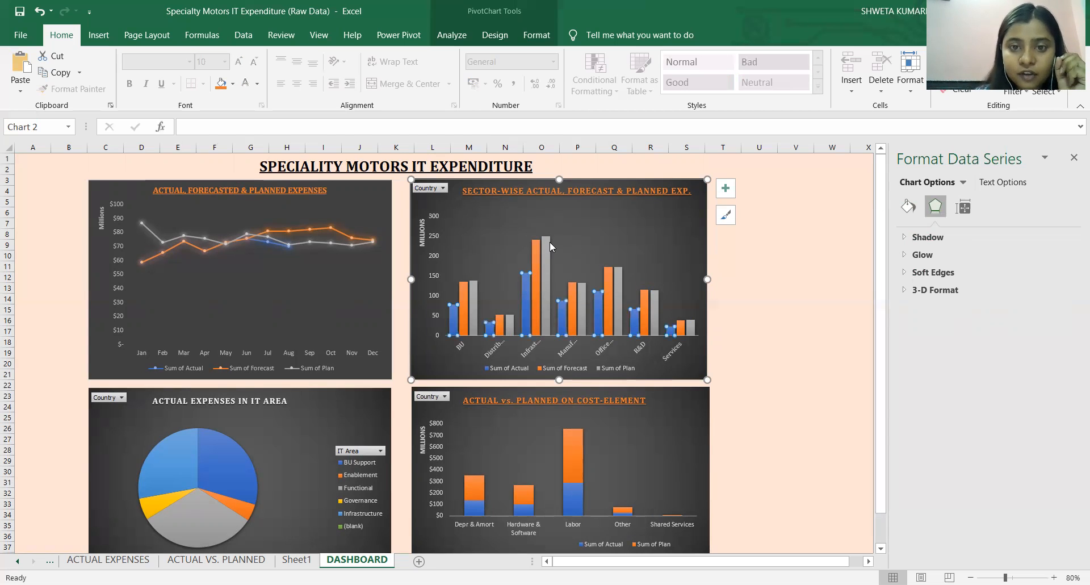
left_click(543, 247)
left_click(524, 285)
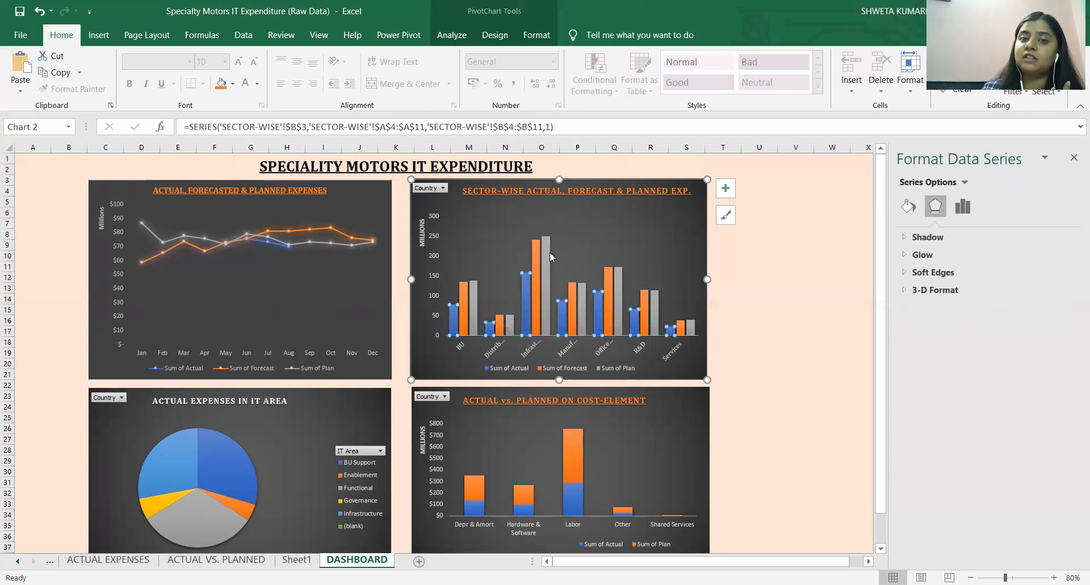
Examine how the Sum of Plan bars differ from the Sum of Actual bars for Infrastructure in the sector-wise chart.
left_click(548, 250)
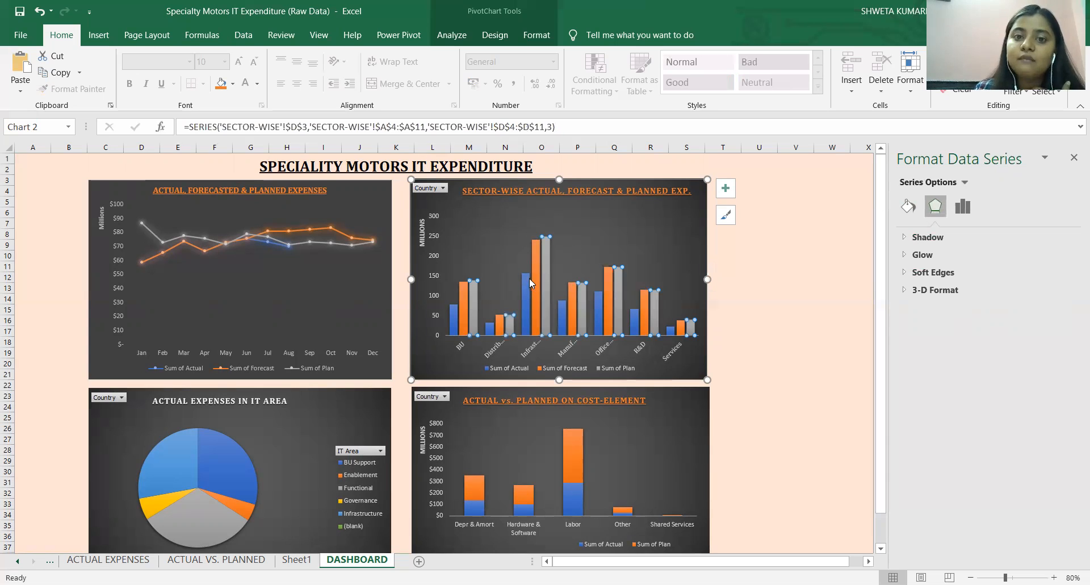
left_click(549, 248)
left_click(526, 285)
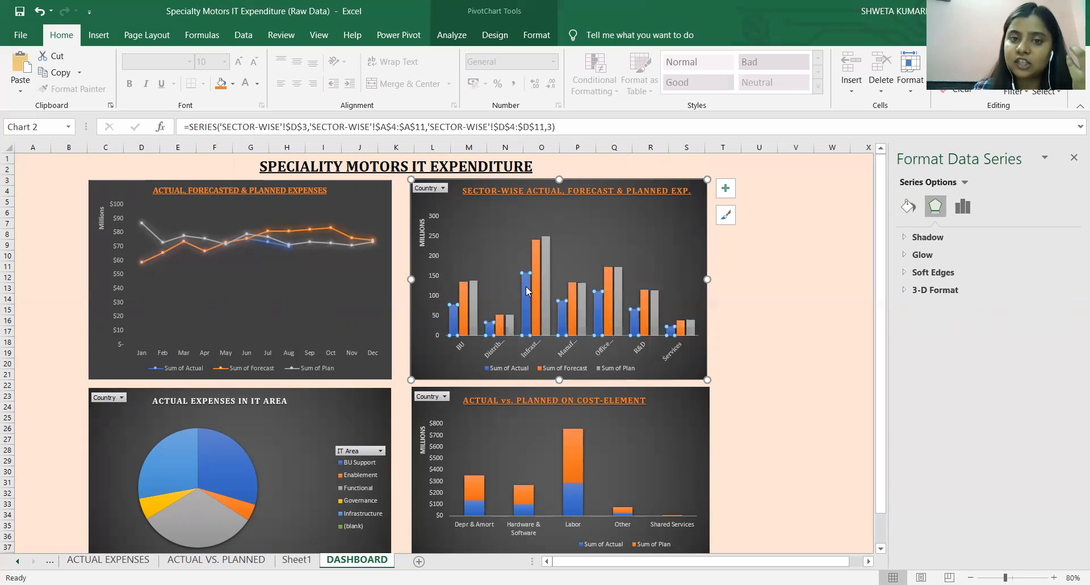
left_click(547, 259)
left_click(528, 283)
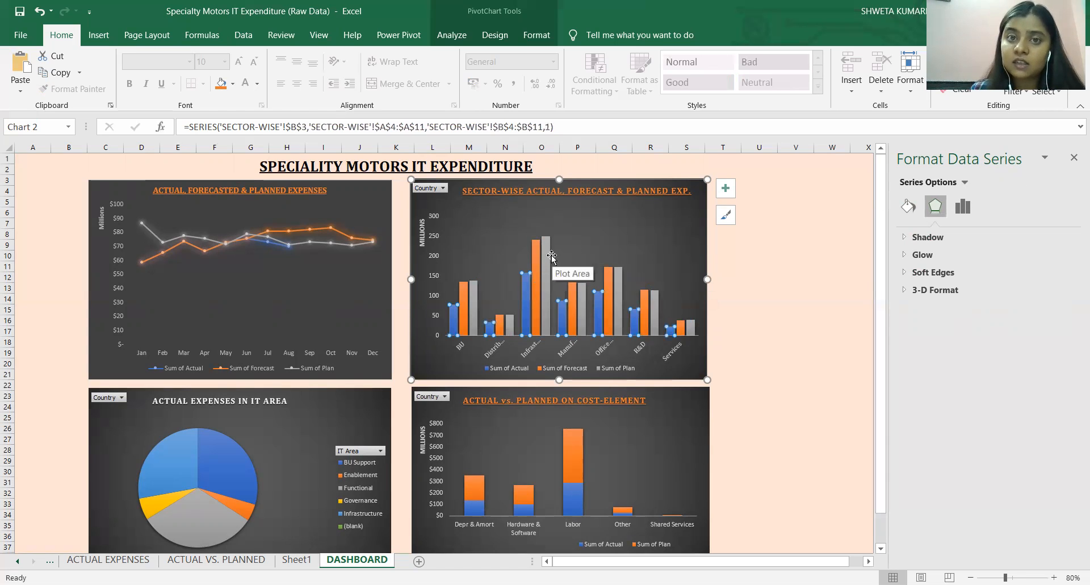
left_click(547, 250)
left_click(526, 280)
left_click(538, 261)
left_click(548, 248)
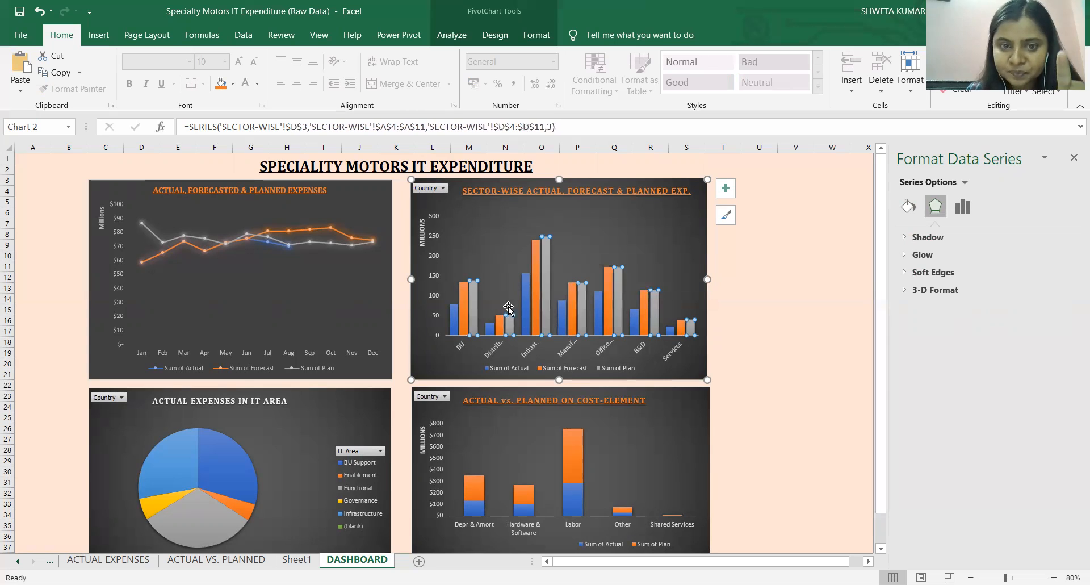
Compare the forecast and actual expenses for Infrastructure in the sector-wise chart.
left_click(456, 314)
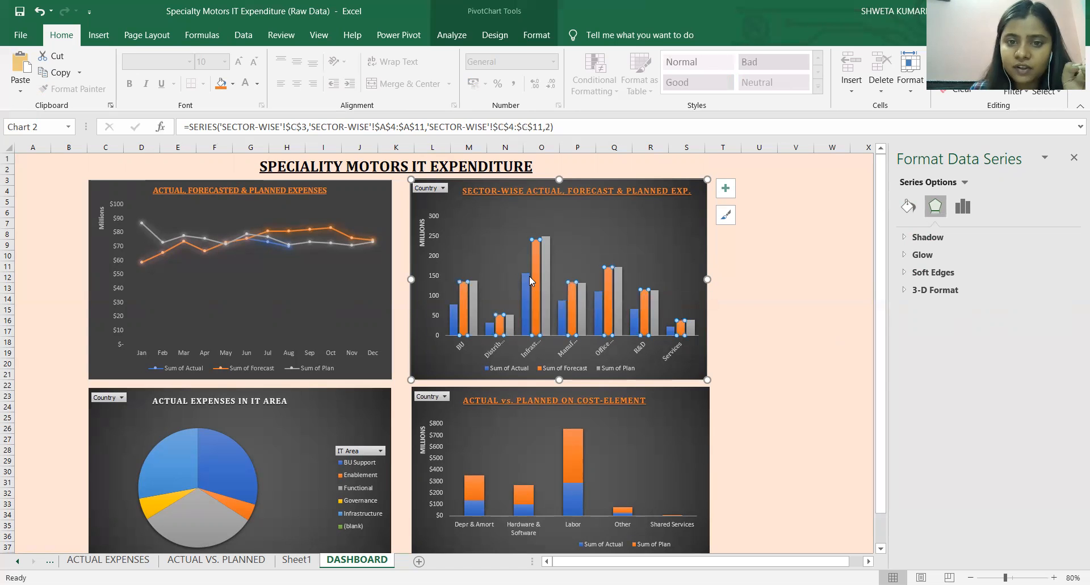
left_click(533, 253)
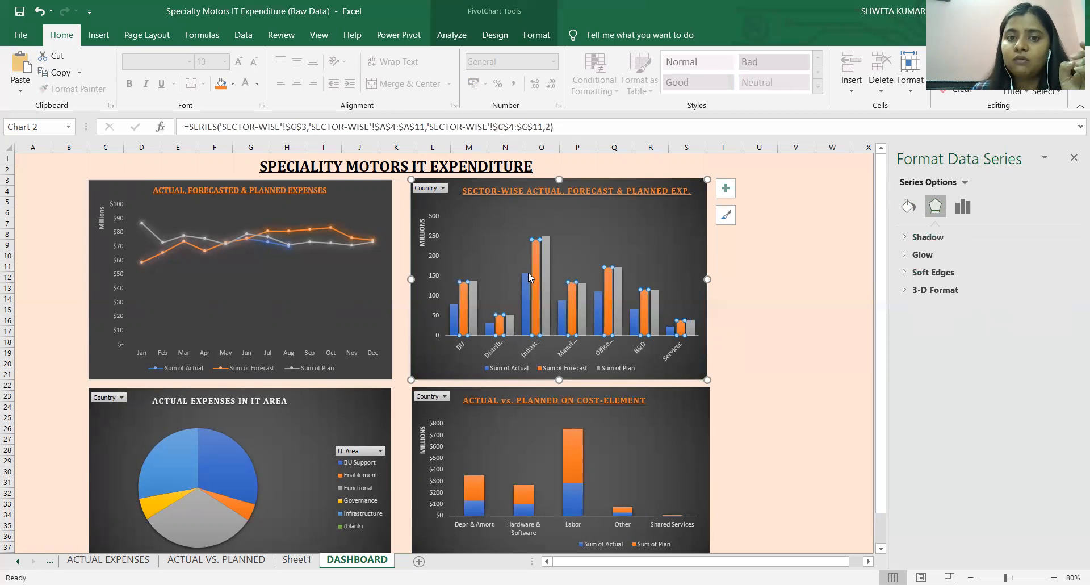
left_click(527, 276)
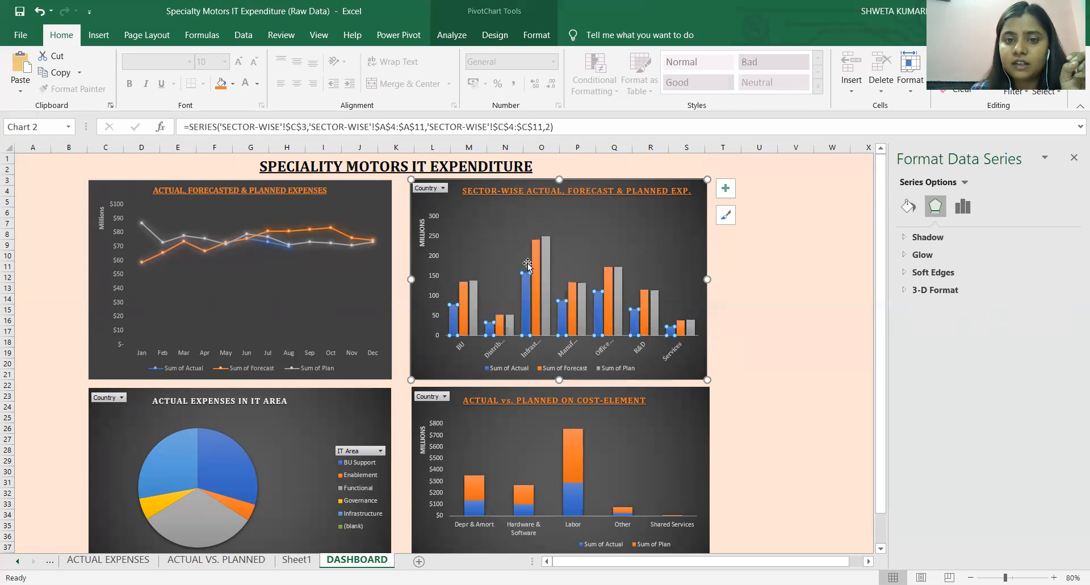
left_click(537, 245)
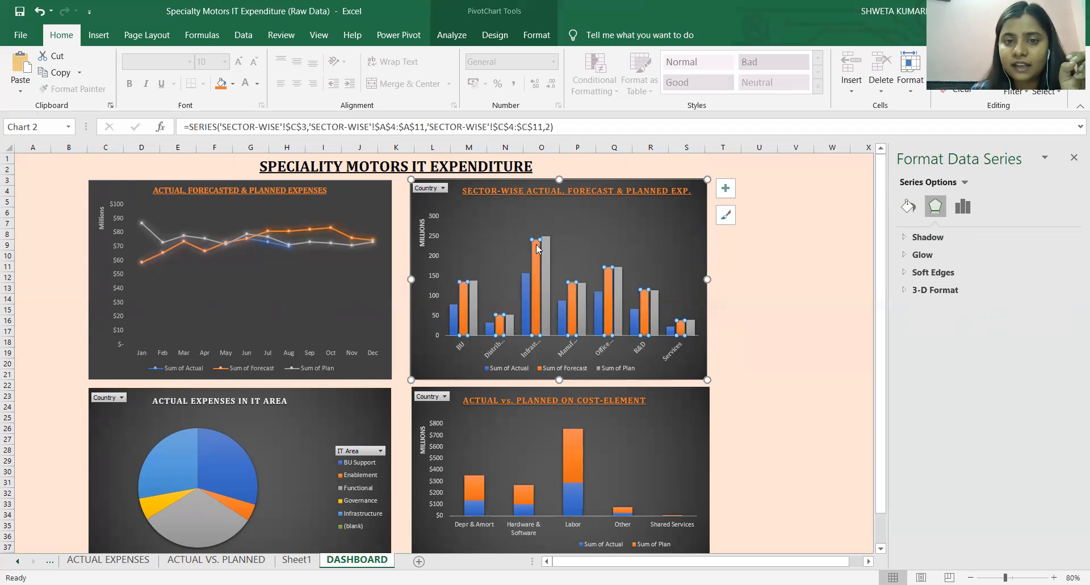
left_click(527, 275)
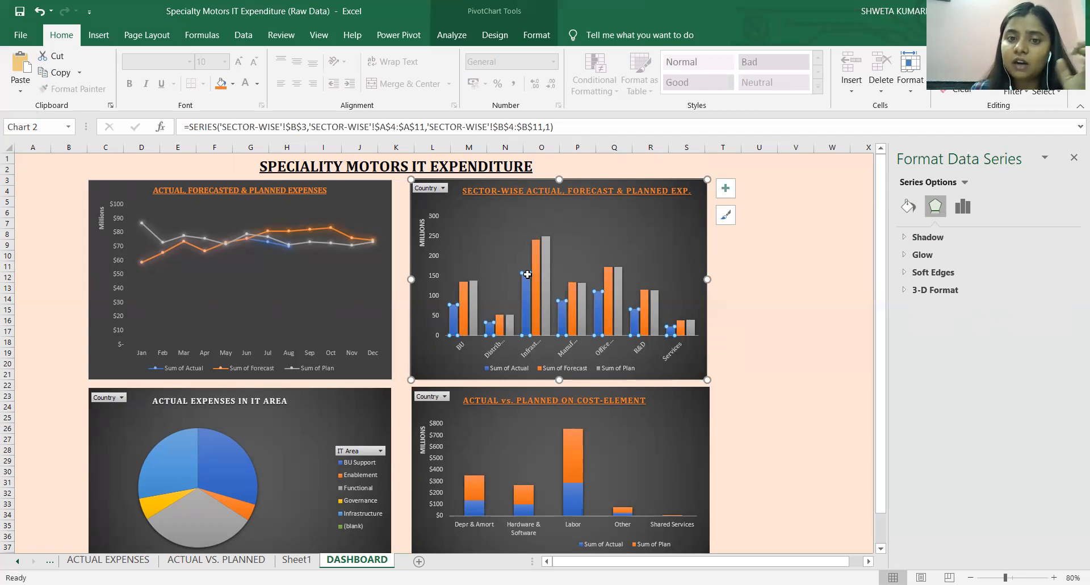
left_click(537, 255)
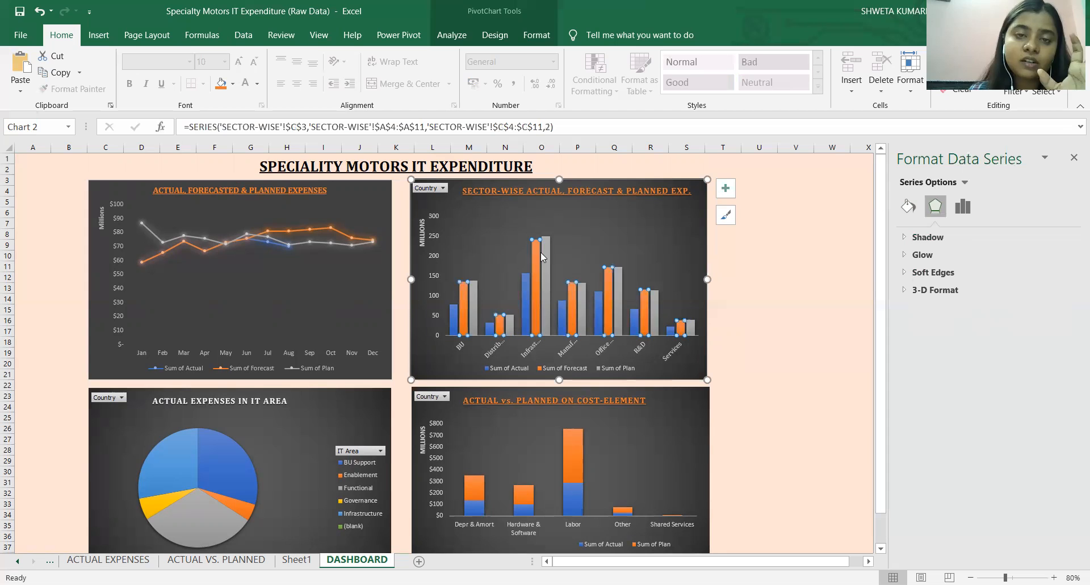
mouse_move(536, 264)
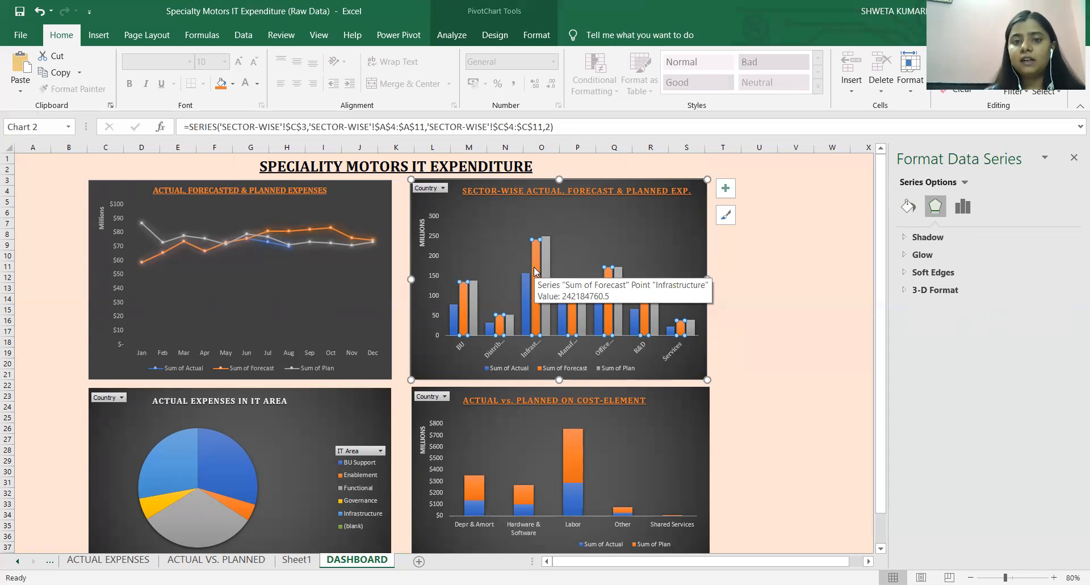
mouse_move(526, 286)
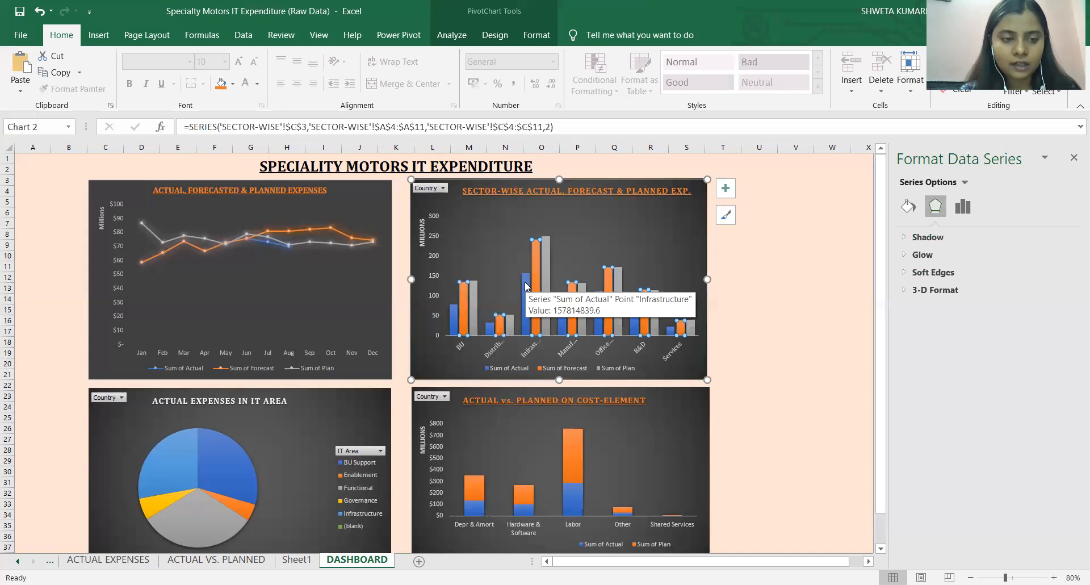
Examine the monthly lines in the actual, forecasted and planned expenses chart, and inspect the plan series at January.
left_click(218, 241)
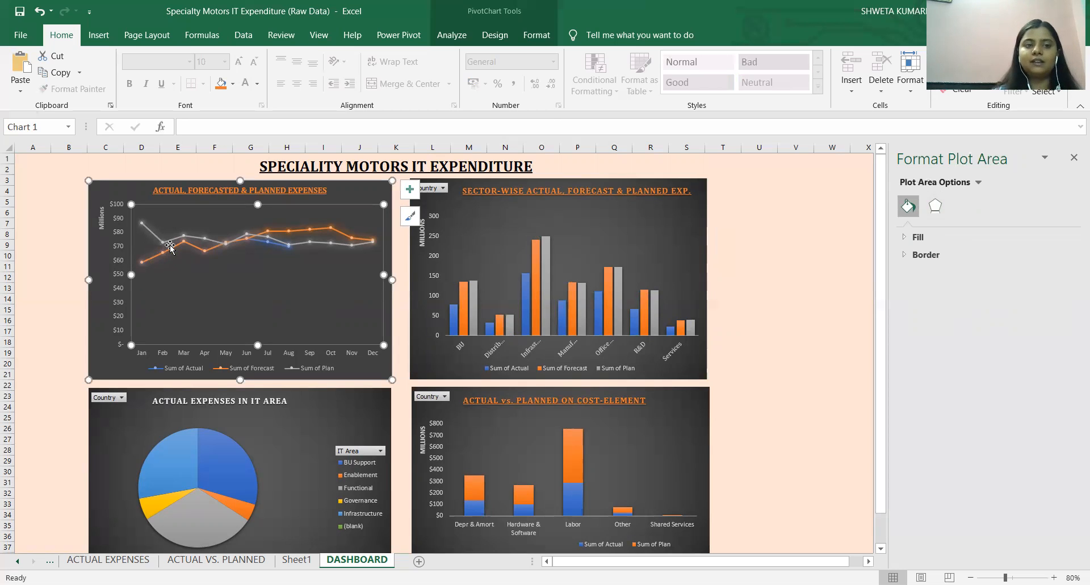
mouse_move(133, 264)
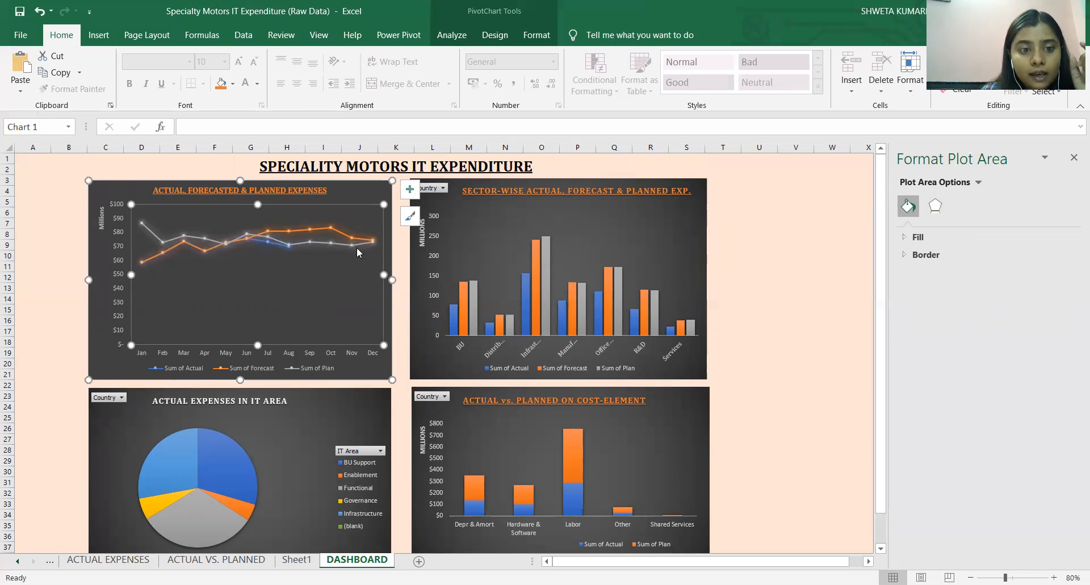
mouse_move(361, 238)
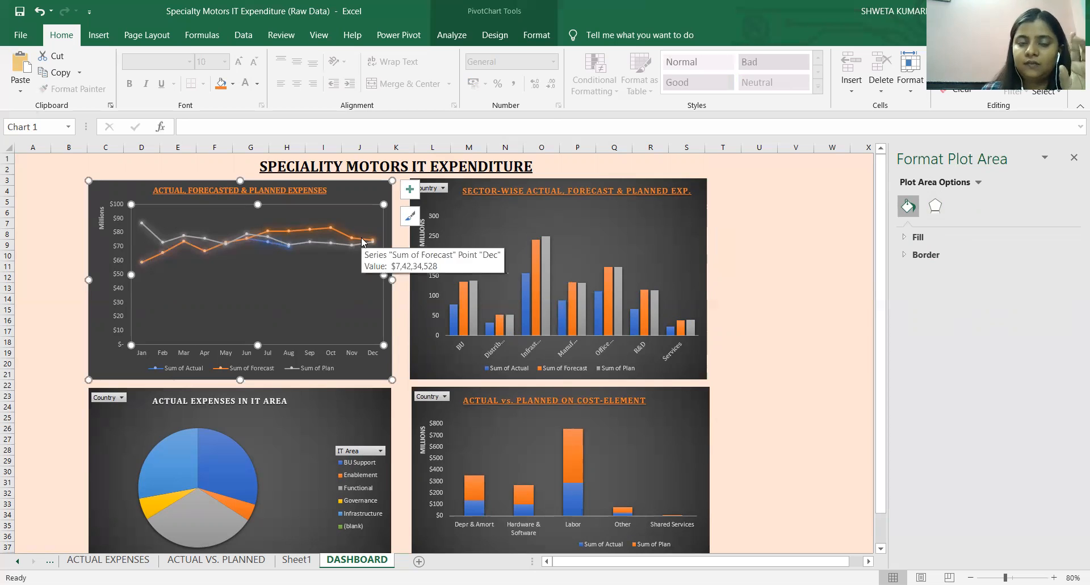
left_click(143, 224)
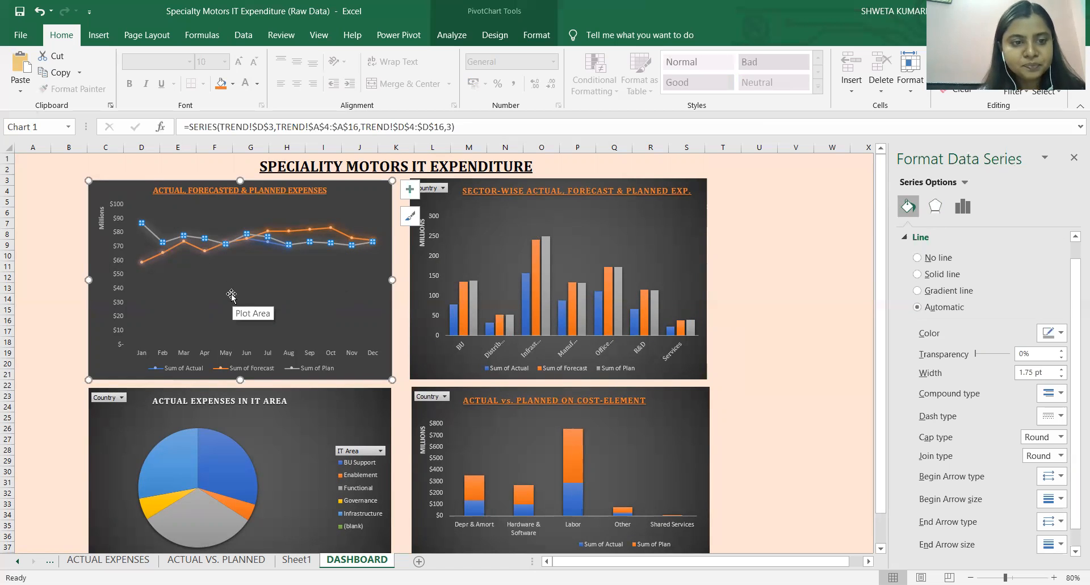
Inspect the planned expense series in the dashboard's cost-element chart.
scroll(250, 307, "down", 2)
left_click(520, 420)
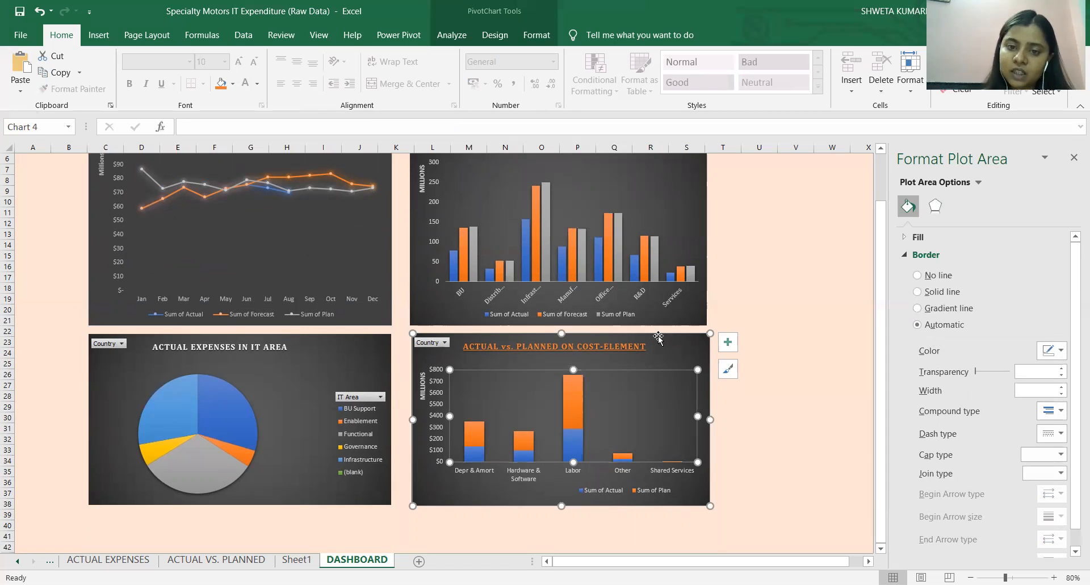
left_click(478, 437)
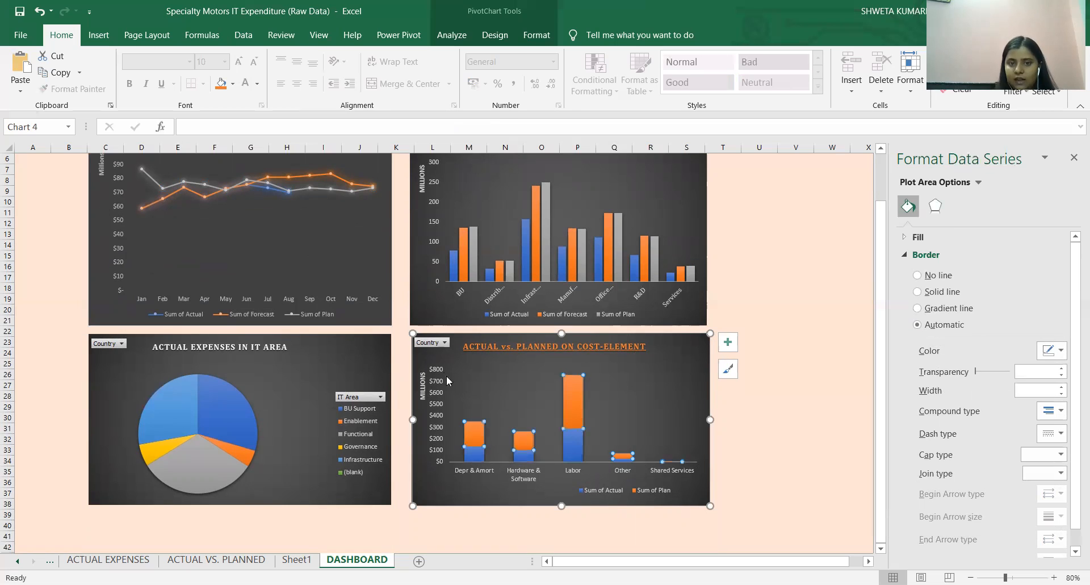
Filter the cost-element chart by country to show only France.
left_click(434, 344)
left_click(284, 382)
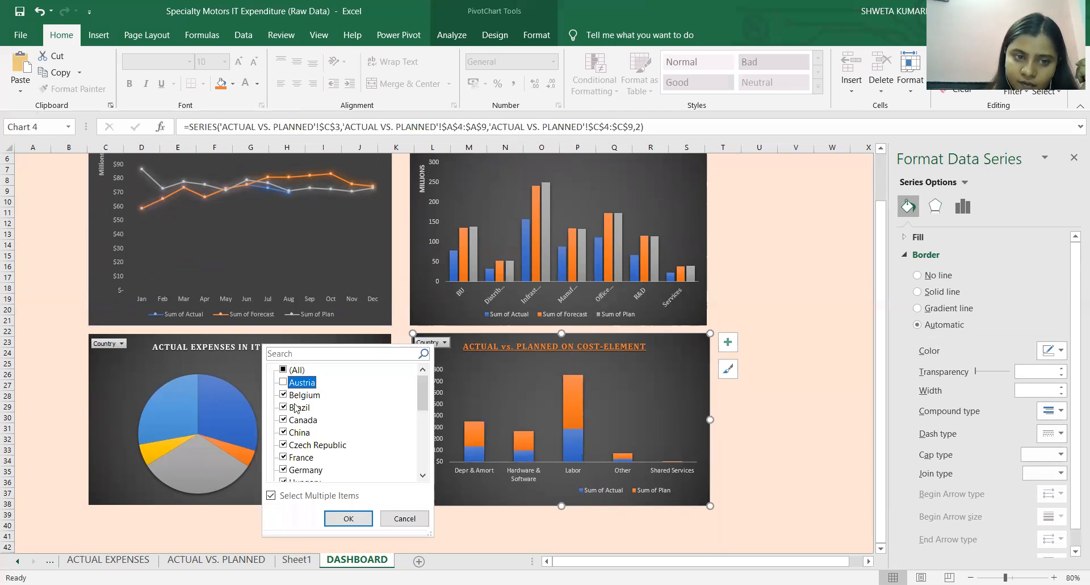
left_click(284, 370)
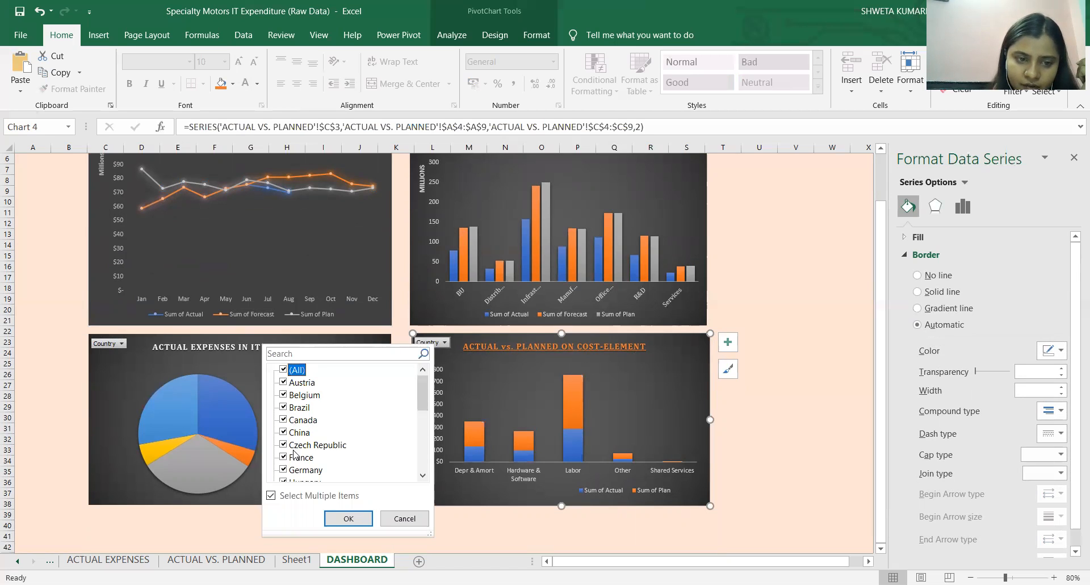
left_click(284, 370)
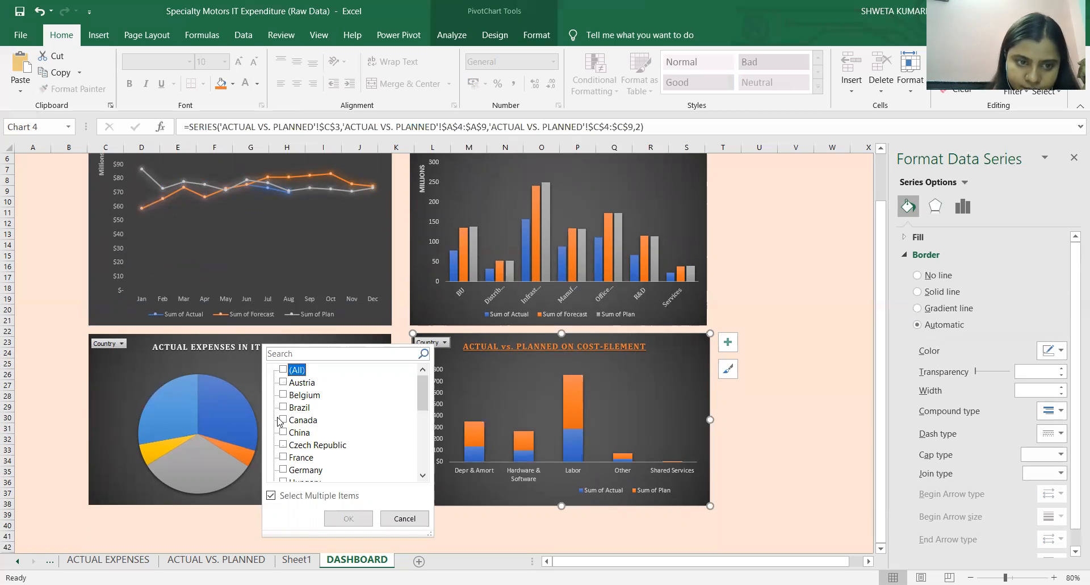
left_click(284, 457)
left_click(352, 523)
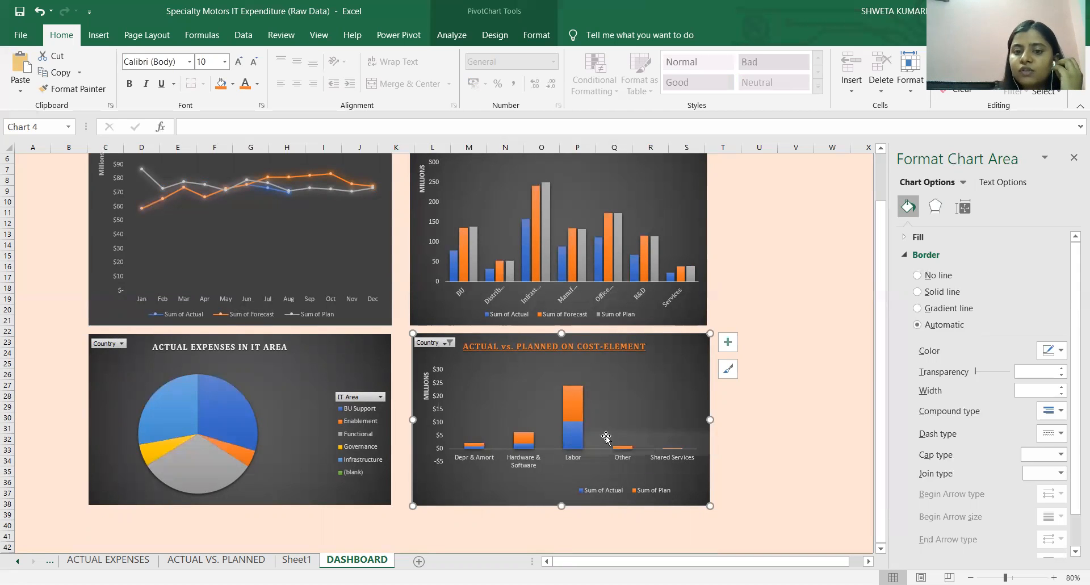
Compare France's actual and planned Labor expenses in the cost-element chart, and check its cost-element categories.
left_click(579, 434)
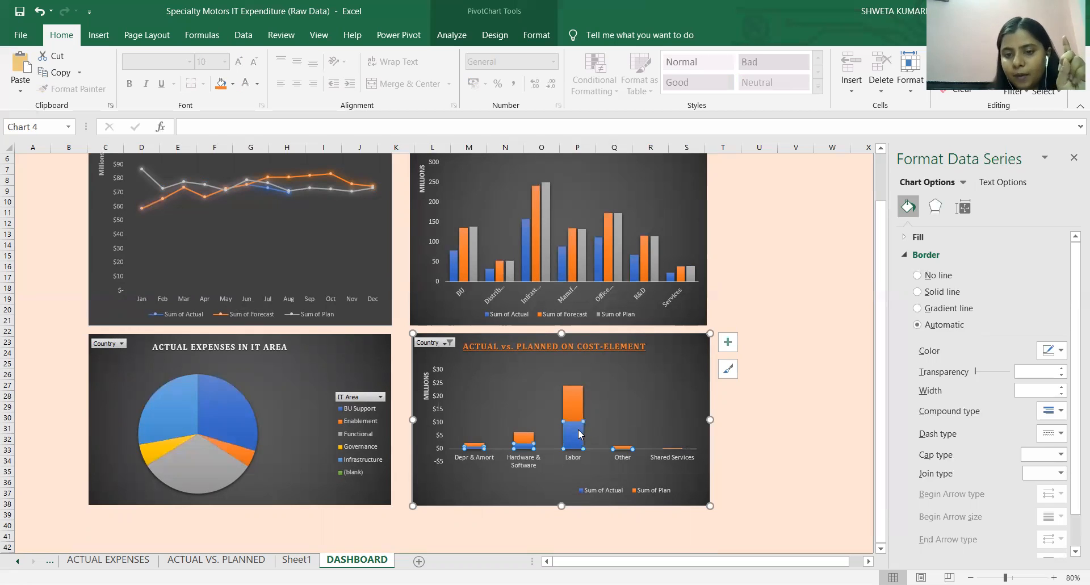
left_click(569, 397)
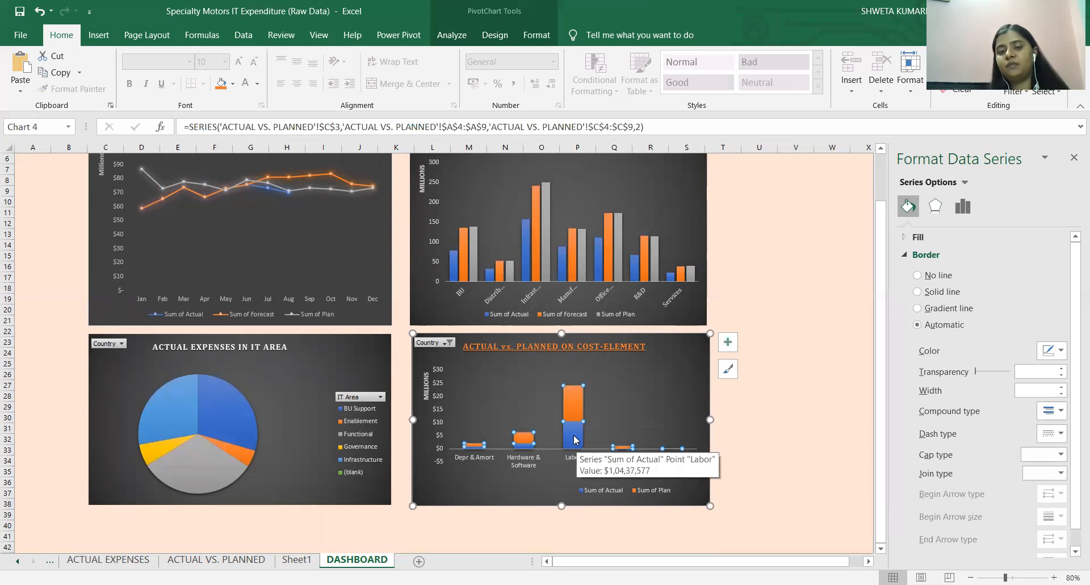
left_click(579, 427)
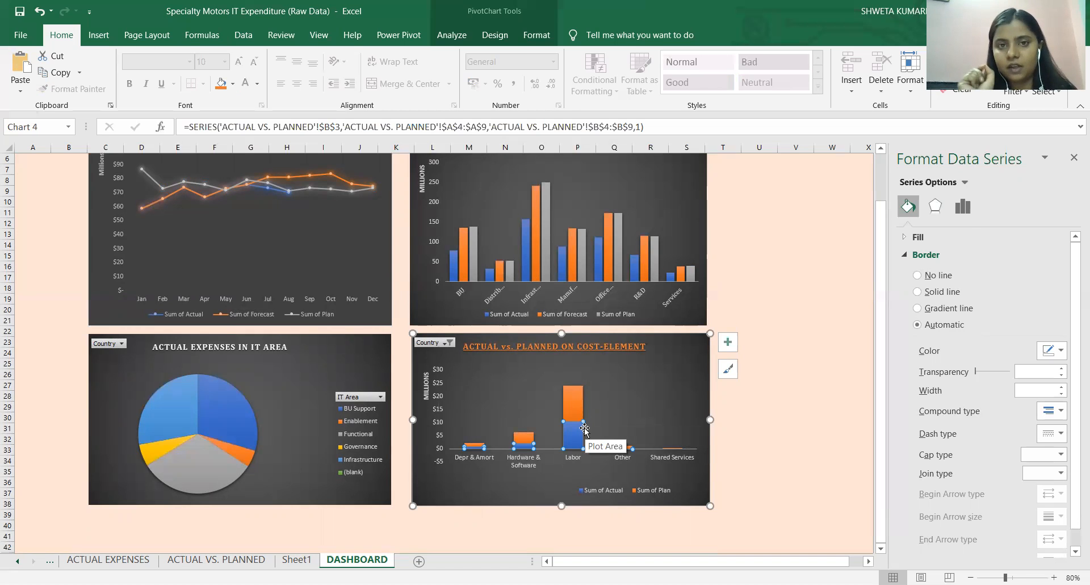
left_click(666, 460)
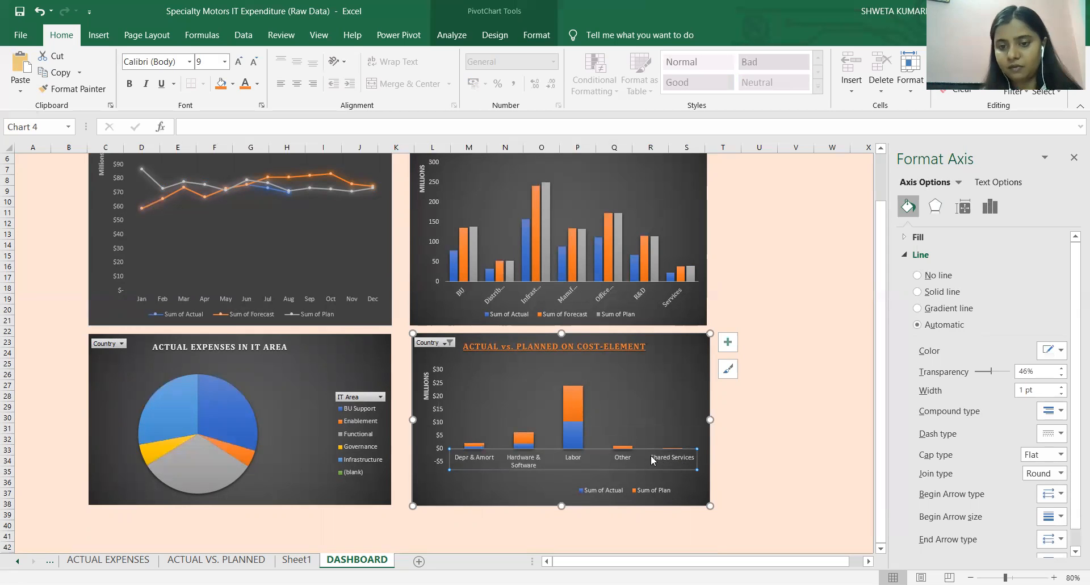
Remove the France-only filter from the cost-element chart by including all countries again.
left_click(448, 343)
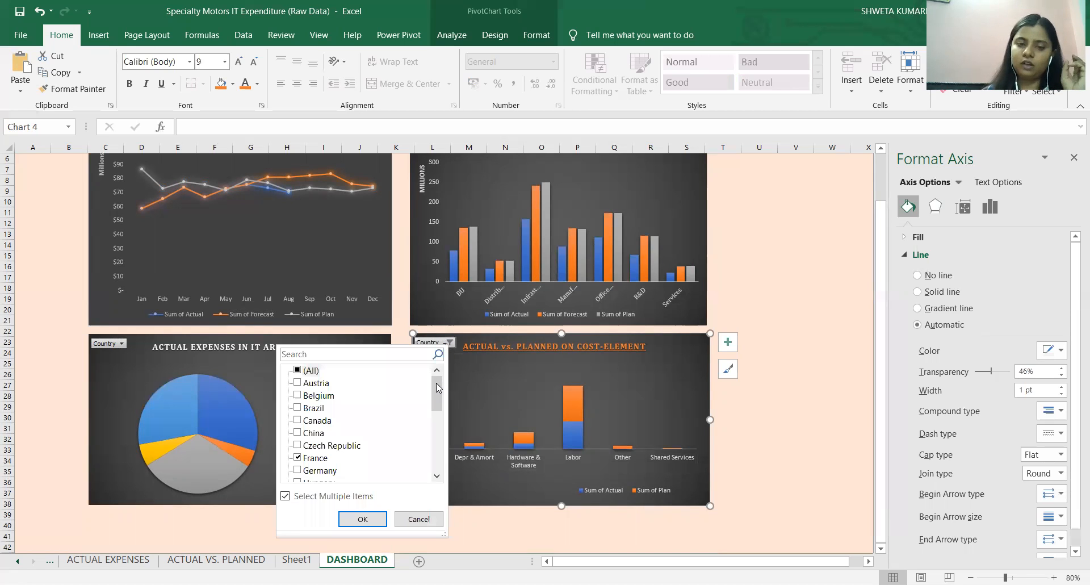
left_click_drag(436, 382, 433, 402)
left_click(297, 433)
left_click(297, 407)
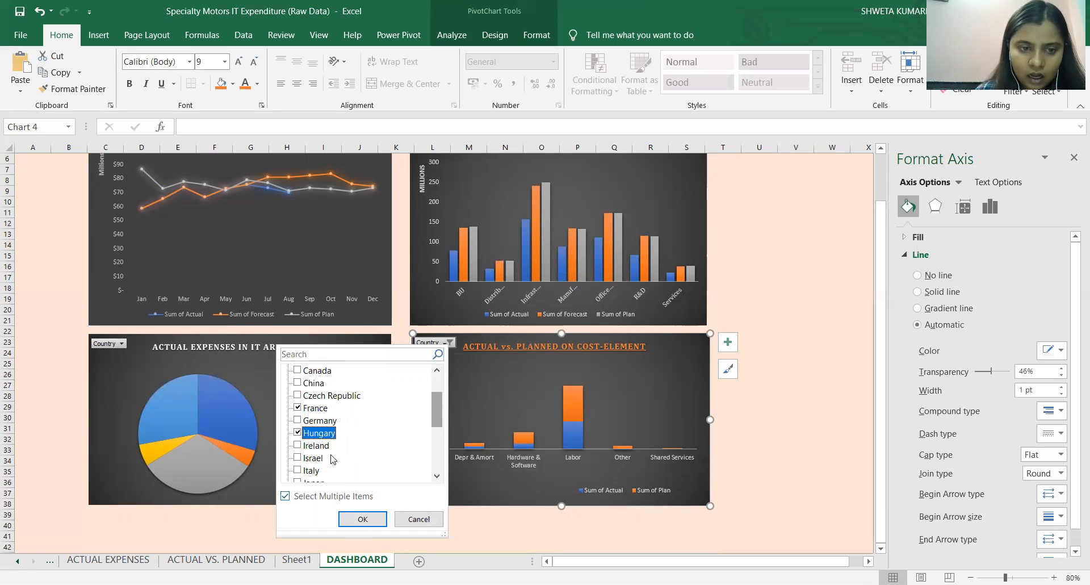
left_click(297, 407)
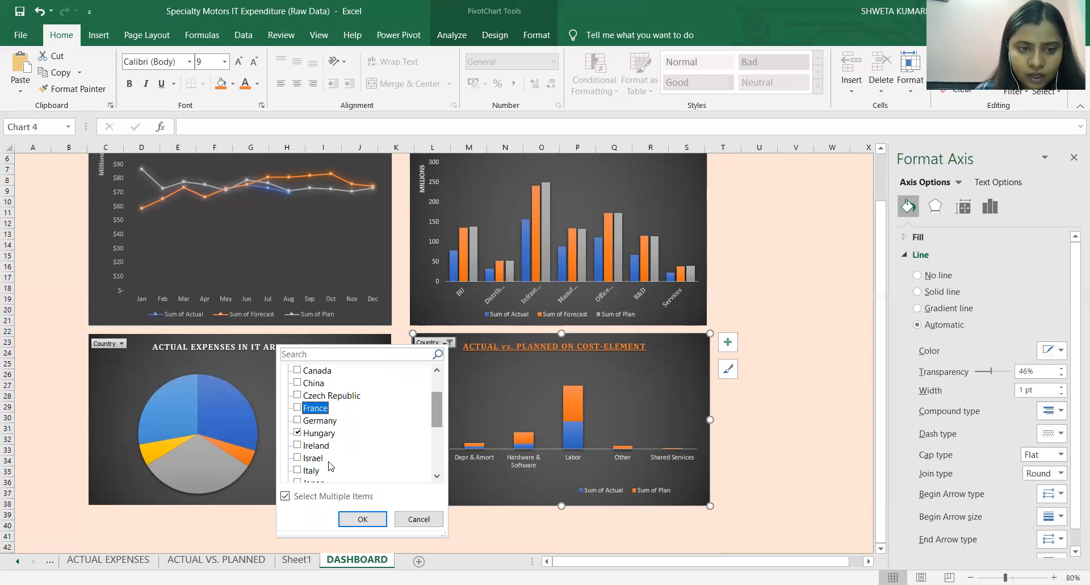
left_click(303, 432)
scroll(348, 411, "up", 2)
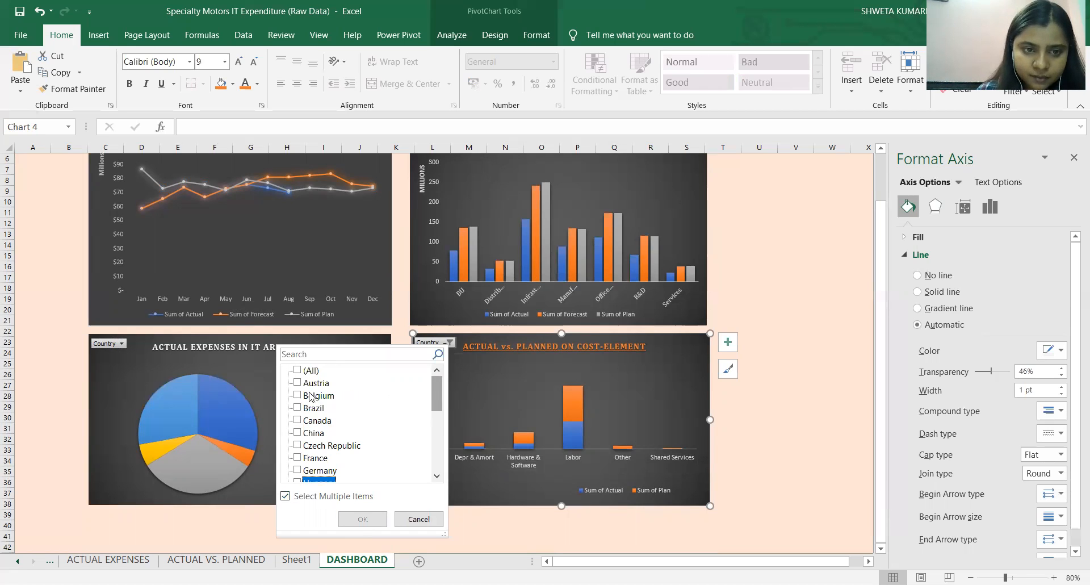
left_click(309, 372)
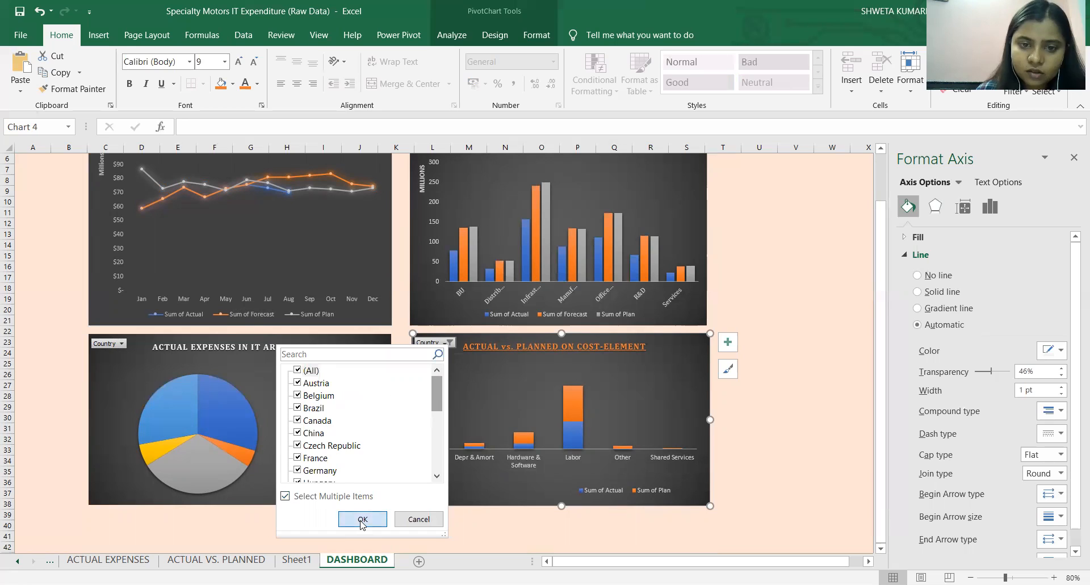
left_click(361, 519)
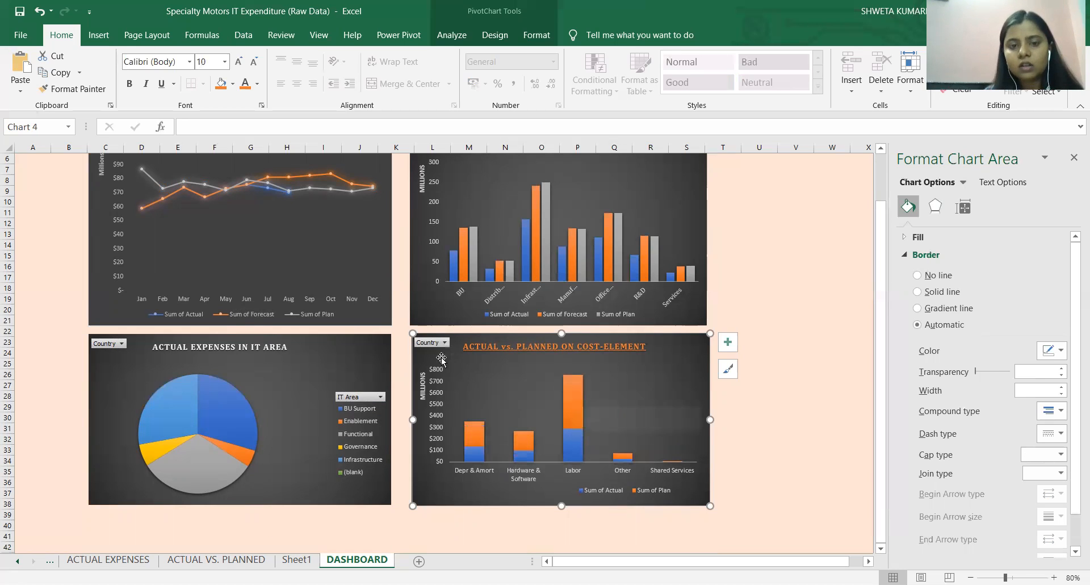
Check the country list in the cost-element chart's filter, and open the ACTUAL EXPENSES sheet.
left_click(431, 342)
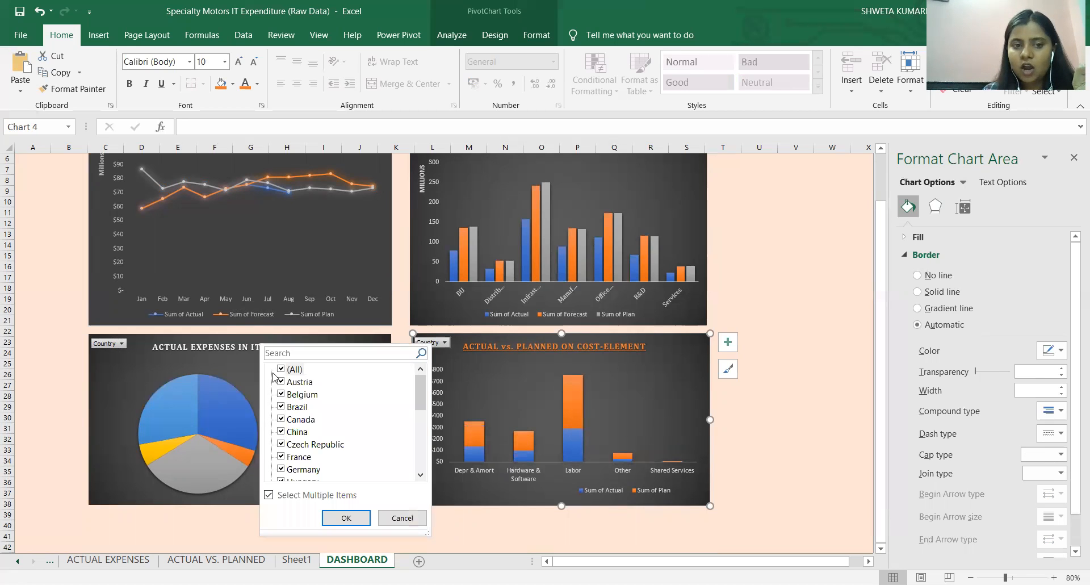
left_click(446, 345)
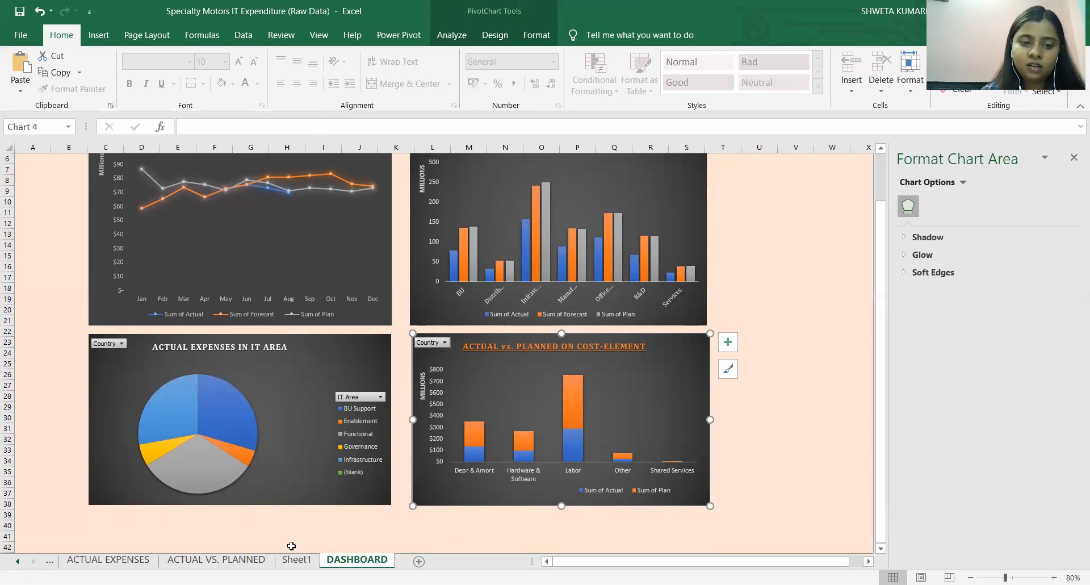
left_click(136, 560)
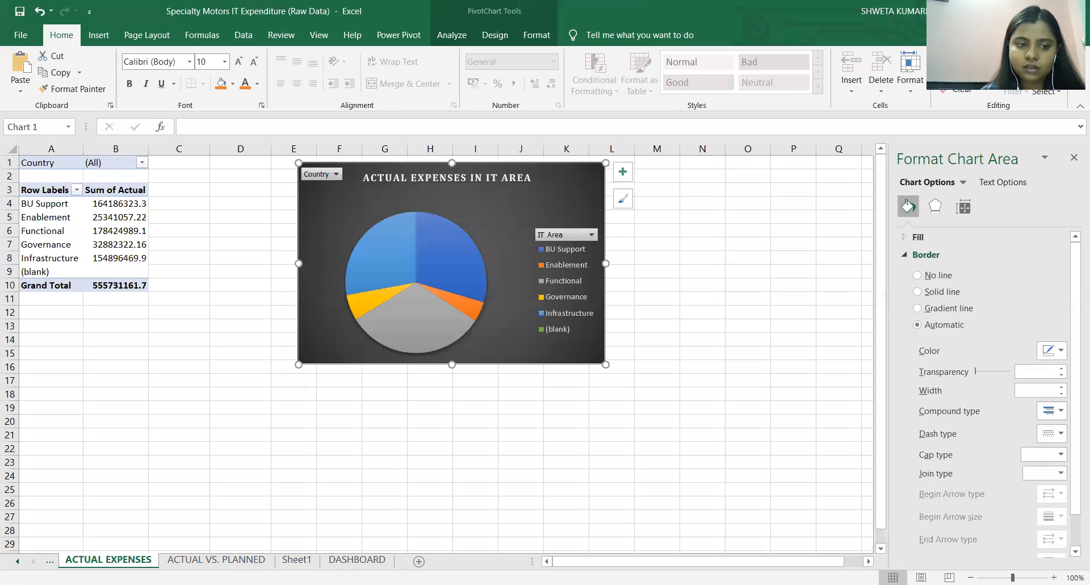
Check the Country slicer on the SECTOR-WISE sheet and return to the DASHBOARD sheet.
left_click(50, 561)
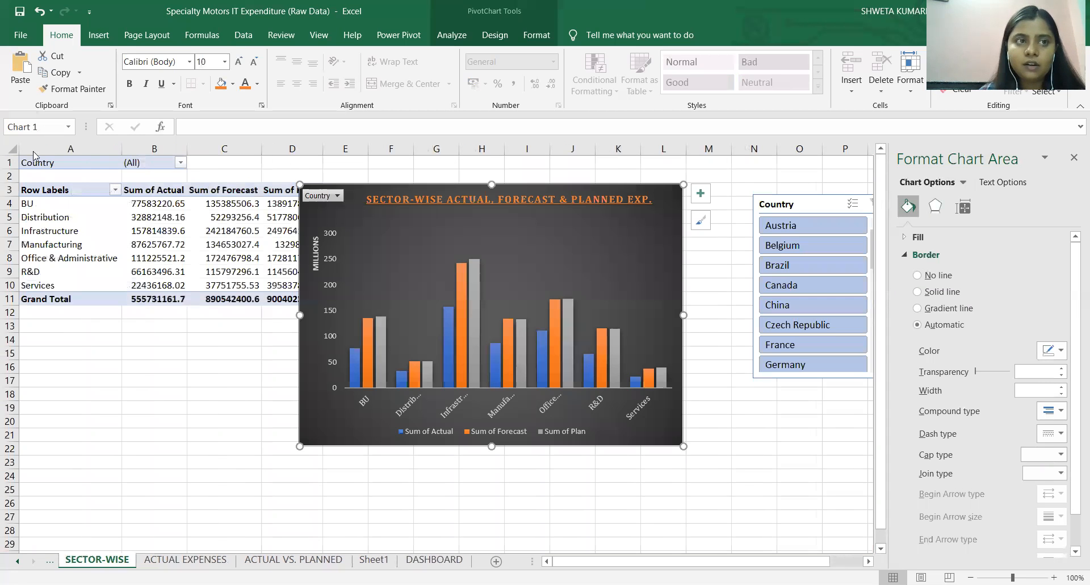
left_click(786, 204)
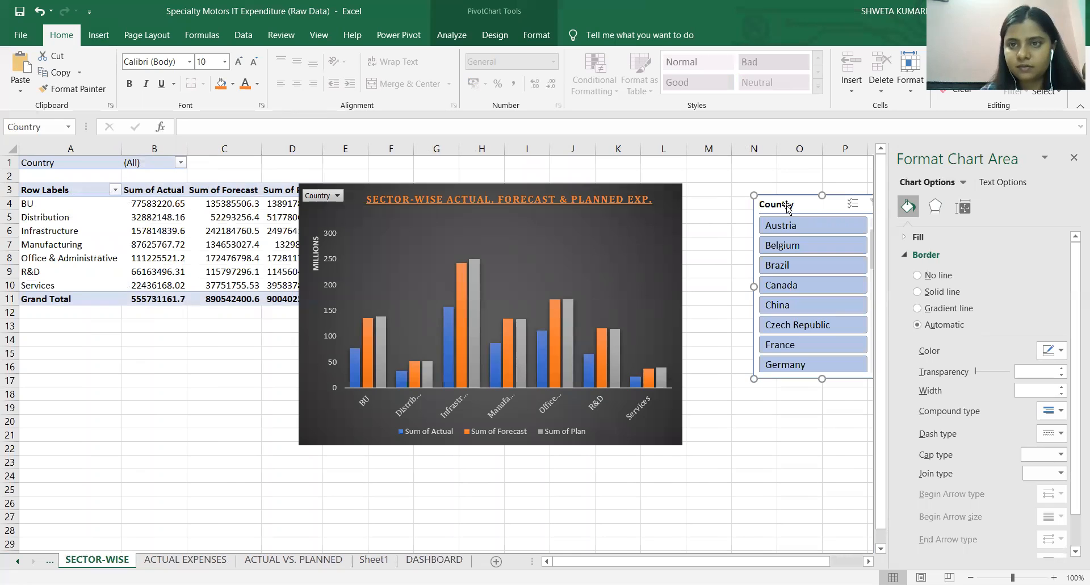
left_click(97, 35)
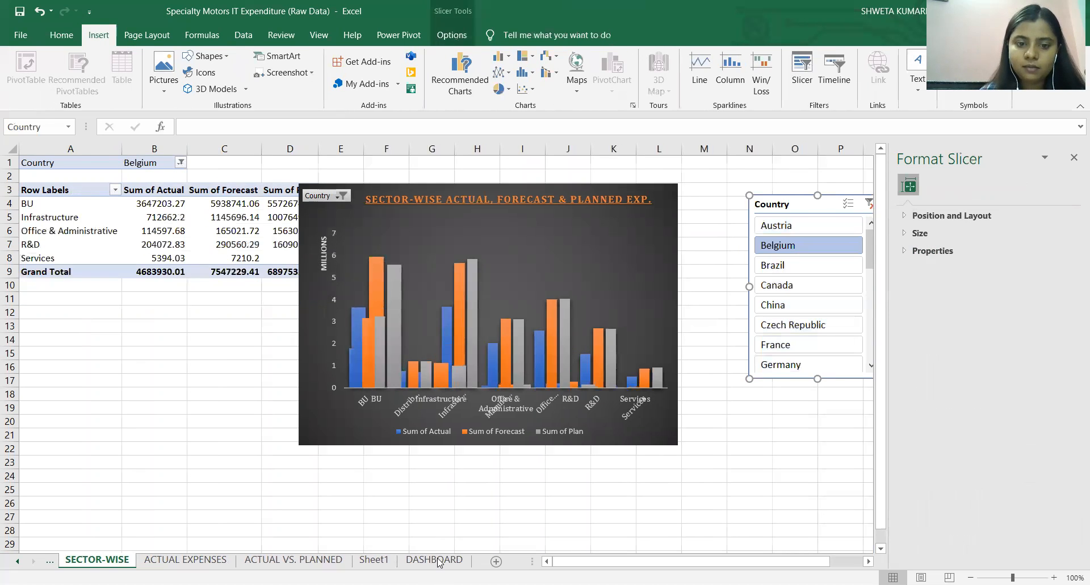
left_click(434, 559)
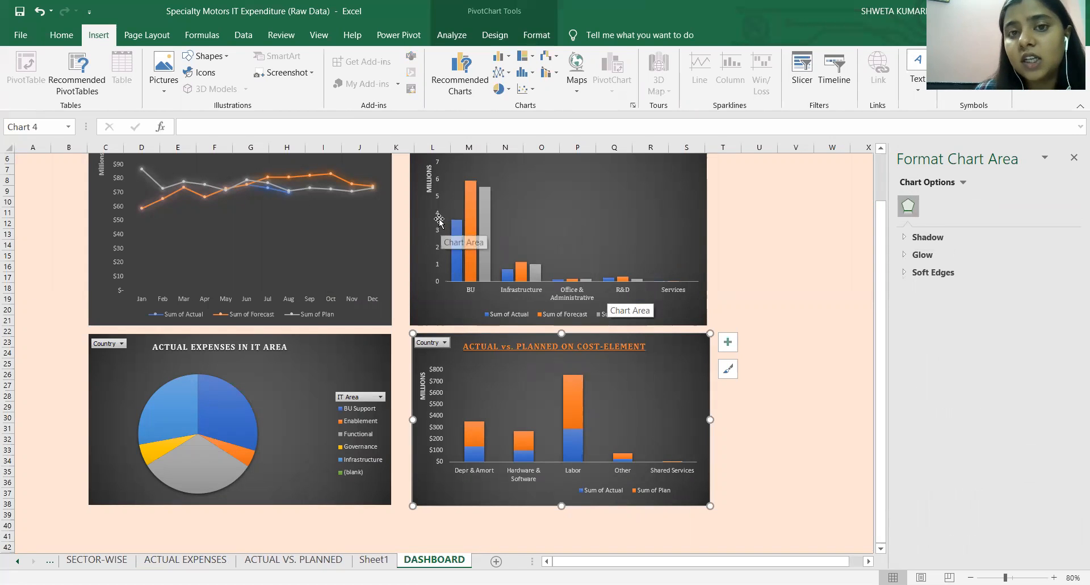
Remove the Belgium-only filter from the sector-wise chart by including all countries again.
scroll(439, 218, "up", 2)
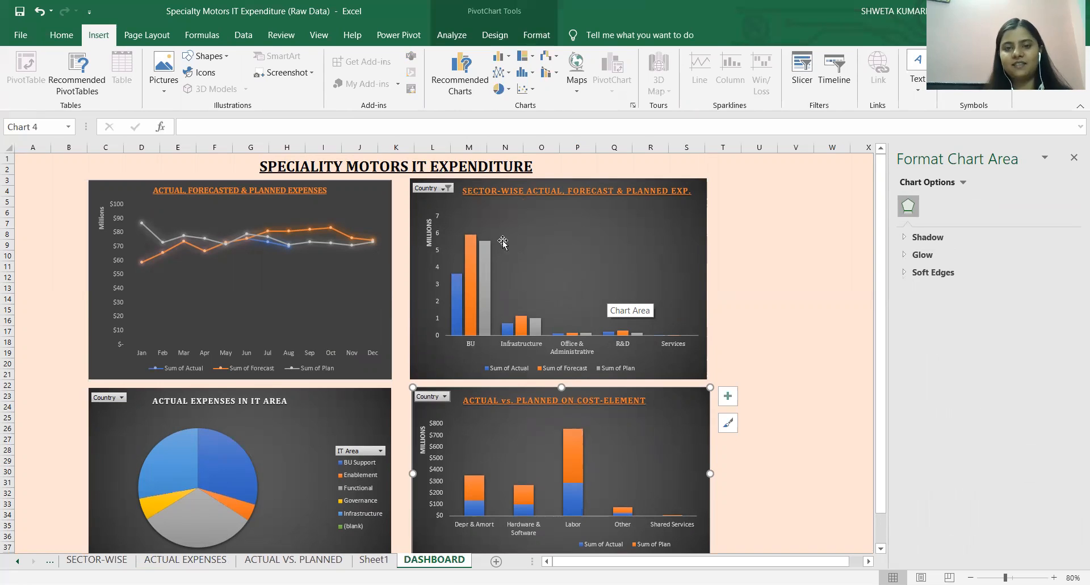
left_click(448, 188)
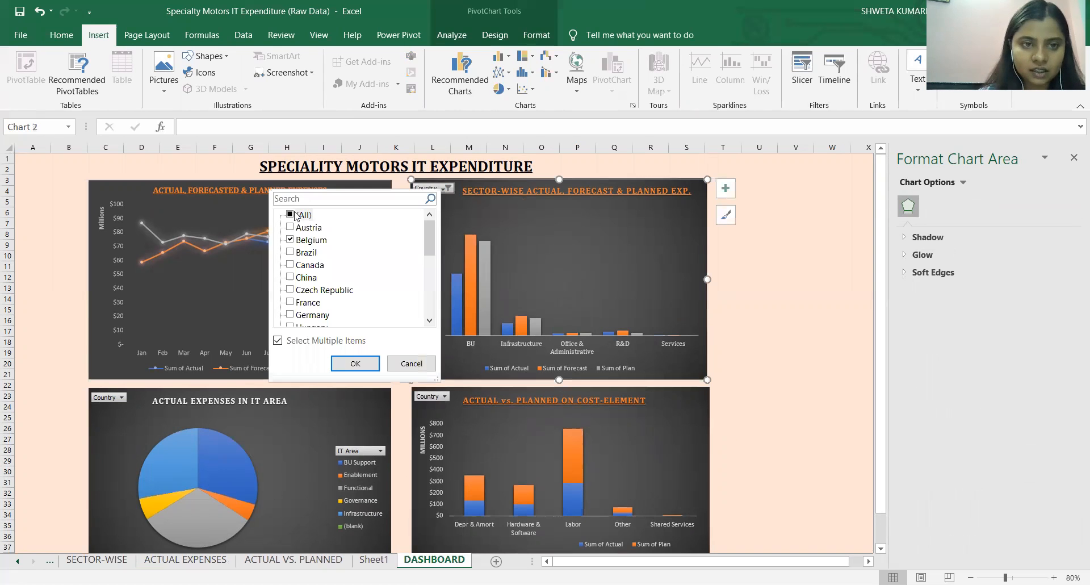
left_click(291, 215)
left_click(355, 364)
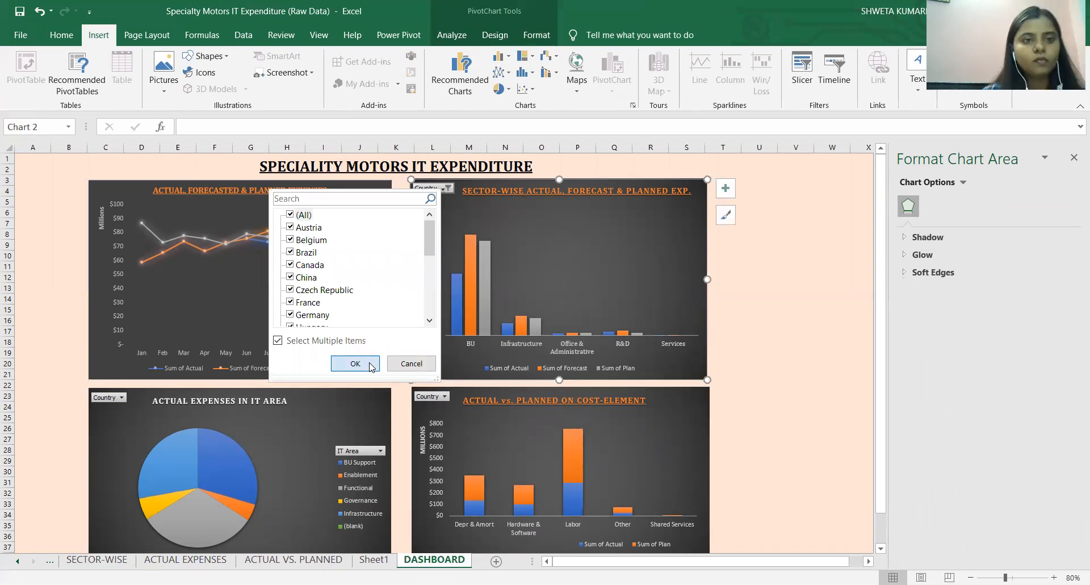
Close the formatting pane and inspect the BU Support and Infrastructure slices of the Actual Expenses in IT Area pie chart.
left_click(287, 417)
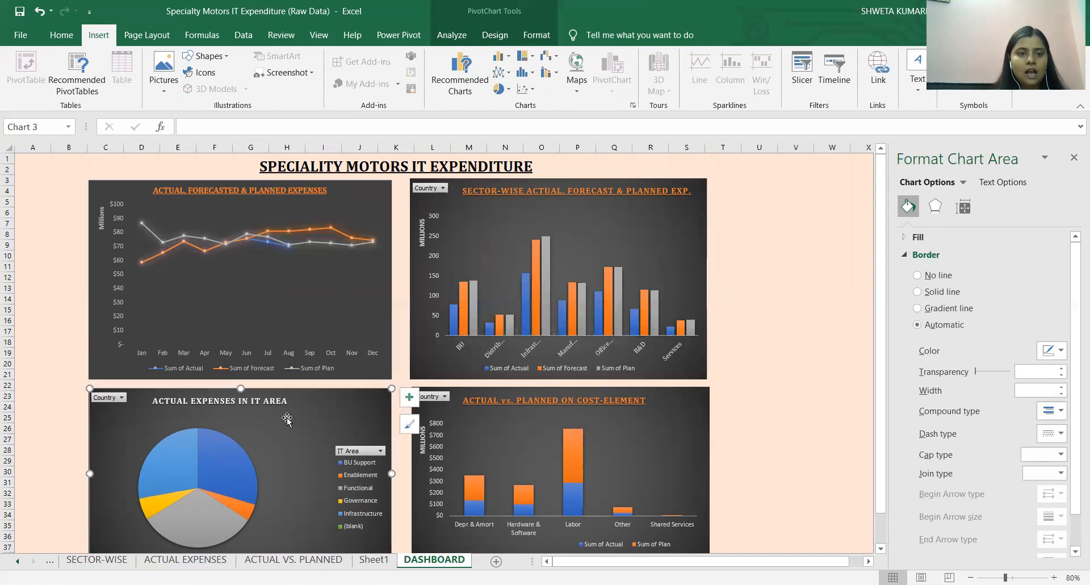
scroll(346, 404, "down", 2)
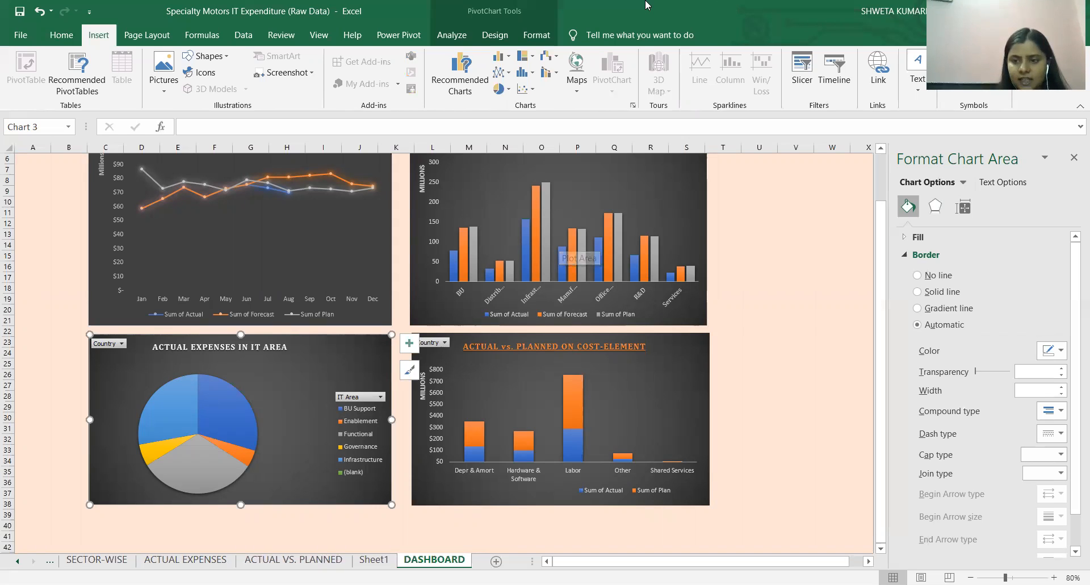
left_click(1067, 164)
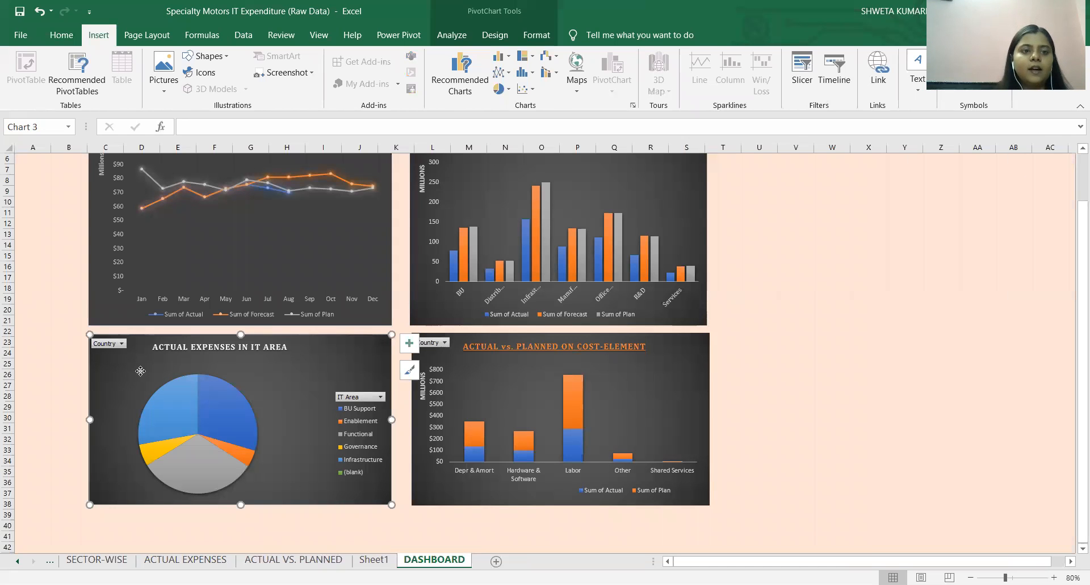
left_click(203, 397)
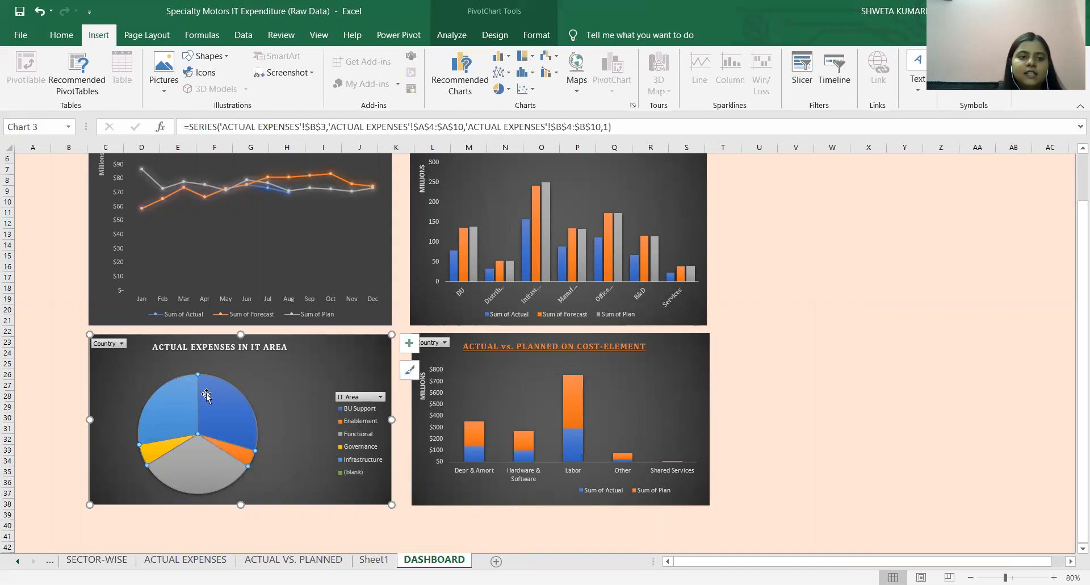
left_click(181, 423)
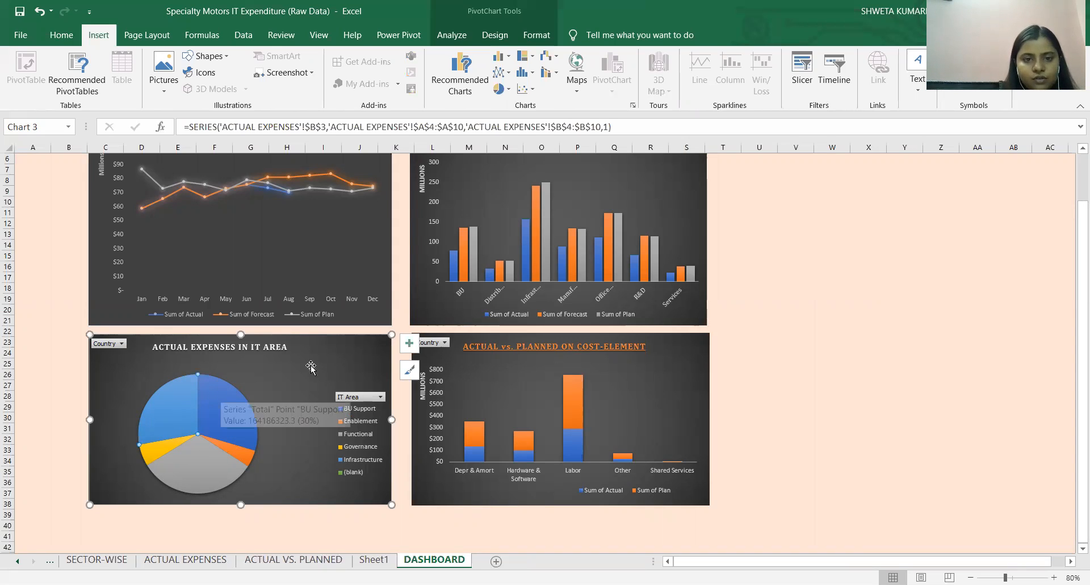
Check the formatting options for the pie chart's title and individual slices, and close the formatting pane.
left_click(407, 345)
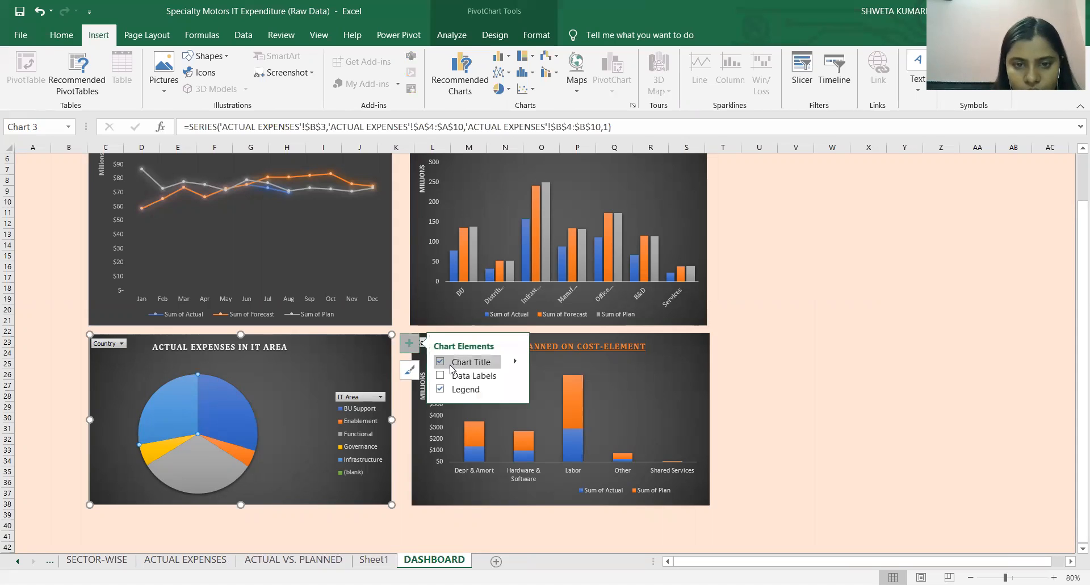
left_click(514, 361)
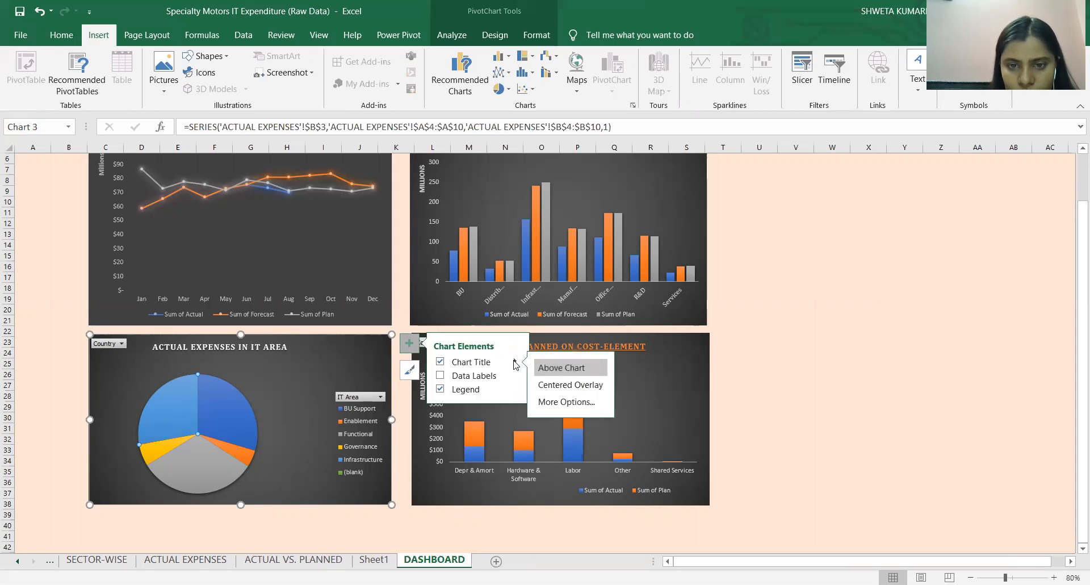
left_click(543, 409)
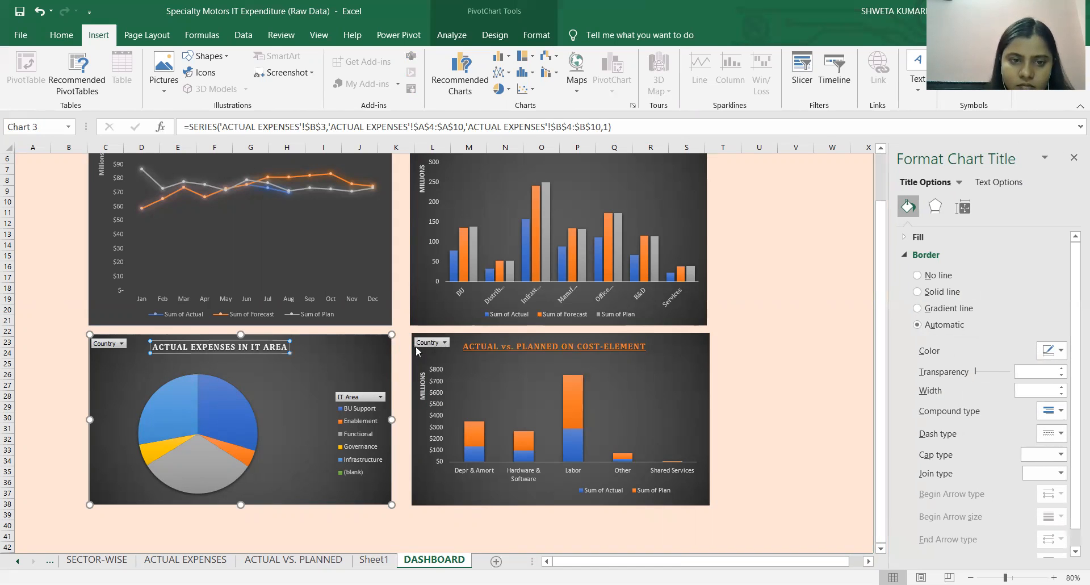
left_click(157, 425)
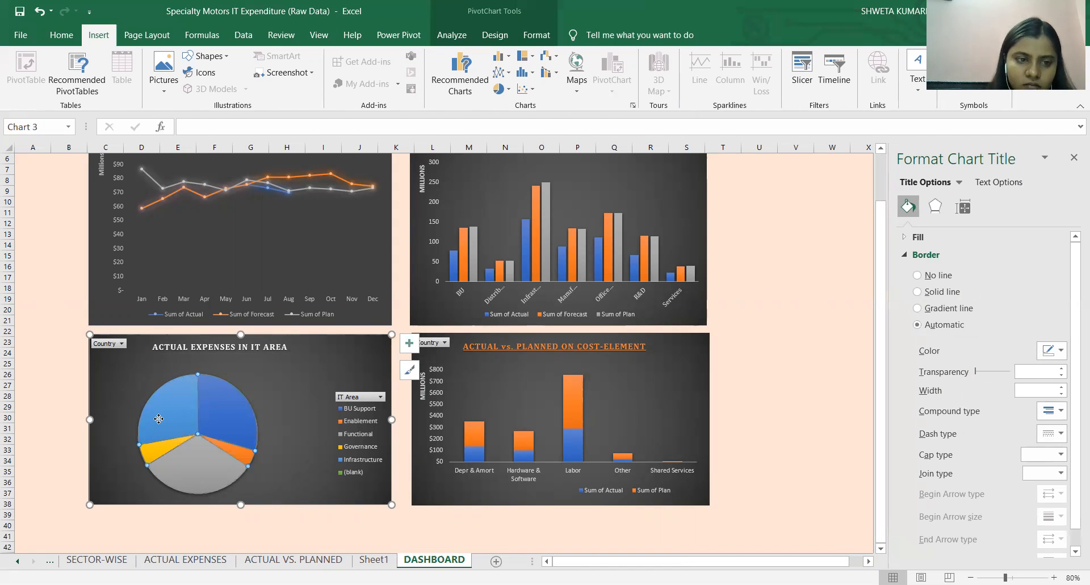
left_click(182, 402)
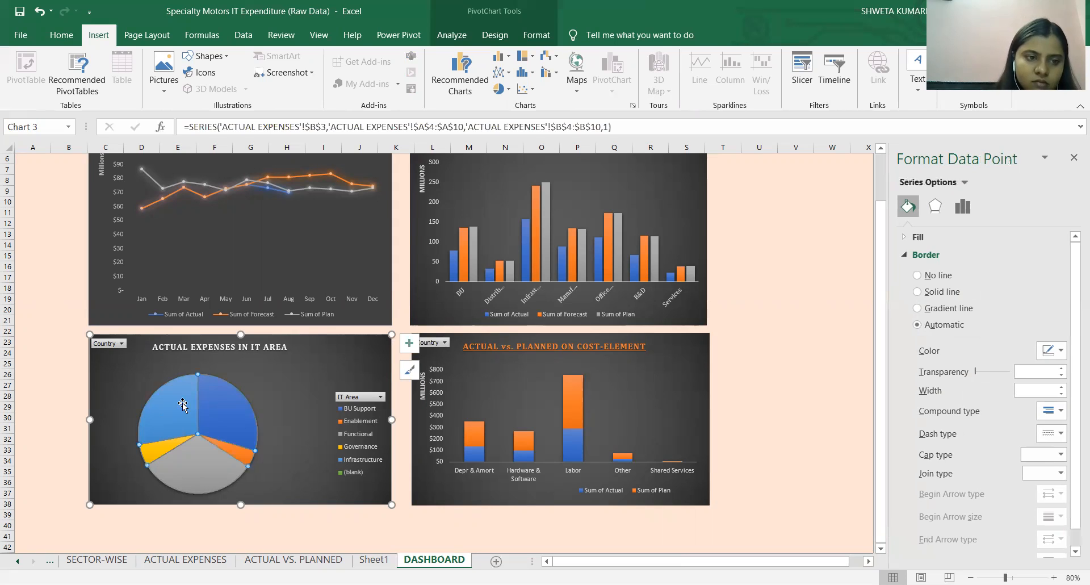
left_click(222, 429)
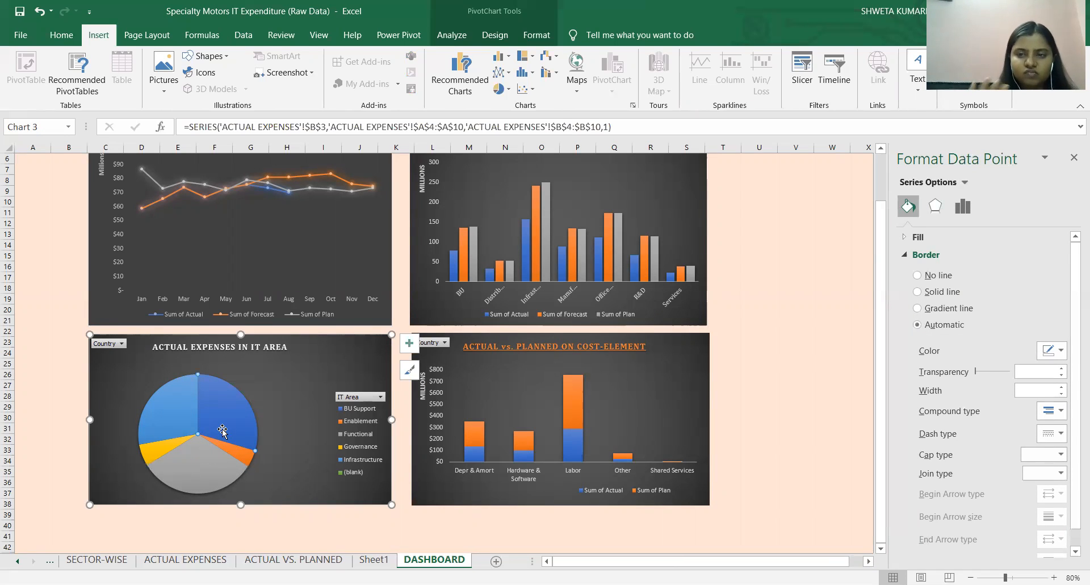
left_click(172, 420)
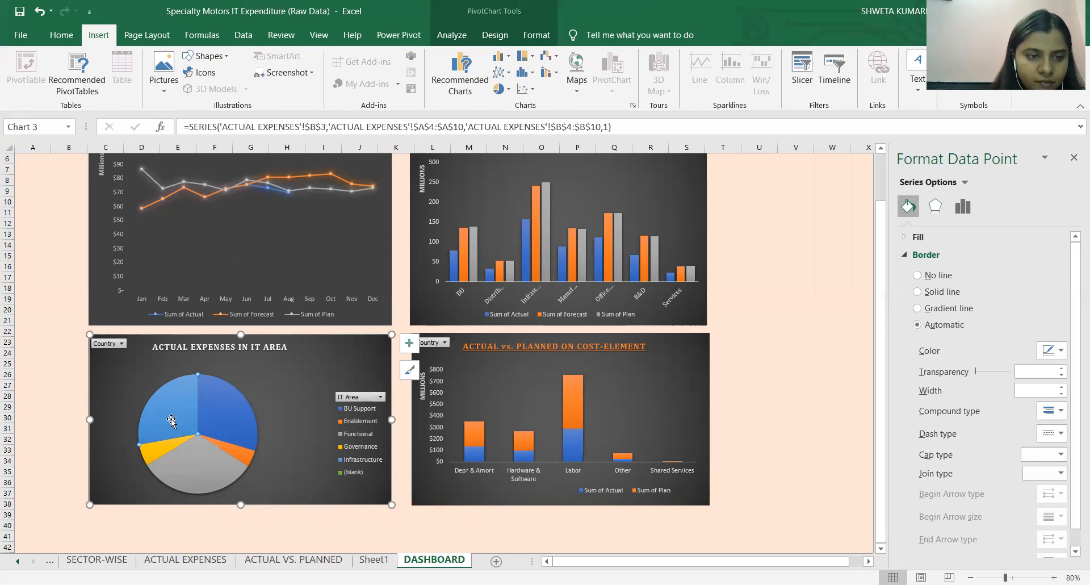
left_click(1073, 159)
Compare the actual expenses and percentages of the Infrastructure, Functional and BU Support slices in the pie chart.
scroll(187, 442, "up", 2)
mouse_move(184, 460)
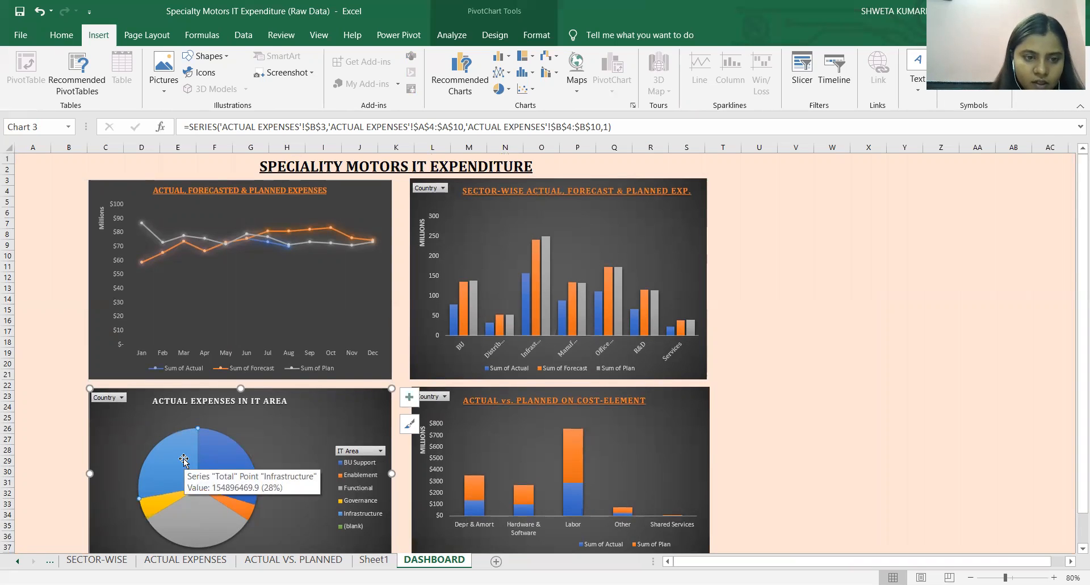
mouse_move(182, 505)
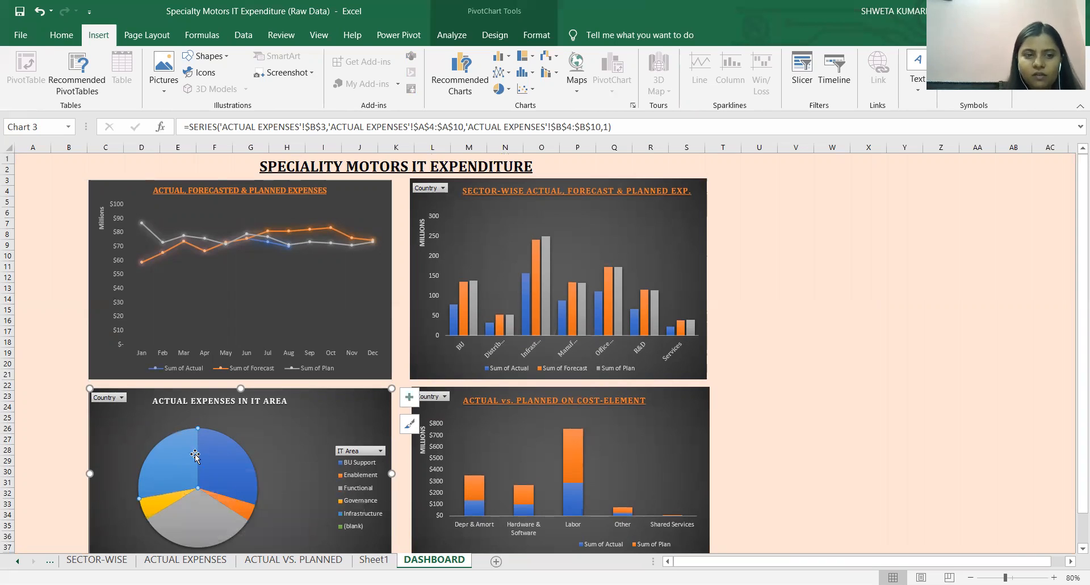
mouse_move(219, 454)
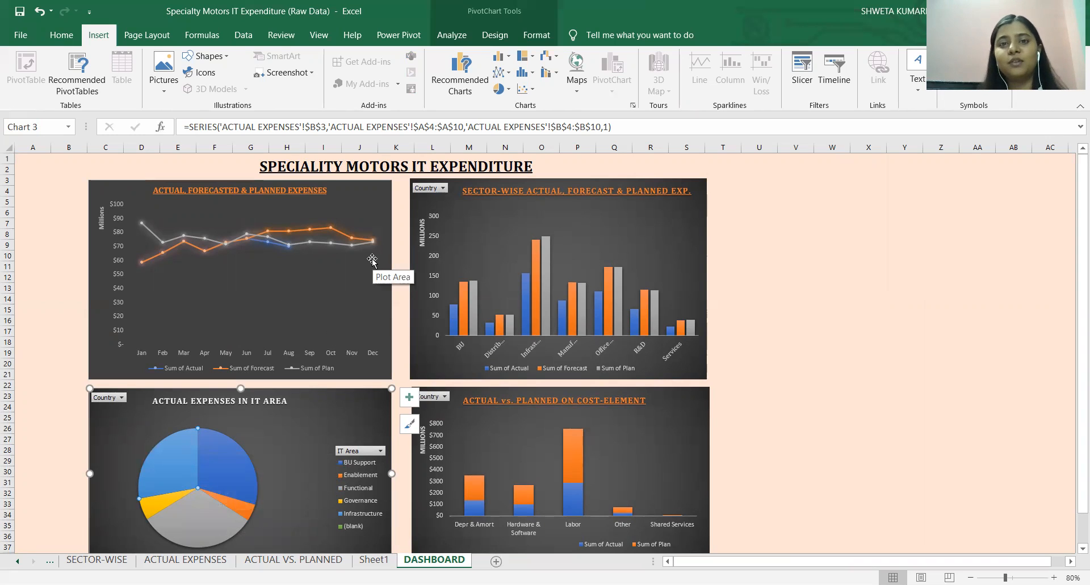
left_click(84, 159)
left_click(96, 160)
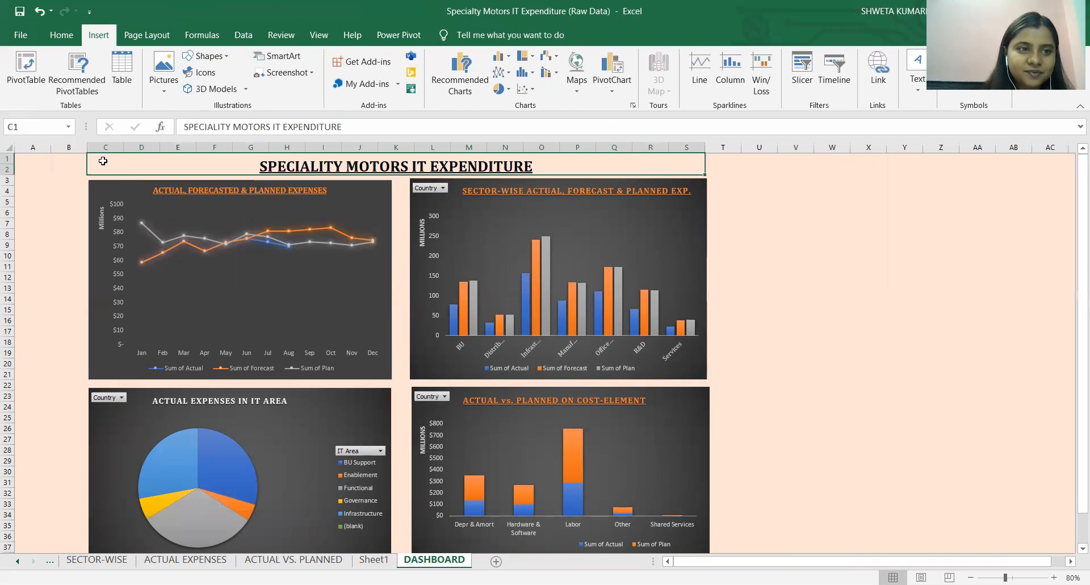
left_click(173, 335)
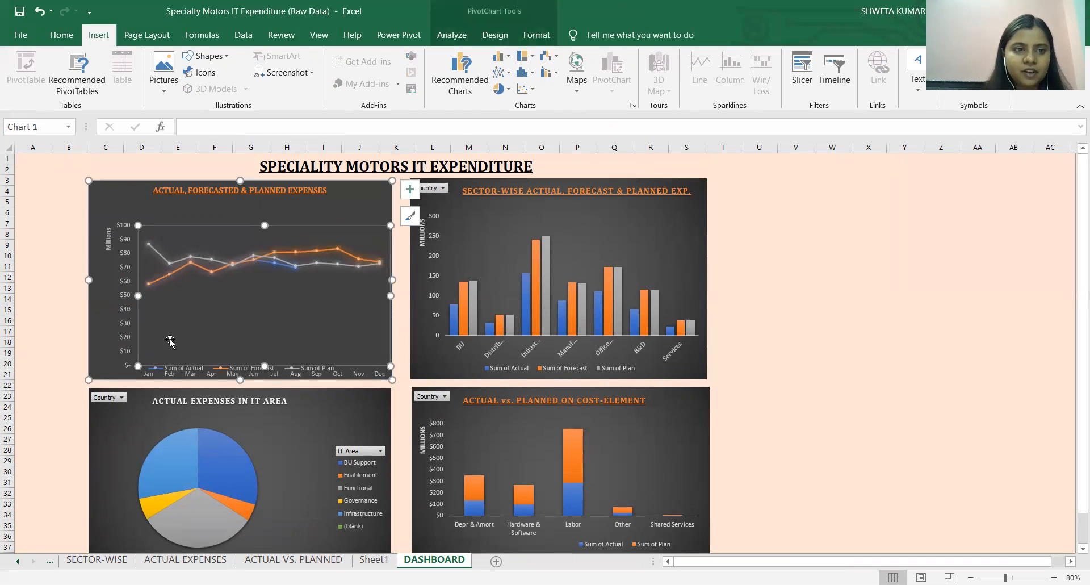
key("ctrl+z")
left_click_drag(146, 163, 176, 170)
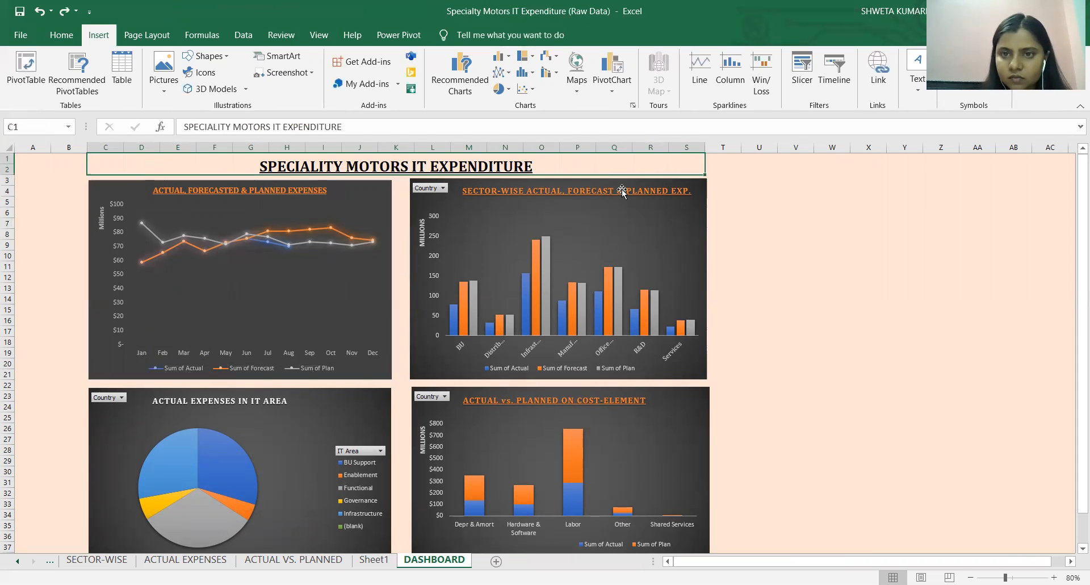
Nudge the sector-wise chart and the cost-element chart below it slightly so that their side edges line up.
left_click(679, 199)
left_click(681, 215)
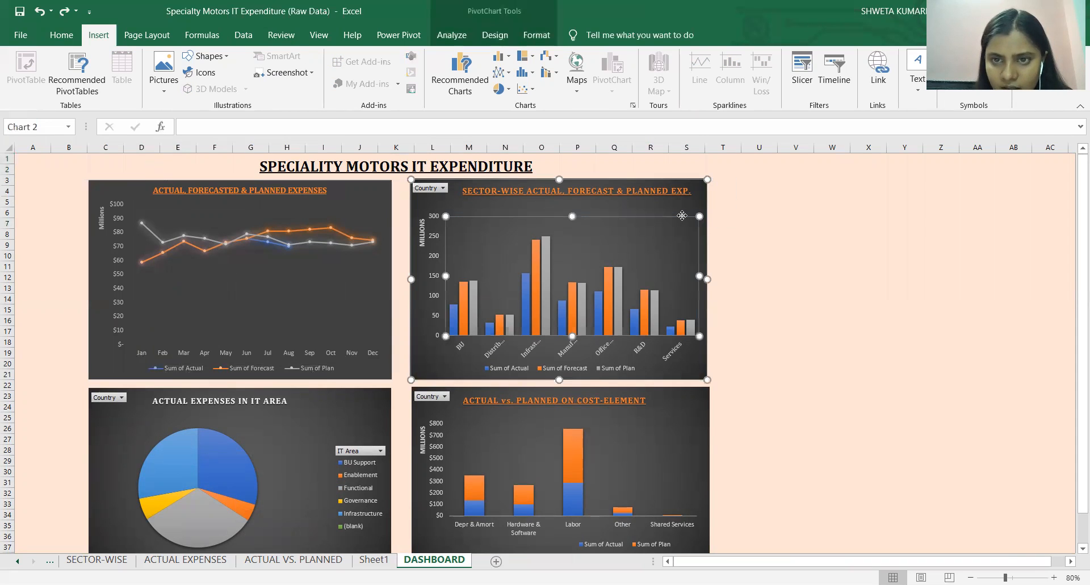
left_click_drag(684, 216, 681, 216)
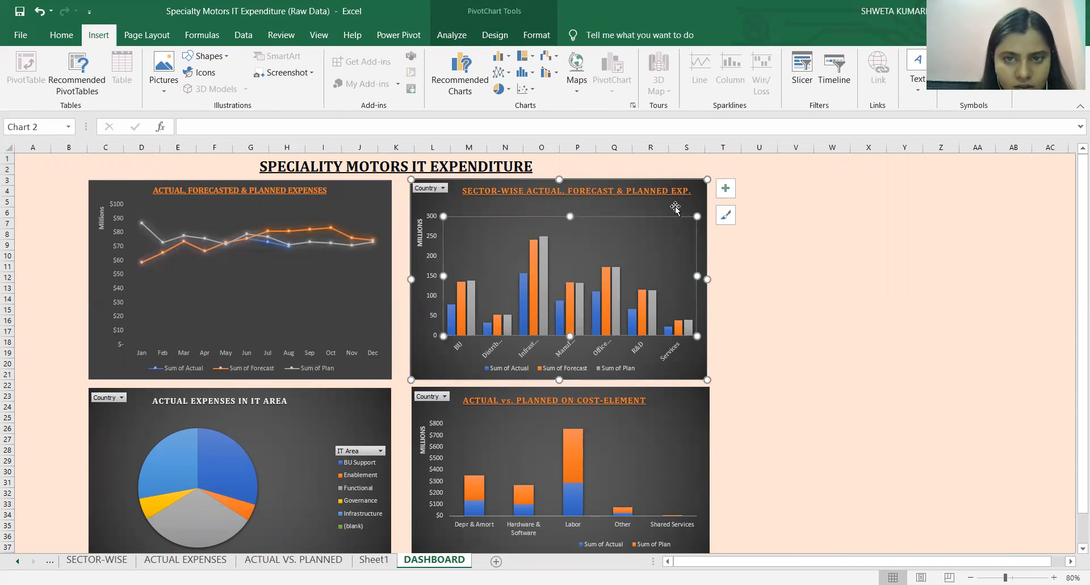
key("ctrl+z")
left_click_drag(697, 198, 696, 198)
left_click(701, 403)
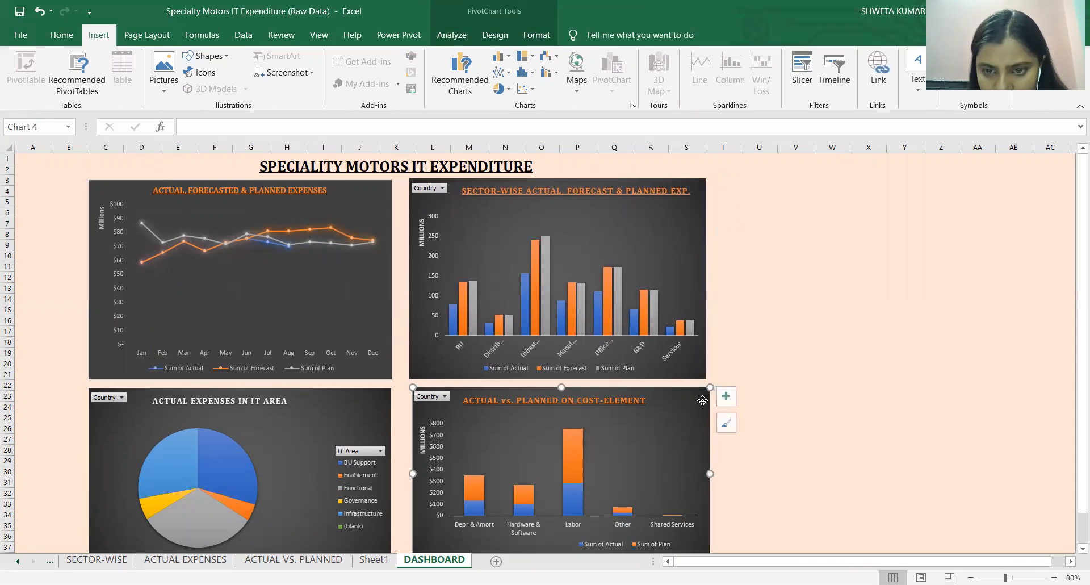
left_click_drag(702, 403, 699, 401)
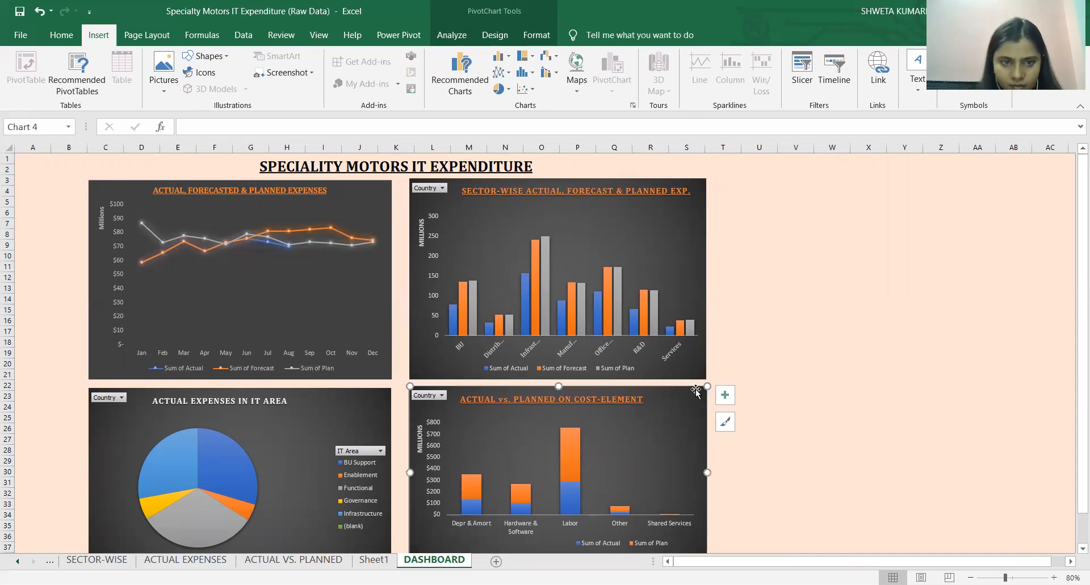
left_click(358, 302)
left_click_drag(365, 299, 370, 297)
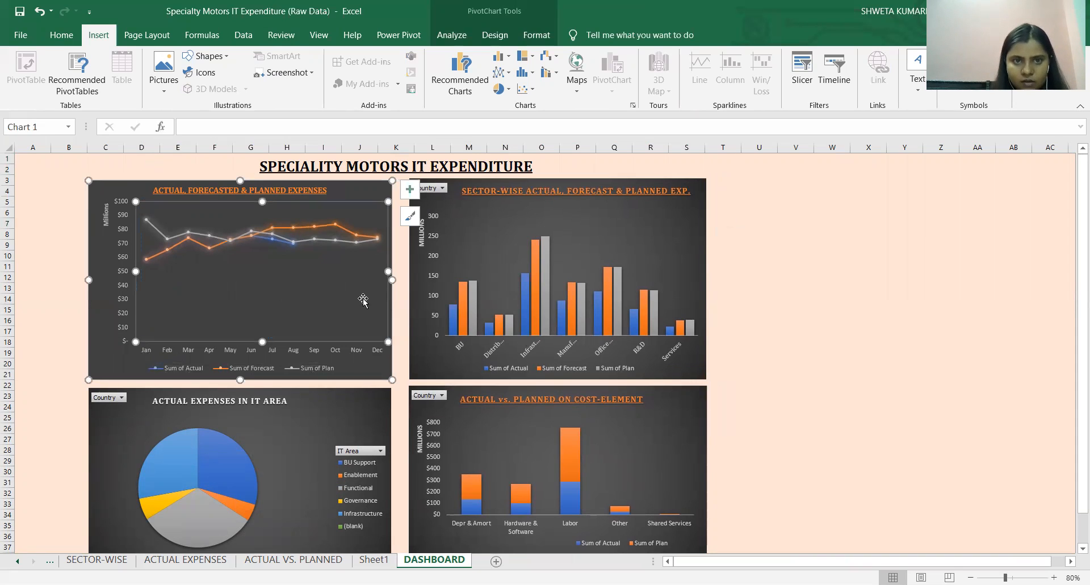
key("ctrl+z")
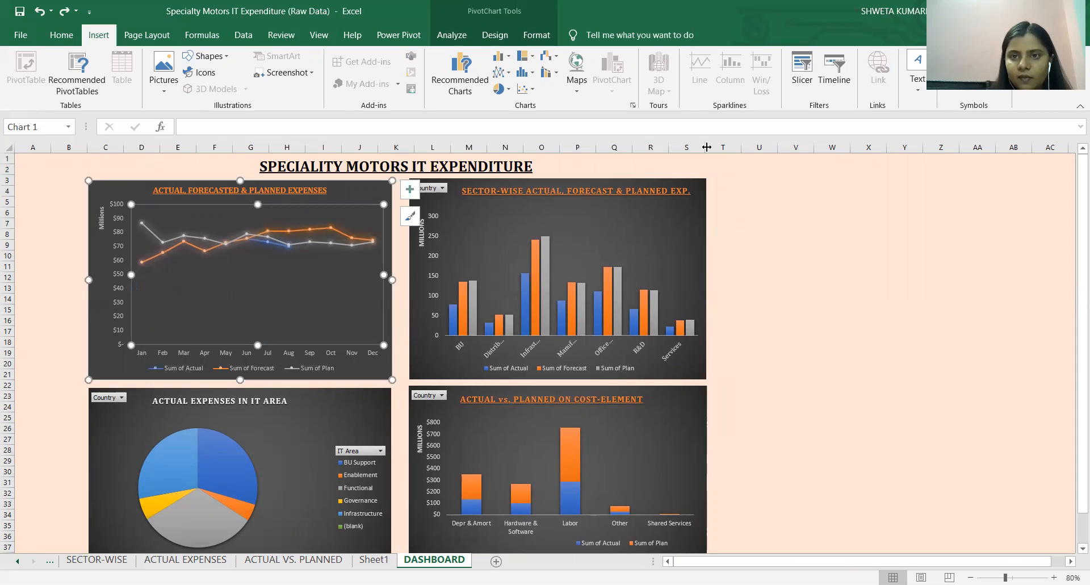
Fill the title and chart area, columns C to S down to row 38, with Light Gray, Background 2, Darker 10%.
left_click_drag(685, 155, 652, 482)
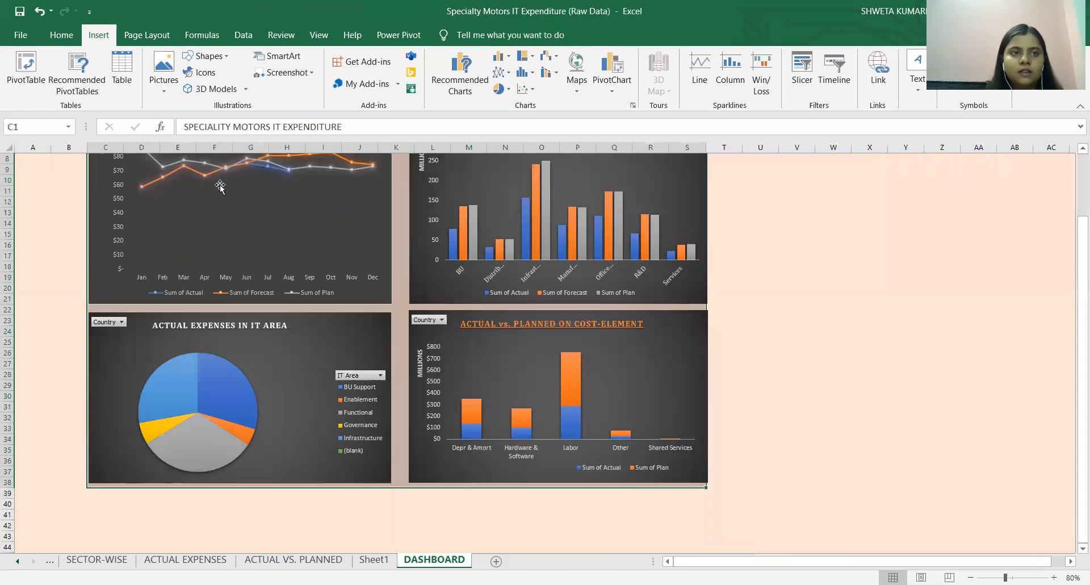
left_click(75, 38)
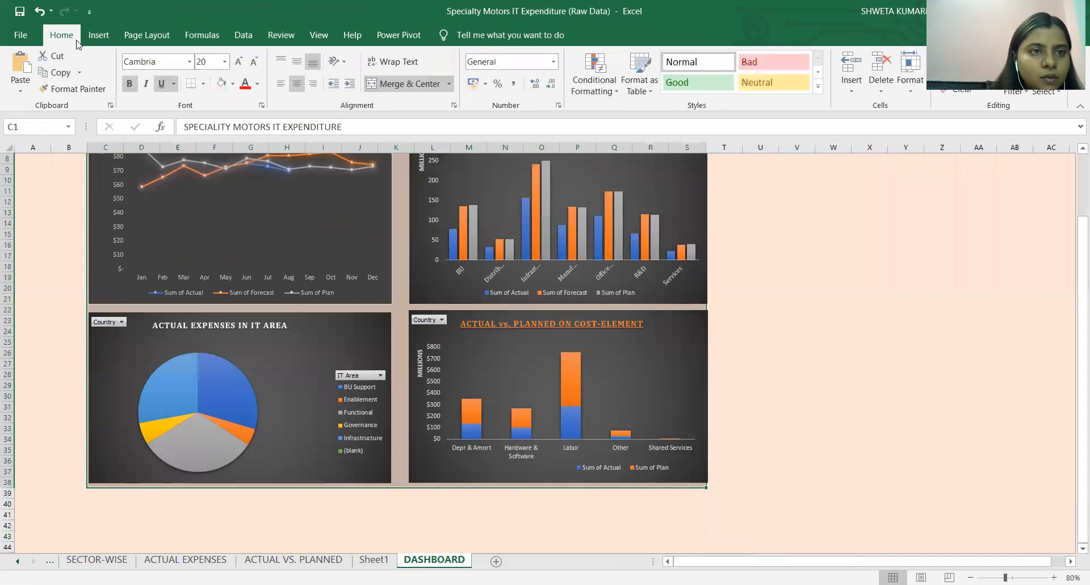
left_click(233, 84)
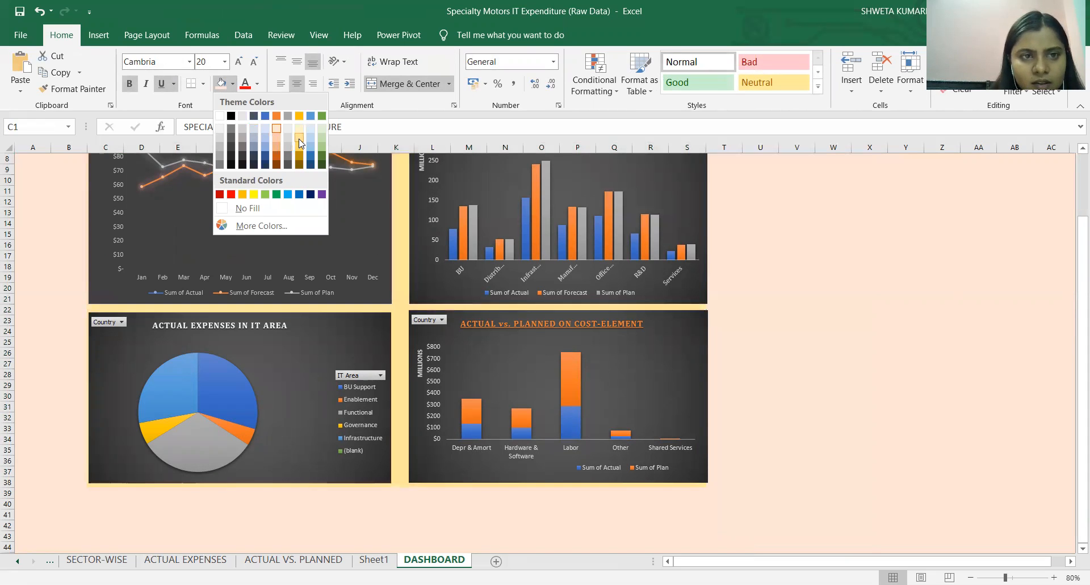
left_click(242, 127)
scroll(789, 244, "up", 3)
left_click(789, 244)
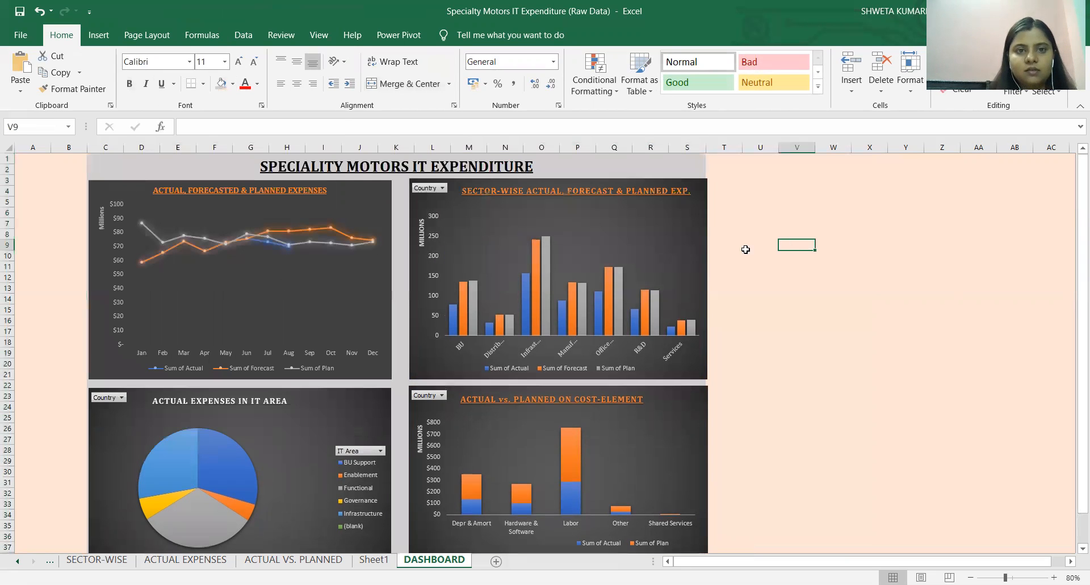
Widen the sector-wise chart and the cost-element chart slightly toward the line and pie charts, narrowing the gap between the chart columns.
left_click(471, 224)
left_click_drag(409, 280, 402, 278)
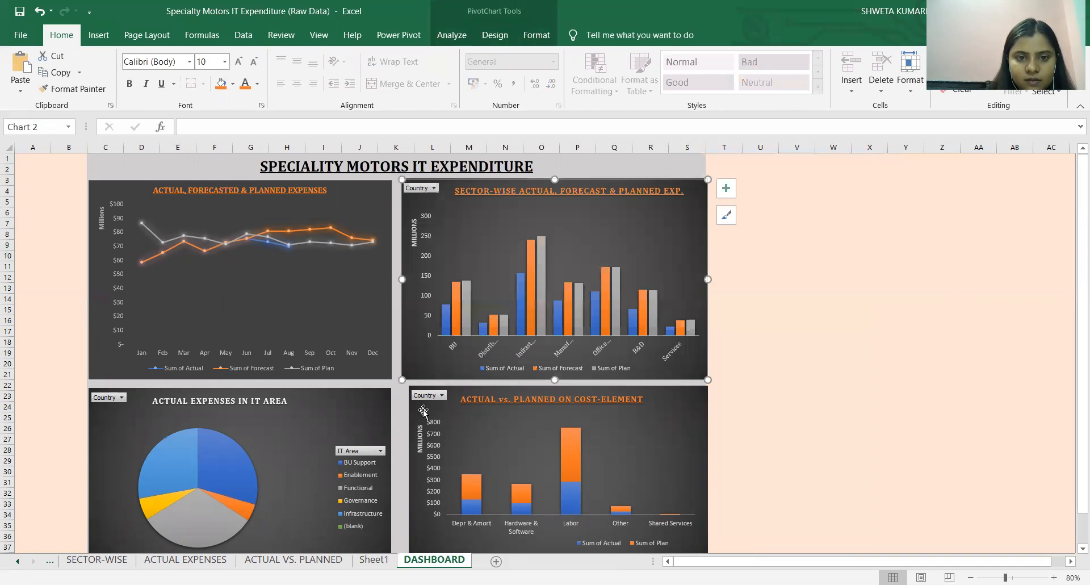
left_click(437, 428)
left_click_drag(421, 438, 412, 438)
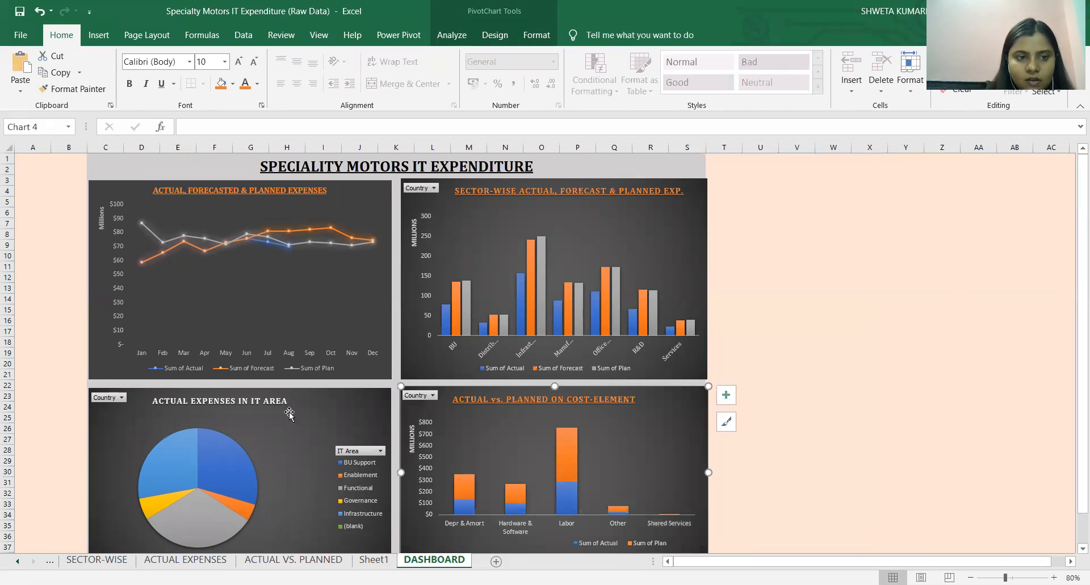
Color the pie chart's title text "ACTUAL EXPENSES IN IT AREA" orange to match the other chart titles.
left_click(262, 399)
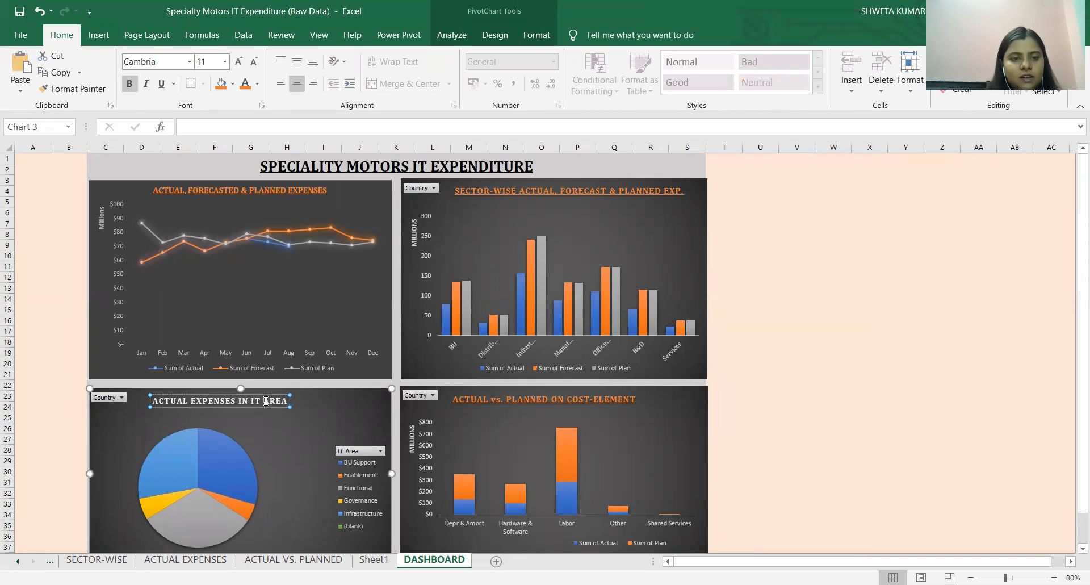
triple_click(261, 400)
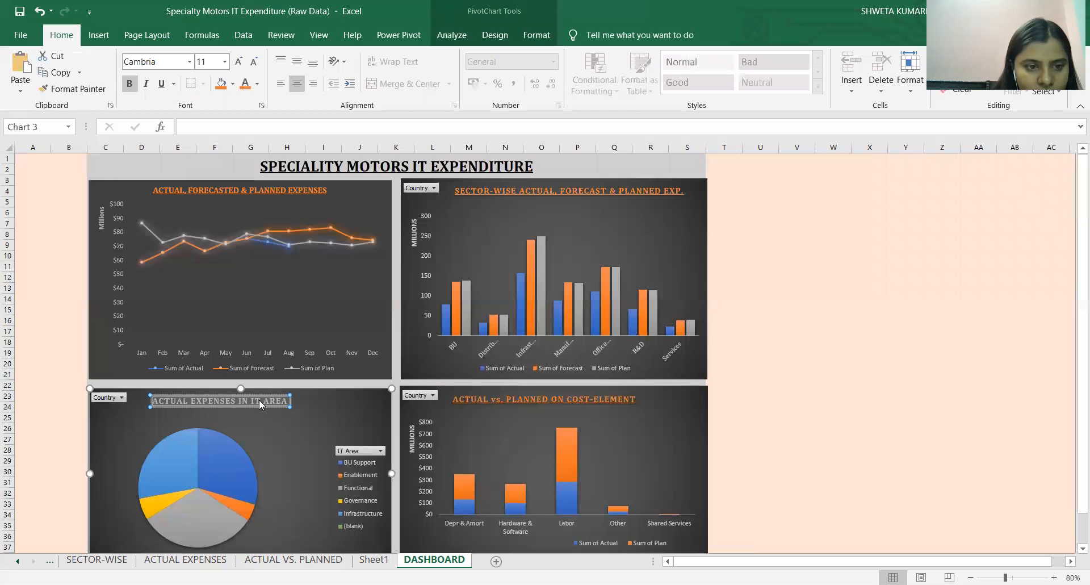
left_click(244, 83)
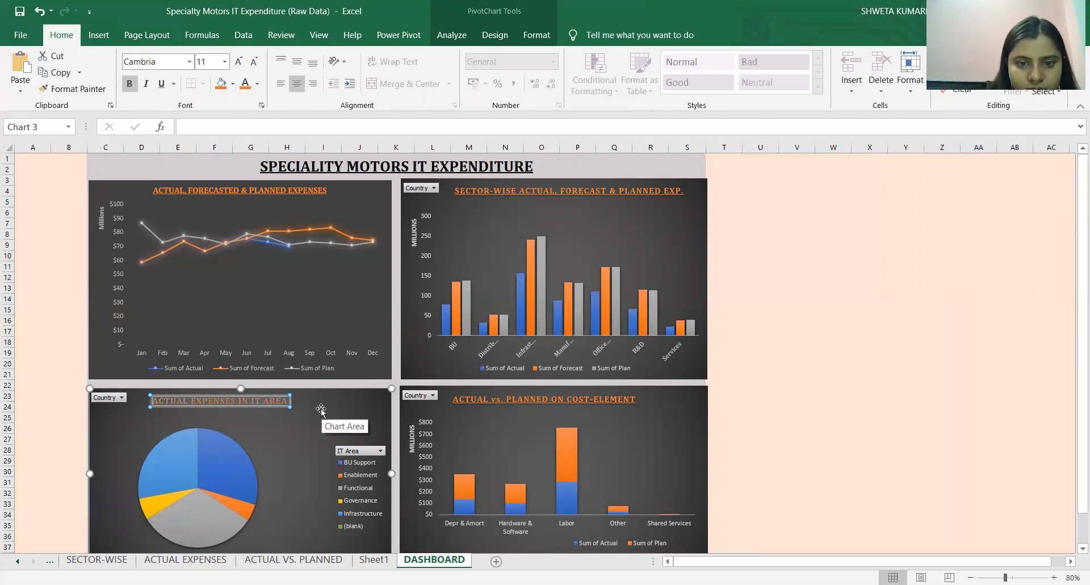
Shift the pie chart's title and the cost-element chart's title slightly to the right to center them better within their charts.
left_click(270, 402)
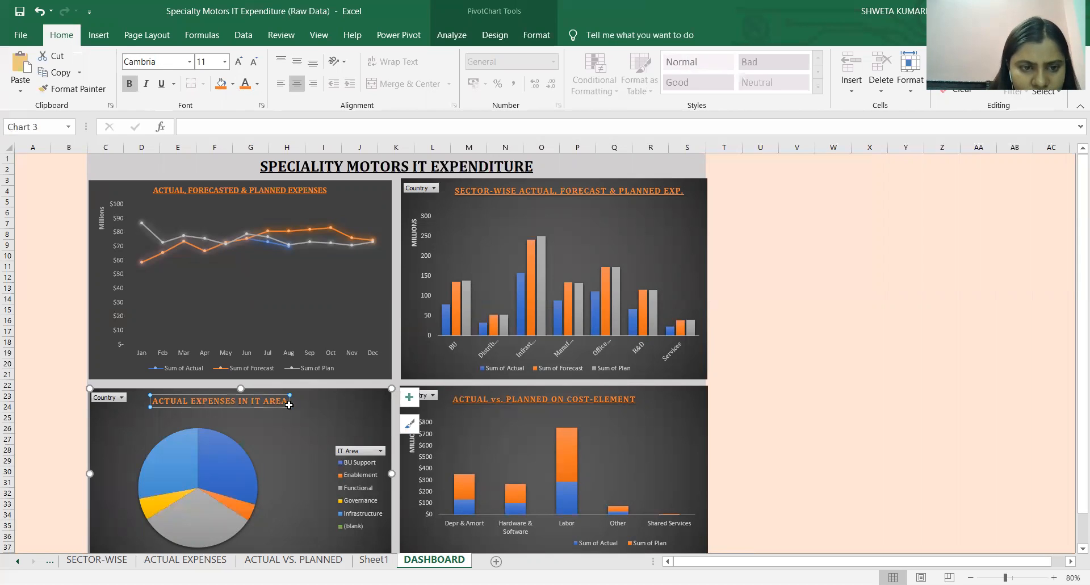
left_click_drag(290, 401, 295, 403)
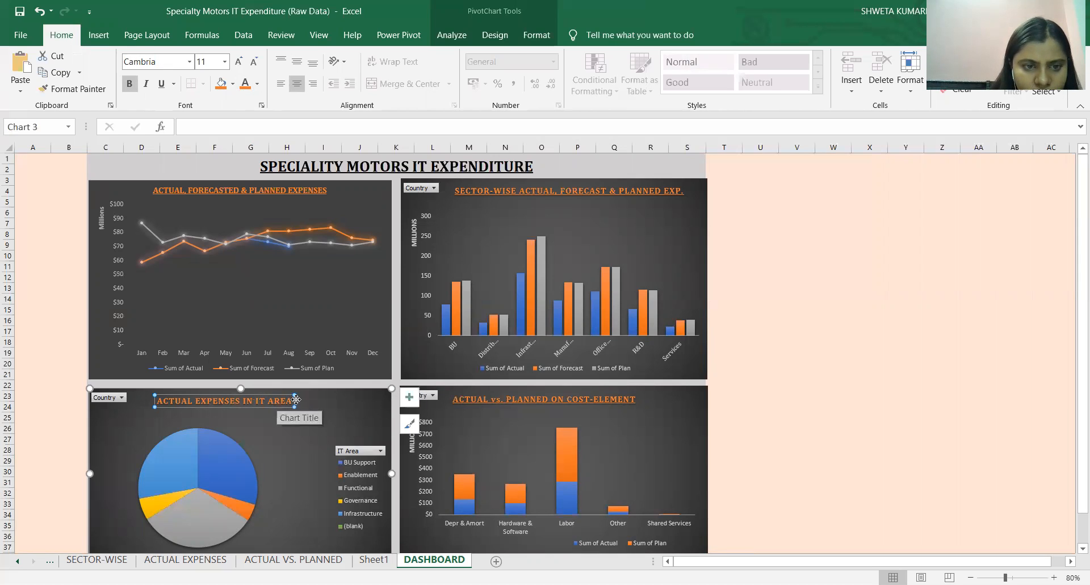
left_click(269, 401)
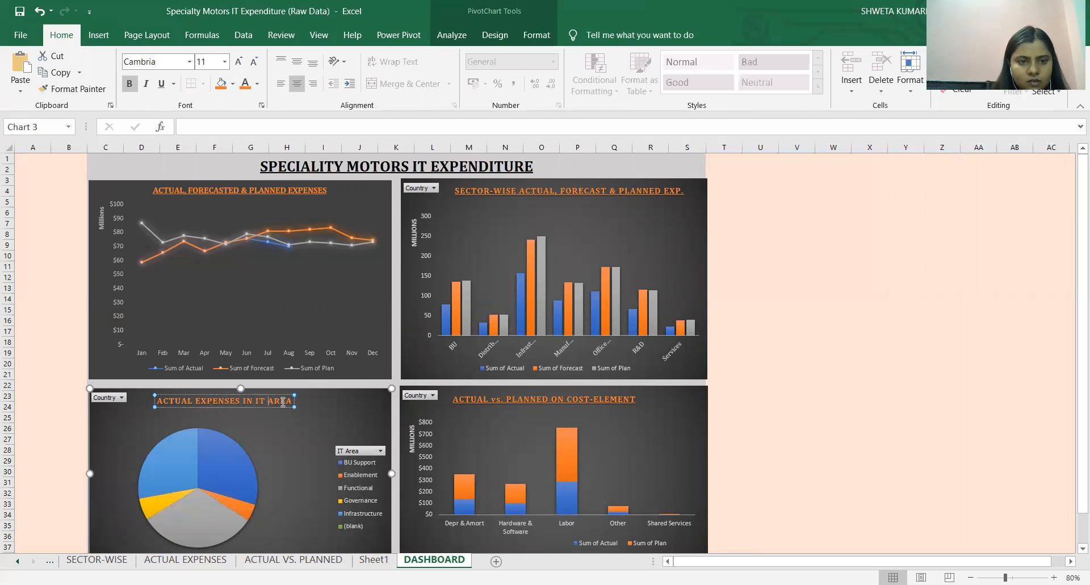
left_click(309, 397)
left_click_drag(284, 401, 311, 399)
left_click(588, 395)
left_click_drag(597, 392, 602, 392)
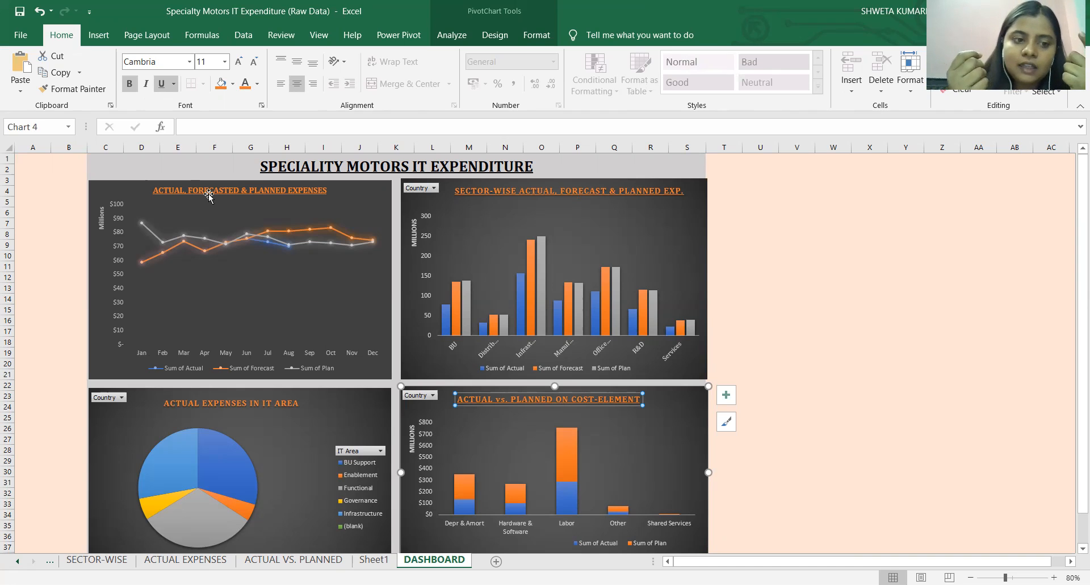
left_click(381, 200)
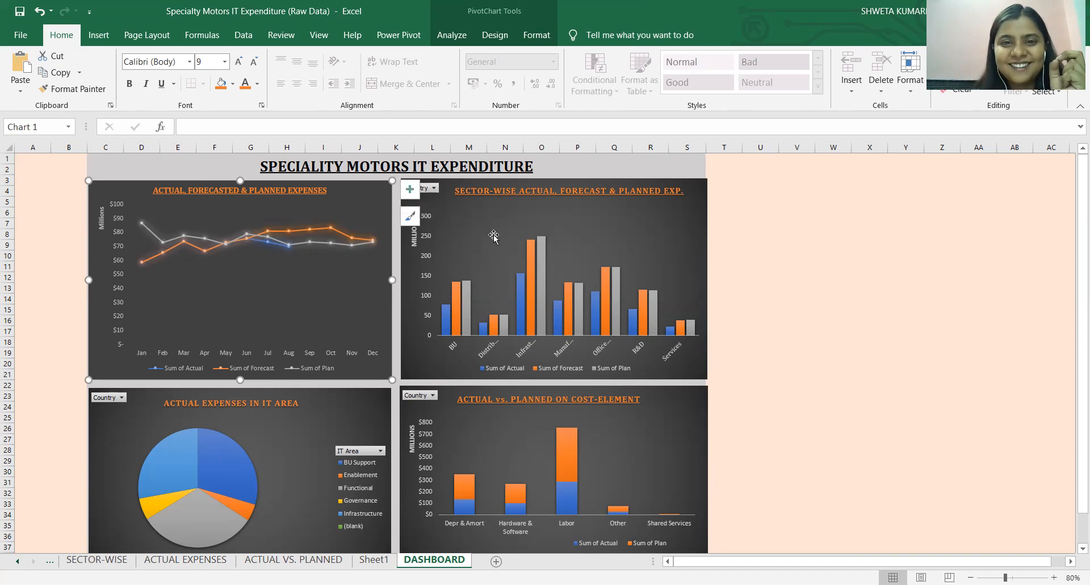
left_click(474, 218)
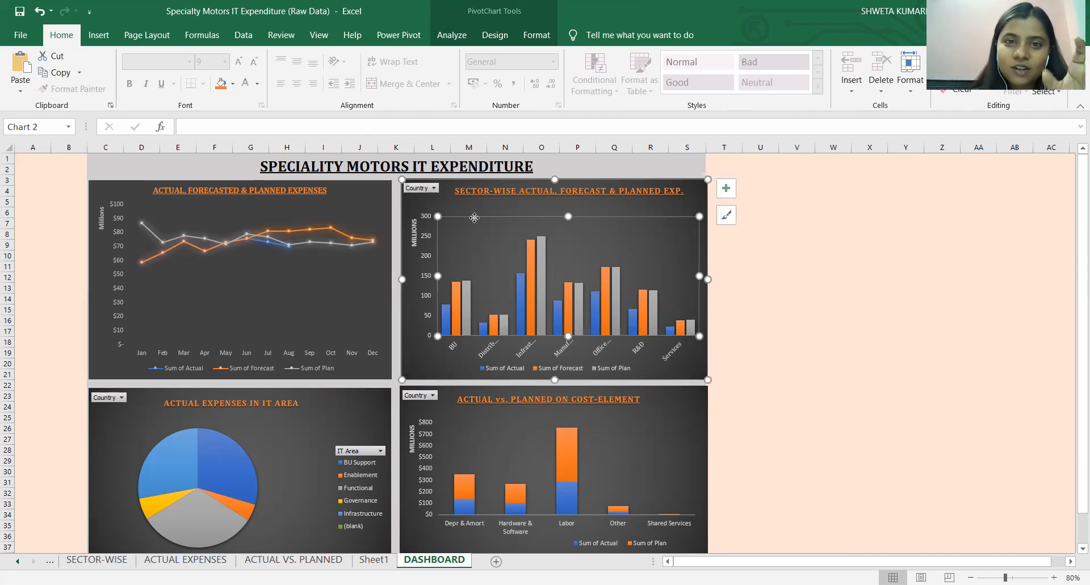
left_click(379, 207)
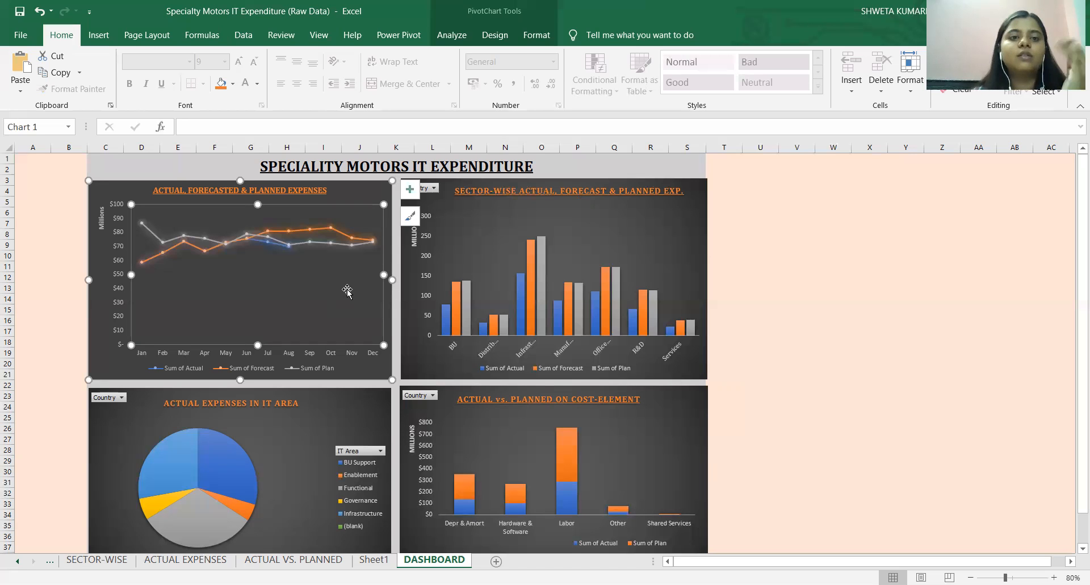
left_click(314, 399)
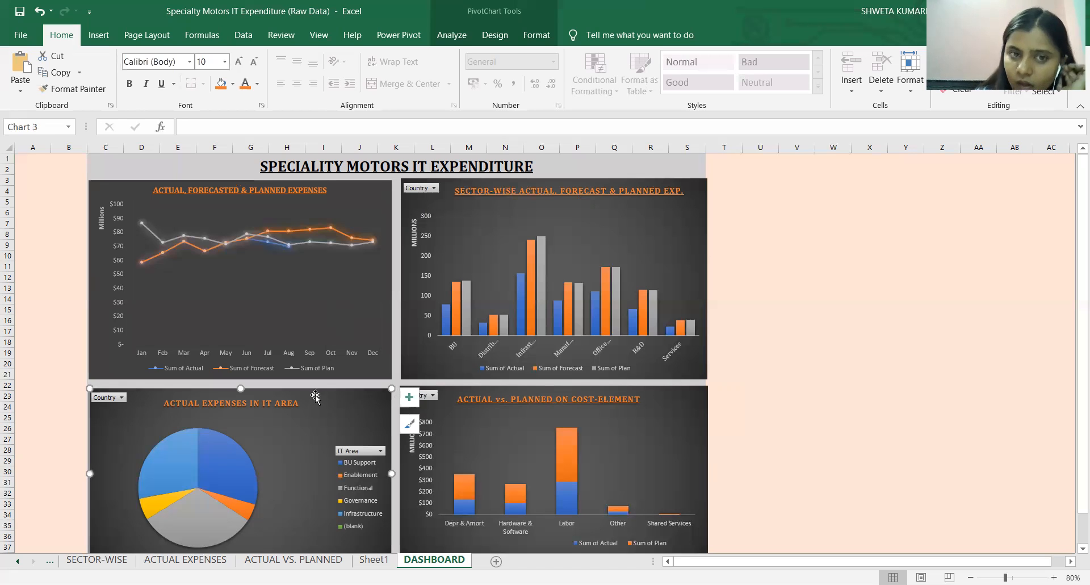
left_click(356, 204)
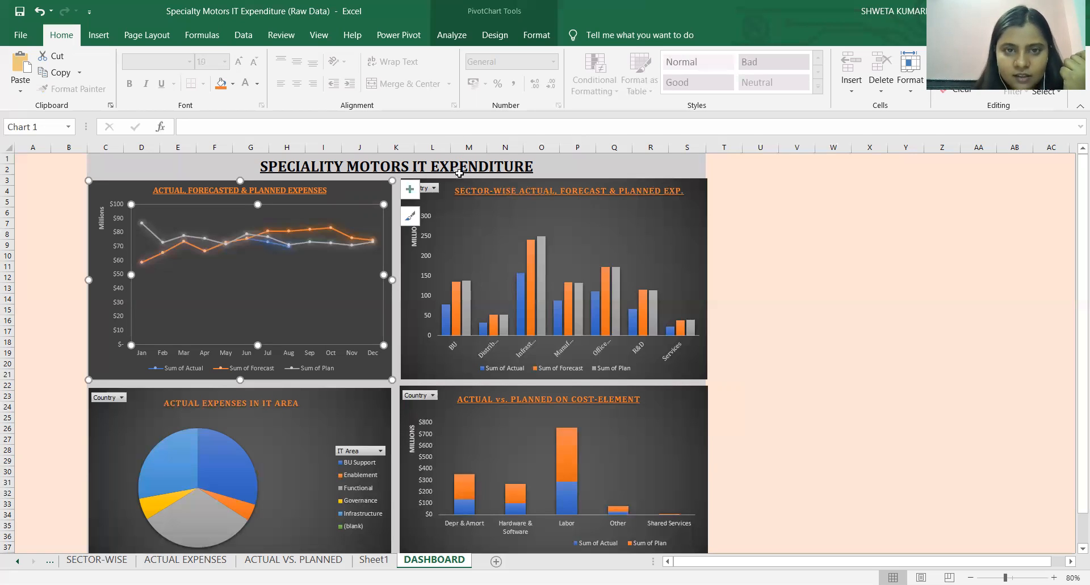
key("alt+Tab")
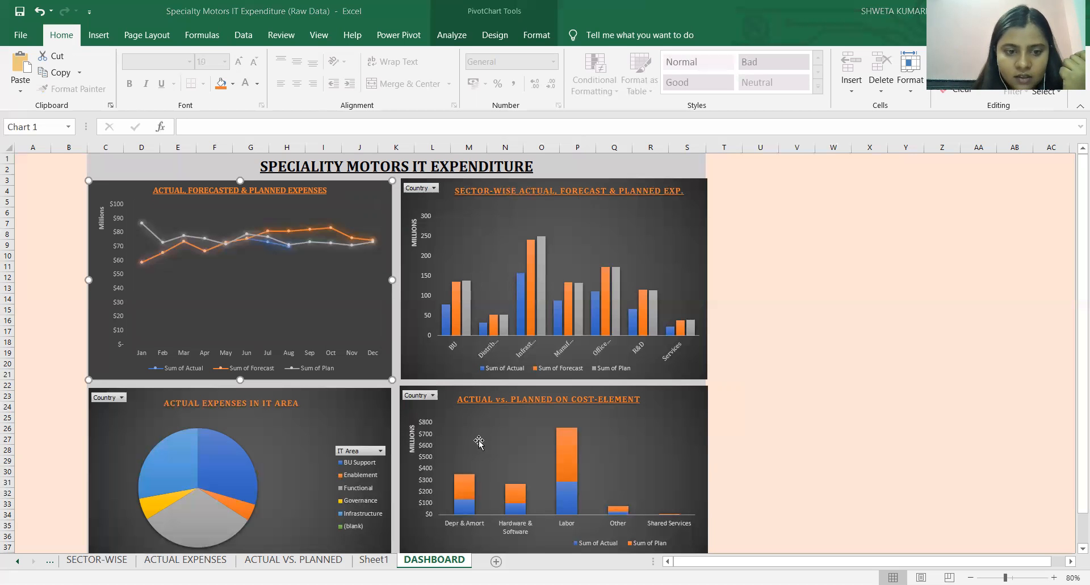